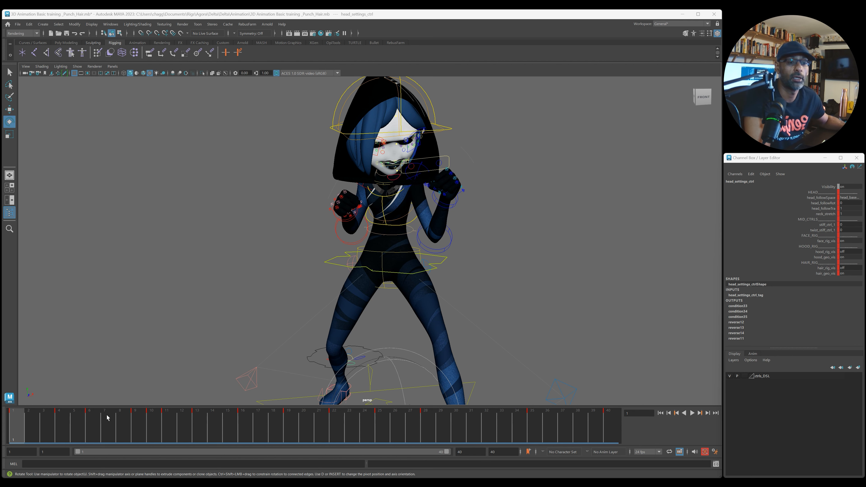
# Step: Examine the petal-shaped rig settings controls beside the character's foot, including the head settings control
pyautogui.click(177, 422)
pyautogui.hotkey('alt', 'shift', 'v')
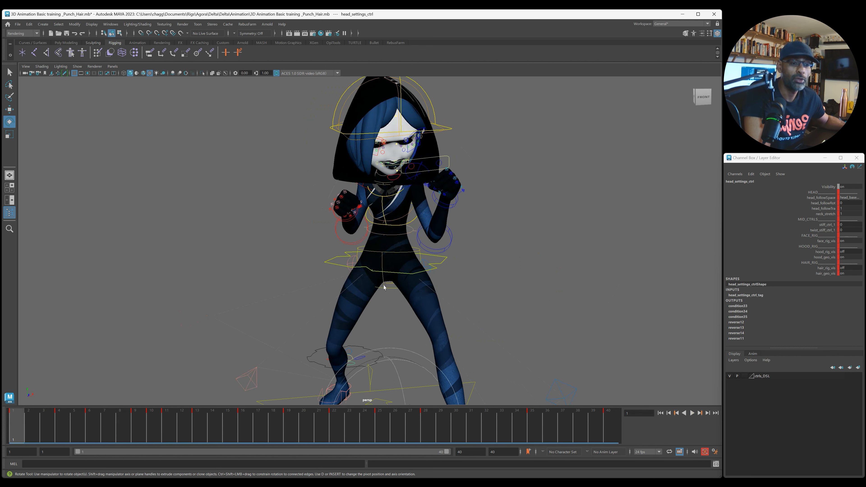
pyautogui.keyDown('alt'); pyautogui.moveTo(395, 280); pyautogui.dragTo(274, 287, button='right'); pyautogui.keyUp('alt')
pyautogui.keyDown('alt'); pyautogui.moveTo(211, 296); pyautogui.dragTo(286, 294); pyautogui.keyUp('alt')
pyautogui.keyDown('alt'); pyautogui.moveTo(286, 294); pyautogui.dragTo(285, 374, button='right'); pyautogui.keyUp('alt')
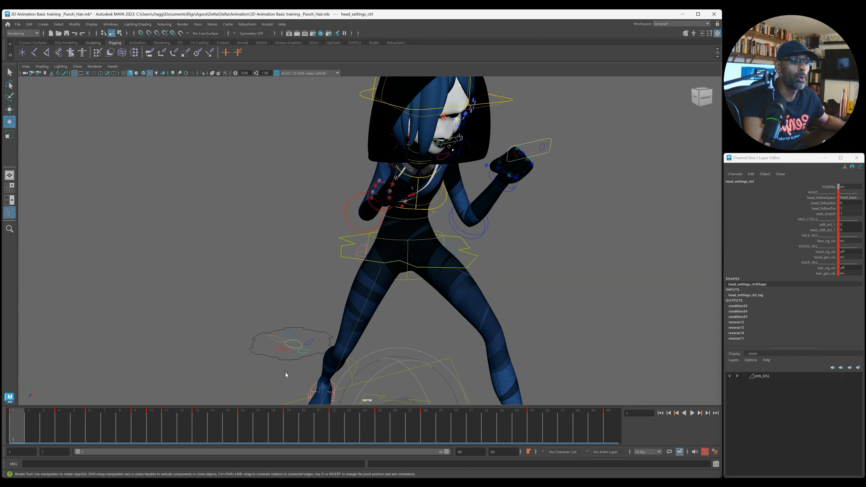
pyautogui.keyDown('alt'); pyautogui.moveTo(297, 350); pyautogui.dragTo(319, 361); pyautogui.keyUp('alt')
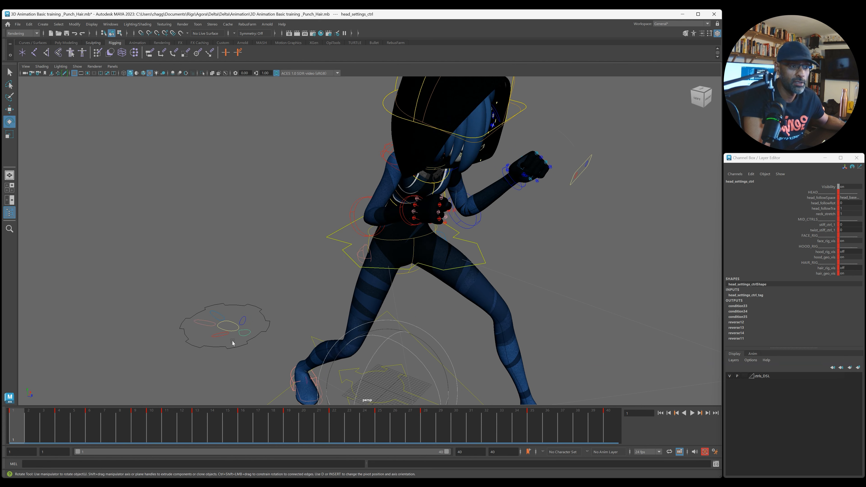
pyautogui.press('f')
pyautogui.keyDown('alt'); pyautogui.moveTo(243, 338); pyautogui.dragTo(410, 136, button='right'); pyautogui.keyUp('alt')
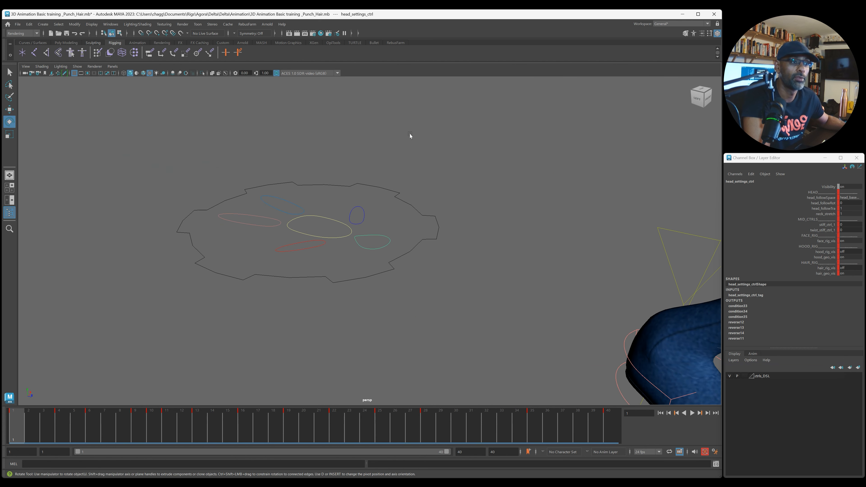
pyautogui.click(382, 221)
pyautogui.click(383, 242)
pyautogui.keyDown('alt'); pyautogui.moveTo(218, 262); pyautogui.dragTo(29, 273, button='right'); pyautogui.keyUp('alt')
pyautogui.keyDown('alt'); pyautogui.moveTo(476, 282); pyautogui.dragTo(450, 300); pyautogui.keyUp('alt')
pyautogui.keyDown('alt'); pyautogui.moveTo(450, 301); pyautogui.dragTo(555, 322, button='middle'); pyautogui.keyUp('alt')
pyautogui.keyDown('alt'); pyautogui.moveTo(555, 321); pyautogui.dragTo(491, 315, button='right'); pyautogui.keyUp('alt')
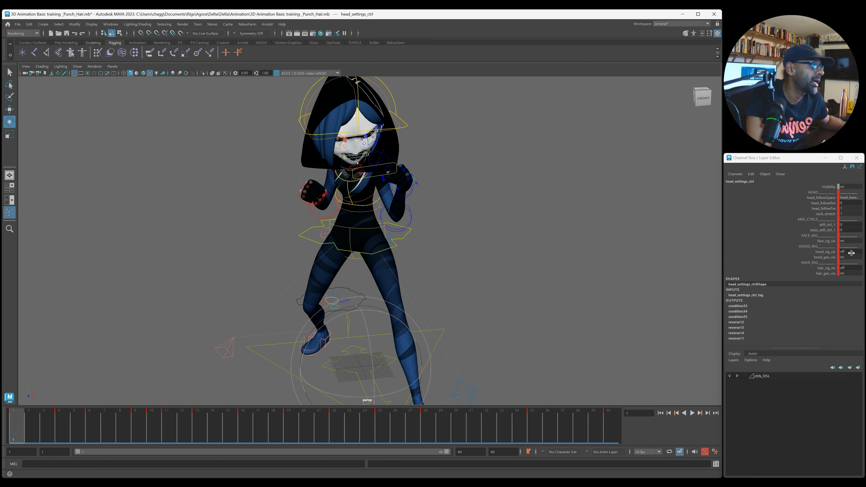
# Step: Turn face_rig_vis off and hair_rig_vis on for the head settings control
pyautogui.click(834, 241)
pyautogui.moveTo(523, 274); pyautogui.dragTo(497, 282, button='middle')
pyautogui.keyDown('alt'); pyautogui.moveTo(385, 236); pyautogui.dragTo(398, 238); pyautogui.keyUp('alt')
pyautogui.keyDown('alt'); pyautogui.moveTo(398, 237); pyautogui.dragTo(411, 302, button='middle'); pyautogui.keyUp('alt')
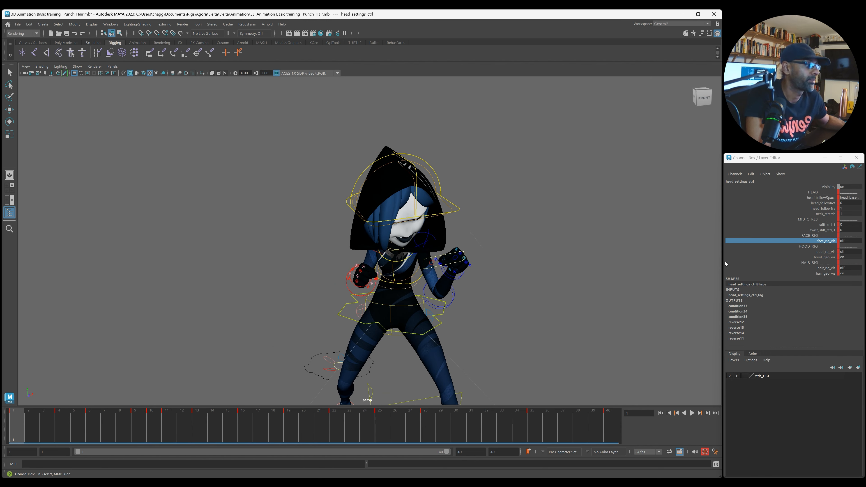
pyautogui.click(821, 268)
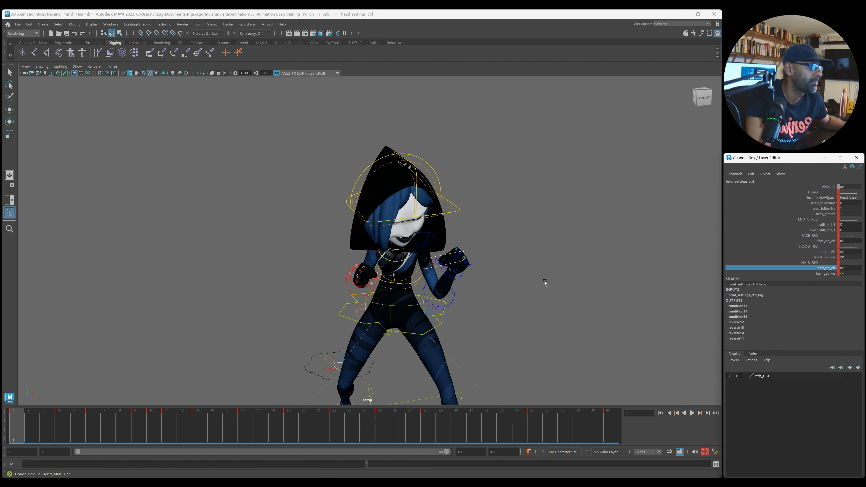
pyautogui.moveTo(507, 285); pyautogui.dragTo(599, 282, button='middle')
# Step: Toggle hair_geo_vis off and back on, and preview the punch animation
pyautogui.click(823, 273)
pyautogui.moveTo(495, 270); pyautogui.dragTo(394, 266, button='middle')
pyautogui.keyDown('alt'); pyautogui.moveTo(392, 266); pyautogui.dragTo(387, 249); pyautogui.keyUp('alt')
pyautogui.keyDown('alt'); pyautogui.moveTo(386, 248); pyautogui.dragTo(381, 284, button='middle'); pyautogui.keyUp('alt')
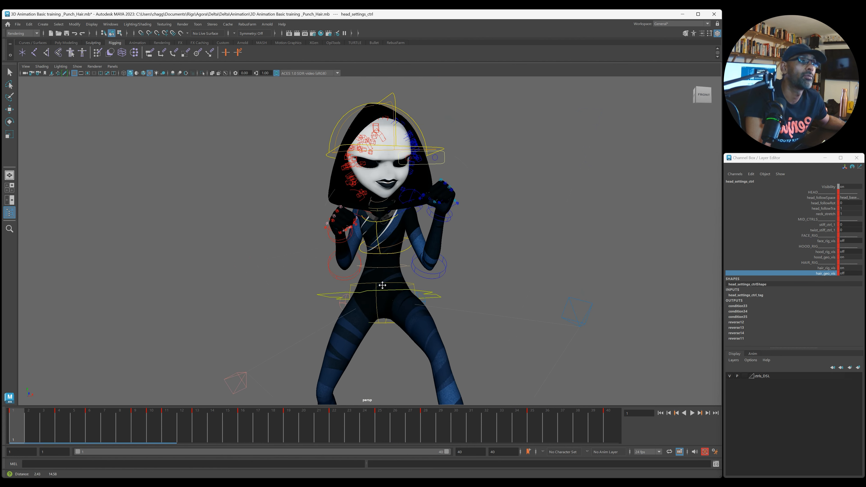
pyautogui.keyDown('alt'); pyautogui.moveTo(381, 284); pyautogui.dragTo(409, 285, button='right'); pyautogui.keyUp('alt')
pyautogui.moveTo(423, 285); pyautogui.dragTo(512, 285, button='middle')
pyautogui.hotkey('alt', 'v')
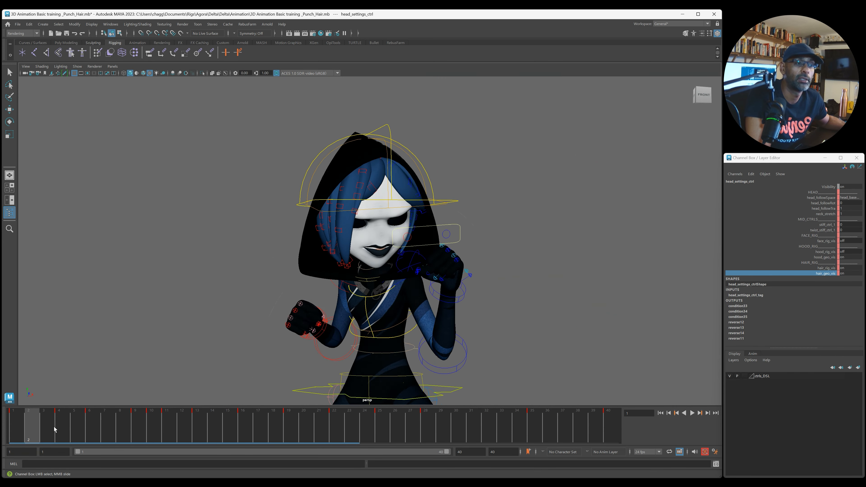
pyautogui.hotkey('alt', 'v')
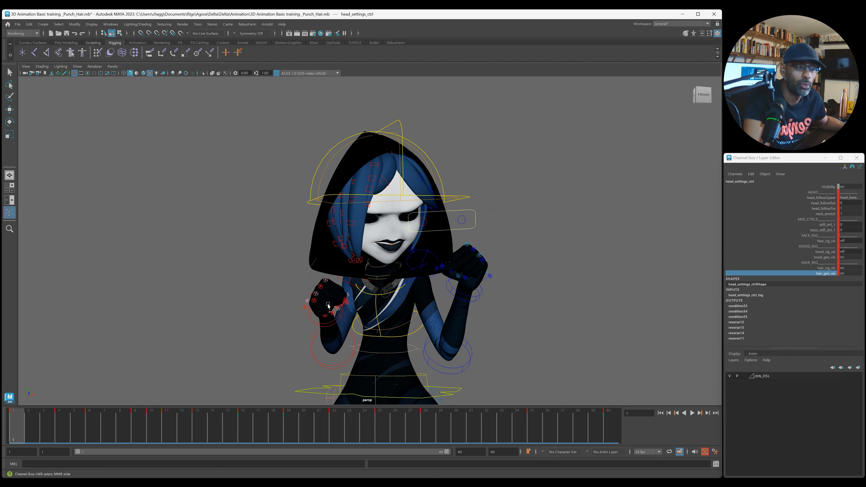
# Step: Hide the hood geometry by turning hood_geo_vis off, keeping hood_rig_vis off
pyautogui.scroll(2, 339, 264)
pyautogui.keyDown('alt'); pyautogui.moveTo(338, 264); pyautogui.dragTo(342, 289, button='middle'); pyautogui.keyUp('alt')
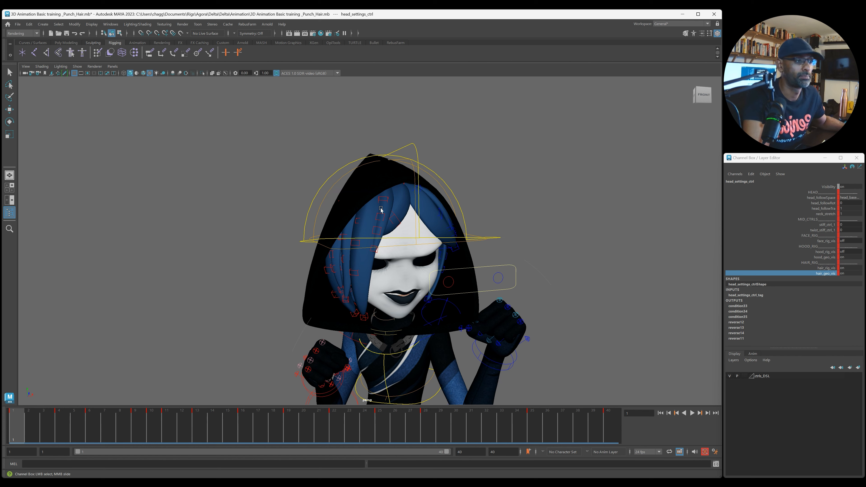
pyautogui.scroll(3, 341, 232)
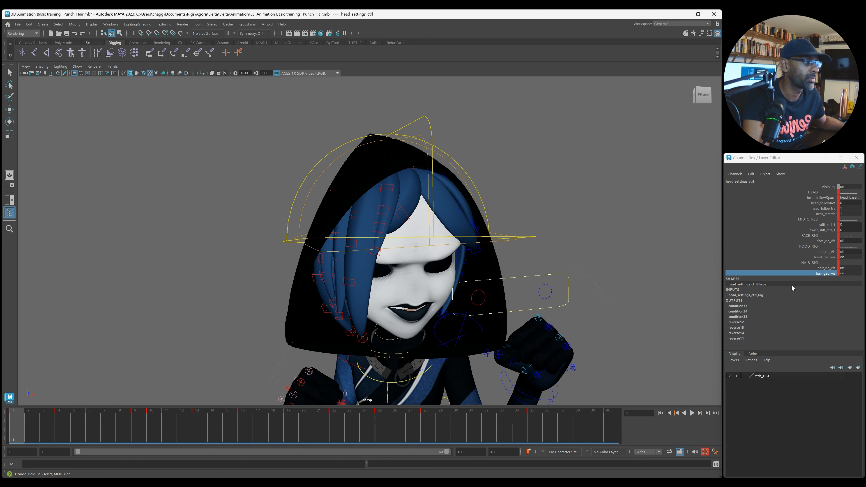
pyautogui.click(822, 252)
pyautogui.moveTo(402, 256); pyautogui.dragTo(225, 250, button='middle')
pyautogui.click(806, 258)
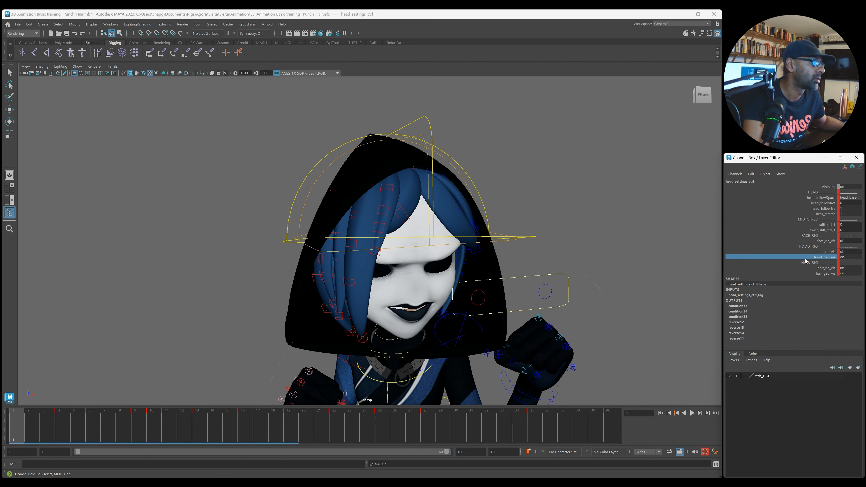
pyautogui.moveTo(663, 277); pyautogui.dragTo(286, 252, button='middle')
pyautogui.keyDown('alt'); pyautogui.moveTo(337, 248); pyautogui.dragTo(385, 255); pyautogui.keyUp('alt')
pyautogui.moveTo(435, 224)
pyautogui.keyDown('alt'); pyautogui.mouseDown()
pyautogui.moveTo(409, 220)
pyautogui.moveTo(440, 226)
pyautogui.mouseUp(); pyautogui.keyUp('alt')
pyautogui.keyDown('alt'); pyautogui.moveTo(422, 224); pyautogui.dragTo(313, 266); pyautogui.keyUp('alt')
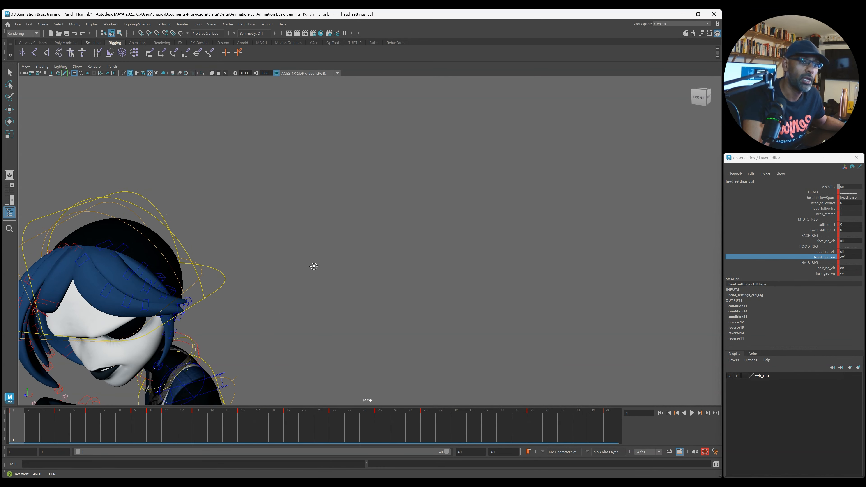
# Step: Try rotating the L_hair_C0_ctrl hair control and undo the rotation
pyautogui.click(123, 245)
pyautogui.press('e')
pyautogui.moveTo(141, 305); pyautogui.dragTo(337, 309)
pyautogui.hotkey('ctrl', 'z')
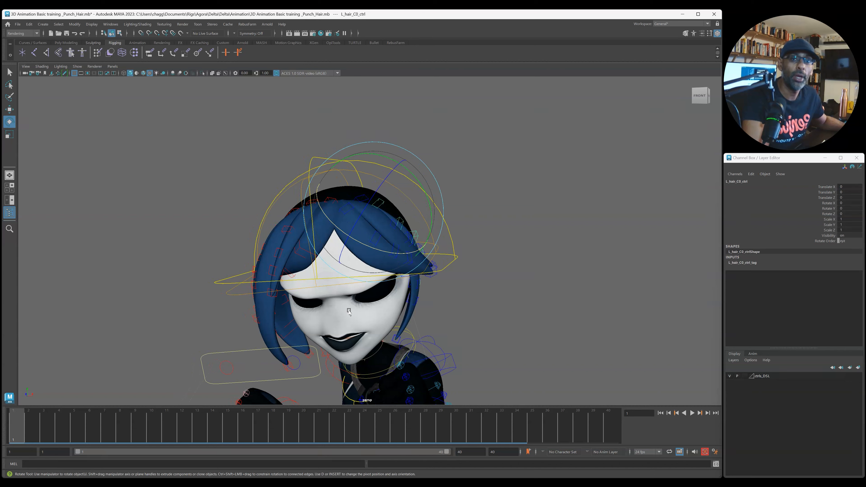
# Step: Select the controls of all right-side hair strands, try rotating them together, and undo the rotations
pyautogui.keyDown('alt'); pyautogui.moveTo(392, 291); pyautogui.dragTo(663, 268); pyautogui.keyUp('alt')
pyautogui.click(353, 309)
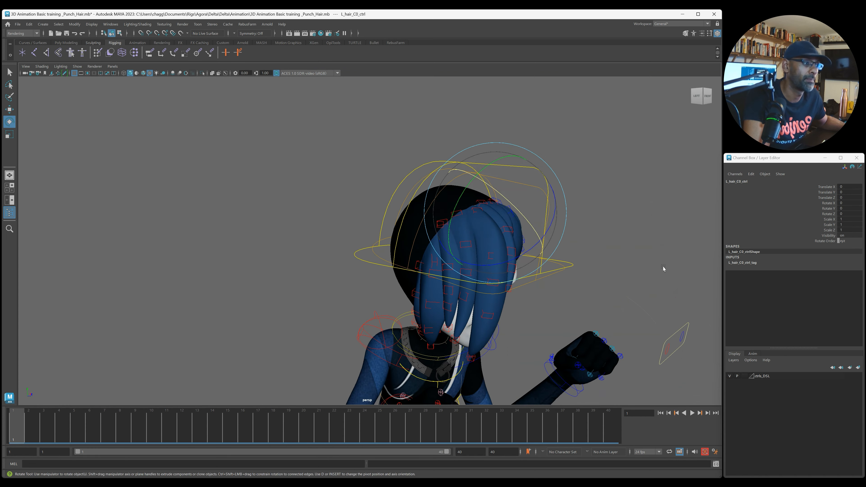
pyautogui.keyDown('alt'); pyautogui.moveTo(663, 269); pyautogui.dragTo(575, 257, button='right'); pyautogui.keyUp('alt')
pyautogui.keyDown('alt'); pyautogui.moveTo(575, 256); pyautogui.dragTo(547, 251, button='middle'); pyautogui.keyUp('alt')
pyautogui.click(432, 198)
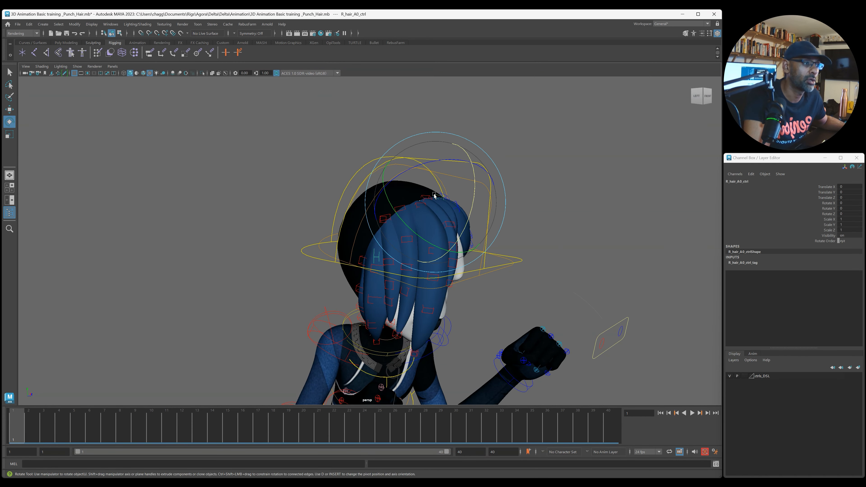
pyautogui.press('q')
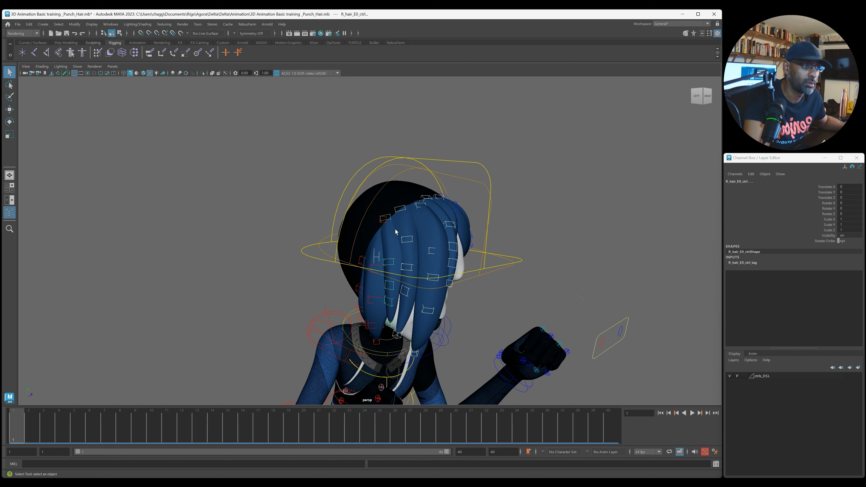
pyautogui.keyDown('alt'); pyautogui.moveTo(388, 236); pyautogui.dragTo(441, 233); pyautogui.keyUp('alt')
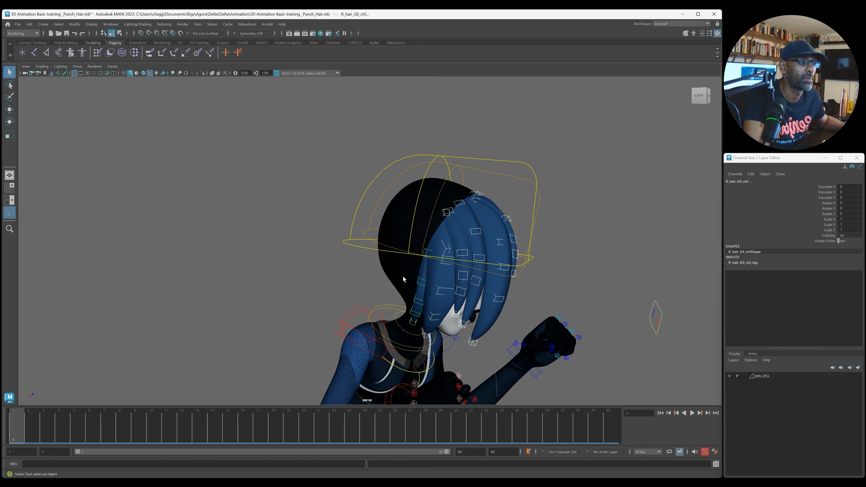
pyautogui.press('e')
pyautogui.keyDown('alt'); pyautogui.moveTo(305, 328); pyautogui.dragTo(500, 259); pyautogui.keyUp('alt')
pyautogui.click(818, 208)
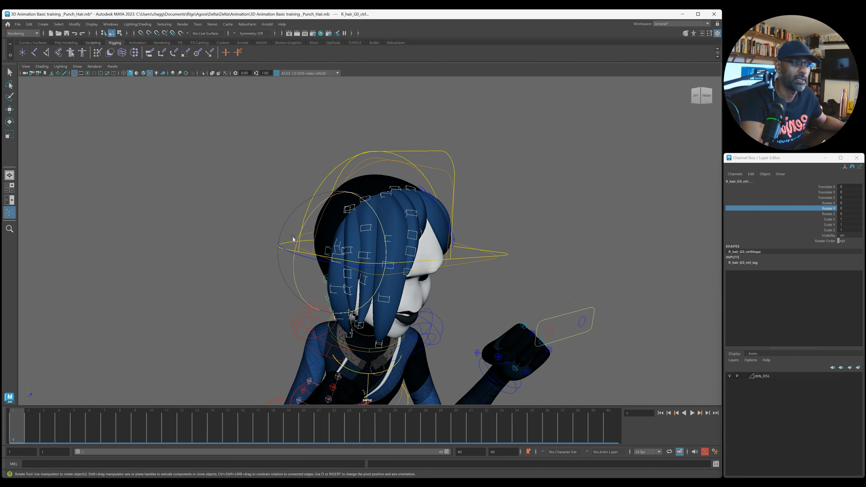
pyautogui.moveTo(339, 252); pyautogui.dragTo(384, 246)
pyautogui.hotkey('ctrl', 'z')
pyautogui.hotkey('ctrl', 'z')
pyautogui.keyDown('alt'); pyautogui.moveTo(425, 267); pyautogui.dragTo(397, 257); pyautogui.keyUp('alt')
pyautogui.moveTo(290, 223); pyautogui.dragTo(289, 232)
pyautogui.hotkey('ctrl', 'z')
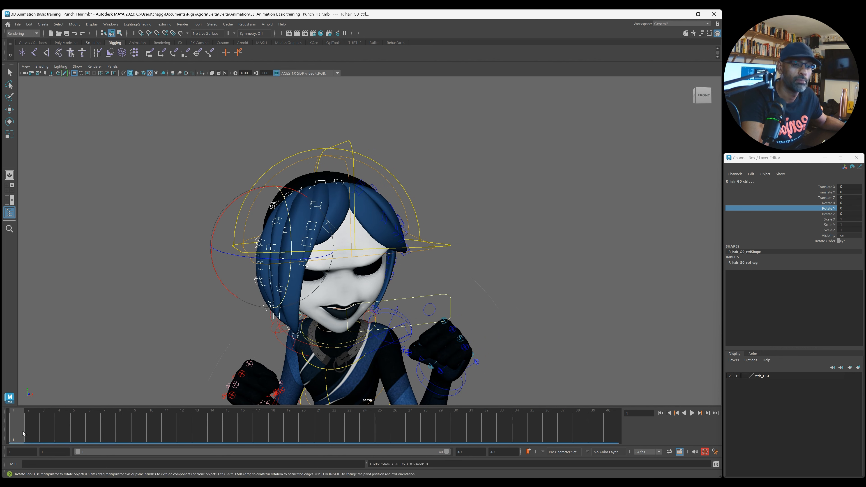
# Step: Try rotating the single fringe control R_hair_A1_ctrl around Y and undo the rotation
pyautogui.keyDown('alt'); pyautogui.moveTo(220, 313); pyautogui.dragTo(232, 300); pyautogui.keyUp('alt')
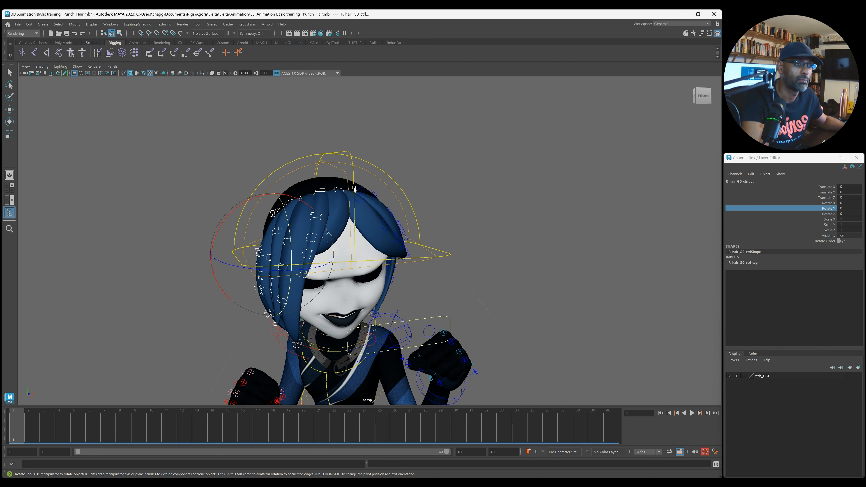
pyautogui.click(328, 250)
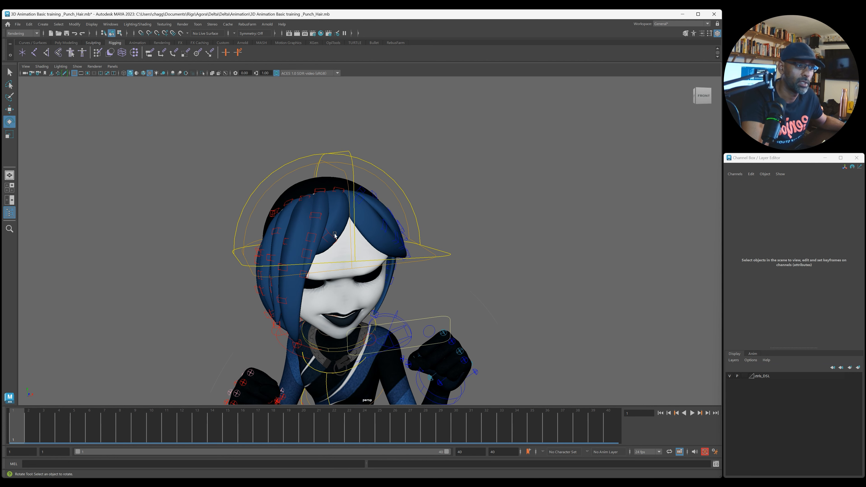
pyautogui.click(322, 250)
pyautogui.moveTo(321, 292); pyautogui.dragTo(367, 252)
pyautogui.hotkey('ctrl', 'z')
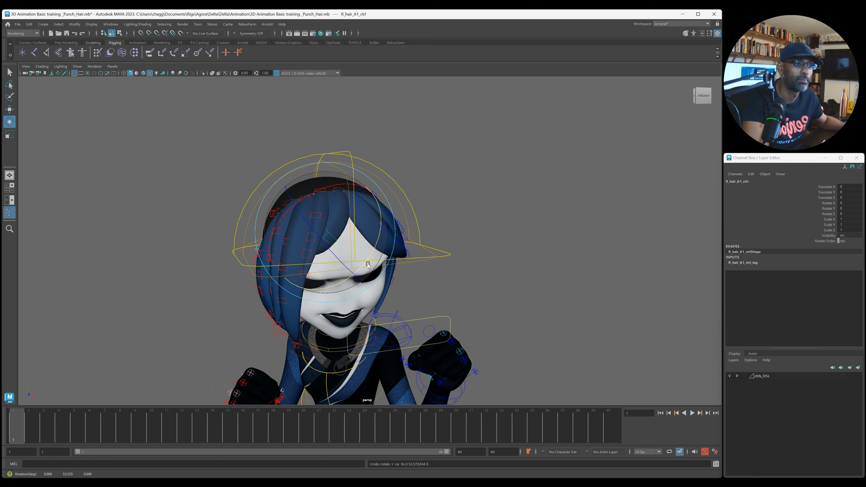
# Step: Select the R_hair_B strand's controls down to R_hair_B4_ctrl and key their neutral pose at frame 1
pyautogui.click(462, 193)
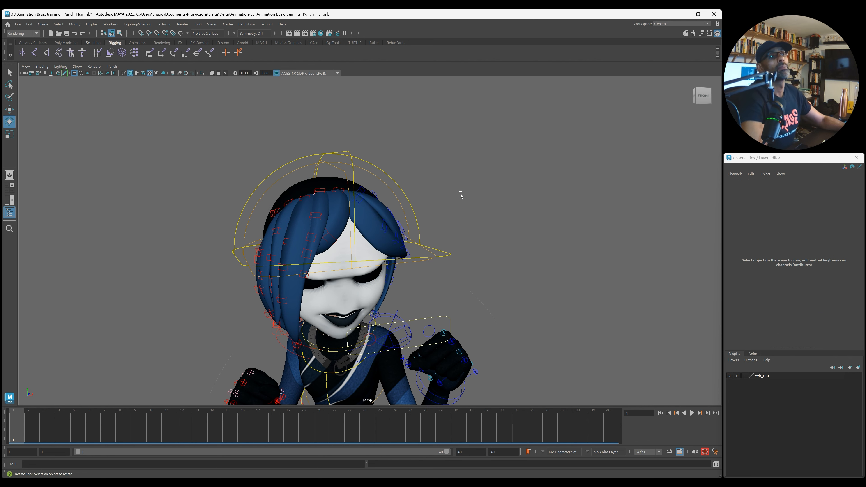
pyautogui.keyDown('alt'); pyautogui.moveTo(427, 207); pyautogui.dragTo(478, 212); pyautogui.keyUp('alt')
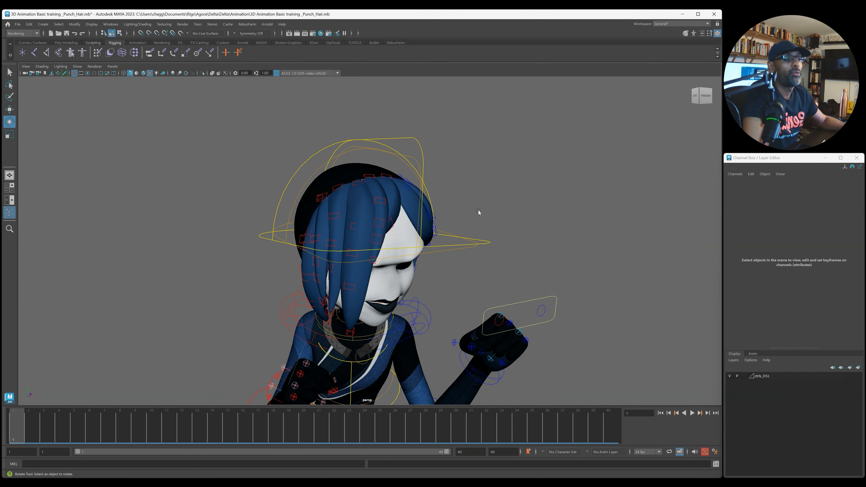
pyautogui.click(371, 175)
pyautogui.press('q')
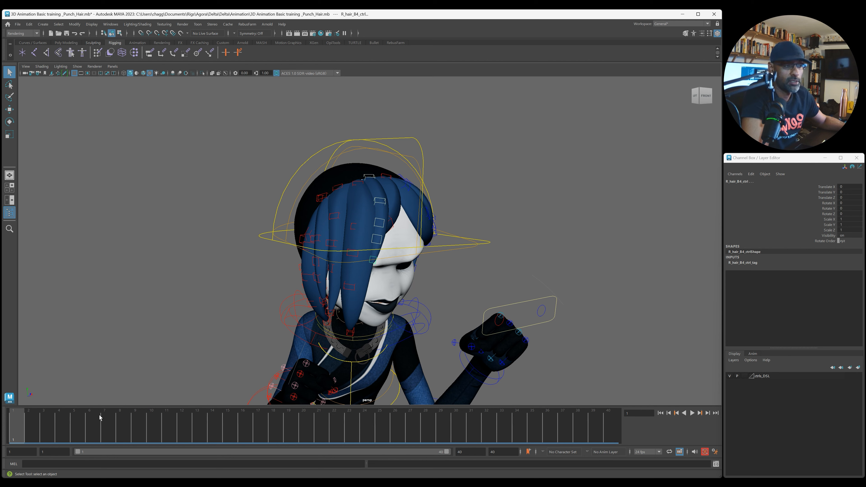
pyautogui.press('e')
pyautogui.moveTo(393, 324); pyautogui.dragTo(417, 291)
pyautogui.keyDown('alt'); pyautogui.moveTo(418, 291); pyautogui.dragTo(378, 294, button='right'); pyautogui.keyUp('alt')
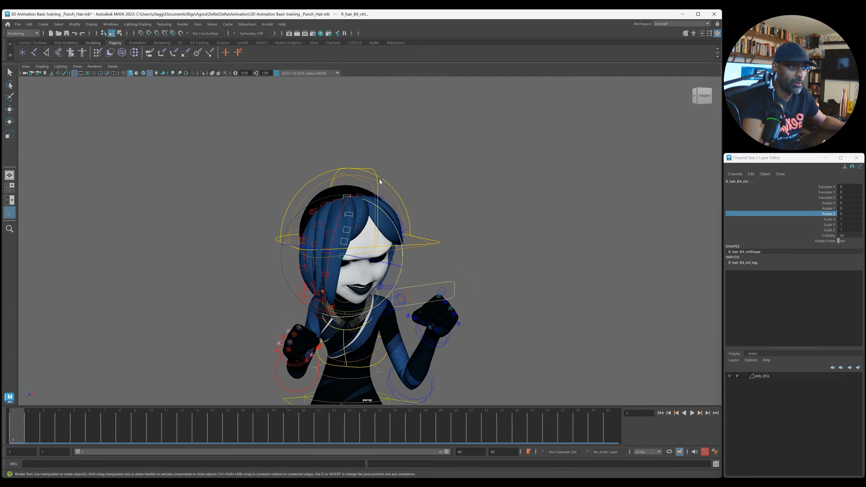
pyautogui.press('s')
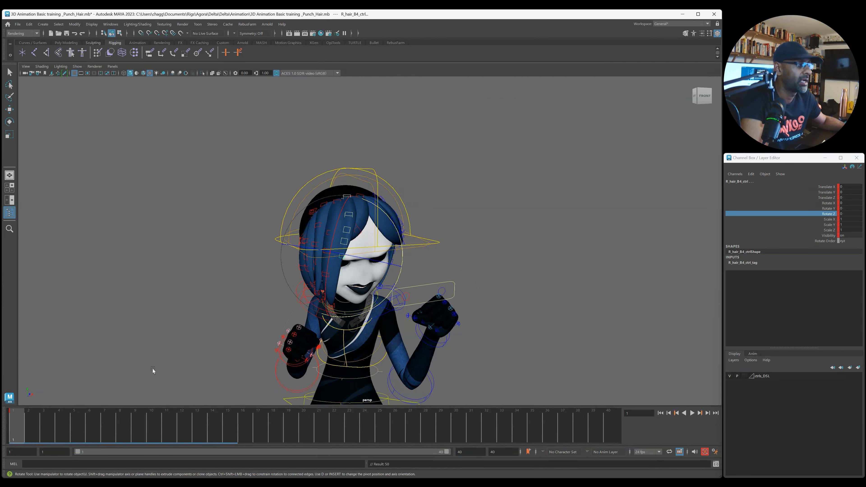
# Step: Rotate the R_hair_B strand's controls slightly and key the pose at frame 5
pyautogui.hotkey('alt', 'v')
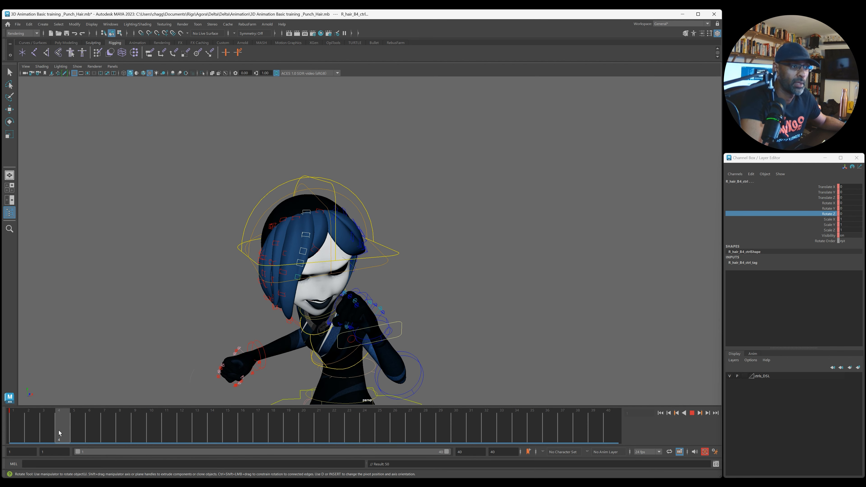
pyautogui.hotkey('alt', 'v')
pyautogui.moveTo(369, 281); pyautogui.dragTo(369, 271)
pyautogui.press('s')
# Step: Rotate the R_hair_B strand's controls to about -14.9 degrees in Y at frame 11
pyautogui.moveTo(79, 433)
pyautogui.mouseDown()
pyautogui.moveTo(40, 439)
pyautogui.moveTo(166, 440)
pyautogui.mouseUp()
pyautogui.keyDown('alt'); pyautogui.moveTo(516, 354); pyautogui.dragTo(492, 353, button='right'); pyautogui.keyUp('alt')
pyautogui.moveTo(493, 354); pyautogui.dragTo(492, 349)
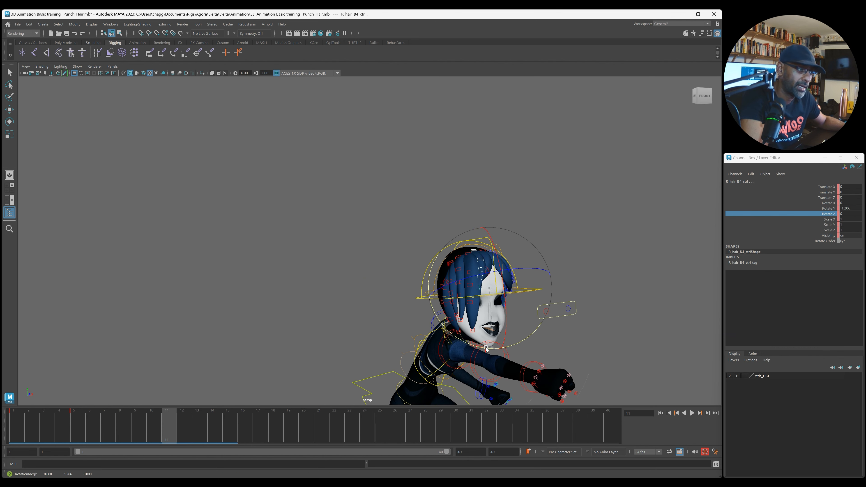
pyautogui.keyDown('alt'); pyautogui.moveTo(484, 348); pyautogui.dragTo(451, 342, button='right'); pyautogui.keyUp('alt')
pyautogui.moveTo(466, 342); pyautogui.dragTo(464, 342)
# Step: Rotate the R_hair_B strand's controls to about 15.5 degrees in Y at frame 21, key them, and scrub through the motion
pyautogui.moveTo(147, 440); pyautogui.dragTo(226, 433)
pyautogui.keyDown('alt'); pyautogui.moveTo(440, 335); pyautogui.dragTo(355, 329); pyautogui.keyUp('alt')
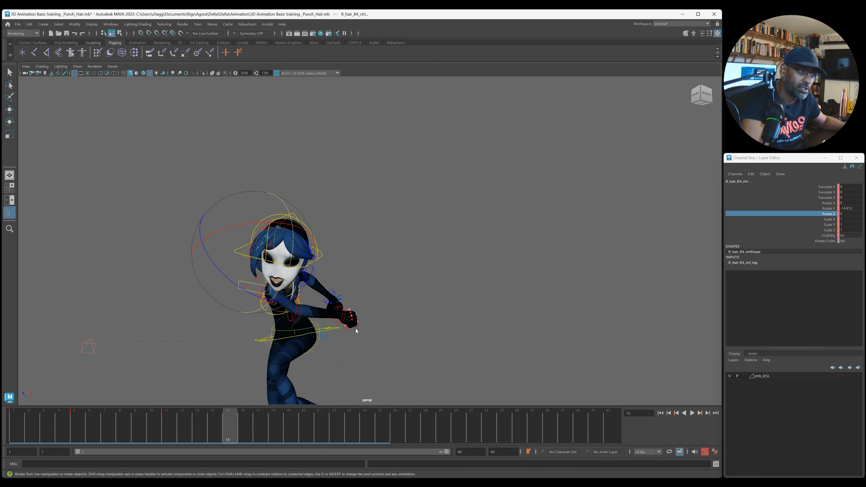
pyautogui.keyDown('alt'); pyautogui.moveTo(265, 335); pyautogui.dragTo(311, 338, button='middle'); pyautogui.keyUp('alt')
pyautogui.scroll(2, 327, 337)
pyautogui.moveTo(247, 420); pyautogui.dragTo(319, 429)
pyautogui.moveTo(326, 254); pyautogui.dragTo(324, 247)
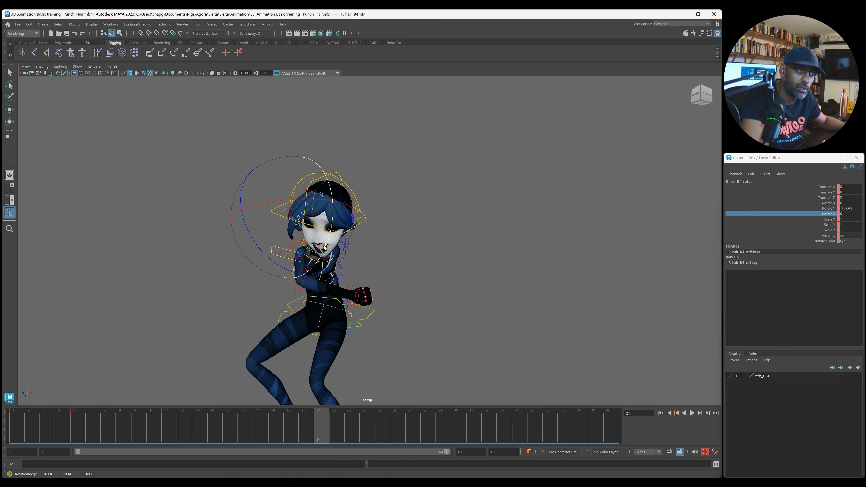
pyautogui.press('s')
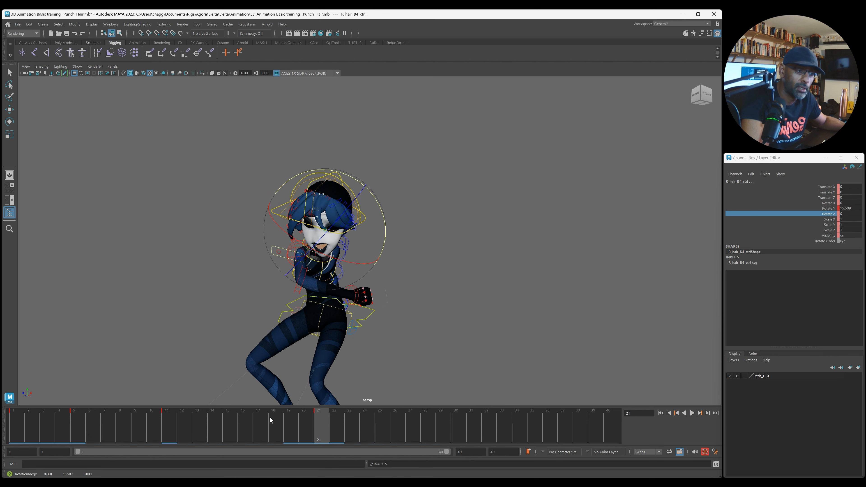
pyautogui.moveTo(158, 419); pyautogui.dragTo(467, 423)
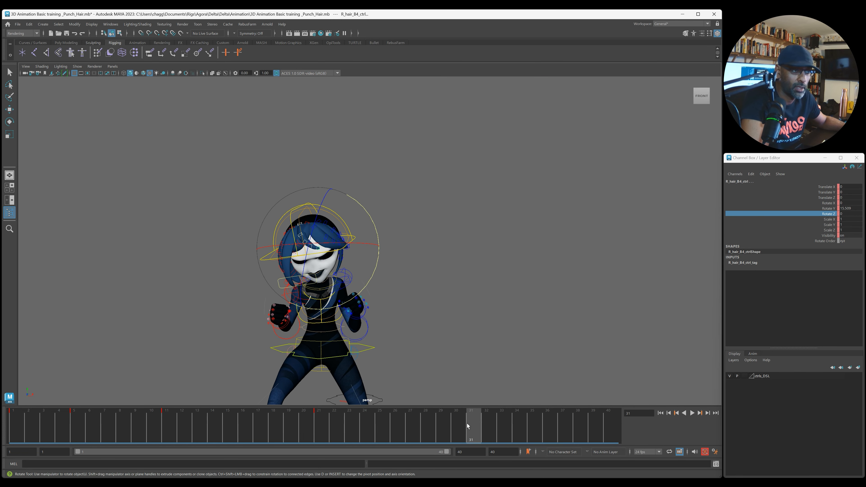
# Step: Rotate the R_hair_B strand's controls to about 19.4 degrees in Y at frame 27 and play back the motion
pyautogui.moveTo(369, 282); pyautogui.dragTo(368, 281)
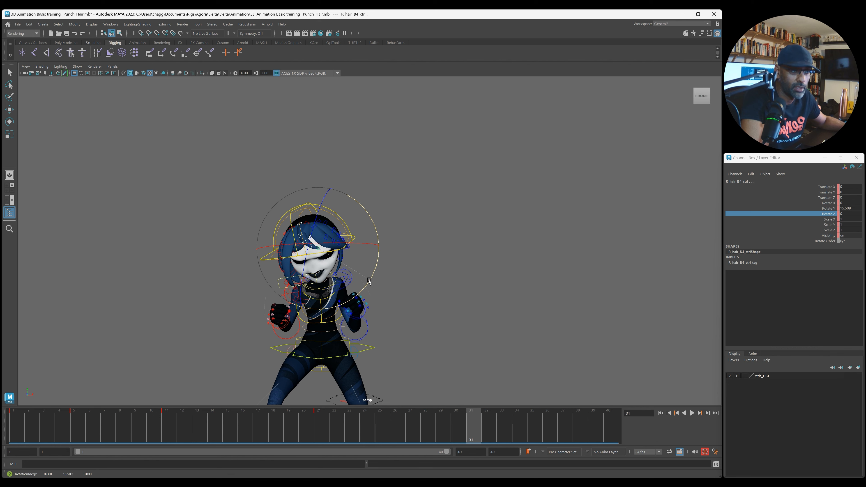
pyautogui.moveTo(294, 420); pyautogui.dragTo(411, 427)
pyautogui.moveTo(308, 249); pyautogui.dragTo(303, 253)
pyautogui.hotkey('alt', 'v')
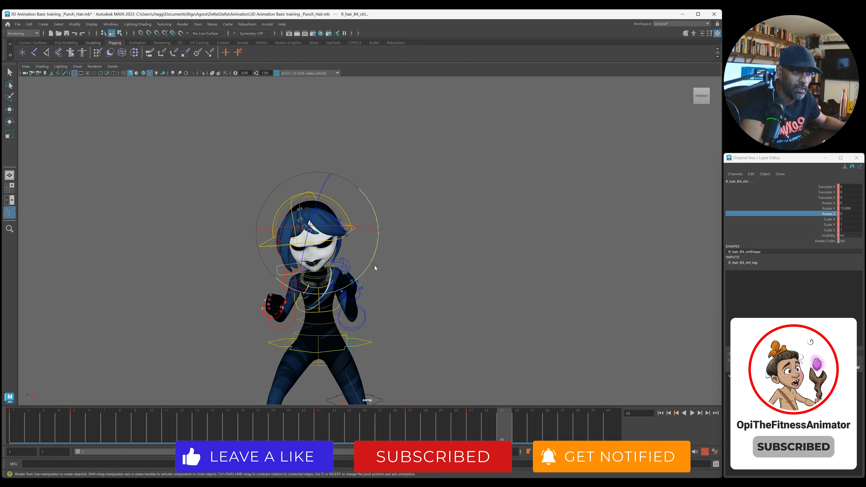
# Step: Rotate the R_hair_B strand's controls at frame 33, delete their key at frame 31, and play back the motion
pyautogui.moveTo(366, 269); pyautogui.dragTo(341, 289)
pyautogui.click(471, 426)
pyautogui.rightClick(470, 423)
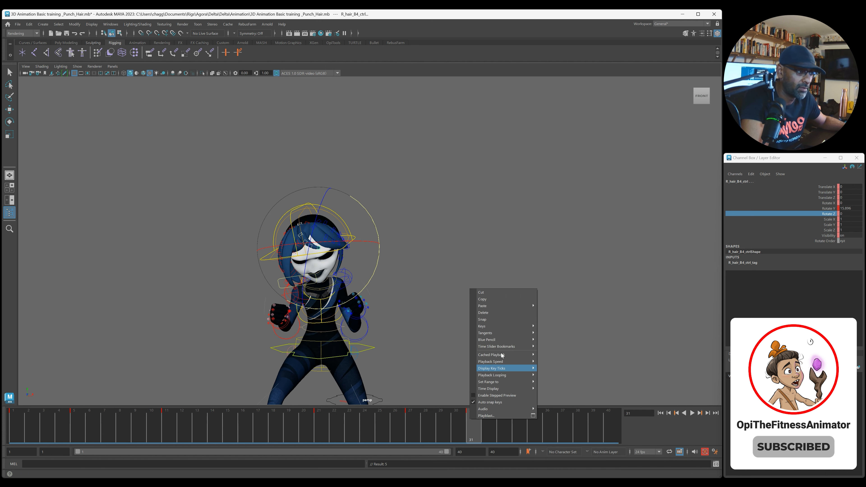
pyautogui.click(507, 313)
pyautogui.hotkey('alt', 'v')
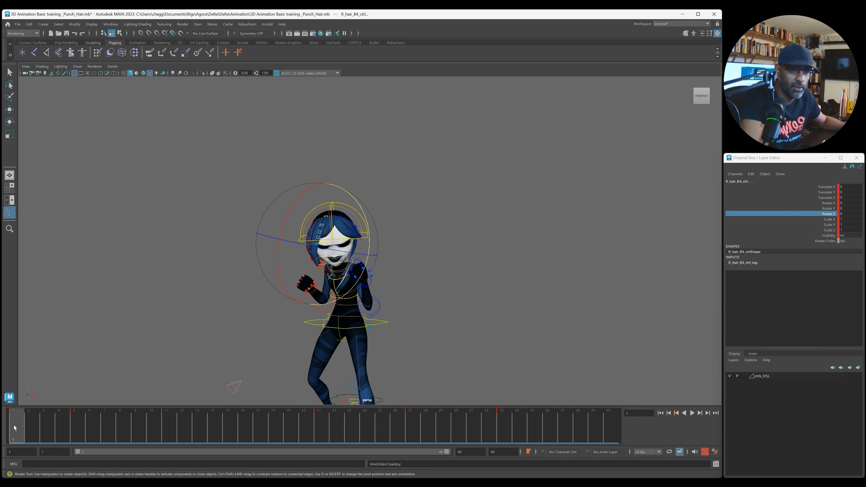
# Step: Key the neutral frame 1 pose at frame 40 and rotate the strand's controls to about -14.5 degrees in Y at frame 33
pyautogui.hotkey('alt', 'v')
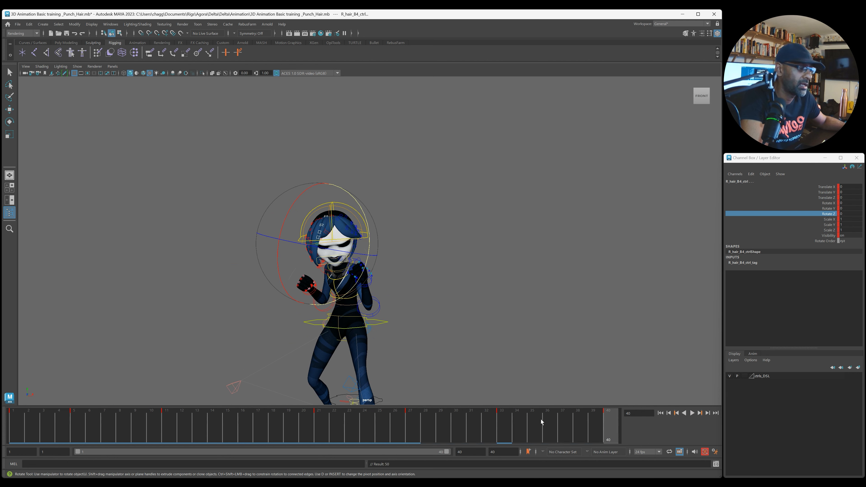
pyautogui.moveTo(464, 425); pyautogui.dragTo(496, 422)
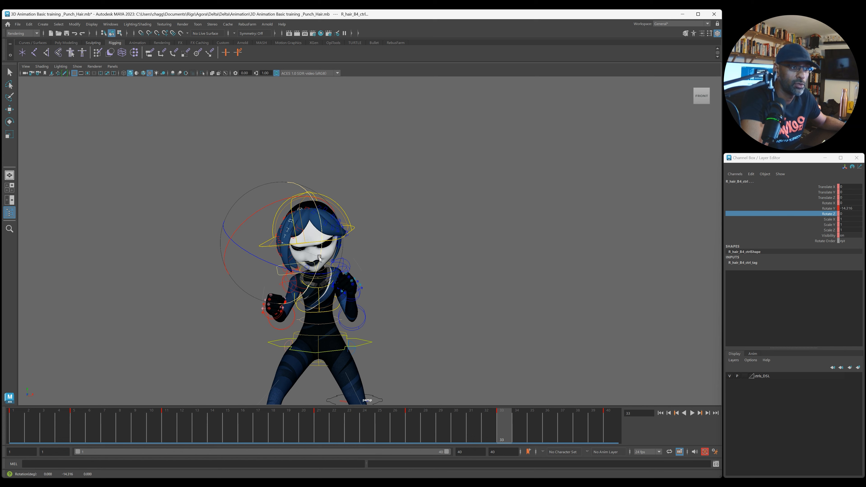
pyautogui.hotkey('alt', 'v')
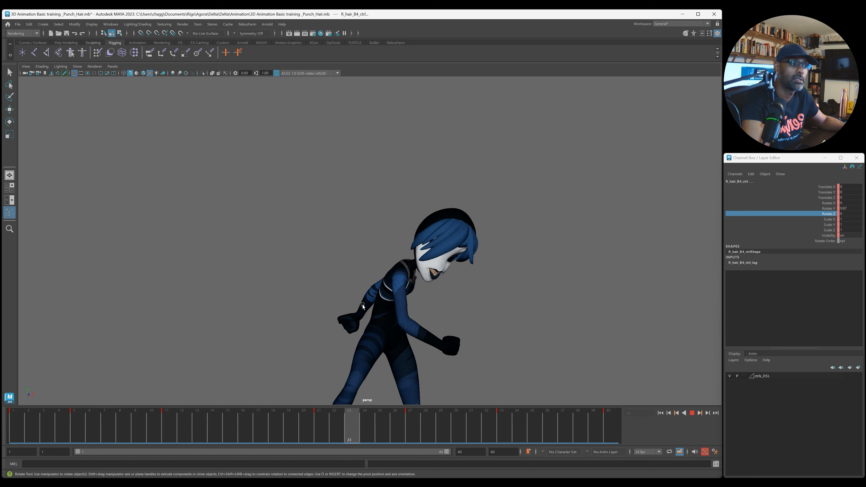
# Step: Rotate the strand's controls to about -24.6 degrees in Z at frame 21 and play back the motion
pyautogui.press('Escape')
pyautogui.moveTo(256, 430); pyautogui.dragTo(318, 445)
pyautogui.moveTo(472, 333); pyautogui.dragTo(476, 335)
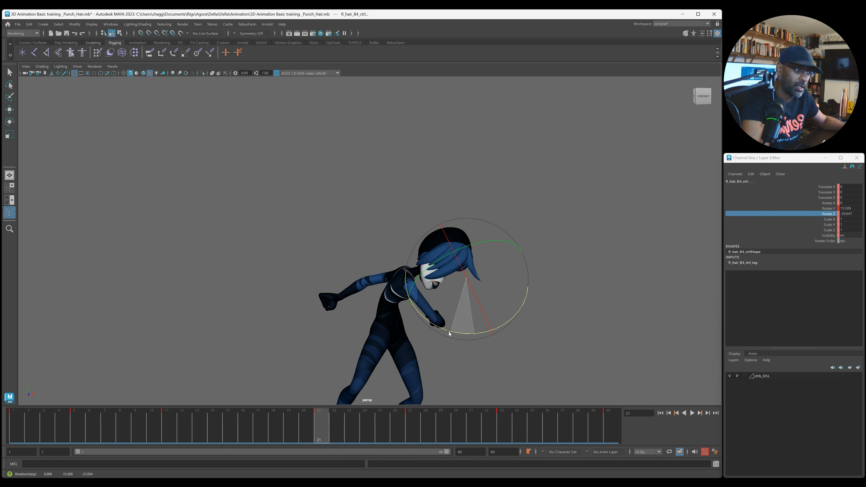
pyautogui.moveTo(445, 331); pyautogui.dragTo(445, 331)
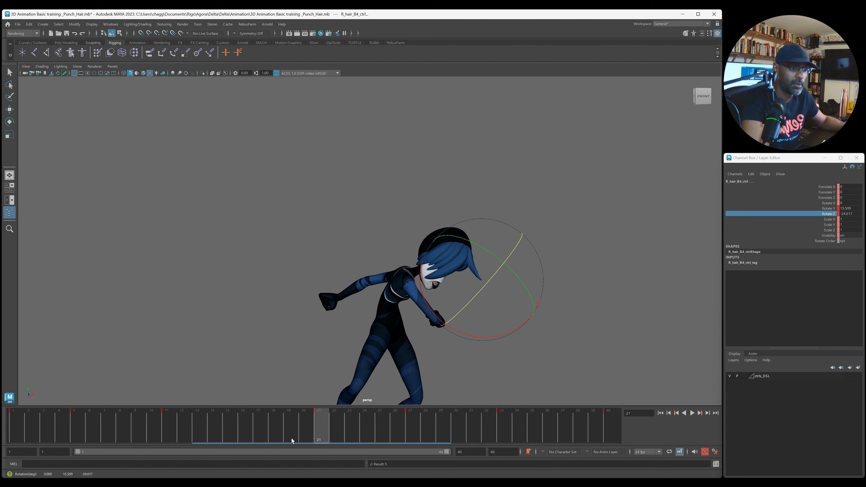
pyautogui.hotkey('alt', 'v')
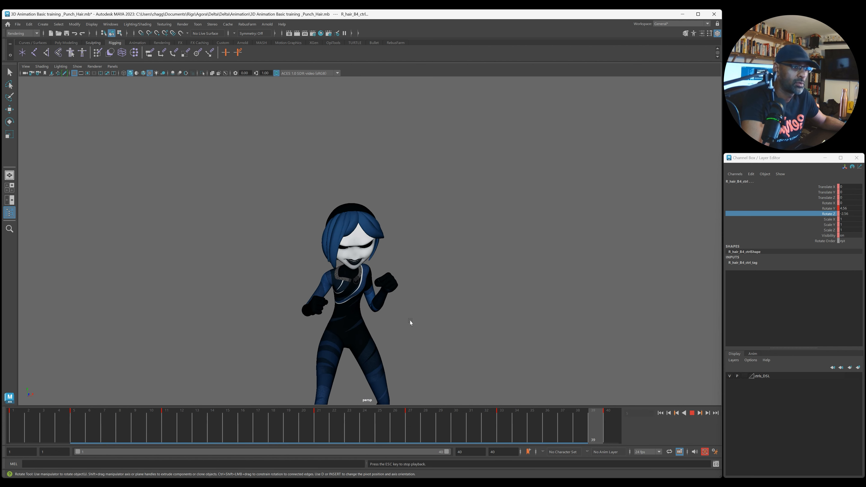
# Step: Rotate the strand's controls to about -2.9 degrees in Z at frame 27 and play back the motion
pyautogui.click(243, 430)
pyautogui.moveTo(268, 433); pyautogui.dragTo(408, 432)
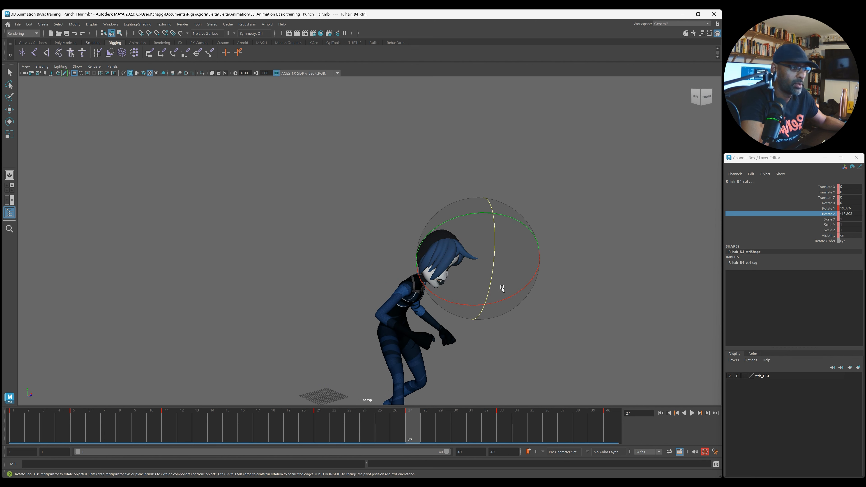
pyautogui.moveTo(493, 259); pyautogui.dragTo(491, 261)
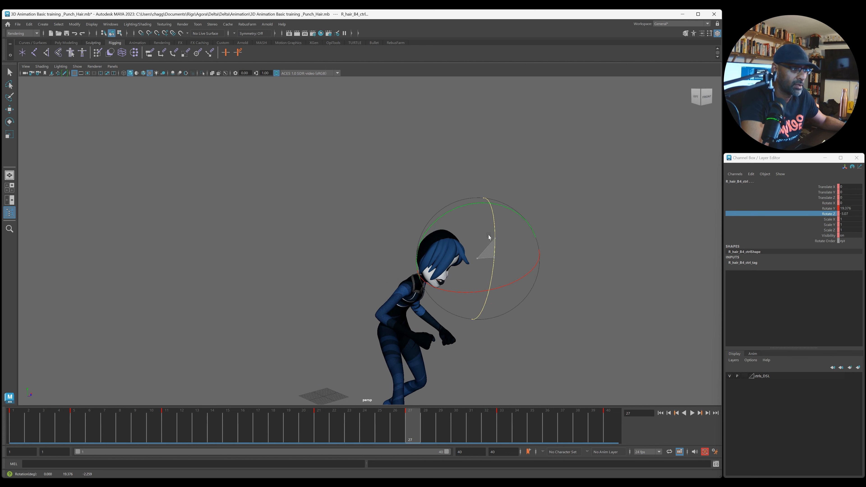
pyautogui.hotkey('alt', 'v')
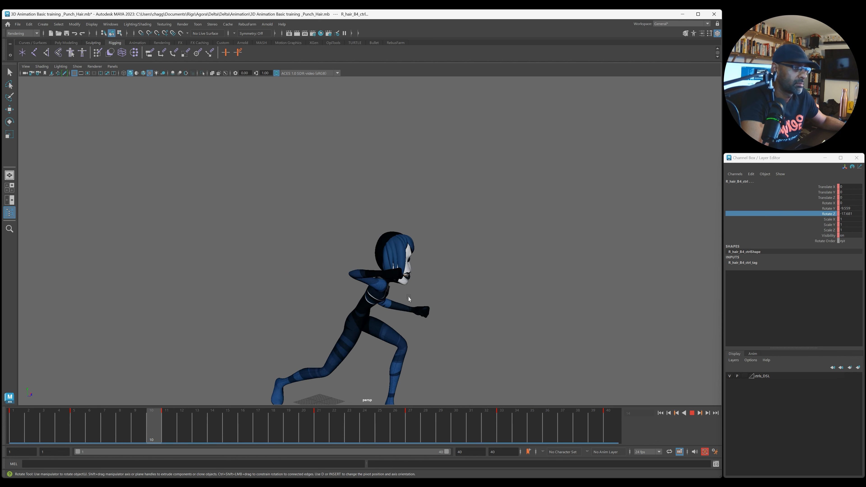
# Step: Delete the strand's key at frame 27 and play back the motion
pyautogui.press('Escape')
pyautogui.moveTo(345, 417); pyautogui.dragTo(404, 421)
pyautogui.rightClick(411, 422)
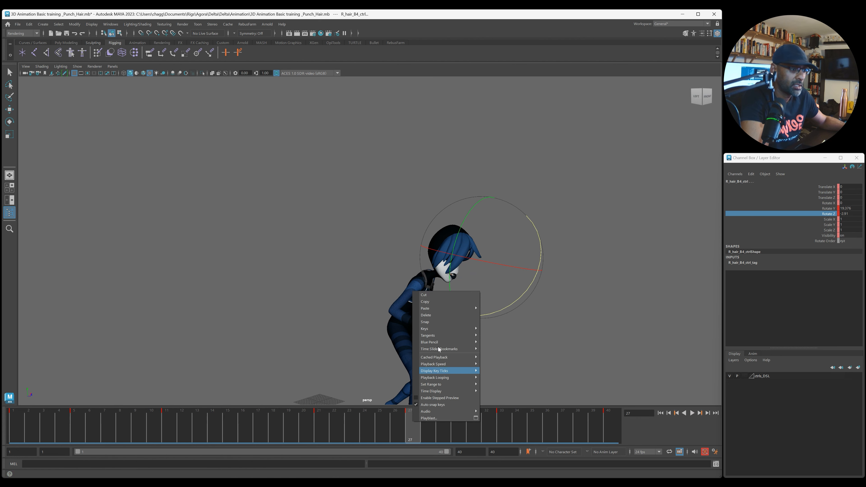
pyautogui.click(438, 316)
pyautogui.hotkey('alt', 'v')
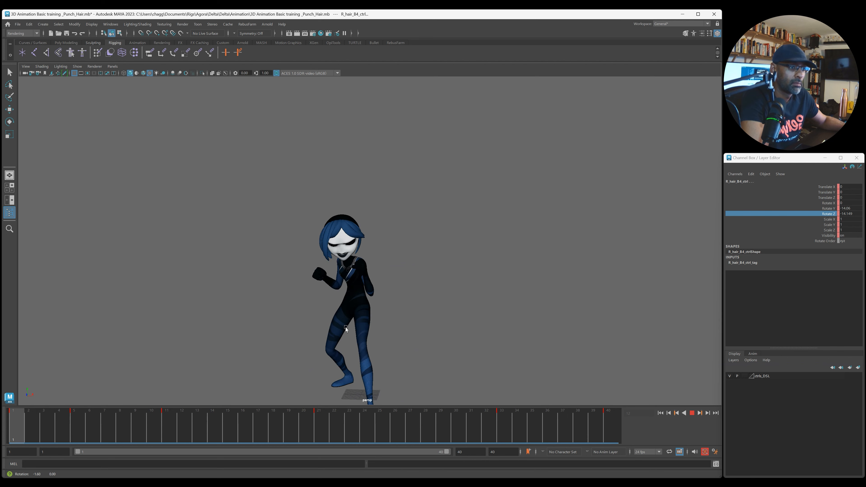
pyautogui.press('Escape')
# Step: Rotate the strand's controls to about -18.2 degrees in Y and 6.9 degrees in Z at frame 33, then play back
pyautogui.moveTo(347, 409); pyautogui.dragTo(641, 394)
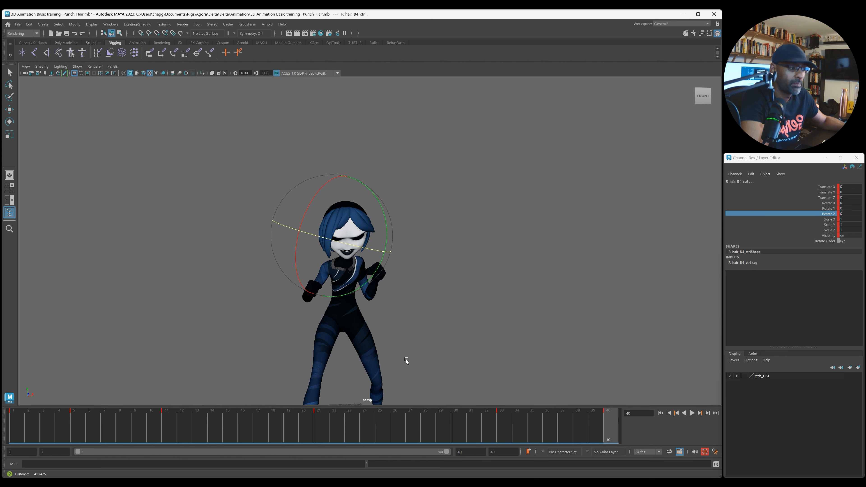
pyautogui.click(506, 417)
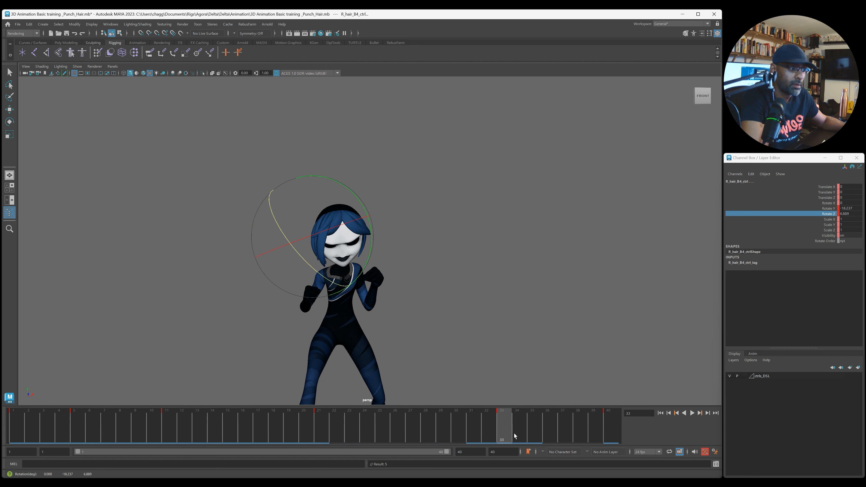
pyautogui.hotkey('alt', 'v')
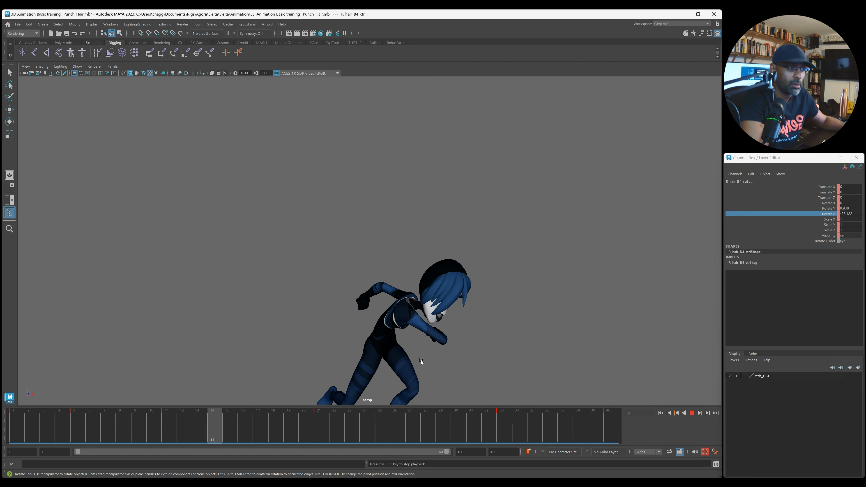
pyautogui.press('Escape')
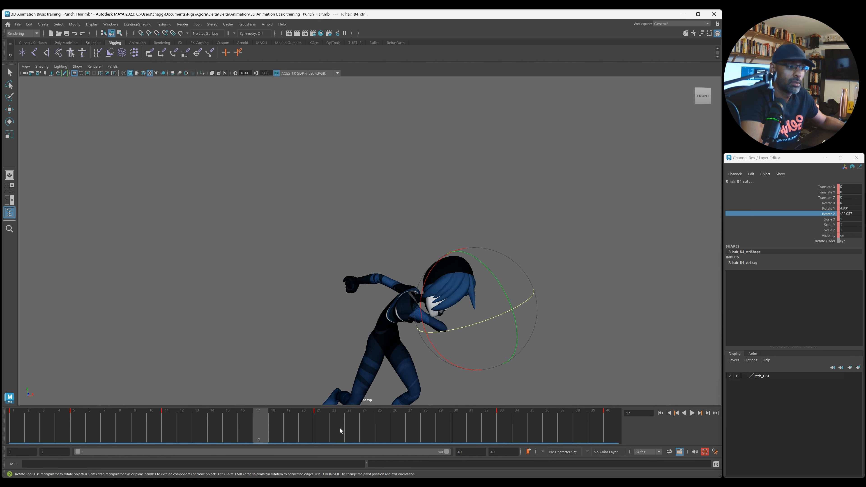
# Step: Try an added pose at frame 26 by rotating the strand's controls around Y, and play back the motion
pyautogui.hotkey('alt', 'v')
pyautogui.keyDown('alt'); pyautogui.moveTo(421, 366); pyautogui.dragTo(411, 362); pyautogui.keyUp('alt')
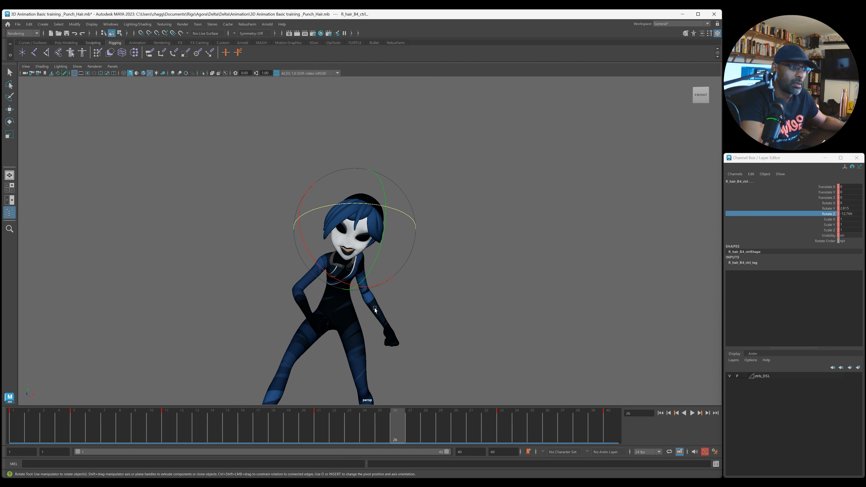
pyautogui.moveTo(333, 279); pyautogui.dragTo(345, 285)
pyautogui.hotkey('ctrl', 'z')
pyautogui.moveTo(382, 232); pyautogui.dragTo(384, 224)
pyautogui.keyDown('alt'); pyautogui.moveTo(384, 224); pyautogui.dragTo(435, 234); pyautogui.keyUp('alt')
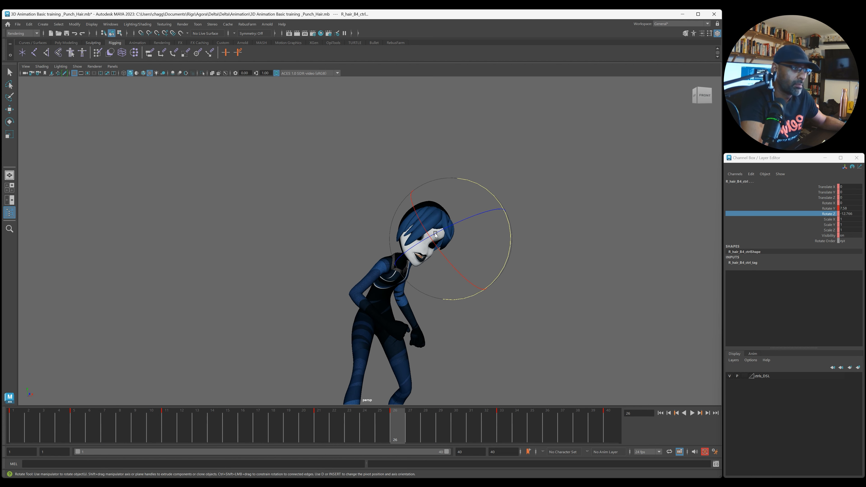
pyautogui.moveTo(507, 245); pyautogui.dragTo(510, 242)
pyautogui.moveTo(324, 427); pyautogui.dragTo(307, 425)
pyautogui.hotkey('alt', 'v')
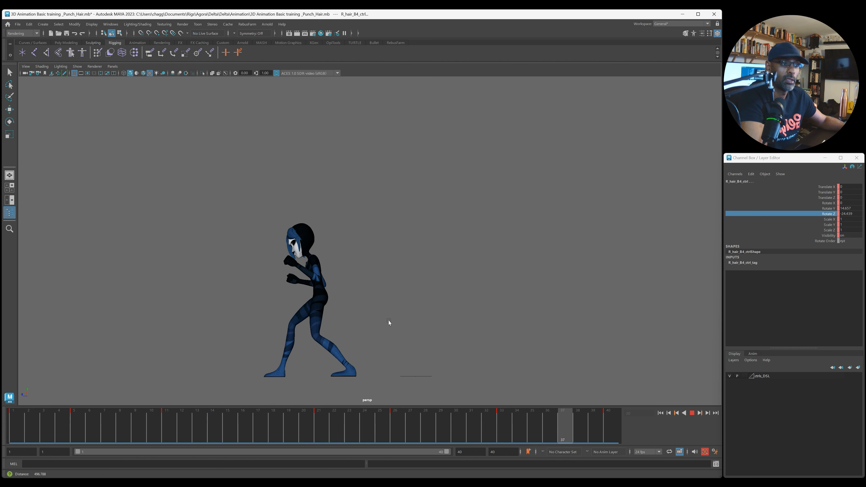
# Step: Delete the strand's key at frame 26 and replay the animation to check the hair
pyautogui.click(403, 432)
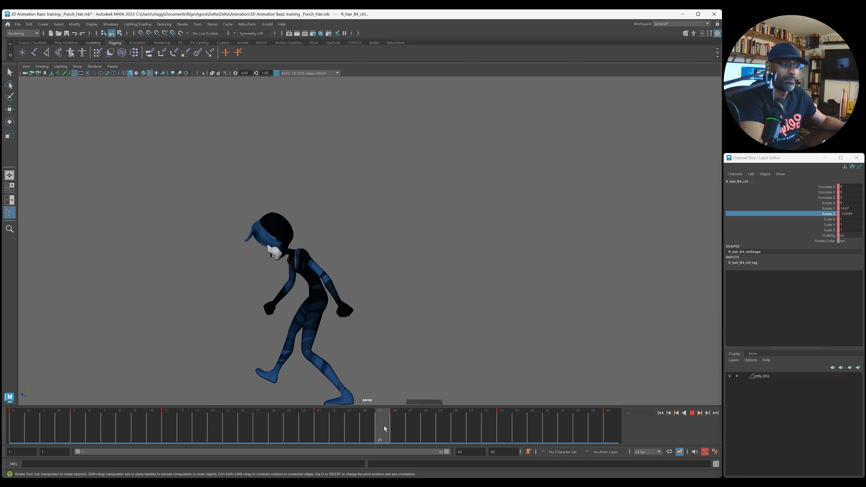
pyautogui.rightClick(403, 432)
pyautogui.click(418, 325)
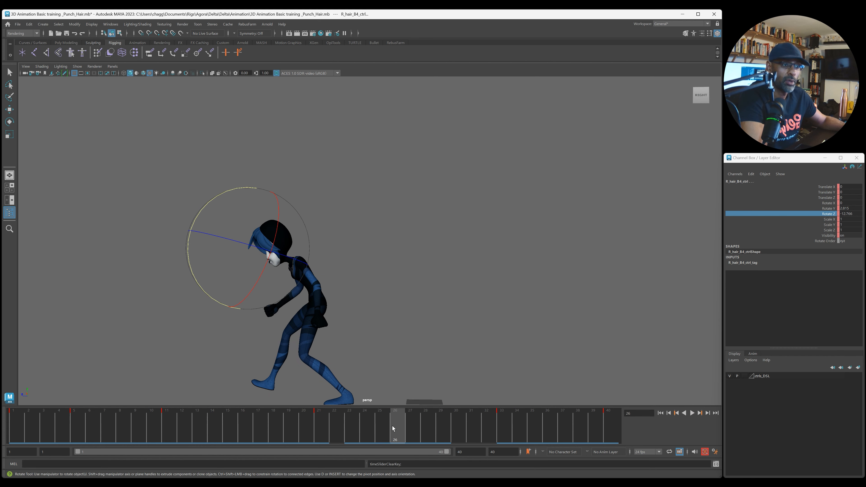
pyautogui.moveTo(393, 428); pyautogui.dragTo(154, 422)
pyautogui.hotkey('alt', 'v')
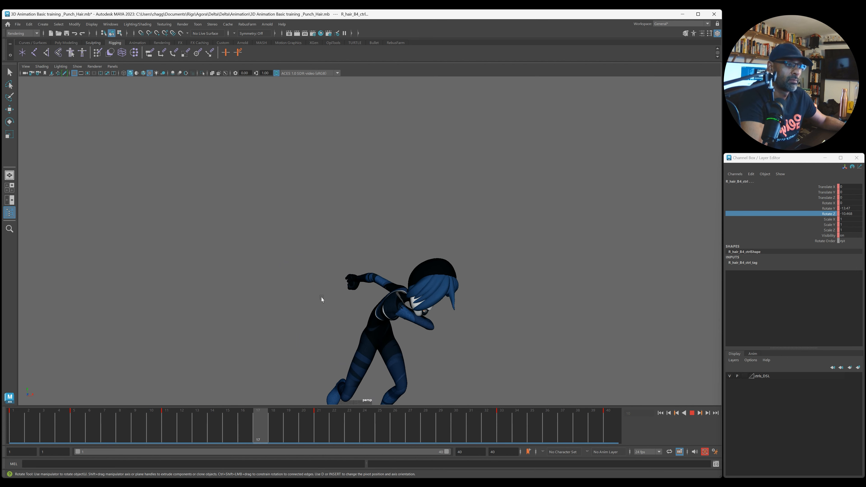
pyautogui.hotkey('alt', 'v')
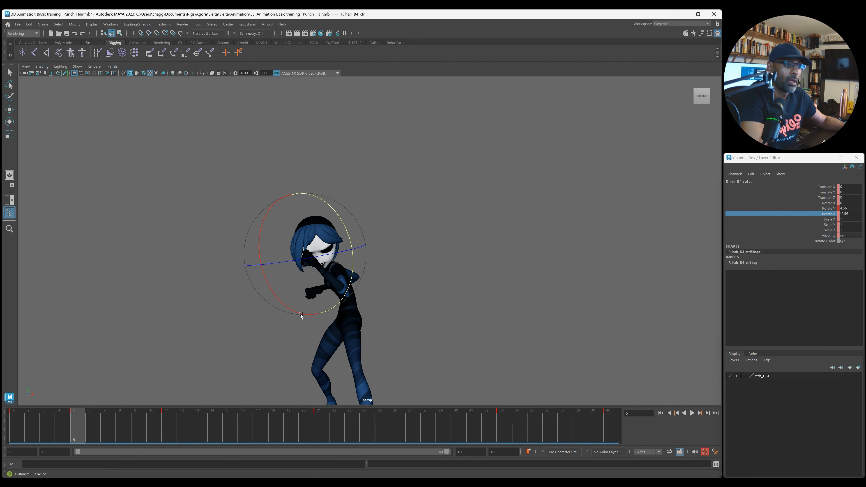
pyautogui.click(271, 421)
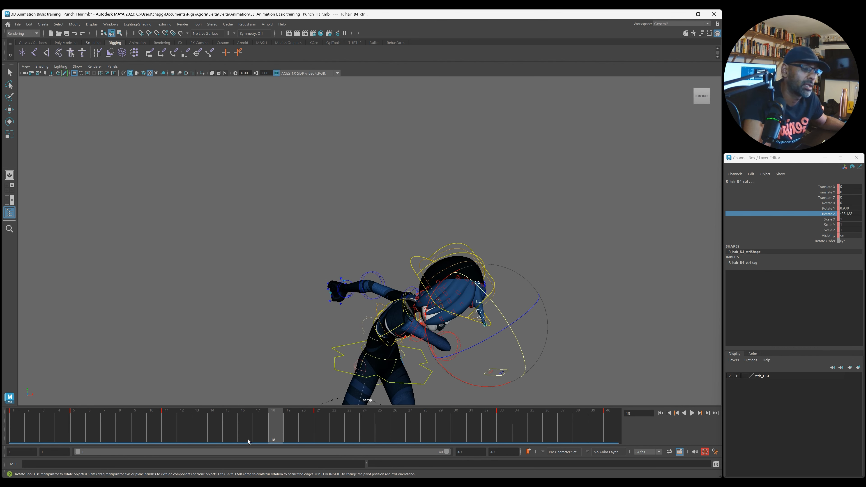
pyautogui.hotkey('alt', 'v')
pyautogui.hotkey('alt', 'v')
# Step: Open the Graph Editor beside a close view of the hair and frame the R_hair_B controls' curves
pyautogui.keyDown('alt'); pyautogui.moveTo(162, 325); pyautogui.dragTo(403, 317, button='right'); pyautogui.keyUp('alt')
pyautogui.keyDown('alt'); pyautogui.moveTo(403, 317); pyautogui.dragTo(405, 322); pyautogui.keyUp('alt')
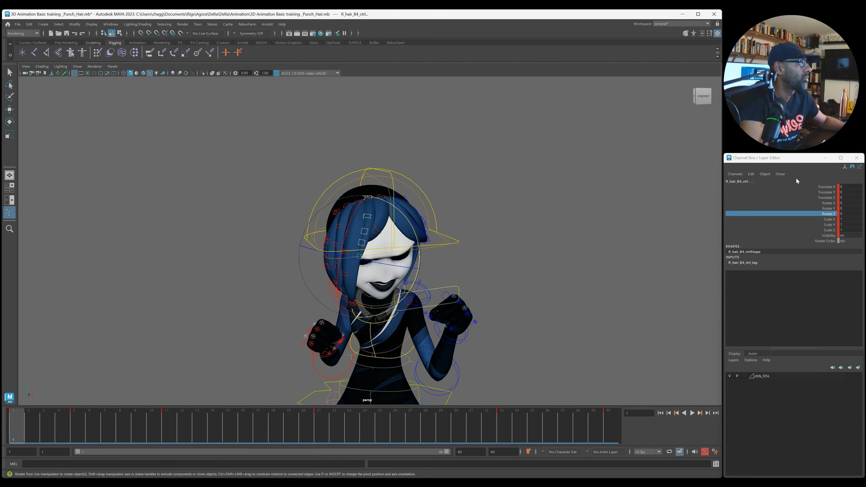
pyautogui.keyDown('alt'); pyautogui.moveTo(648, 290); pyautogui.dragTo(476, 311); pyautogui.keyUp('alt')
pyautogui.keyDown('alt'); pyautogui.moveTo(475, 311); pyautogui.dragTo(477, 252, button='right'); pyautogui.keyUp('alt')
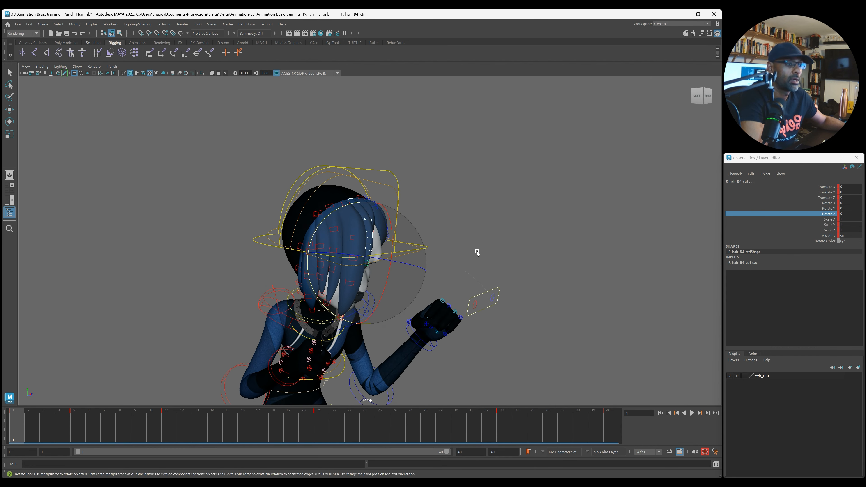
pyautogui.keyDown('alt'); pyautogui.moveTo(477, 253); pyautogui.dragTo(441, 275); pyautogui.keyUp('alt')
pyautogui.moveTo(865, 36); pyautogui.dragTo(131, 65)
pyautogui.moveTo(75, 62); pyautogui.dragTo(408, 33)
pyautogui.keyDown('alt'); pyautogui.moveTo(216, 157); pyautogui.dragTo(106, 116, button='middle'); pyautogui.keyUp('alt')
pyautogui.keyDown('alt'); pyautogui.moveTo(106, 116); pyautogui.dragTo(180, 170, button='right'); pyautogui.keyUp('alt')
pyautogui.keyDown('alt'); pyautogui.moveTo(179, 170); pyautogui.dragTo(142, 170, button='middle'); pyautogui.keyUp('alt')
pyautogui.press('a')
# Step: Set the R_hair_B controls' curves to cycle before and after the keyed range in the Graph Editor
pyautogui.keyDown('alt'); pyautogui.moveTo(599, 140); pyautogui.dragTo(575, 139, button='right'); pyautogui.keyUp('alt')
pyautogui.keyDown('alt'); pyautogui.moveTo(575, 140); pyautogui.dragTo(518, 143, button='middle'); pyautogui.keyUp('alt')
pyautogui.keyDown('alt'); pyautogui.moveTo(517, 143); pyautogui.dragTo(552, 145, button='right'); pyautogui.keyUp('alt')
pyautogui.moveTo(552, 145)
pyautogui.keyDown('alt'); pyautogui.mouseDown(button='middle')
pyautogui.moveTo(676, 162)
pyautogui.moveTo(750, 159)
pyautogui.mouseUp(button='middle'); pyautogui.keyUp('alt')
pyautogui.moveTo(654, 43); pyautogui.dragTo(560, 45)
pyautogui.click(635, 57)
pyautogui.scroll(-3, 624, 111)
pyautogui.scroll(1, 624, 110)
# Step: Select R_hair_B1_ctrl and shift all of its keys 1 frame later in the Graph Editor
pyautogui.click(189, 202)
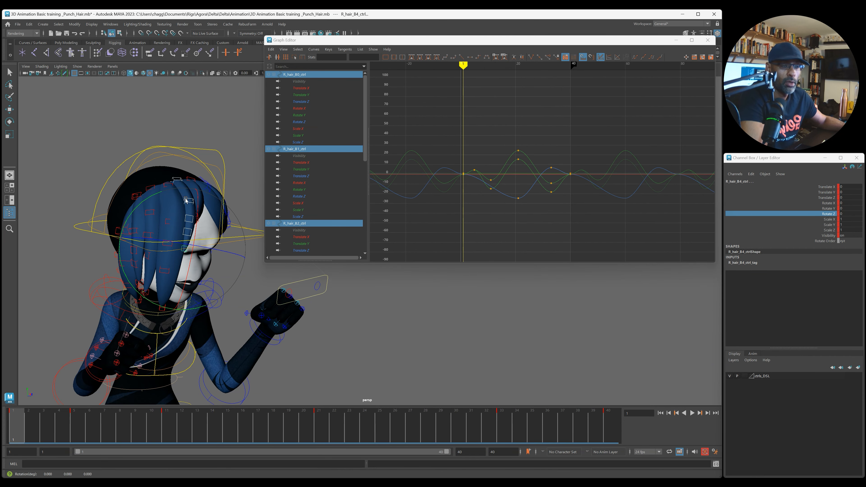
pyautogui.moveTo(437, 81); pyautogui.dragTo(666, 255)
pyautogui.press('w')
pyautogui.keyDown('shift'); pyautogui.moveTo(466, 198); pyautogui.dragTo(468, 197, button='middle'); pyautogui.keyUp('shift')
pyautogui.scroll(4, 467, 197)
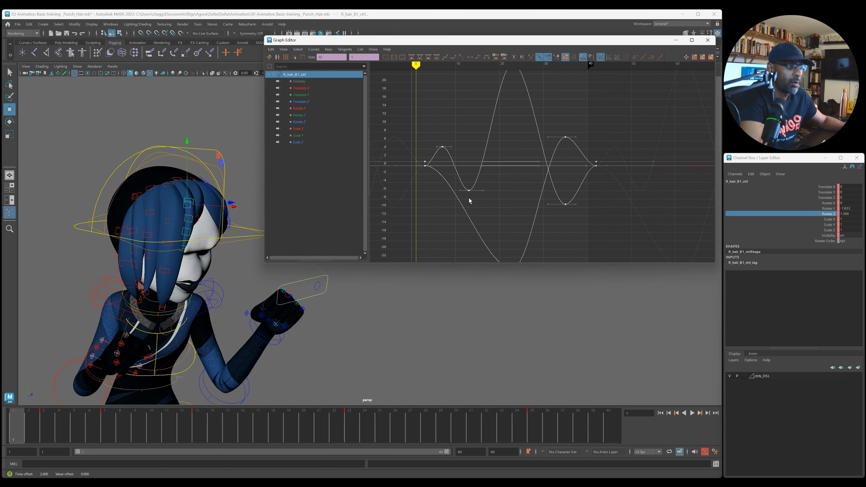
pyautogui.scroll(-4, 463, 201)
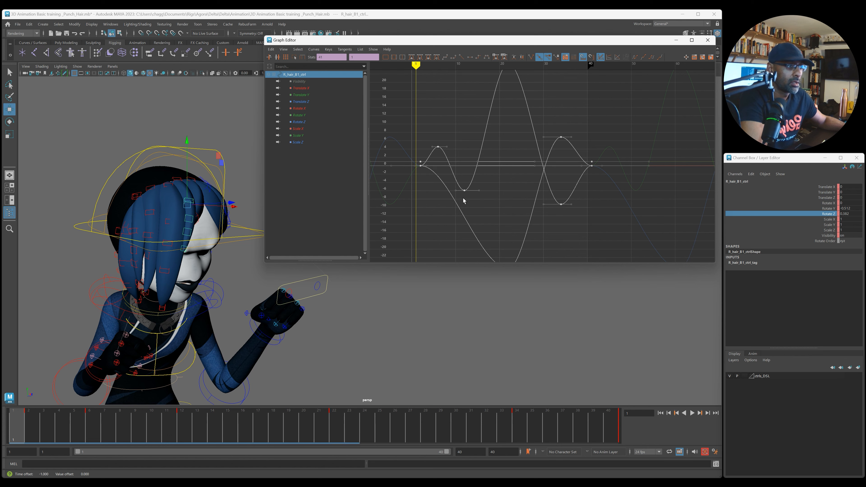
# Step: Select R_hair_B2_ctrl and shift its keys later in time in the Graph Editor
pyautogui.click(188, 218)
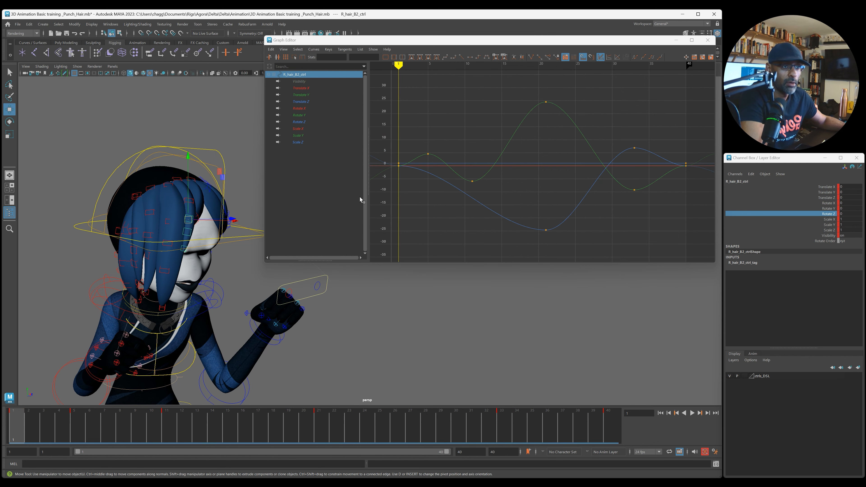
pyautogui.moveTo(609, 210); pyautogui.dragTo(691, 248)
pyautogui.keyDown('shift'); pyautogui.moveTo(494, 209); pyautogui.dragTo(502, 211, button='middle'); pyautogui.keyUp('shift')
# Step: Select R_hair_B3_ctrl and shift all of its keys 3 frames later in the Graph Editor
pyautogui.click(183, 233)
pyautogui.press('a')
pyautogui.moveTo(408, 87); pyautogui.dragTo(681, 240)
pyautogui.keyDown('shift'); pyautogui.moveTo(489, 225); pyautogui.dragTo(507, 232, button='middle'); pyautogui.keyUp('shift')
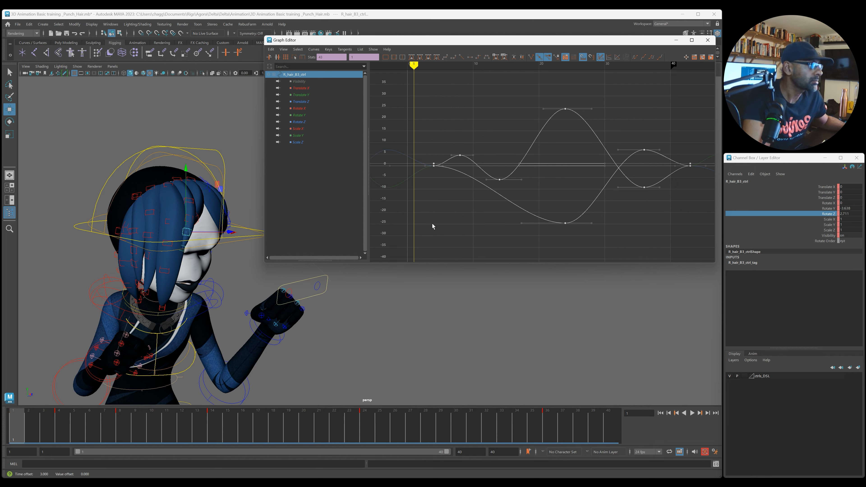
# Step: Select R_hair_B4_ctrl and shift all of its keys 4 frames later in the Graph Editor
pyautogui.click(179, 257)
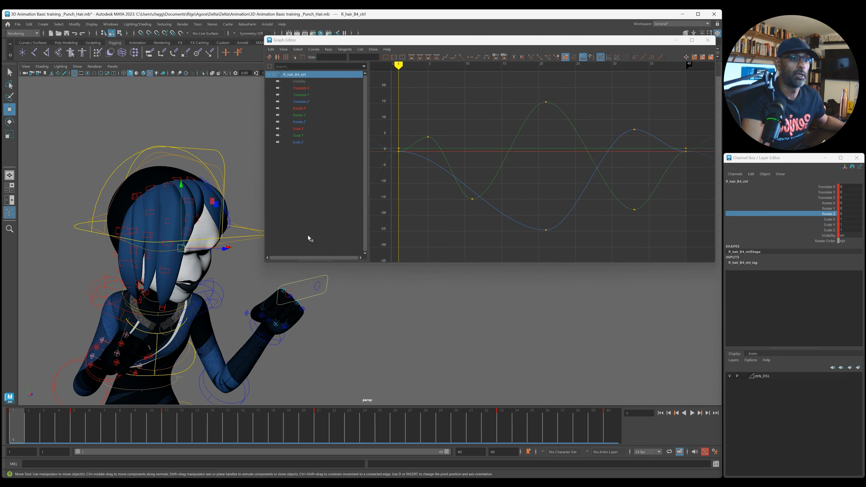
pyautogui.moveTo(465, 145); pyautogui.dragTo(637, 250)
pyautogui.keyDown('shift'); pyautogui.moveTo(590, 212); pyautogui.dragTo(609, 214, button='middle'); pyautogui.keyUp('shift')
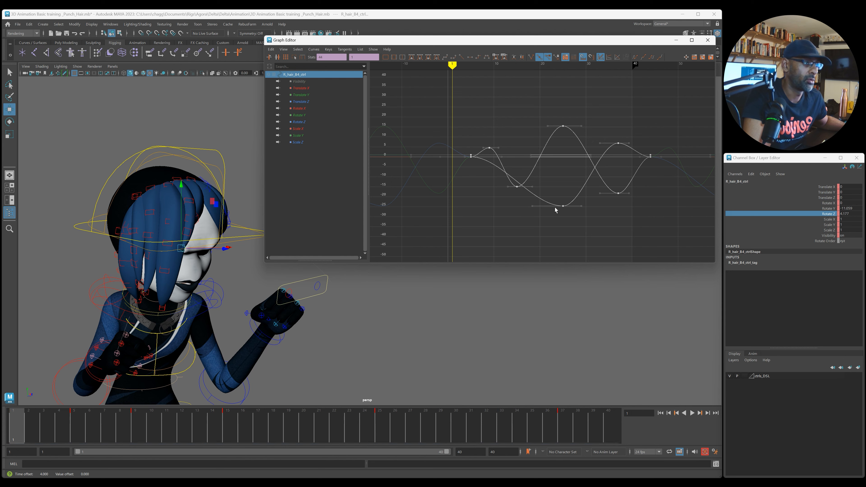
# Step: Hide the rig controls and play back the punch, examining the hair strand's motion from several angles, and return to frame 1
pyautogui.moveTo(477, 40); pyautogui.dragTo(864, 163)
pyautogui.keyDown('alt'); pyautogui.moveTo(397, 226); pyautogui.dragTo(319, 283, button='right'); pyautogui.keyUp('alt')
pyautogui.keyDown('alt'); pyautogui.moveTo(319, 287); pyautogui.dragTo(287, 298); pyautogui.keyUp('alt')
pyautogui.keyDown('alt'); pyautogui.moveTo(287, 297); pyautogui.dragTo(155, 329, button='right'); pyautogui.keyUp('alt')
pyautogui.hotkey('alt', '1')
pyautogui.hotkey('alt', 'v')
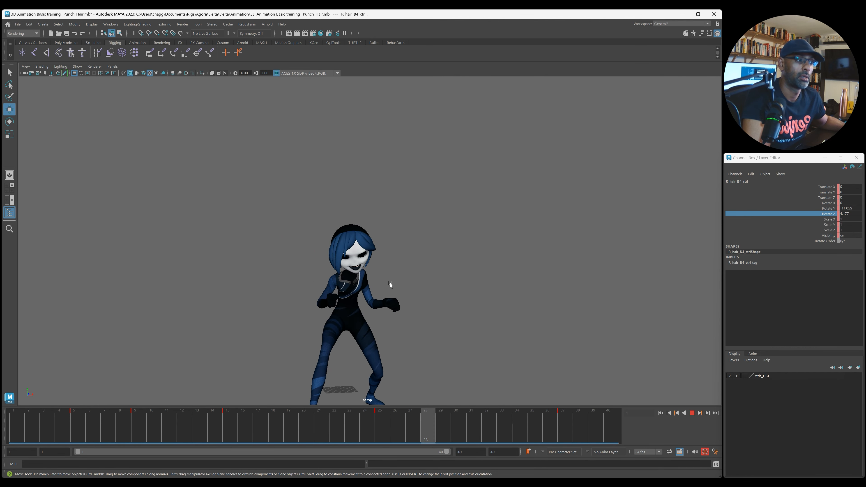
pyautogui.keyDown('alt'); pyautogui.moveTo(357, 283); pyautogui.dragTo(392, 302, button='right'); pyautogui.keyUp('alt')
pyautogui.keyDown('alt'); pyautogui.moveTo(393, 302); pyautogui.dragTo(368, 300); pyautogui.keyUp('alt')
pyautogui.keyDown('alt'); pyautogui.moveTo(368, 300); pyautogui.dragTo(390, 311, button='right'); pyautogui.keyUp('alt')
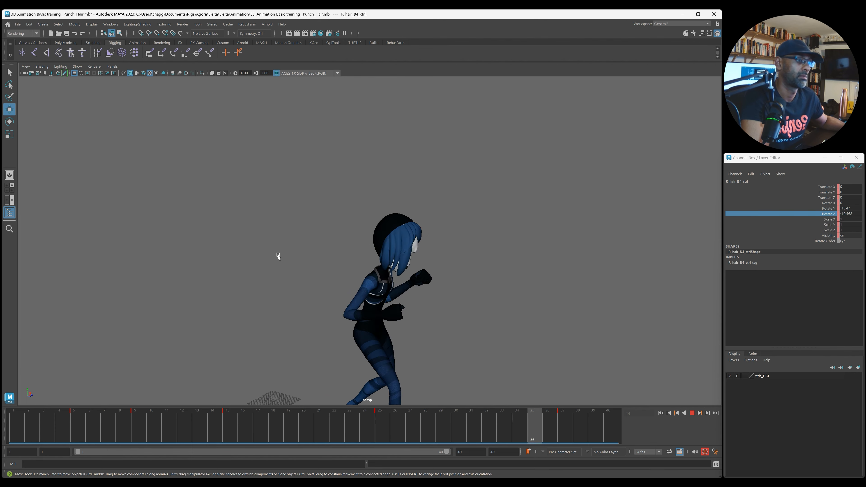
pyautogui.keyDown('alt'); pyautogui.moveTo(272, 271); pyautogui.dragTo(232, 271); pyautogui.keyUp('alt')
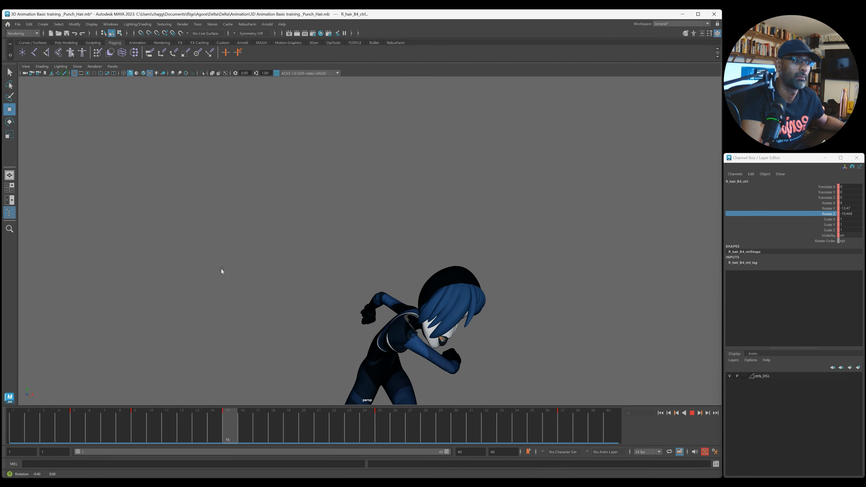
pyautogui.hotkey('alt', 'v')
pyautogui.click(16, 423)
# Step: Show the rig controls again and select all R_hair_B controls down the strand, from B0 to B4
pyautogui.scroll(4, 233, 347)
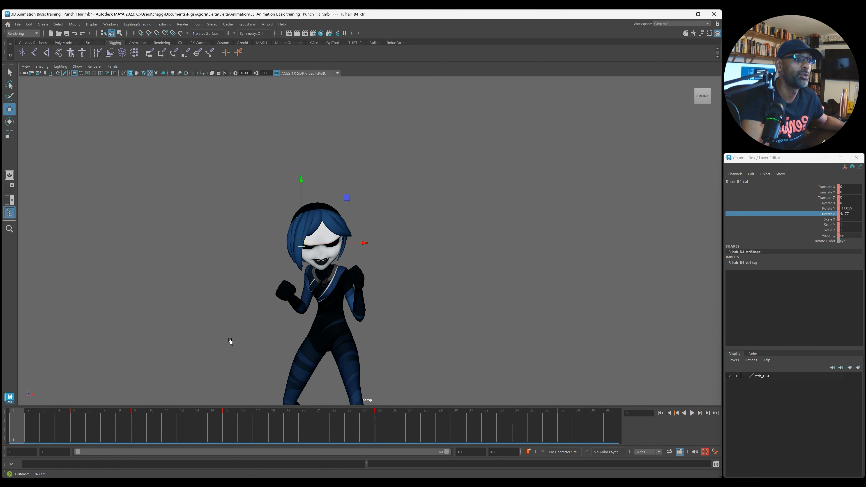
pyautogui.scroll(3, 230, 341)
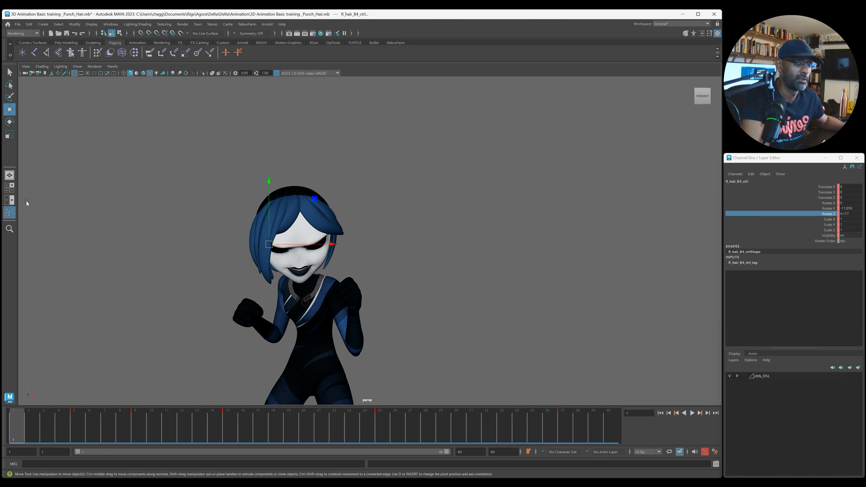
pyautogui.click(164, 201)
pyautogui.hotkey('alt', '1')
pyautogui.scroll(3, 295, 258)
pyautogui.moveTo(295, 258)
pyautogui.keyDown('alt'); pyautogui.mouseDown()
pyautogui.moveTo(258, 268)
pyautogui.moveTo(290, 241)
pyautogui.mouseUp(); pyautogui.keyUp('alt')
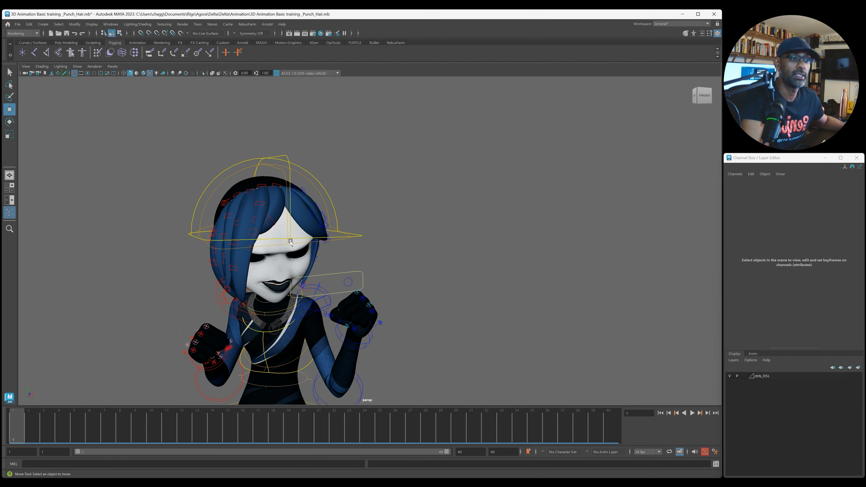
pyautogui.press('q')
pyautogui.click(264, 186)
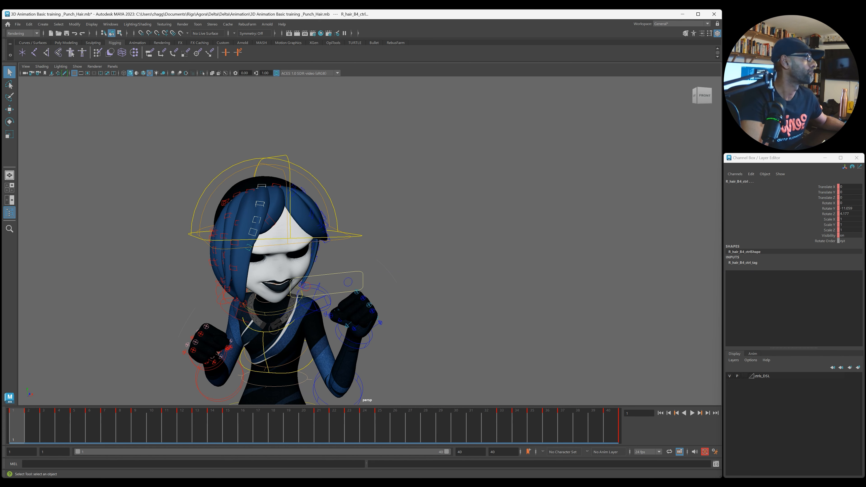
# Step: Copy all keys of the R_hair_B0 to B4 controls in the Graph Editor
pyautogui.moveTo(865, 119); pyautogui.dragTo(423, 123)
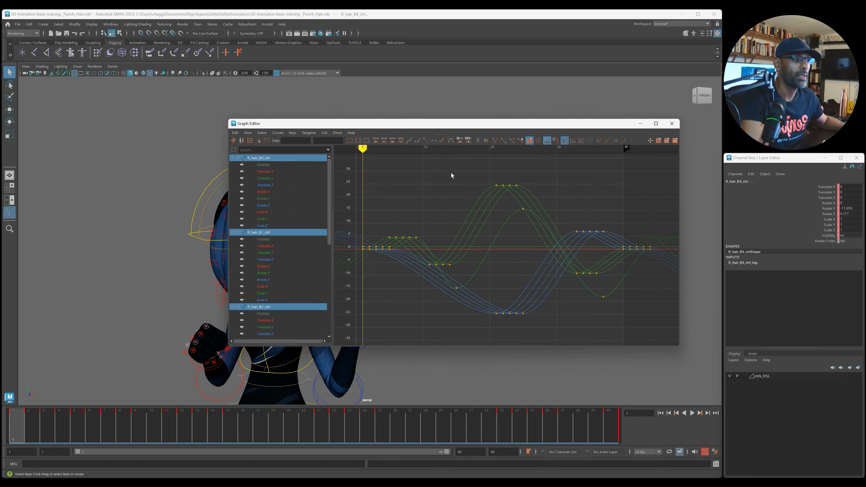
pyautogui.scroll(-3, 462, 182)
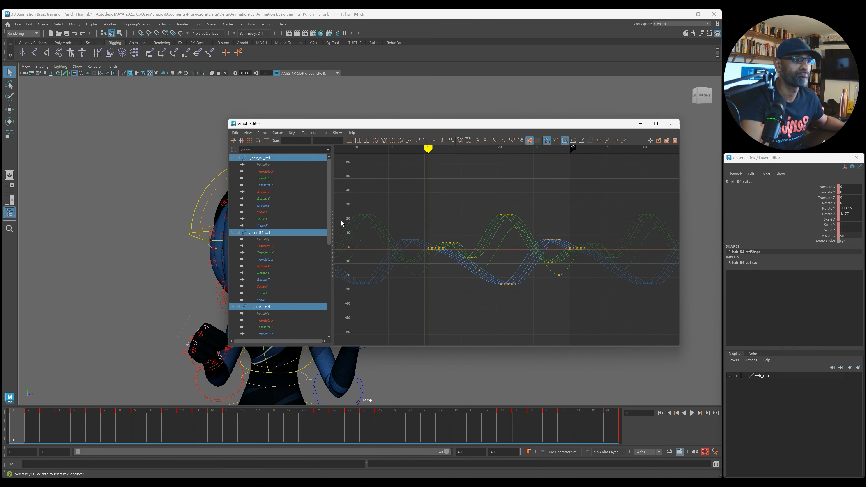
pyautogui.moveTo(414, 190); pyautogui.dragTo(637, 327)
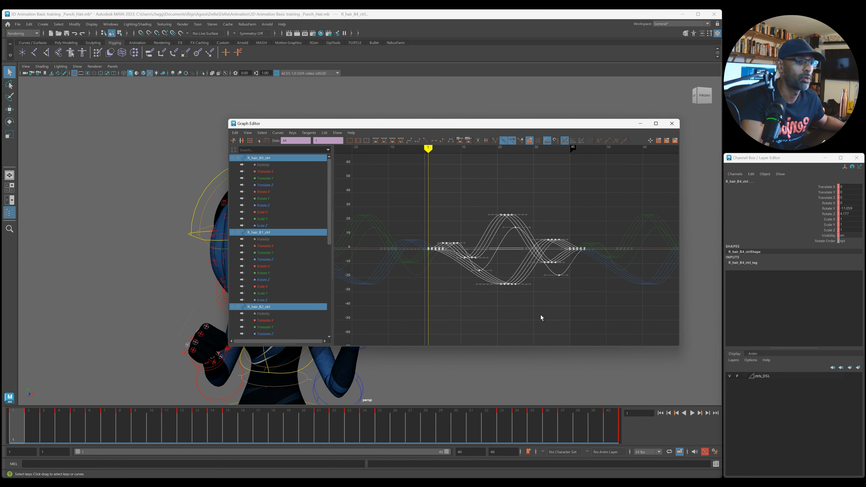
pyautogui.click(234, 149)
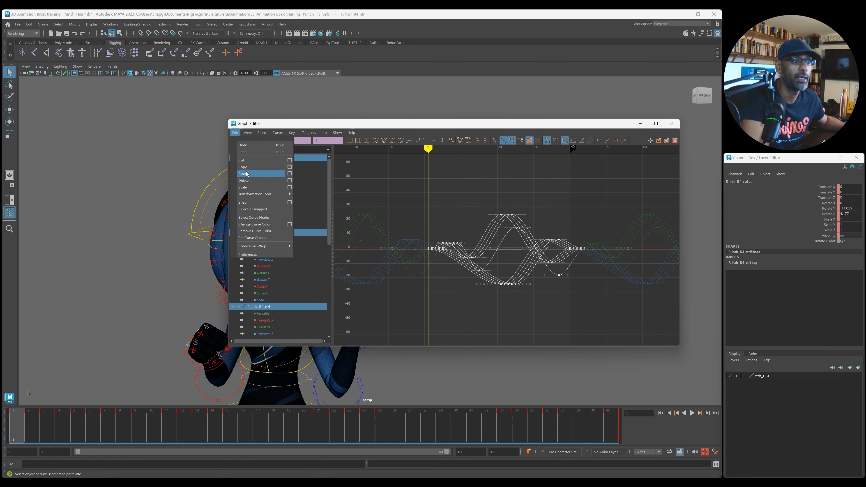
pyautogui.click(282, 142)
pyautogui.moveTo(289, 127); pyautogui.dragTo(865, 129)
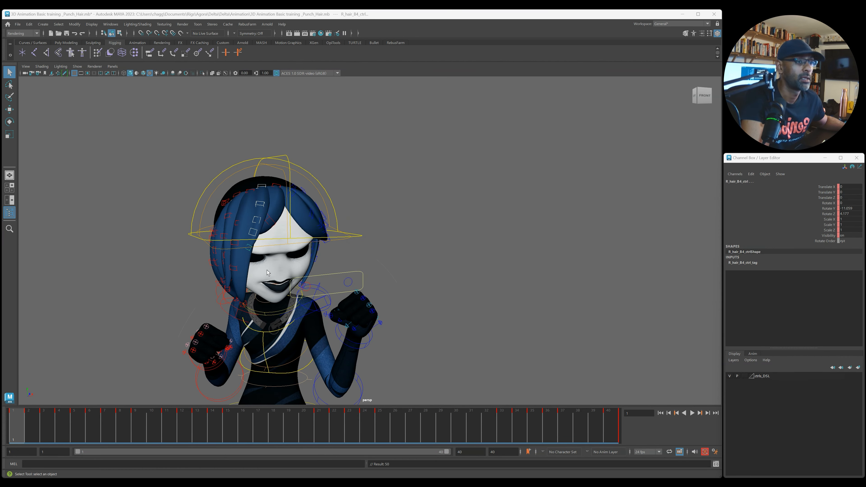
# Step: Select all R_hair_C controls down the neighbouring strand and key them at frame 1
pyautogui.click(249, 190)
pyautogui.keyDown('alt'); pyautogui.moveTo(206, 225); pyautogui.dragTo(220, 227); pyautogui.keyUp('alt')
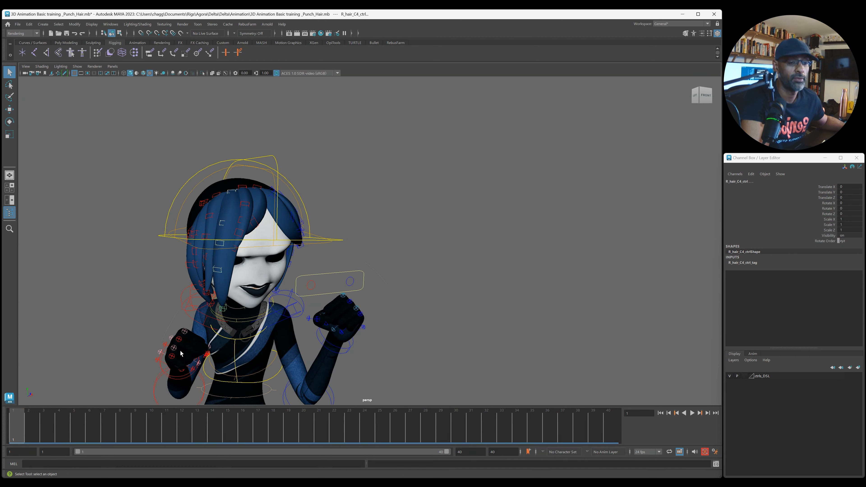
pyautogui.press('s')
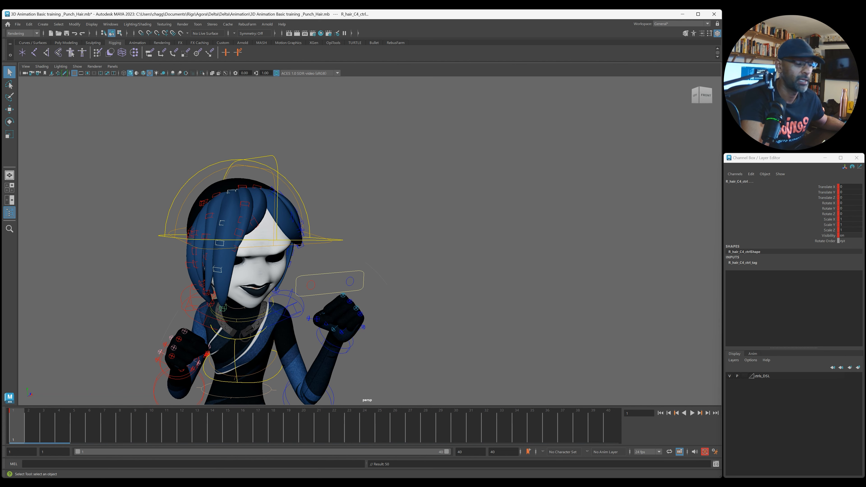
# Step: Paste the copied R_hair_B animation onto the R_hair_C controls in the Graph Editor
pyautogui.moveTo(865, 98); pyautogui.dragTo(219, 115)
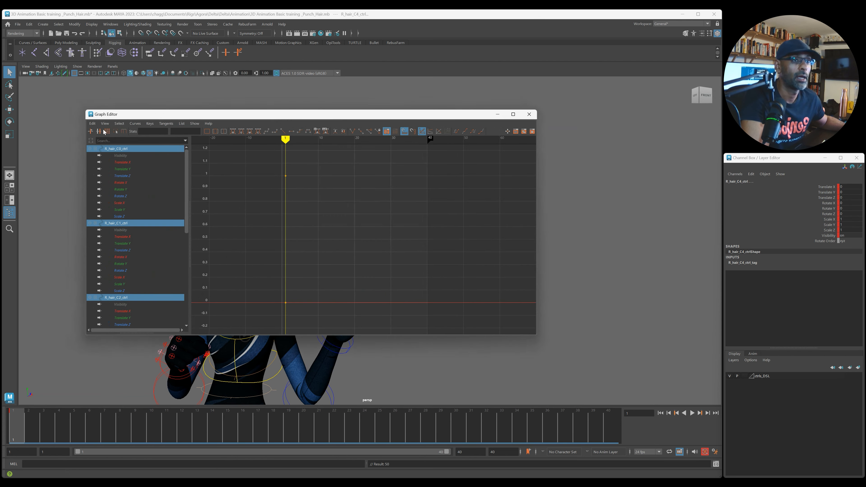
pyautogui.click(92, 123)
pyautogui.click(108, 166)
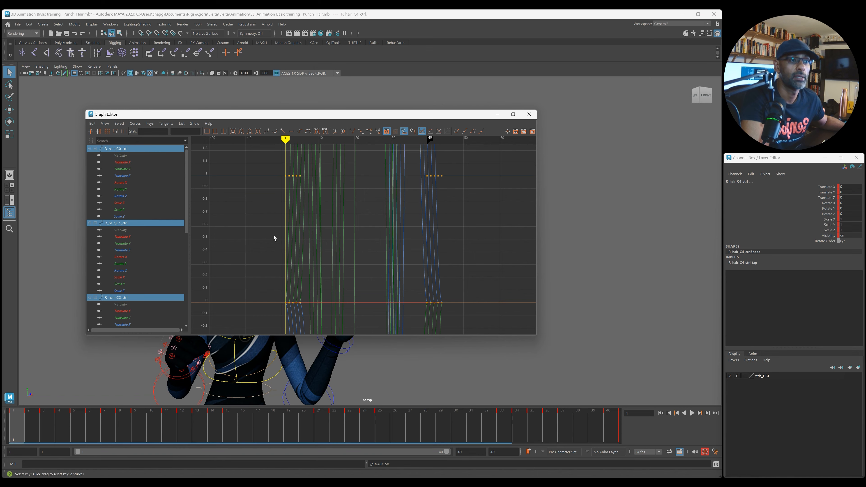
pyautogui.press('f')
pyautogui.moveTo(301, 116); pyautogui.dragTo(865, 164)
# Step: Scrub and play back the animation to review the motion of the R_hair_C strand
pyautogui.moveTo(66, 417); pyautogui.dragTo(107, 421)
pyautogui.hotkey('alt', 'v')
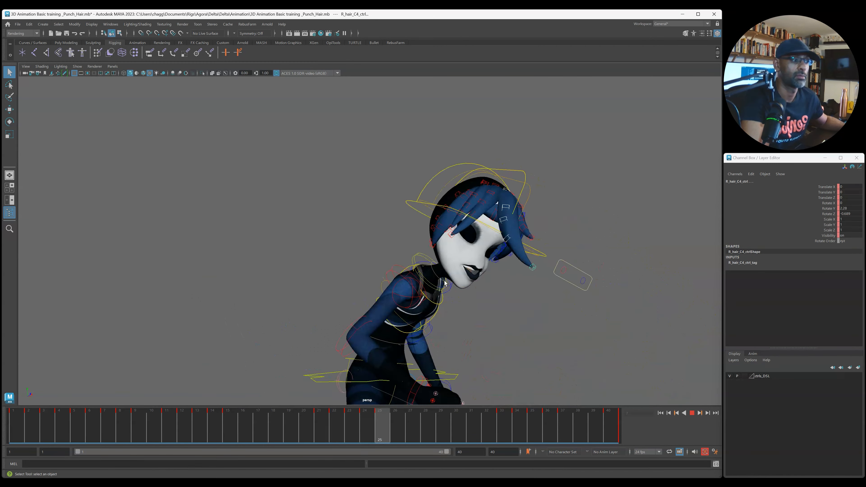
pyautogui.scroll(-5, 507, 274)
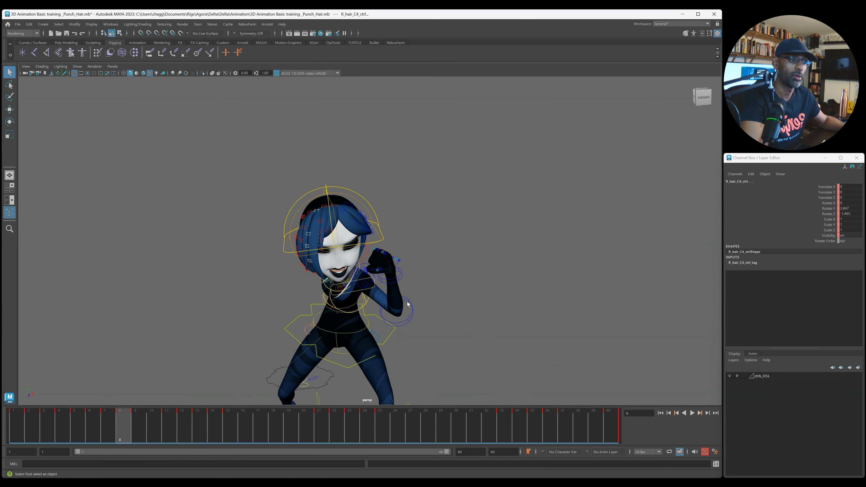
pyautogui.press('Escape')
# Step: Select the R_hair_D0 to D4 controls with the Graph Editor open beside the character, and return to frame 1
pyautogui.keyDown('alt'); pyautogui.moveTo(296, 304); pyautogui.dragTo(356, 309, button='middle'); pyautogui.keyUp('alt')
pyautogui.keyDown('alt'); pyautogui.moveTo(356, 308); pyautogui.dragTo(378, 303, button='right'); pyautogui.keyUp('alt')
pyautogui.keyDown('alt'); pyautogui.moveTo(378, 303); pyautogui.dragTo(399, 284); pyautogui.keyUp('alt')
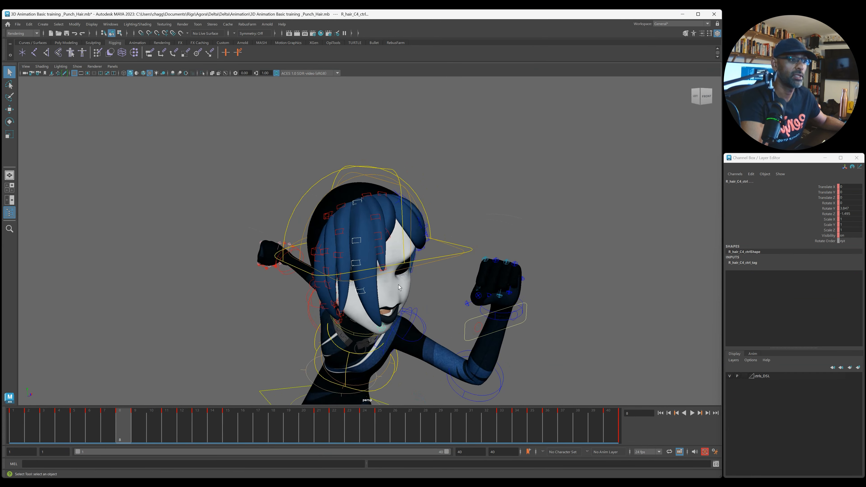
pyautogui.click(337, 232)
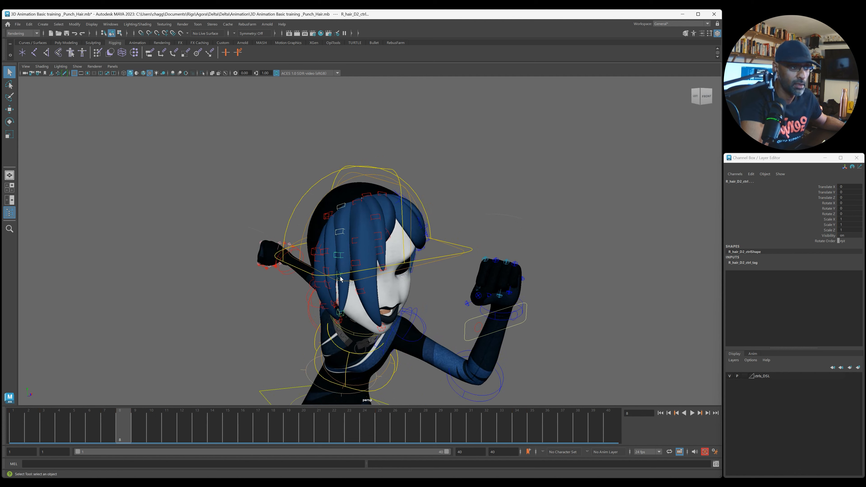
pyautogui.keyDown('alt'); pyautogui.moveTo(371, 297); pyautogui.dragTo(388, 289); pyautogui.keyUp('alt')
pyautogui.moveTo(1, 154); pyautogui.dragTo(567, 77)
pyautogui.keyDown('alt'); pyautogui.moveTo(329, 155); pyautogui.dragTo(210, 131, button='middle'); pyautogui.keyUp('alt')
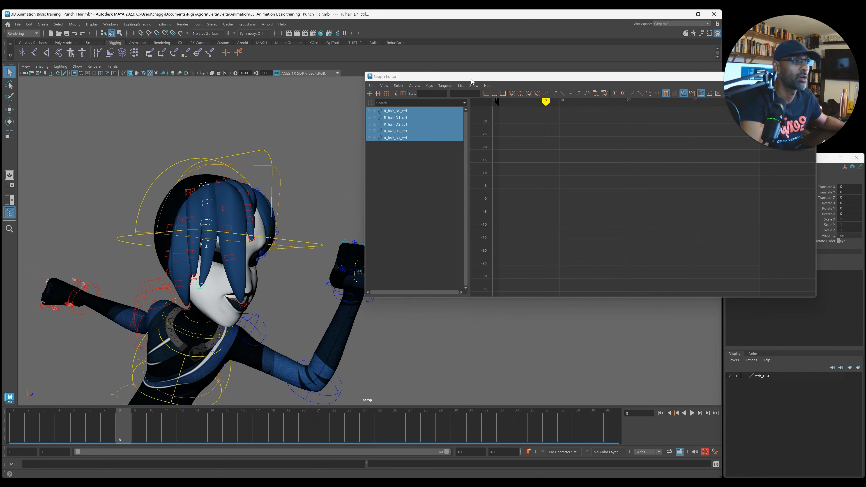
pyautogui.moveTo(472, 78); pyautogui.dragTo(322, 85)
pyautogui.hotkey('alt', 'shift', 'v')
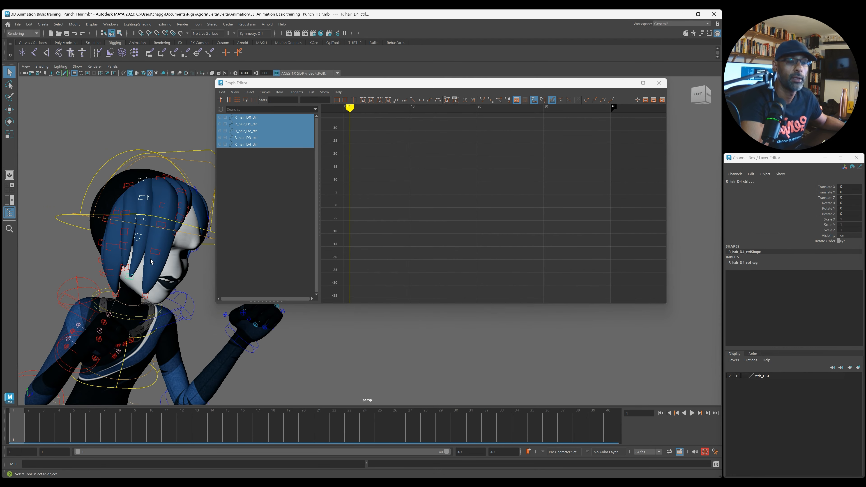
# Step: Add the R_hair_E0 to E4 controls of the next strand to the selection
pyautogui.keyDown('alt'); pyautogui.moveTo(151, 262); pyautogui.dragTo(156, 271, button='middle'); pyautogui.keyUp('alt')
pyautogui.moveTo(254, 85); pyautogui.dragTo(300, 93)
pyautogui.keyDown('alt'); pyautogui.moveTo(80, 185); pyautogui.dragTo(100, 184); pyautogui.keyUp('alt')
pyautogui.keyDown('shift'); pyautogui.click(116, 210); pyautogui.keyUp('shift')
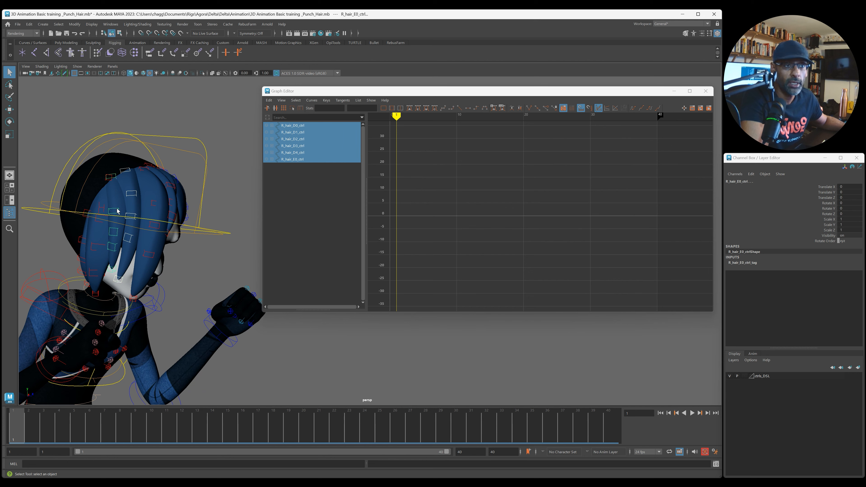
pyautogui.keyDown('shift'); pyautogui.click(121, 234); pyautogui.keyUp('shift')
pyautogui.keyDown('shift'); pyautogui.click(114, 250); pyautogui.keyUp('shift')
pyautogui.keyDown('shift'); pyautogui.click(114, 271); pyautogui.keyUp('shift')
pyautogui.keyDown('shift'); pyautogui.click(115, 275); pyautogui.keyUp('shift')
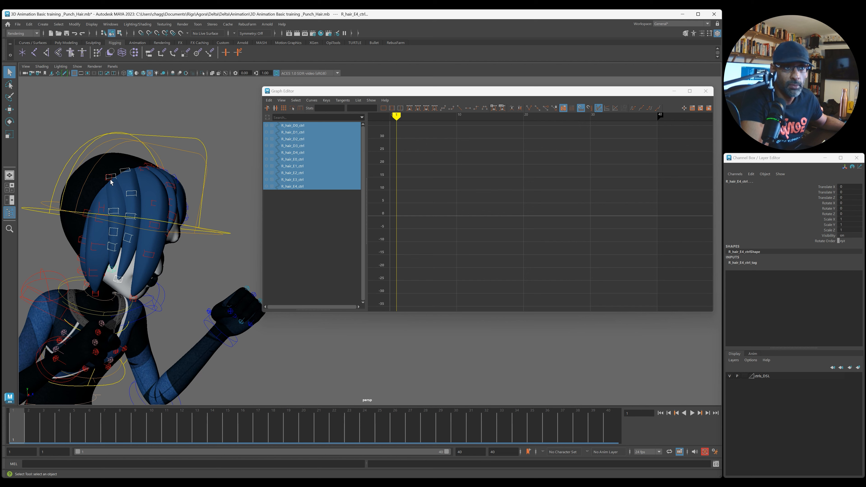
# Step: Add the R_hair_F0 to F4 controls to the selection, leaving out R_hair_A4_ctrl
pyautogui.keyDown('shift'); pyautogui.click(104, 199); pyautogui.keyUp('shift')
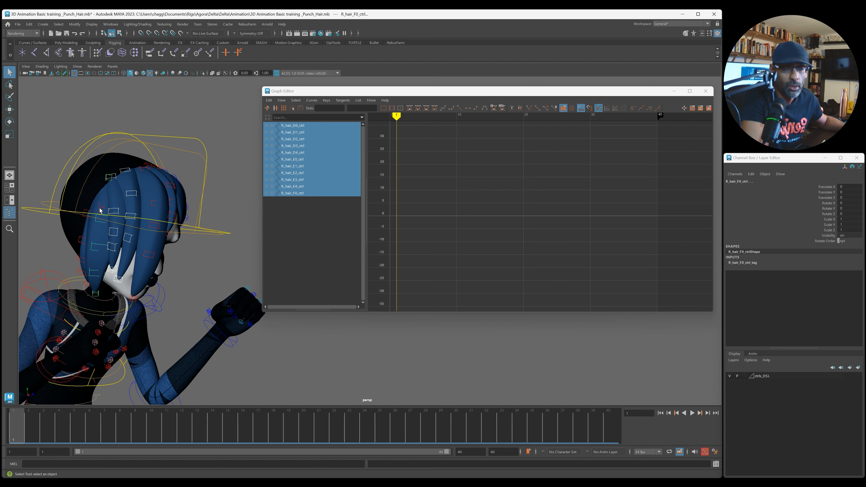
pyautogui.keyDown('alt'); pyautogui.moveTo(99, 208); pyautogui.dragTo(110, 210); pyautogui.keyUp('alt')
pyautogui.keyDown('shift'); pyautogui.click(95, 202); pyautogui.keyUp('shift')
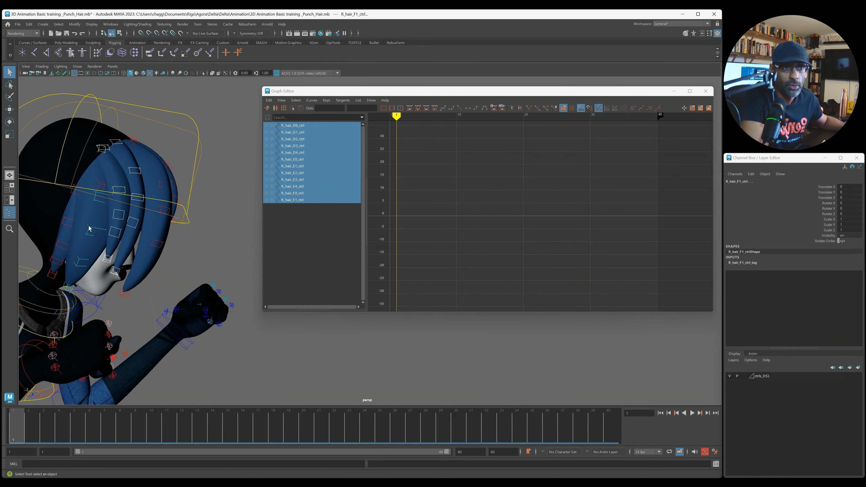
pyautogui.keyDown('shift'); pyautogui.click(85, 258); pyautogui.keyUp('shift')
pyautogui.keyDown('shift'); pyautogui.click(71, 287); pyautogui.keyUp('shift')
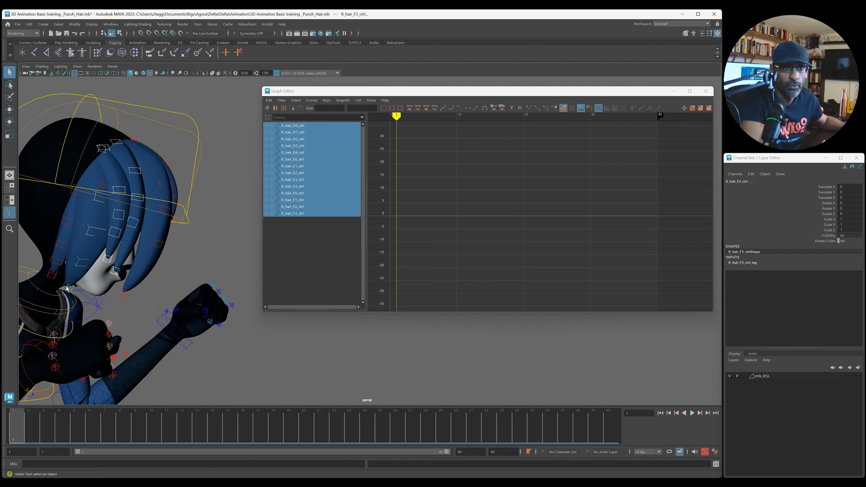
pyautogui.keyDown('shift'); pyautogui.click(82, 254); pyautogui.keyUp('shift')
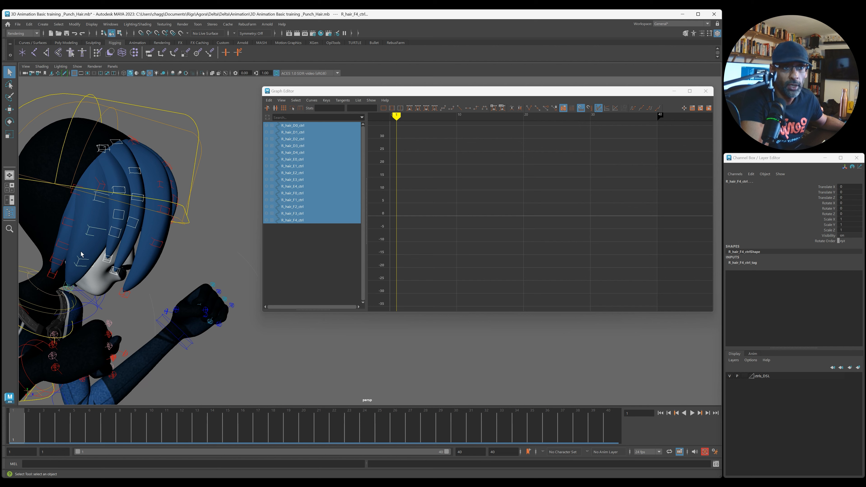
pyautogui.keyDown('shift'); pyautogui.click(100, 186); pyautogui.keyUp('shift')
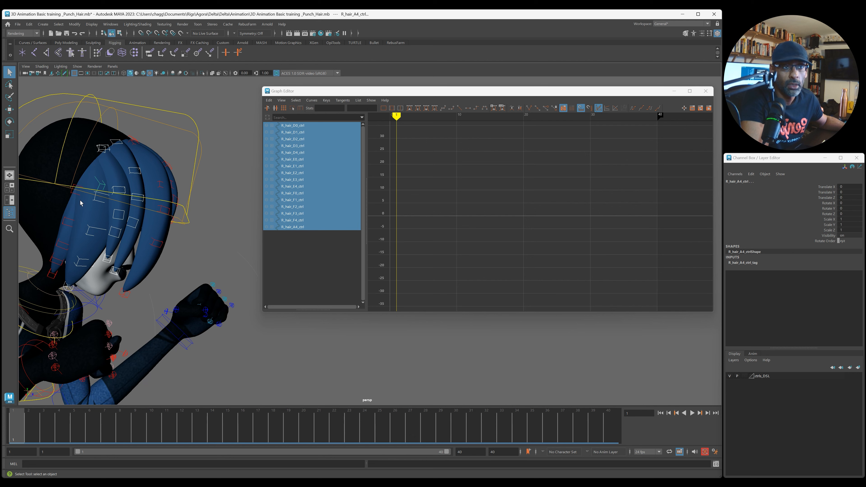
pyautogui.hotkey('ctrl', 'z')
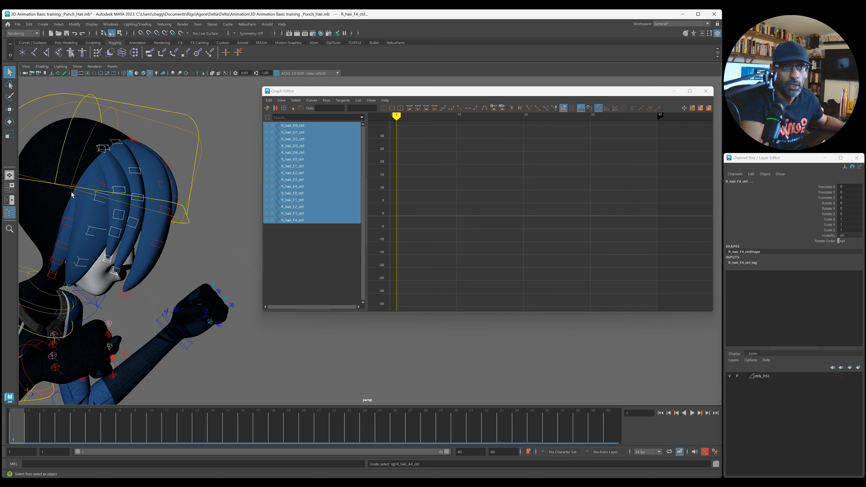
# Step: Add the R_hair_G0 to G4 controls of the rearmost strand to the selection
pyautogui.keyDown('shift'); pyautogui.click(67, 222); pyautogui.keyUp('shift')
pyautogui.keyDown('shift'); pyautogui.click(60, 233); pyautogui.keyUp('shift')
pyautogui.keyDown('shift'); pyautogui.click(58, 258); pyautogui.keyUp('shift')
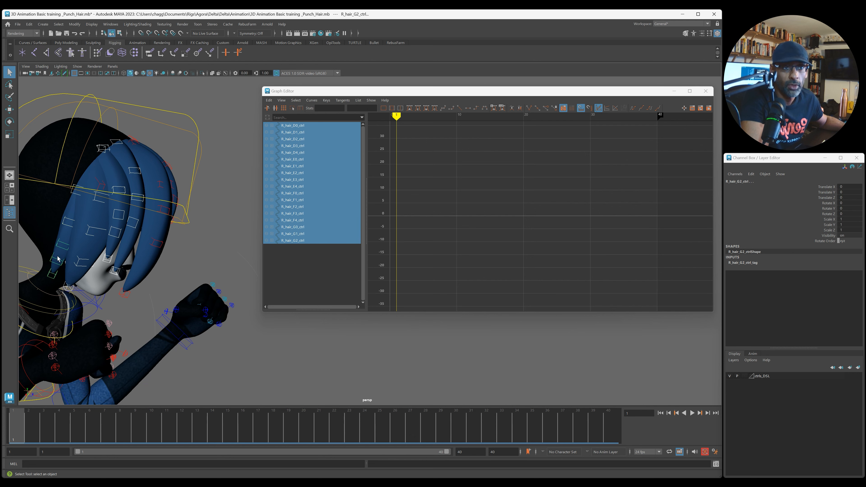
pyautogui.keyDown('shift'); pyautogui.click(52, 261); pyautogui.keyUp('shift')
pyautogui.keyDown('shift'); pyautogui.click(52, 276); pyautogui.keyUp('shift')
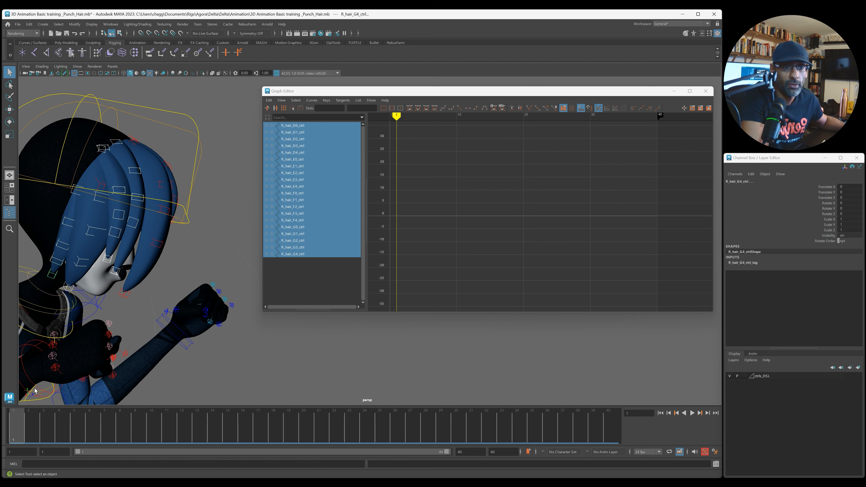
# Step: Key the selected hair controls at frame 1 and paste the copied animation onto them with pre- and post-infinity cycling
pyautogui.press('s')
pyautogui.click(269, 100)
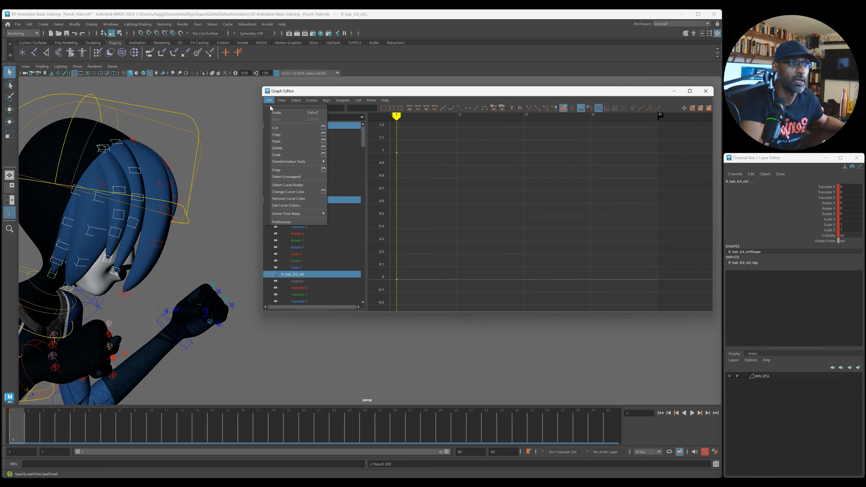
pyautogui.click(278, 141)
pyautogui.press('a')
pyautogui.click(633, 109)
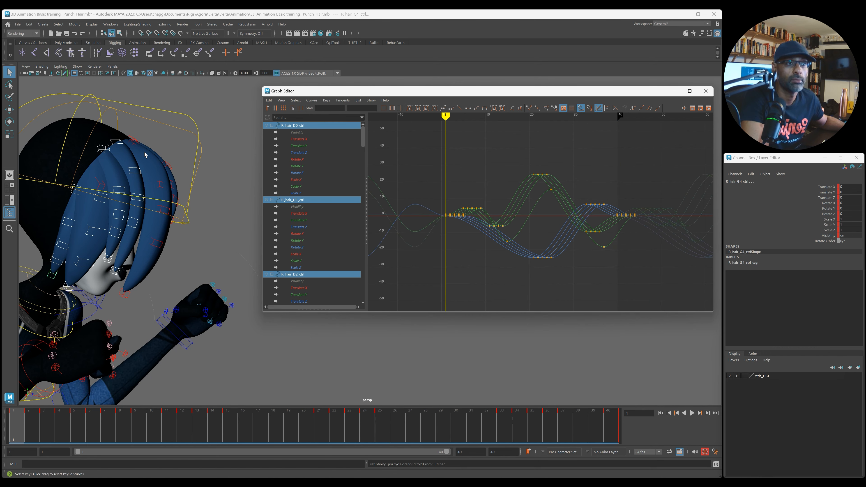
# Step: Select the R_hair_C0 to C4 controls and set their curves' pre- and post-infinity to cycle
pyautogui.click(133, 143)
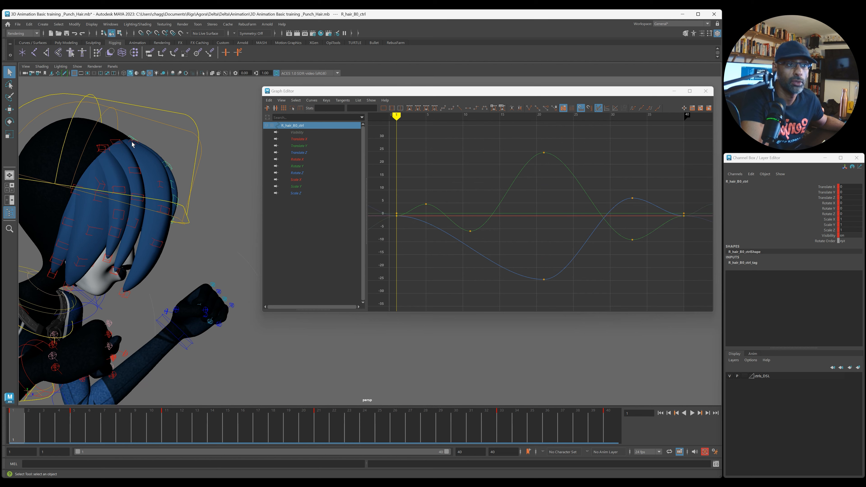
pyautogui.keyDown('shift'); pyautogui.click(162, 185); pyautogui.keyUp('shift')
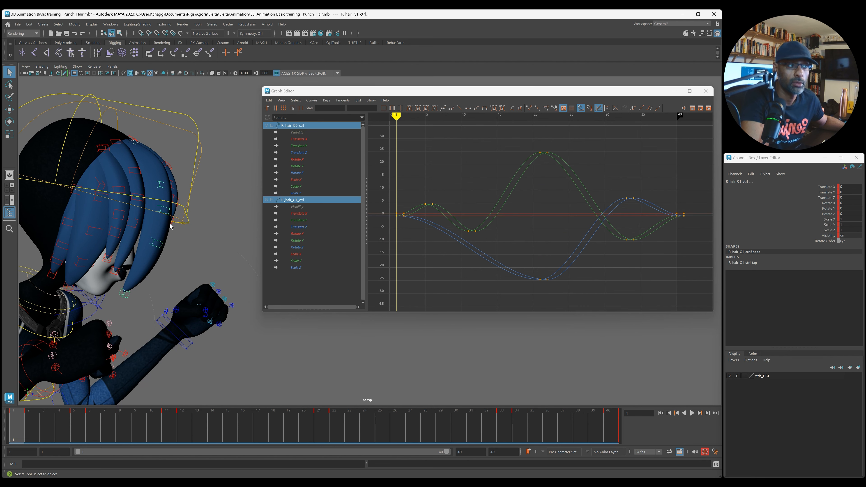
pyautogui.keyDown('shift'); pyautogui.click(155, 243); pyautogui.keyUp('shift')
pyautogui.keyDown('shift'); pyautogui.click(124, 300); pyautogui.keyUp('shift')
pyautogui.click(632, 108)
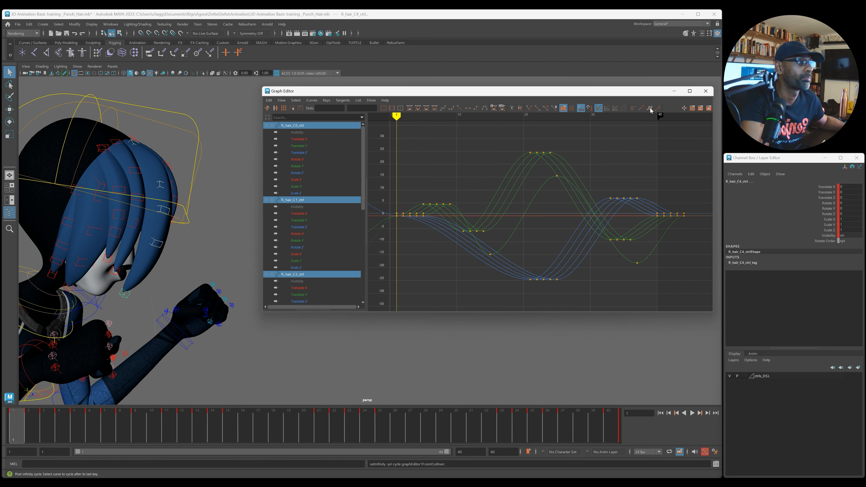
# Step: Close the Graph Editor and play back the punch to review the hair from several angles
pyautogui.click(706, 90)
pyautogui.hotkey('alt', 'v')
pyautogui.keyDown('alt'); pyautogui.moveTo(516, 183); pyautogui.dragTo(197, 218, button='right'); pyautogui.keyUp('alt')
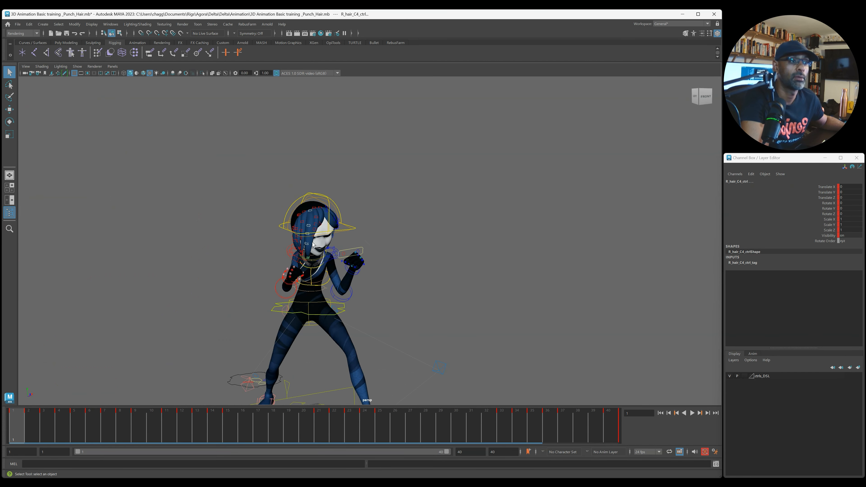
pyautogui.keyDown('alt'); pyautogui.moveTo(493, 286); pyautogui.dragTo(305, 295); pyautogui.keyUp('alt')
pyautogui.hotkey('alt', 'v')
pyautogui.keyDown('alt'); pyautogui.moveTo(305, 296); pyautogui.dragTo(457, 306, button='right'); pyautogui.keyUp('alt')
pyautogui.keyDown('alt'); pyautogui.moveTo(456, 306); pyautogui.dragTo(383, 309); pyautogui.keyUp('alt')
pyautogui.hotkey('alt', 'v')
pyautogui.hotkey('alt', 'v')
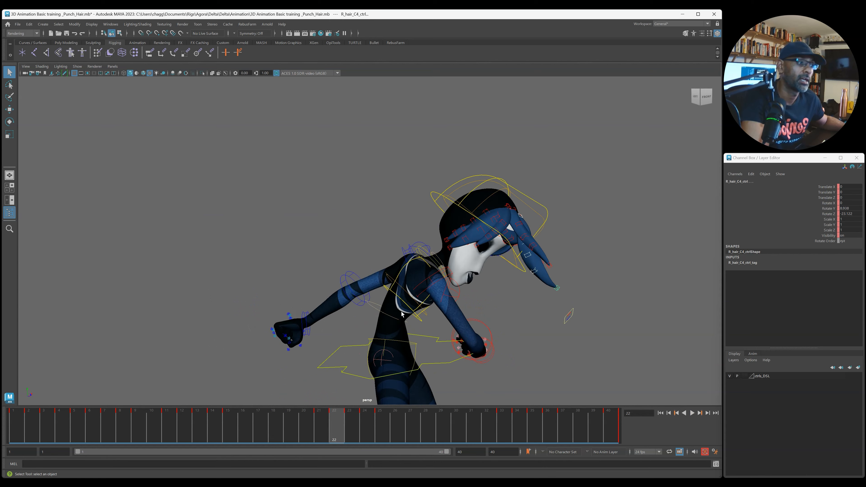
# Step: Select the R_hair_F0 to F4 controls and key them at frame 1 with the Graph Editor open
pyautogui.keyDown('alt'); pyautogui.moveTo(384, 309); pyautogui.dragTo(504, 295, button='right'); pyautogui.keyUp('alt')
pyautogui.keyDown('alt'); pyautogui.moveTo(505, 295); pyautogui.dragTo(329, 291, button='middle'); pyautogui.keyUp('alt')
pyautogui.keyDown('alt'); pyautogui.moveTo(329, 290); pyautogui.dragTo(420, 279, button='right'); pyautogui.keyUp('alt')
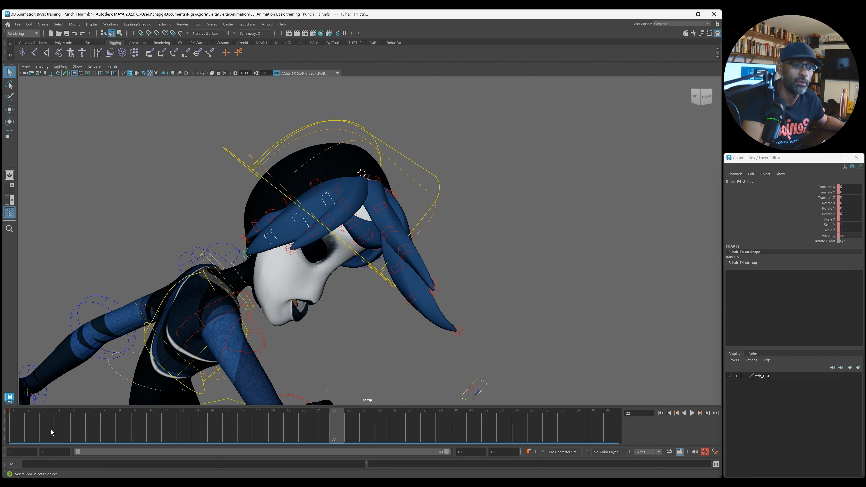
pyautogui.hotkey('alt', 'v')
pyautogui.moveTo(214, 424); pyautogui.dragTo(12, 423)
pyautogui.moveTo(864, 134); pyautogui.dragTo(375, 120)
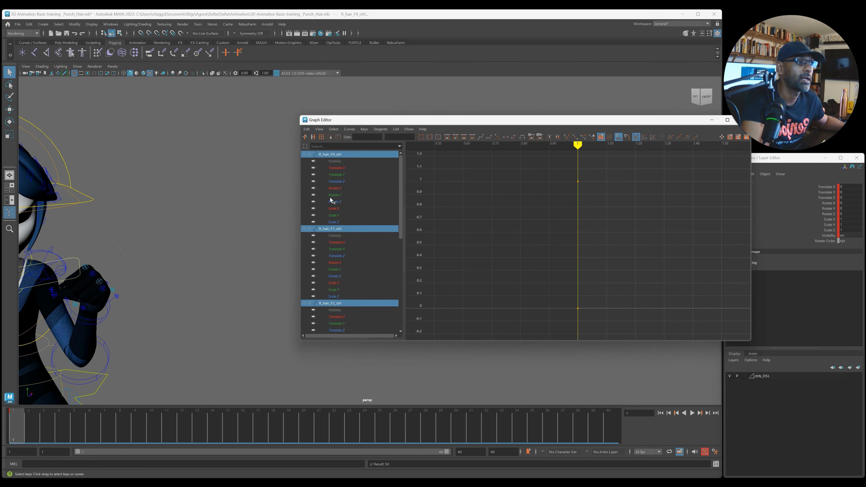
# Step: Paste the copied animation onto the R_hair_F controls and set their curves to cycle
pyautogui.click(306, 129)
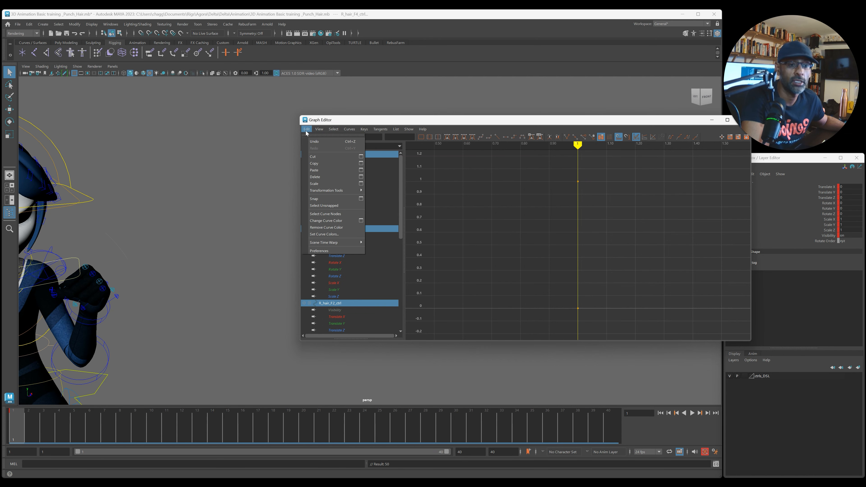
pyautogui.click(326, 171)
pyautogui.press('a')
pyautogui.click(673, 138)
# Step: Scrub and play back the motion of the R_hair_F strand, stopping at frame 16
pyautogui.moveTo(217, 418); pyautogui.dragTo(291, 428)
pyautogui.keyDown('alt'); pyautogui.moveTo(205, 290); pyautogui.dragTo(86, 238, button='middle'); pyautogui.keyUp('alt')
pyautogui.moveTo(292, 419); pyautogui.dragTo(243, 424)
pyautogui.hotkey('alt', 'v')
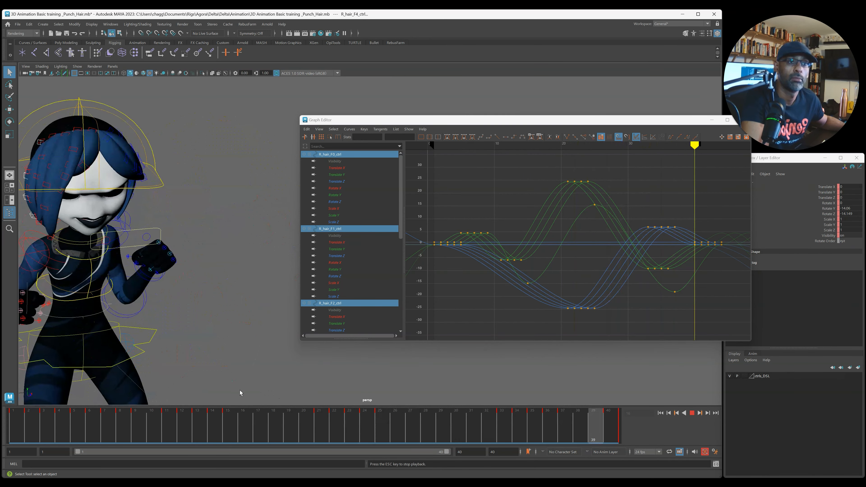
pyautogui.click(251, 435)
pyautogui.scroll(3, 232, 284)
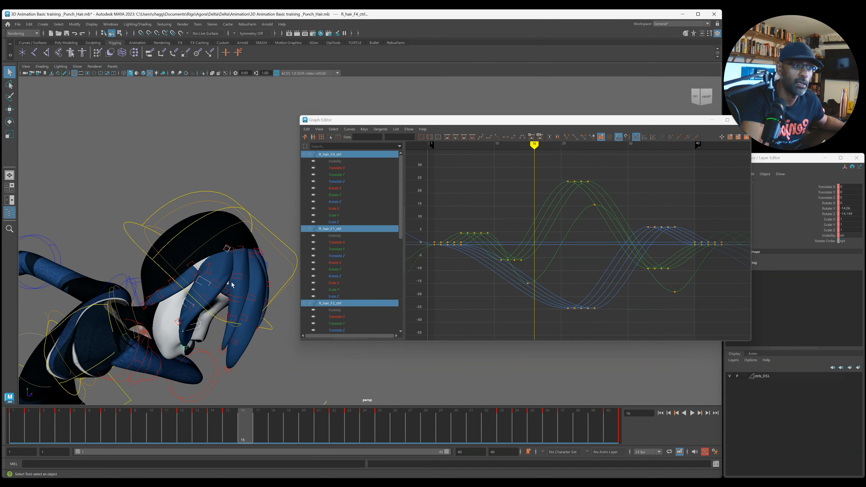
# Step: Select the R_hair_G0 to G4 controls, leaving out L_arm_shoulder_ctrl
pyautogui.click(187, 266)
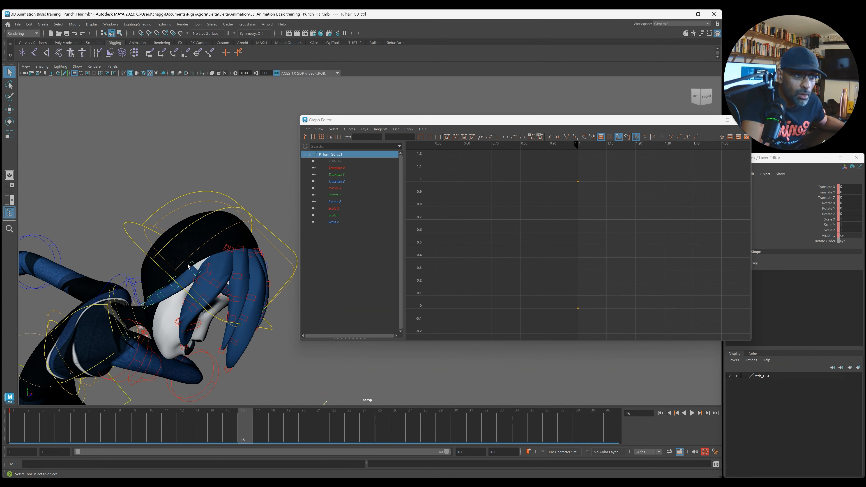
pyautogui.keyDown('shift'); pyautogui.click(175, 291); pyautogui.keyUp('shift')
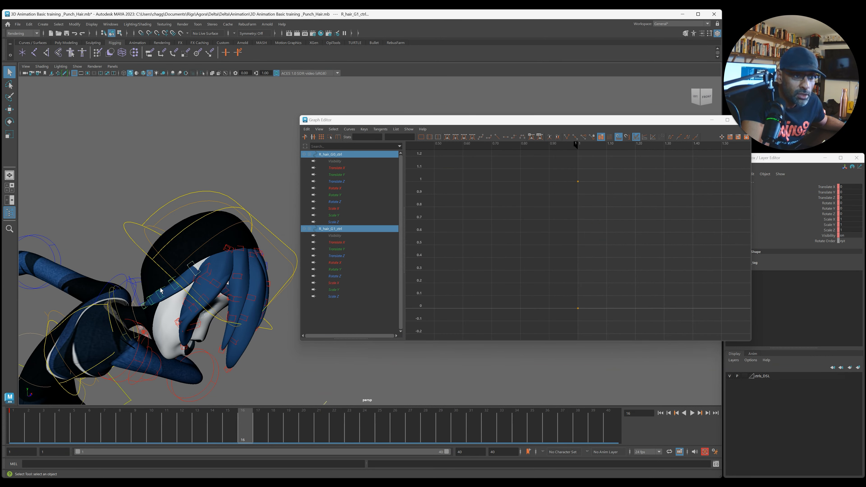
pyautogui.keyDown('shift'); pyautogui.click(154, 301); pyautogui.keyUp('shift')
pyautogui.keyDown('shift'); pyautogui.click(143, 306); pyautogui.keyUp('shift')
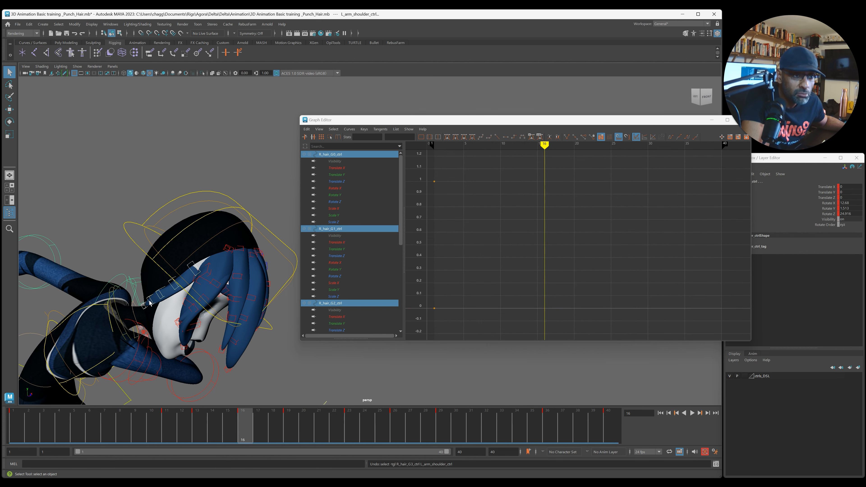
pyautogui.keyDown('shift'); pyautogui.click(149, 302); pyautogui.keyUp('shift')
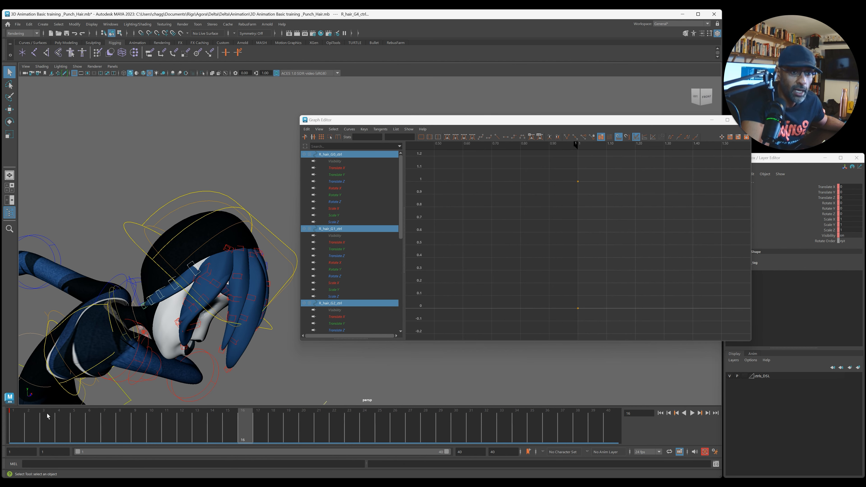
# Step: Paste the copied animation onto the R_hair_G controls at frame 1 and set their curves to cycle
pyautogui.click(15, 416)
pyautogui.click(306, 130)
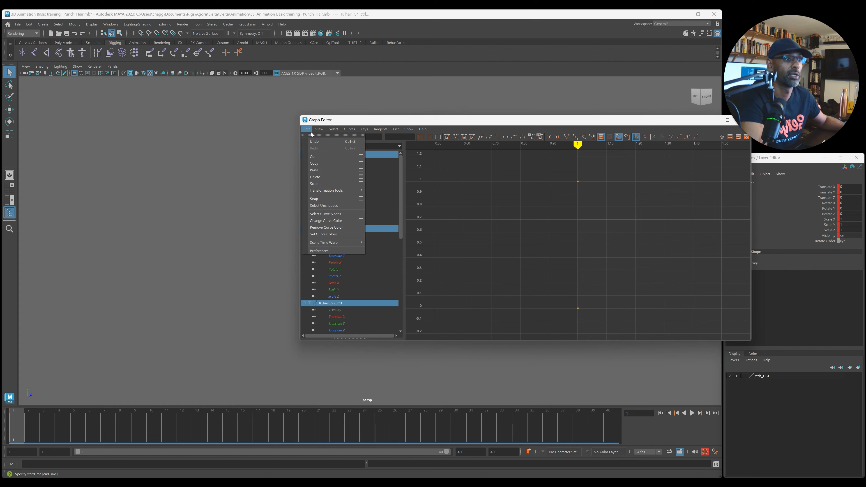
pyautogui.click(323, 176)
pyautogui.press('f')
pyautogui.click(671, 137)
# Step: Play back the punch and scrub to frame 21 to review the R_hair_G strand's motion
pyautogui.hotkey('alt', 'v')
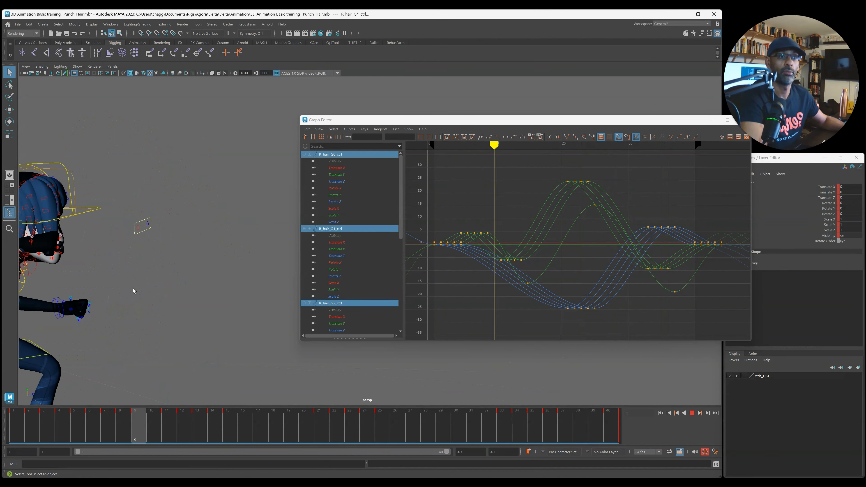
pyautogui.press('Escape')
pyautogui.hotkey('alt', 'v')
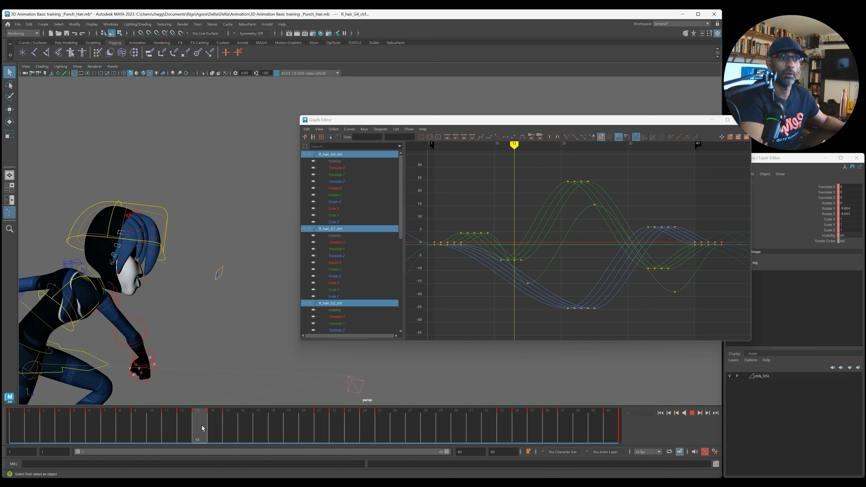
pyautogui.moveTo(296, 433); pyautogui.dragTo(327, 434)
pyautogui.keyDown('alt'); pyautogui.moveTo(121, 249); pyautogui.dragTo(157, 259); pyautogui.keyUp('alt')
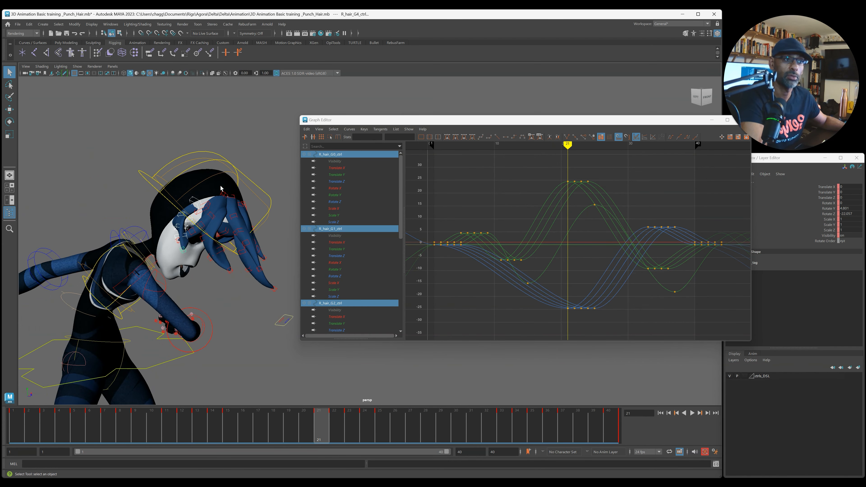
# Step: Inspect the hair strands close up at frame 21 with the Graph Editor moved clear of the head
pyautogui.click(223, 214)
pyautogui.press('e')
pyautogui.press('f')
pyautogui.keyDown('alt'); pyautogui.moveTo(223, 214); pyautogui.dragTo(7, 236, button='right'); pyautogui.keyUp('alt')
pyautogui.moveTo(423, 120); pyautogui.dragTo(577, 87)
pyautogui.keyDown('alt'); pyautogui.moveTo(299, 209); pyautogui.dragTo(21, 244, button='right'); pyautogui.keyUp('alt')
pyautogui.keyDown('alt'); pyautogui.moveTo(288, 247); pyautogui.dragTo(179, 199, button='middle'); pyautogui.keyUp('alt')
pyautogui.click(352, 227)
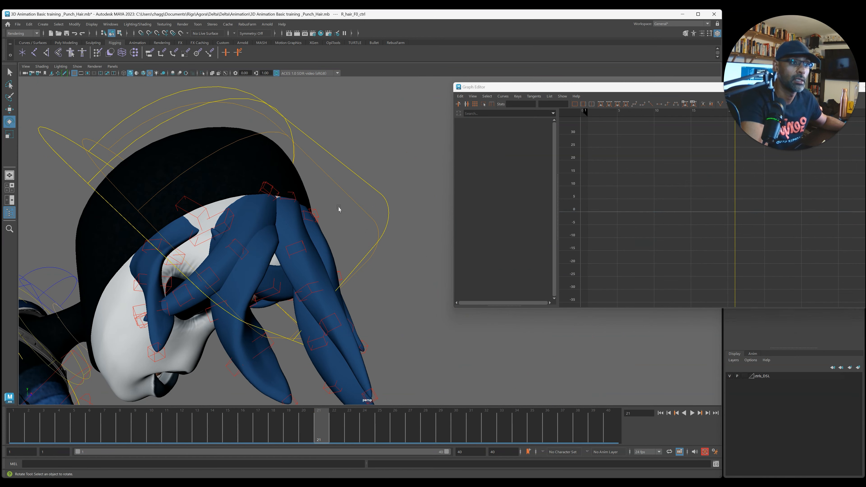
# Step: Select the R_hair_E0 to E3 controls of the strand hanging across the face
pyautogui.click(275, 203)
pyautogui.press('q')
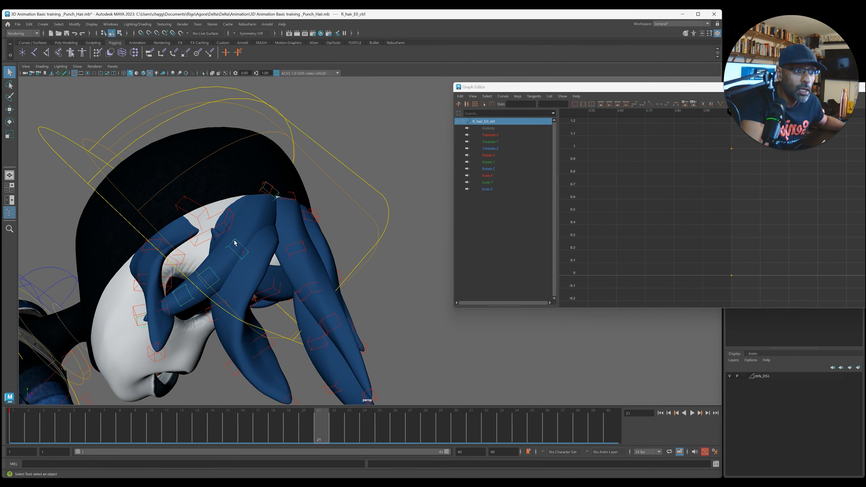
pyautogui.keyDown('shift'); pyautogui.click(204, 278); pyautogui.keyUp('shift')
pyautogui.keyDown('shift'); pyautogui.click(190, 292); pyautogui.keyUp('shift')
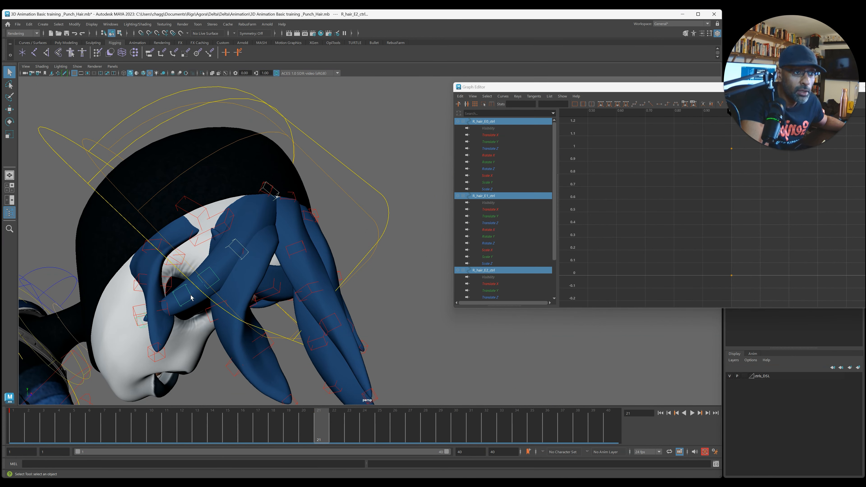
# Step: Paste the copied animation onto the R_hair_E controls at frame 1 and set their pre- and post-infinity to cycle
pyautogui.click(8, 430)
pyautogui.click(462, 98)
pyautogui.click(483, 137)
pyautogui.moveTo(508, 90); pyautogui.dragTo(176, 101)
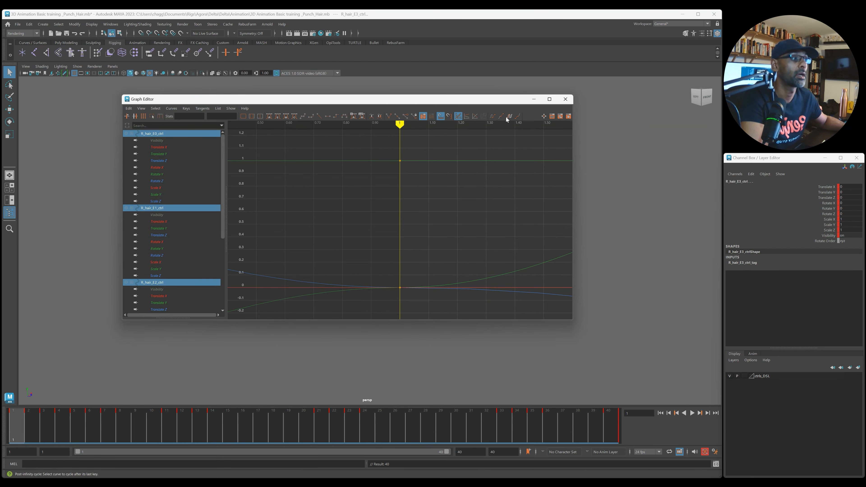
pyautogui.click(495, 118)
pyautogui.click(508, 115)
pyautogui.press('a')
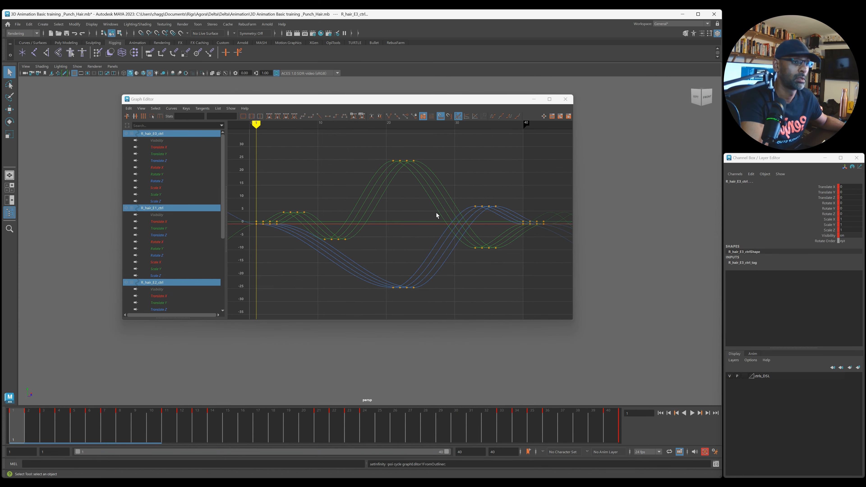
# Step: Move the Graph Editor off the viewport and play back the animation, inspecting the R_hair_E strand around frame 19
pyautogui.moveTo(372, 103); pyautogui.dragTo(865, 156)
pyautogui.hotkey('alt', 'v')
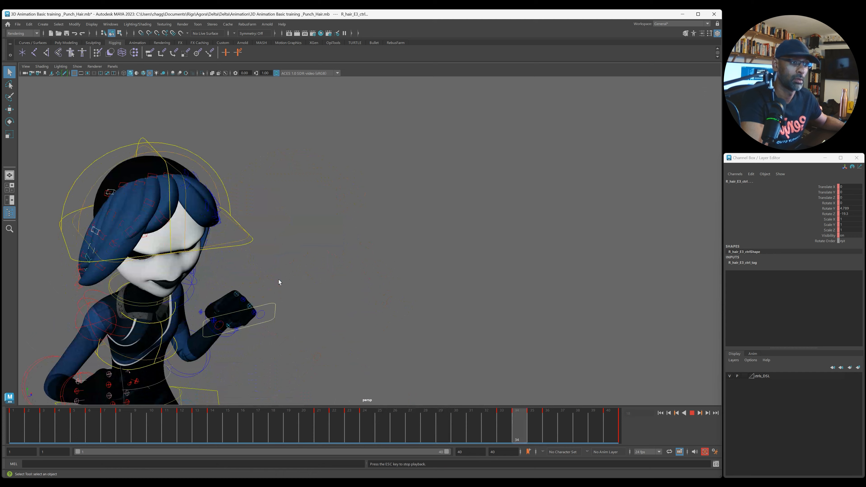
pyautogui.hotkey('alt', 'v')
pyautogui.keyDown('alt'); pyautogui.moveTo(305, 323); pyautogui.dragTo(357, 317, button='right'); pyautogui.keyUp('alt')
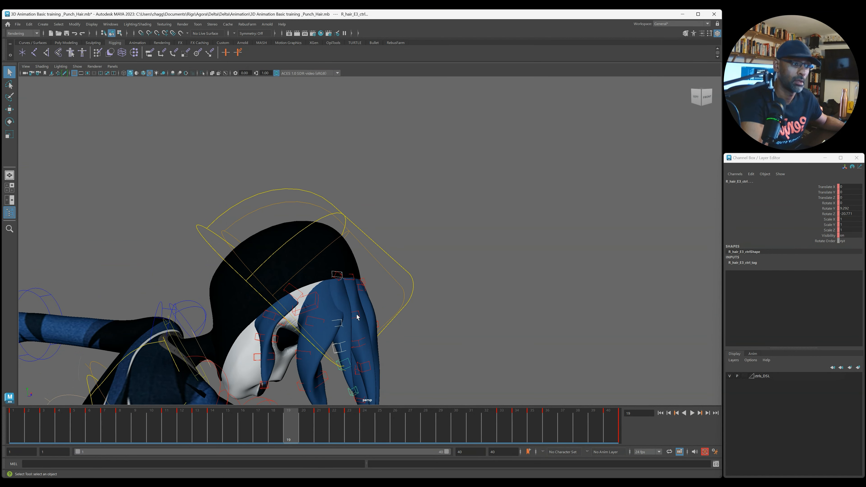
pyautogui.hotkey('alt', 'v')
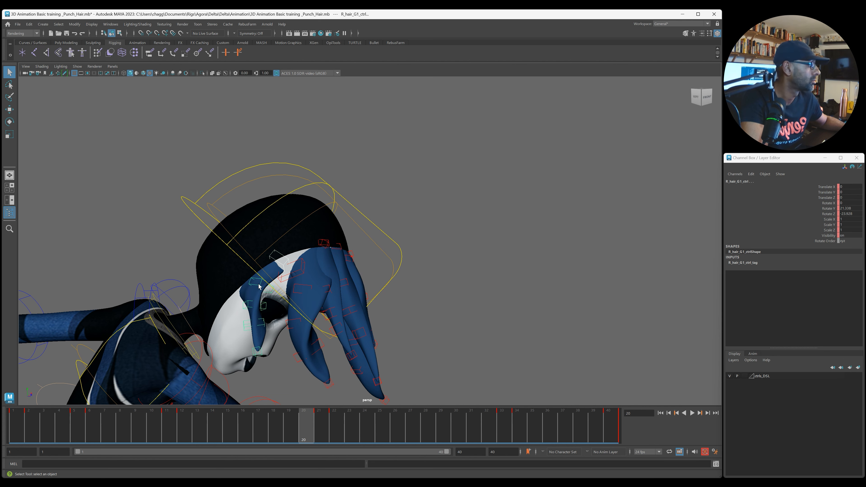
# Step: Play back the whole punch from farther away and scrub to frame 23 to review the hair from the front
pyautogui.hotkey('alt', 'v')
pyautogui.keyDown('alt'); pyautogui.moveTo(441, 334); pyautogui.dragTo(218, 309, button='right'); pyautogui.keyUp('alt')
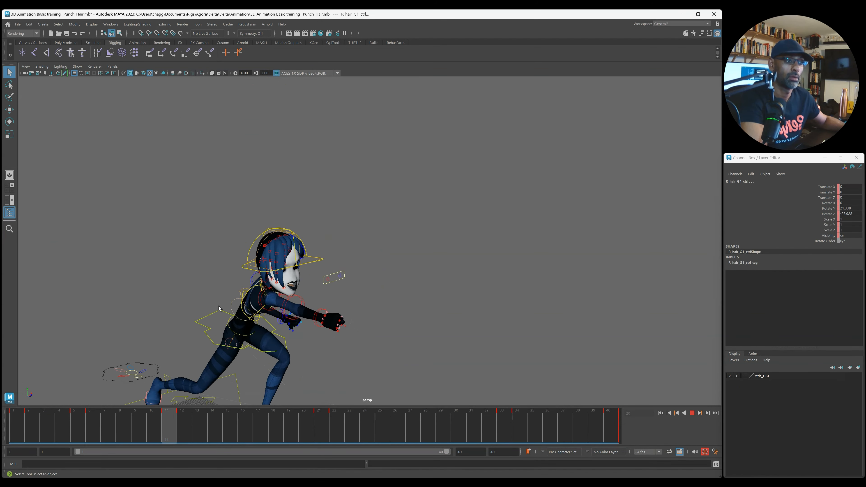
pyautogui.keyDown('alt'); pyautogui.moveTo(275, 308); pyautogui.dragTo(242, 302); pyautogui.keyUp('alt')
pyautogui.keyDown('alt'); pyautogui.moveTo(156, 314); pyautogui.dragTo(235, 319, button='right'); pyautogui.keyUp('alt')
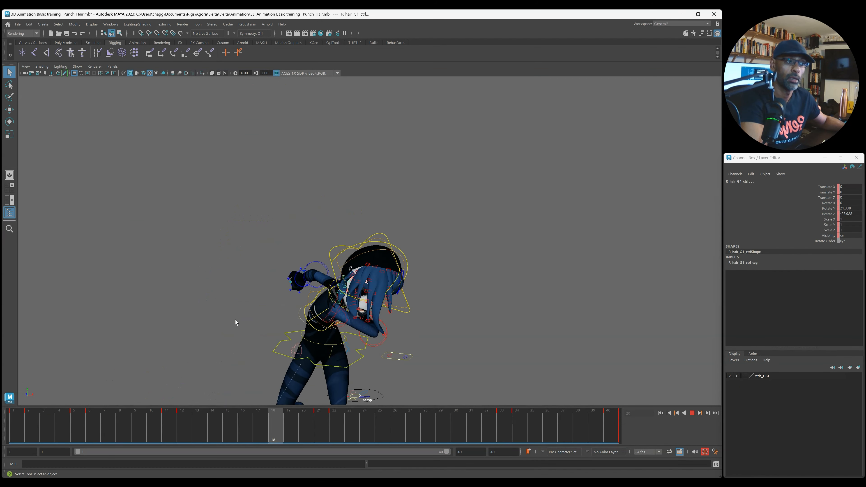
pyautogui.hotkey('alt', 'v')
pyautogui.moveTo(126, 428); pyautogui.dragTo(354, 427)
pyautogui.keyDown('alt'); pyautogui.moveTo(355, 290); pyautogui.dragTo(408, 284, button='right'); pyautogui.keyUp('alt')
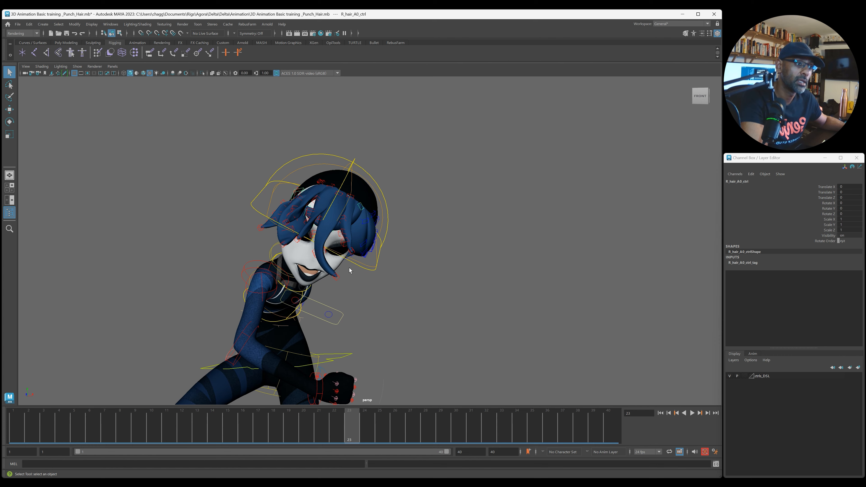
# Step: Play back the punch, stop at frame 10 and select the R_hair_A0 to R_hair_A4 controls of the side hair strand
pyautogui.hotkey('alt', 'v')
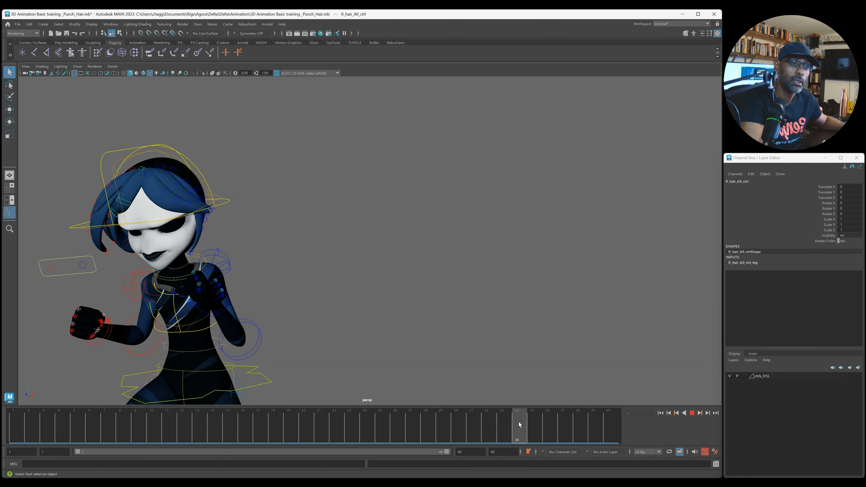
pyautogui.moveTo(552, 421)
pyautogui.mouseDown()
pyautogui.moveTo(116, 415)
pyautogui.moveTo(155, 413)
pyautogui.mouseUp()
pyautogui.keyDown('alt'); pyautogui.moveTo(307, 281); pyautogui.dragTo(355, 271, button='right'); pyautogui.keyUp('alt')
pyautogui.keyDown('alt'); pyautogui.moveTo(356, 271); pyautogui.dragTo(446, 294, button='middle'); pyautogui.keyUp('alt')
pyautogui.keyDown('alt'); pyautogui.moveTo(446, 294); pyautogui.dragTo(474, 306, button='right'); pyautogui.keyUp('alt')
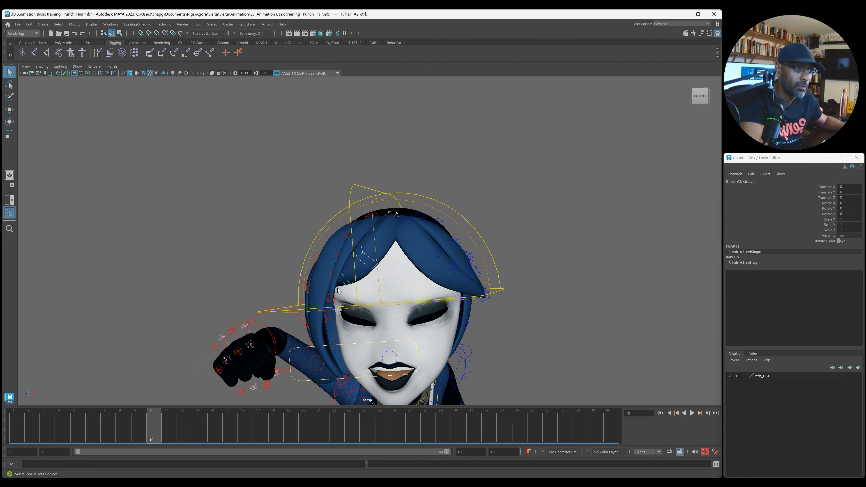
pyautogui.moveTo(350, 300)
pyautogui.keyDown('alt'); pyautogui.mouseDown()
pyautogui.moveTo(471, 294)
pyautogui.moveTo(333, 329)
pyautogui.moveTo(137, 315)
pyautogui.moveTo(337, 303)
pyautogui.mouseUp(); pyautogui.keyUp('alt')
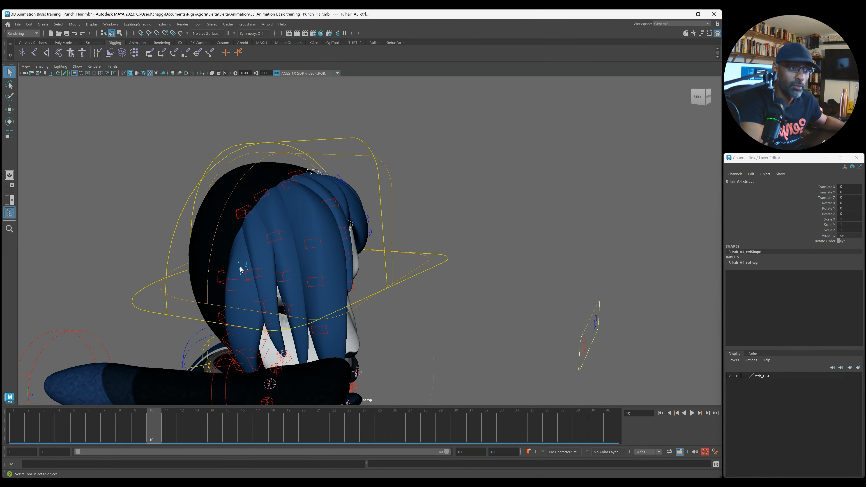
# Step: Paste the copied animation onto the R_hair_A controls at frame 1 and play back the result from the front
pyautogui.keyDown('alt'); pyautogui.moveTo(260, 266); pyautogui.dragTo(30, 314, button='right'); pyautogui.keyUp('alt')
pyautogui.click(21, 424)
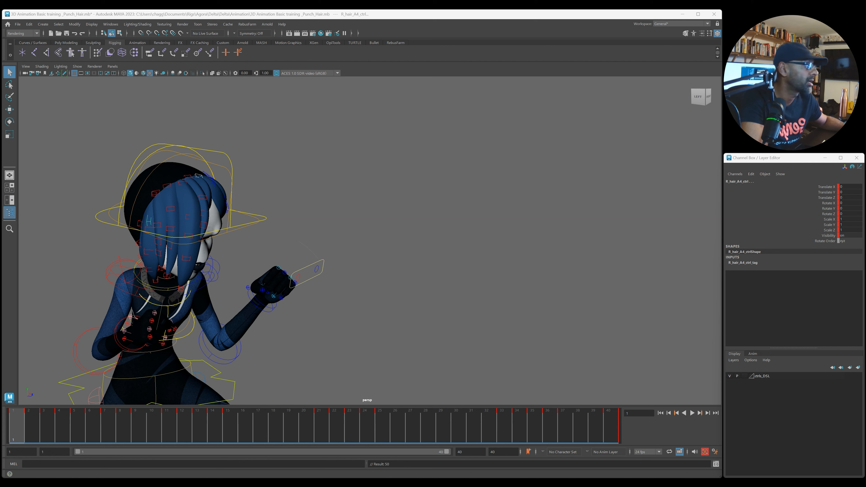
pyautogui.click(17, 429)
pyautogui.keyDown('alt'); pyautogui.moveTo(385, 268); pyautogui.dragTo(207, 251); pyautogui.keyUp('alt')
pyautogui.hotkey('alt', 'v')
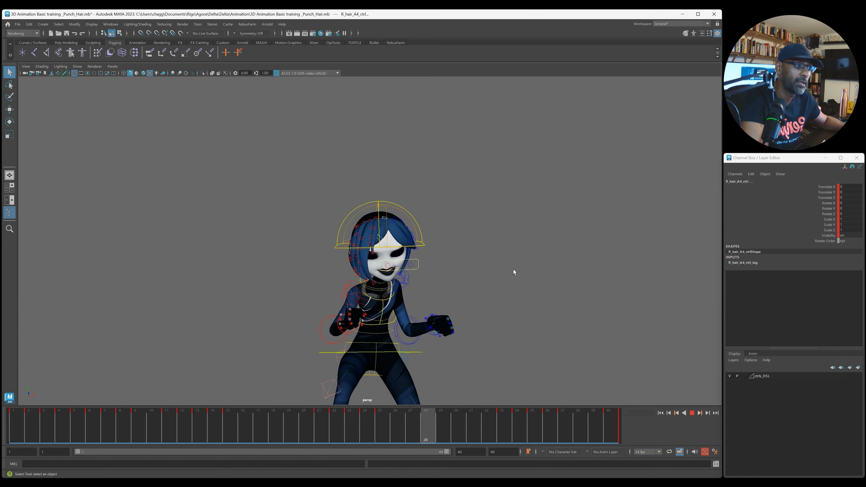
pyautogui.press('Escape')
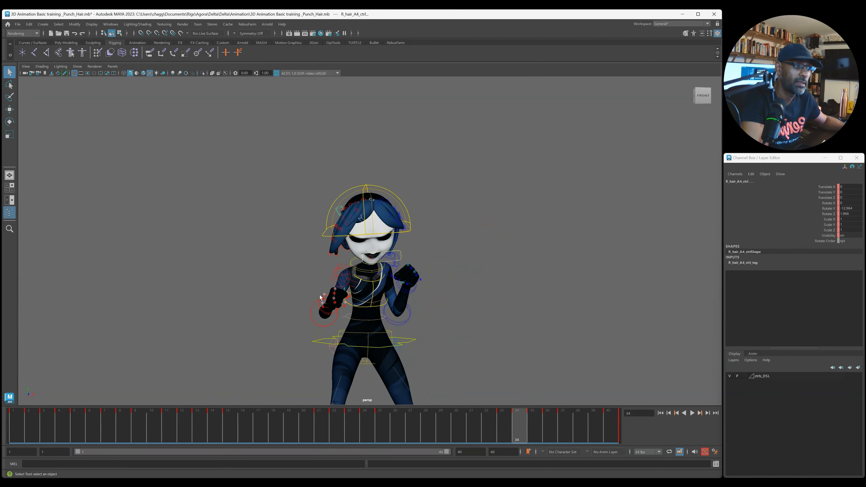
# Step: Go to frame 1 and select the L_hair_A0 to L_hair_A4 controls along the left fringe strand
pyautogui.keyDown('alt'); pyautogui.moveTo(319, 297); pyautogui.dragTo(559, 278, button='right'); pyautogui.keyUp('alt')
pyautogui.keyDown('alt'); pyautogui.moveTo(558, 278); pyautogui.dragTo(514, 287); pyautogui.keyUp('alt')
pyautogui.keyDown('alt'); pyautogui.moveTo(457, 257); pyautogui.dragTo(497, 298, button='middle'); pyautogui.keyUp('alt')
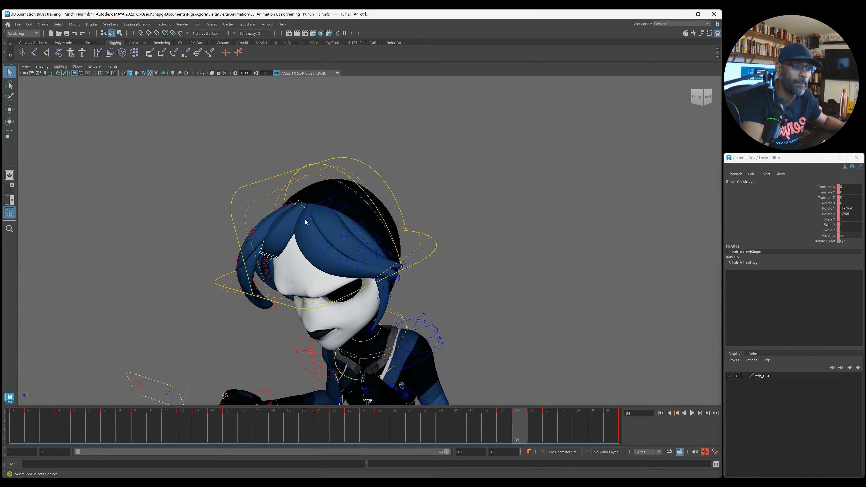
pyautogui.click(6, 424)
pyautogui.hotkey('alt', 'v')
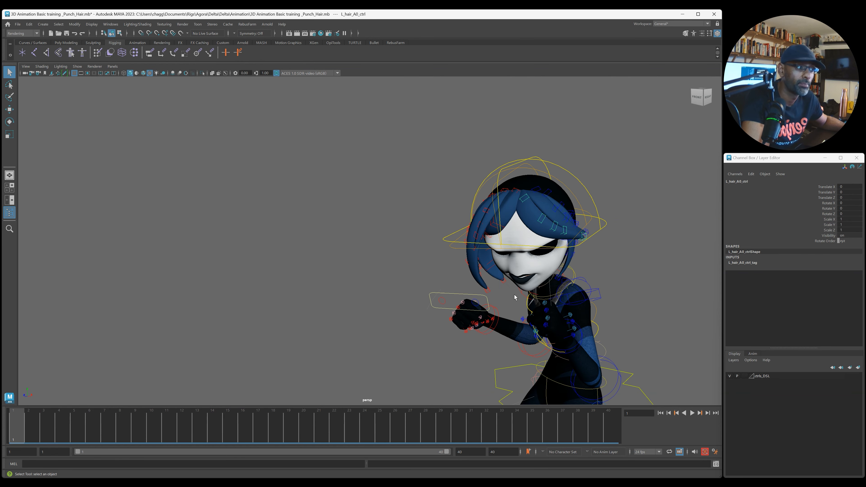
pyautogui.keyDown('alt'); pyautogui.moveTo(514, 297); pyautogui.dragTo(374, 399); pyautogui.keyUp('alt')
pyautogui.moveTo(47, 430); pyautogui.dragTo(16, 429)
pyautogui.keyDown('alt'); pyautogui.moveTo(585, 262); pyautogui.dragTo(425, 255, button='middle'); pyautogui.keyUp('alt')
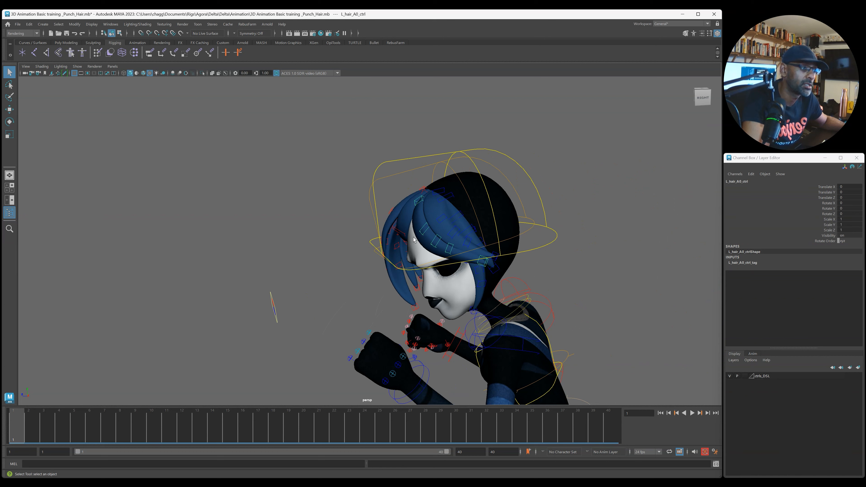
pyautogui.click(485, 264)
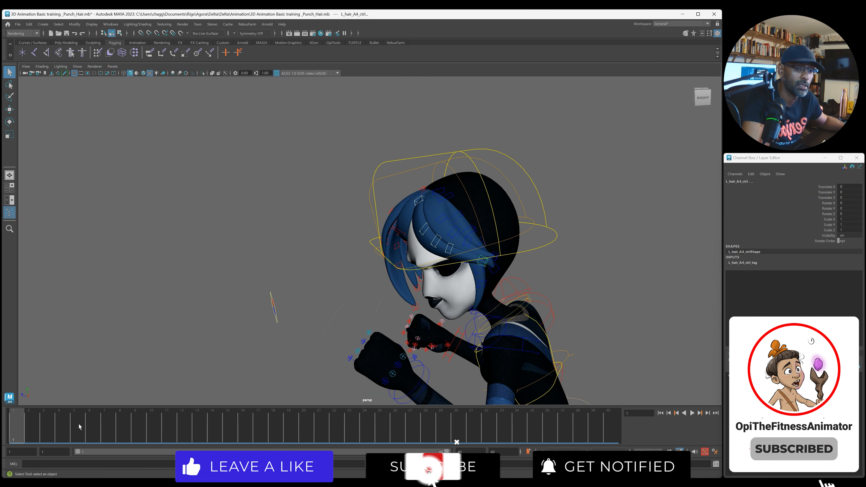
# Step: Try pasting the copied animation onto the L_hair_A controls at frame 1 with pre- and post-infinity cycling, and play it back
pyautogui.press('s')
pyautogui.moveTo(865, 161)
pyautogui.mouseDown()
pyautogui.moveTo(335, 158)
pyautogui.moveTo(865, 153)
pyautogui.mouseUp()
pyautogui.click(243, 161)
pyautogui.click(253, 208)
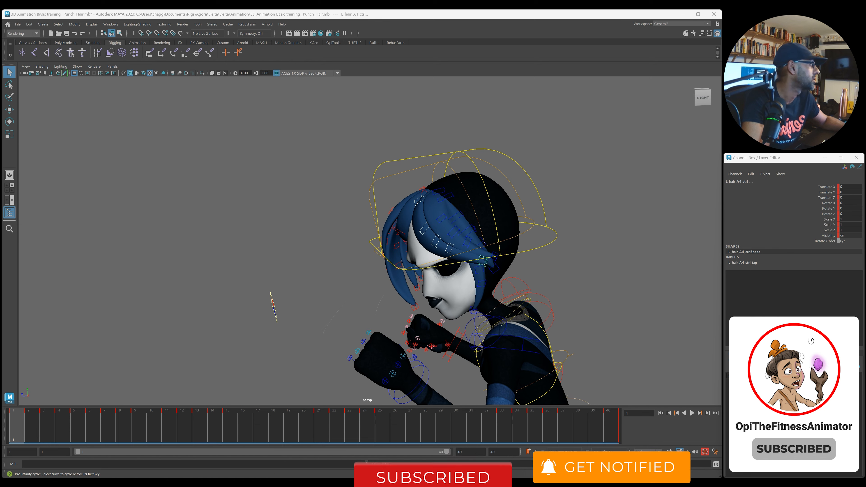
pyautogui.hotkey('alt', 'v')
pyautogui.keyDown('alt'); pyautogui.moveTo(489, 267); pyautogui.dragTo(257, 247, button='right'); pyautogui.keyUp('alt')
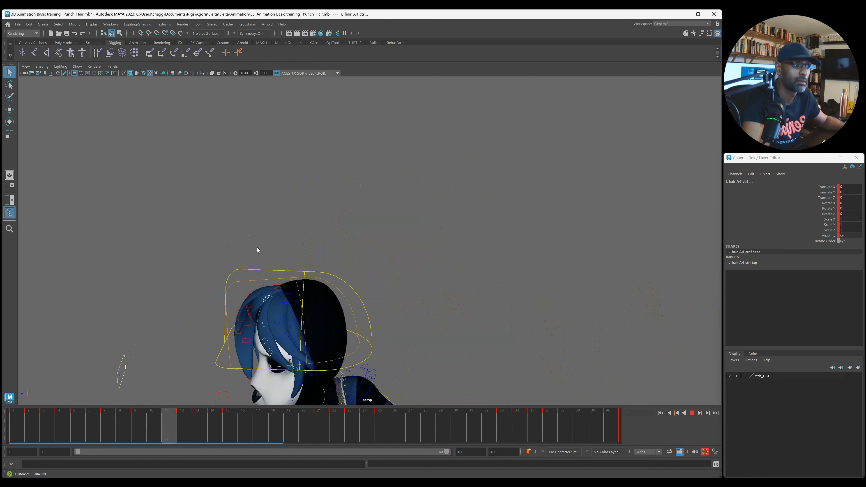
pyautogui.keyDown('alt'); pyautogui.moveTo(475, 234); pyautogui.dragTo(284, 240, button='right'); pyautogui.keyUp('alt')
pyautogui.keyDown('alt'); pyautogui.moveTo(295, 240); pyautogui.dragTo(324, 235); pyautogui.keyUp('alt')
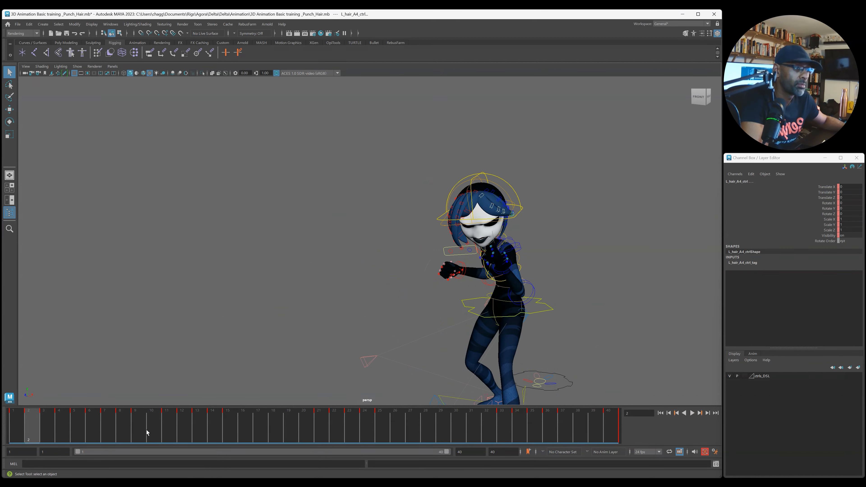
# Step: Remove the pasted animation from the L_hair_A controls and select the strand's controls again at frame 1
pyautogui.click(6, 434)
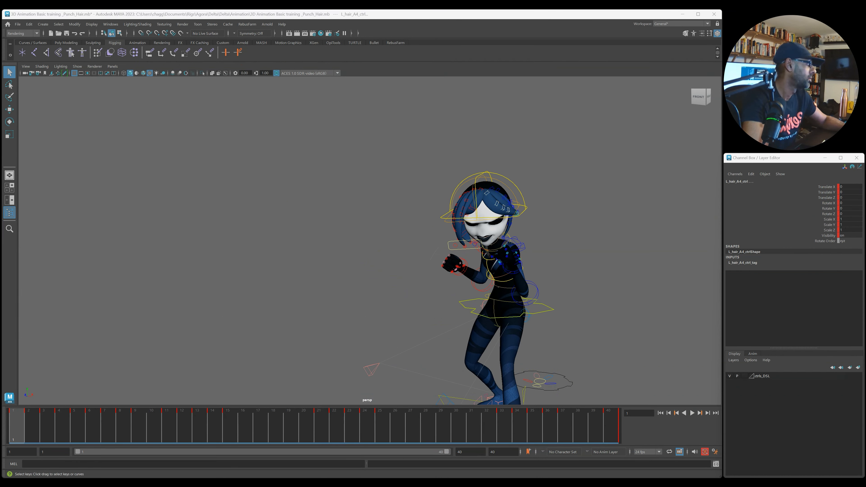
pyautogui.click(564, 236)
pyautogui.click(486, 195)
pyautogui.keyDown('alt'); pyautogui.moveTo(458, 243); pyautogui.dragTo(586, 244, button='right'); pyautogui.keyUp('alt')
pyautogui.keyDown('alt'); pyautogui.moveTo(586, 243); pyautogui.dragTo(531, 236); pyautogui.keyUp('alt')
pyautogui.keyDown('alt'); pyautogui.moveTo(576, 235); pyautogui.dragTo(373, 206, button='middle'); pyautogui.keyUp('alt')
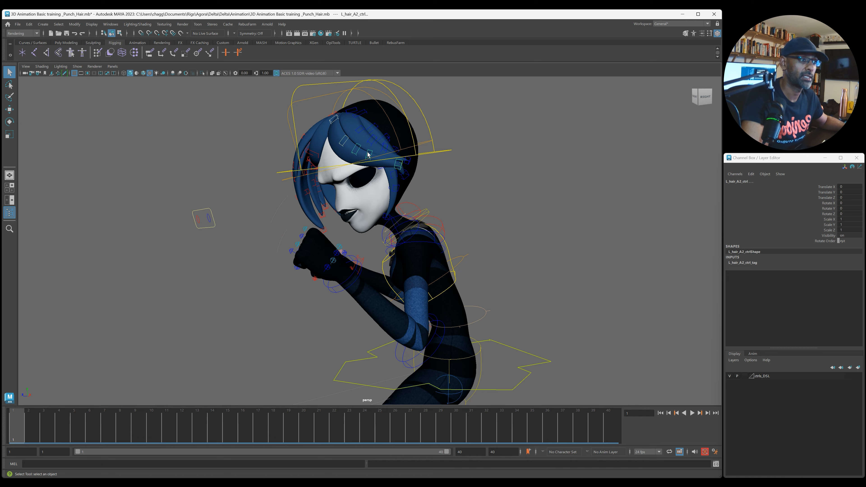
# Step: Key the L_hair_A controls at frame 1, and rotate them to Rotate Y -14.132 at frame 5
pyautogui.keyDown('alt'); pyautogui.moveTo(350, 183); pyautogui.dragTo(368, 179); pyautogui.keyUp('alt')
pyautogui.moveTo(32, 424); pyautogui.dragTo(121, 427)
pyautogui.press('e')
pyautogui.keyDown('alt'); pyautogui.moveTo(367, 285); pyautogui.dragTo(360, 274); pyautogui.keyUp('alt')
pyautogui.click(811, 214)
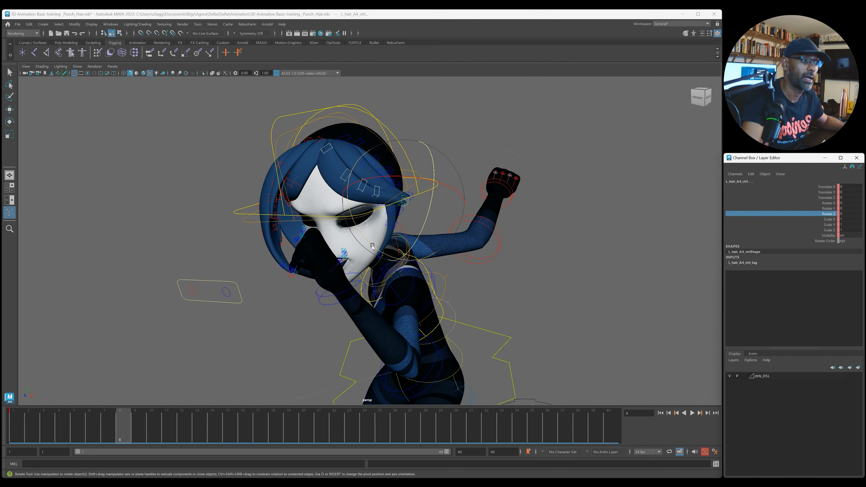
pyautogui.moveTo(18, 432); pyautogui.dragTo(75, 432)
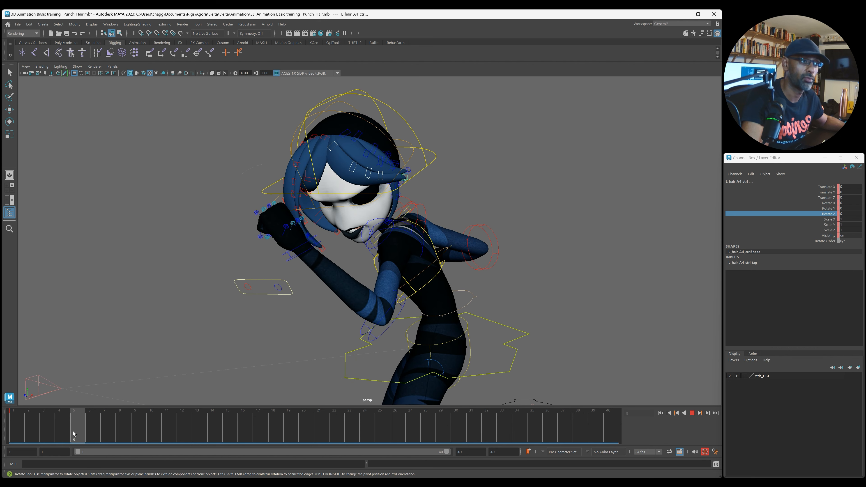
pyautogui.moveTo(370, 239); pyautogui.dragTo(359, 215)
# Step: Rotate the L_hair_A controls the opposite way at frame 15, to Rotate Y 4.982
pyautogui.moveTo(11, 432); pyautogui.dragTo(190, 437)
pyautogui.keyDown('alt'); pyautogui.moveTo(406, 300); pyautogui.dragTo(331, 305, button='right'); pyautogui.keyUp('alt')
pyautogui.keyDown('alt'); pyautogui.moveTo(474, 293); pyautogui.dragTo(409, 287); pyautogui.keyUp('alt')
pyautogui.keyDown('alt'); pyautogui.moveTo(477, 286); pyautogui.dragTo(407, 278); pyautogui.keyUp('alt')
pyautogui.moveTo(190, 426); pyautogui.dragTo(228, 427)
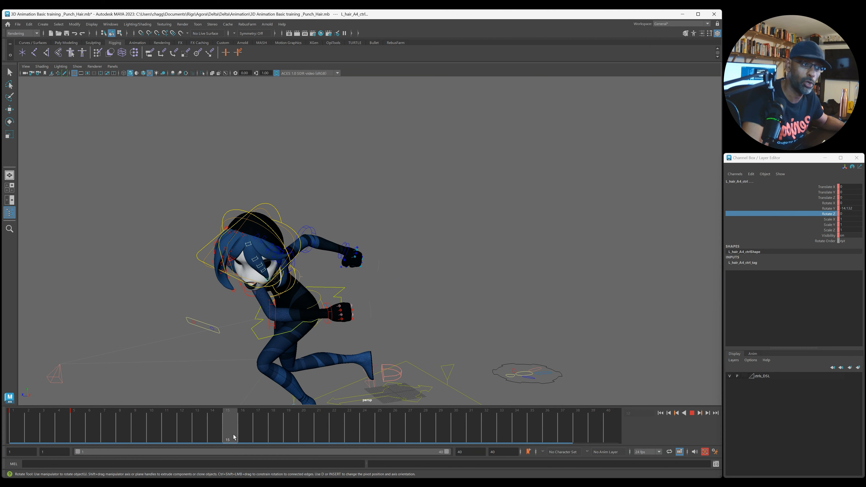
pyautogui.moveTo(212, 290); pyautogui.dragTo(231, 309)
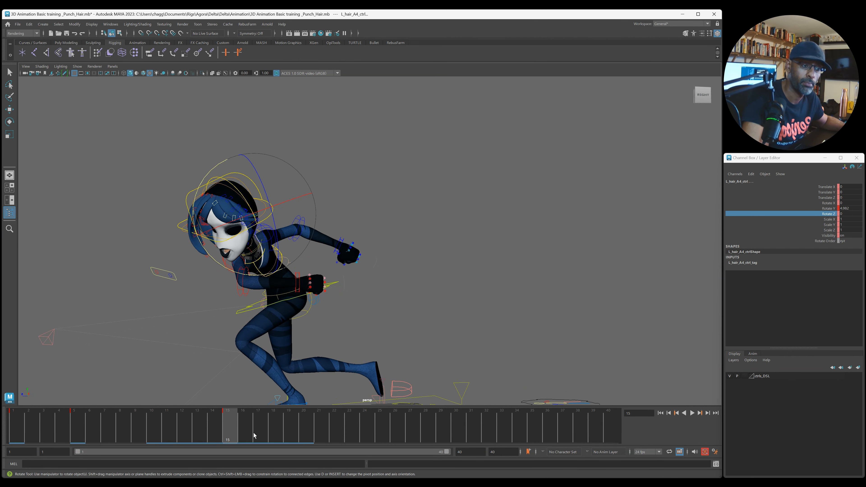
# Step: Rotate the L_hair_A controls to Rotate Y -12.91 at frame 29 and copy the frame 1 pose to frame 40
pyautogui.hotkey('alt', 'v')
pyautogui.moveTo(422, 439); pyautogui.dragTo(443, 439)
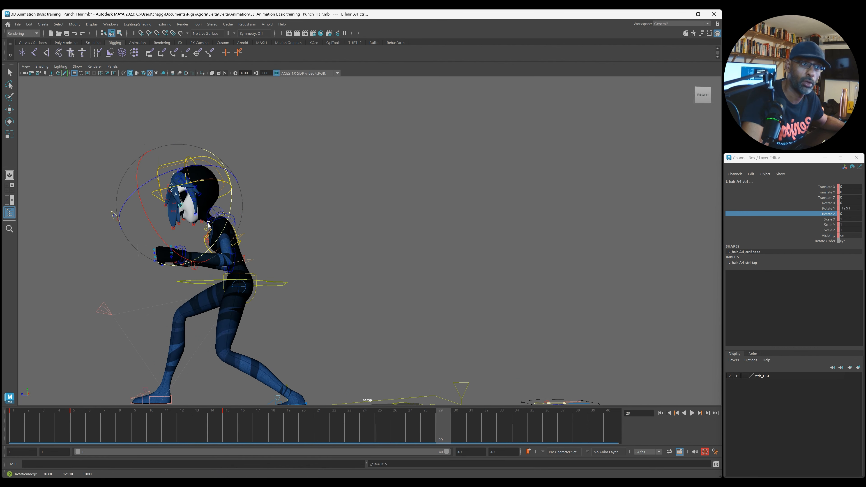
pyautogui.click(18, 426)
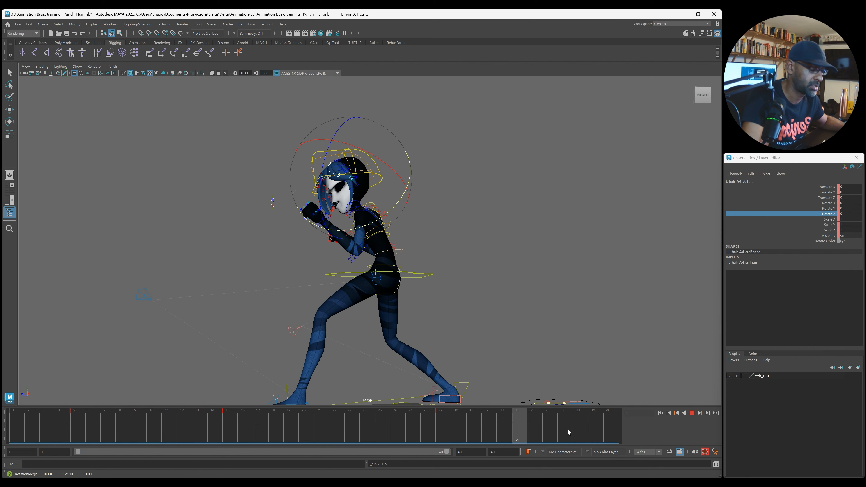
# Step: Play back the punch and inspect the swing of the L_hair_A strand from the side
pyautogui.hotkey('alt', 'v')
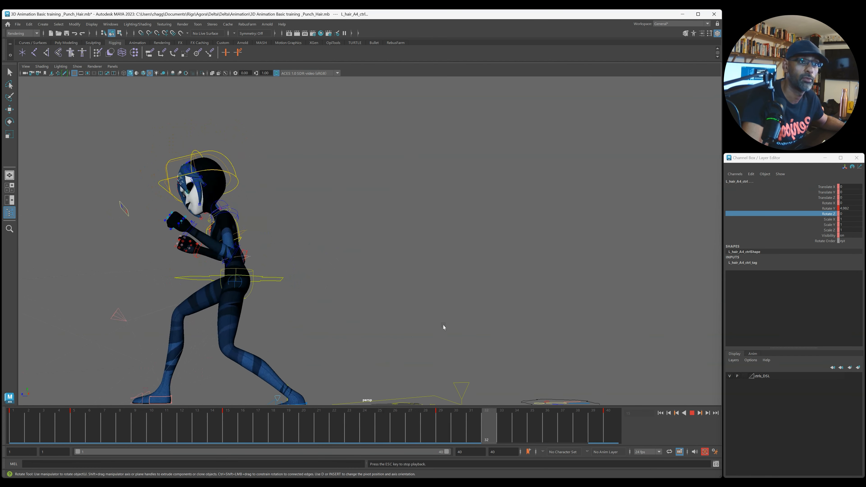
pyautogui.keyDown('alt'); pyautogui.moveTo(281, 323); pyautogui.dragTo(299, 328); pyautogui.keyUp('alt')
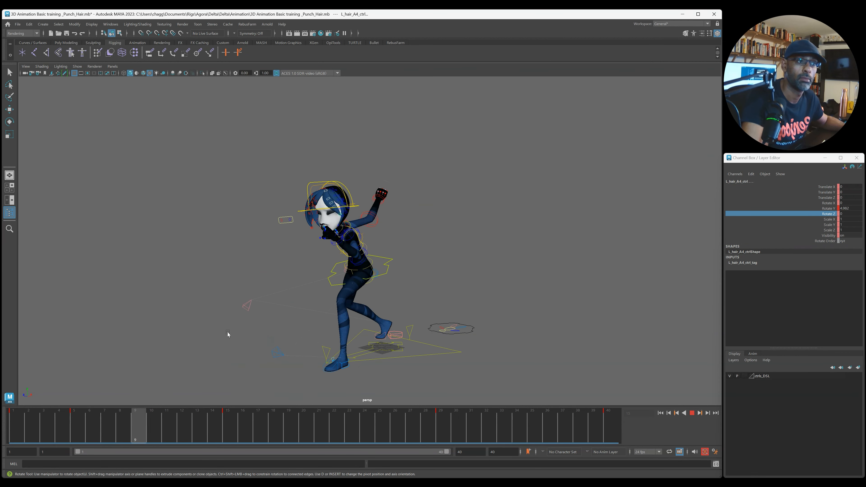
pyautogui.keyDown('alt'); pyautogui.moveTo(225, 335); pyautogui.dragTo(283, 339, button='right'); pyautogui.keyUp('alt')
pyautogui.keyDown('alt'); pyautogui.moveTo(283, 339); pyautogui.dragTo(304, 336); pyautogui.keyUp('alt')
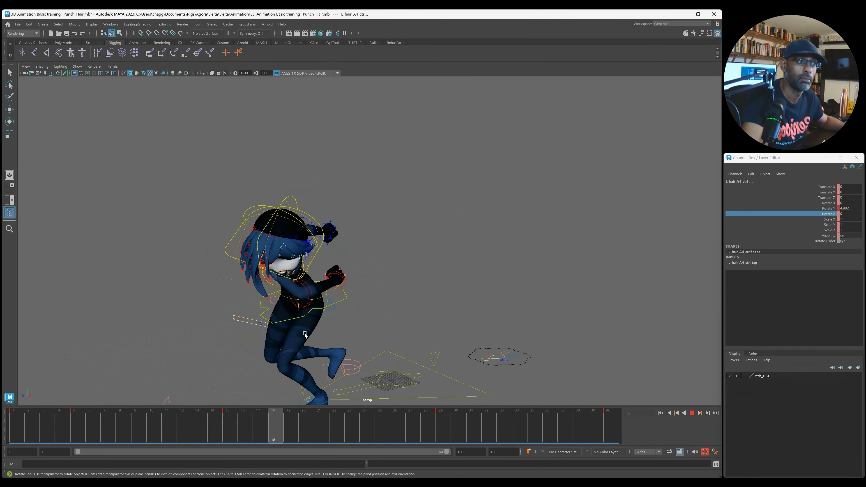
pyautogui.press('Escape')
# Step: Set the L_hair_A controls to Rotate Y -7.806 at both frame 40 and frame 1
pyautogui.press('.')
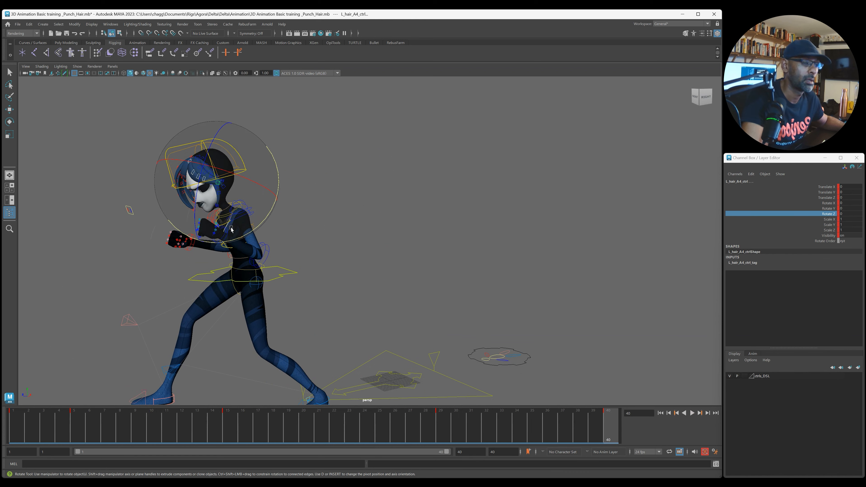
pyautogui.keyDown('alt'); pyautogui.moveTo(248, 240); pyautogui.dragTo(336, 286); pyautogui.keyUp('alt')
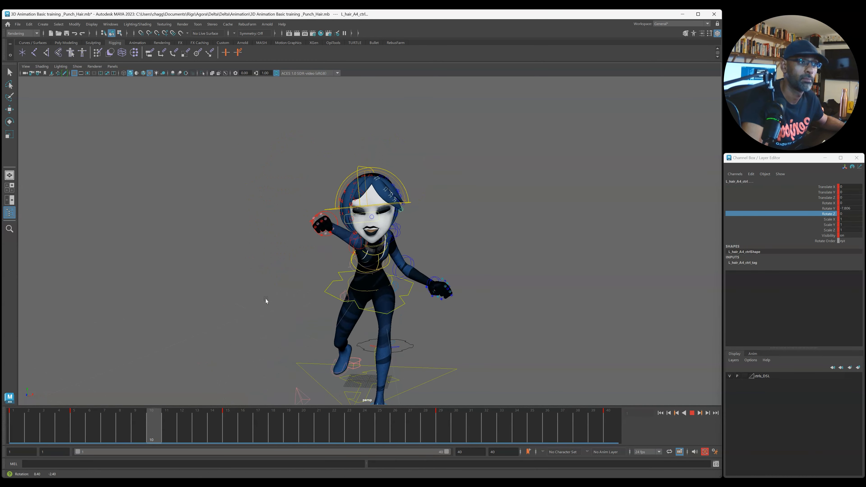
# Step: Play back the whole punch from several angles and review the motion of the L_hair_A strand
pyautogui.keyDown('alt'); pyautogui.moveTo(266, 301); pyautogui.dragTo(207, 289); pyautogui.keyUp('alt')
pyautogui.keyDown('alt'); pyautogui.moveTo(207, 289); pyautogui.dragTo(244, 293, button='right'); pyautogui.keyUp('alt')
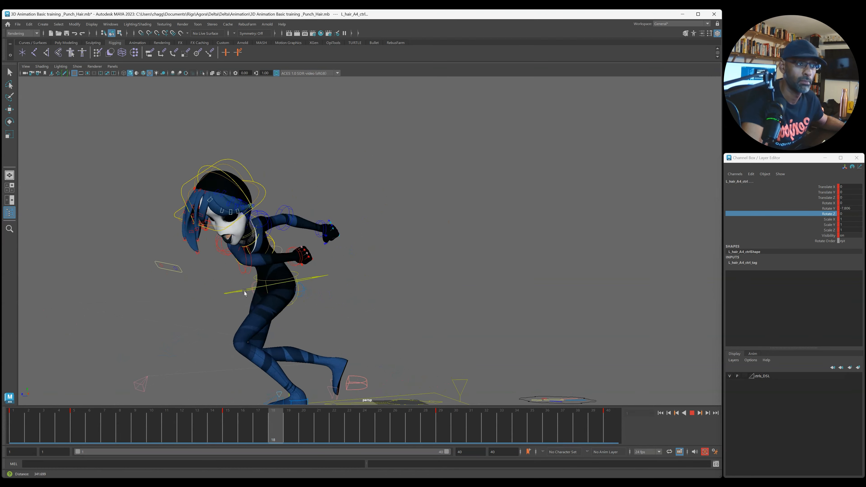
pyautogui.keyDown('alt'); pyautogui.moveTo(239, 293); pyautogui.dragTo(249, 295); pyautogui.keyUp('alt')
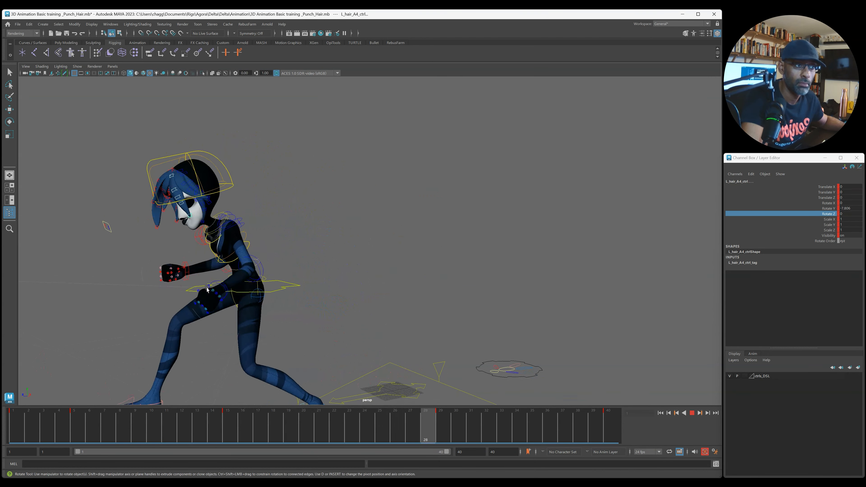
pyautogui.keyDown('alt'); pyautogui.moveTo(222, 295); pyautogui.dragTo(279, 304, button='middle'); pyautogui.keyUp('alt')
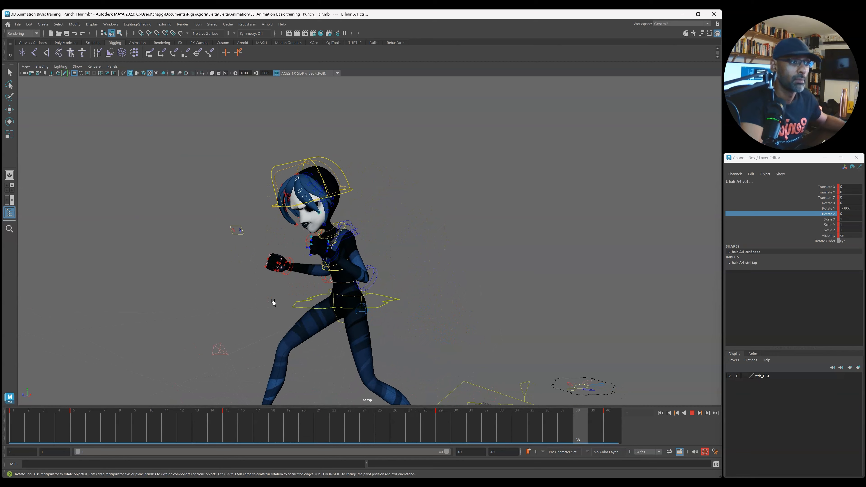
pyautogui.moveTo(267, 300)
pyautogui.keyDown('alt'); pyautogui.mouseDown()
pyautogui.moveTo(337, 295)
pyautogui.moveTo(272, 291)
pyautogui.mouseUp(); pyautogui.keyUp('alt')
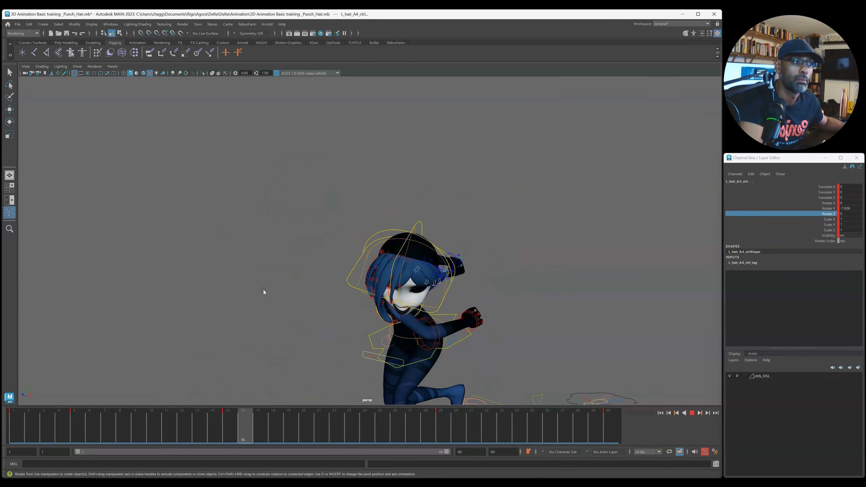
pyautogui.hotkey('alt', 'v')
pyautogui.keyDown('alt'); pyautogui.moveTo(248, 291); pyautogui.dragTo(371, 305, button='right'); pyautogui.keyUp('alt')
pyautogui.keyDown('alt'); pyautogui.moveTo(372, 305); pyautogui.dragTo(405, 307); pyautogui.keyUp('alt')
pyautogui.keyDown('alt'); pyautogui.moveTo(406, 307); pyautogui.dragTo(327, 351, button='middle'); pyautogui.keyUp('alt')
pyautogui.keyDown('alt'); pyautogui.moveTo(327, 352); pyautogui.dragTo(363, 352); pyautogui.keyUp('alt')
pyautogui.hotkey('alt', 'v')
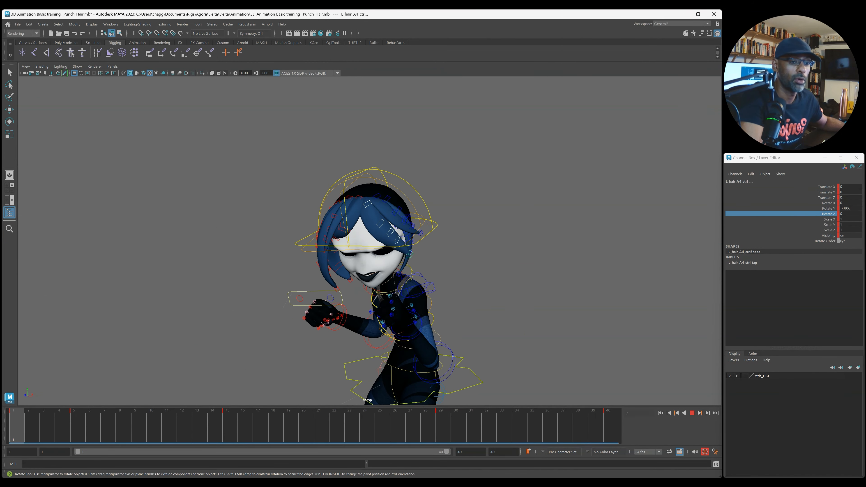
# Step: Set the L_hair_A curves' pre- and post-infinity to cycle in the Graph Editor and move the editor off the viewport
pyautogui.moveTo(865, 106); pyautogui.dragTo(266, 95)
pyautogui.press('a')
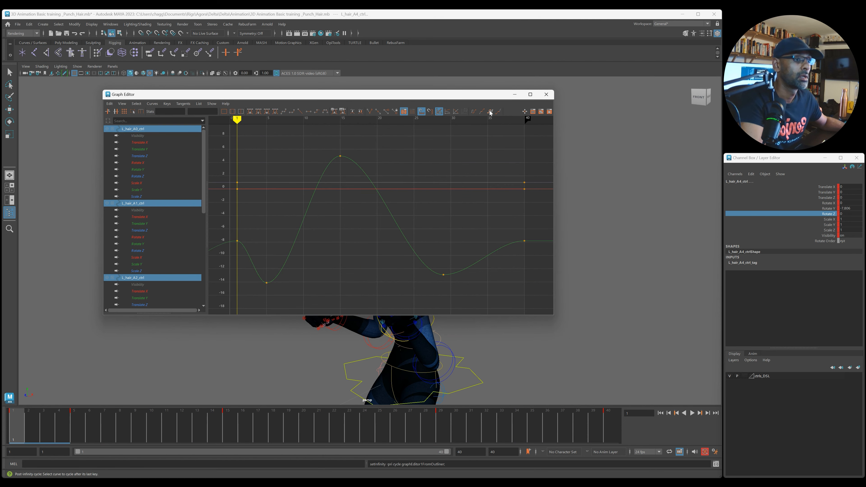
pyautogui.moveTo(399, 99); pyautogui.dragTo(865, 103)
# Step: Select L_hair_A1_ctrl and shift all its keys forward by 1 frame in the Graph Editor
pyautogui.press('e')
pyautogui.click(387, 221)
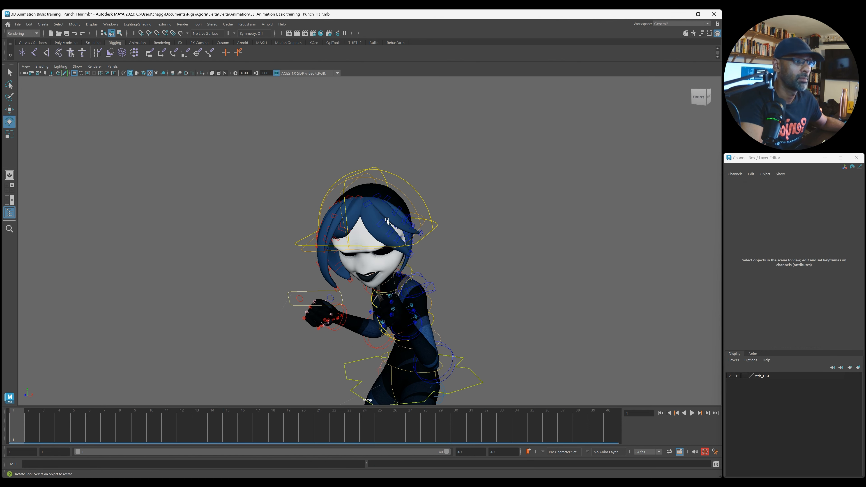
pyautogui.click(378, 224)
pyautogui.moveTo(865, 144); pyautogui.dragTo(250, 92)
pyautogui.keyDown('alt'); pyautogui.moveTo(222, 236); pyautogui.dragTo(60, 234, button='middle'); pyautogui.keyUp('alt')
pyautogui.scroll(-2, 491, 179)
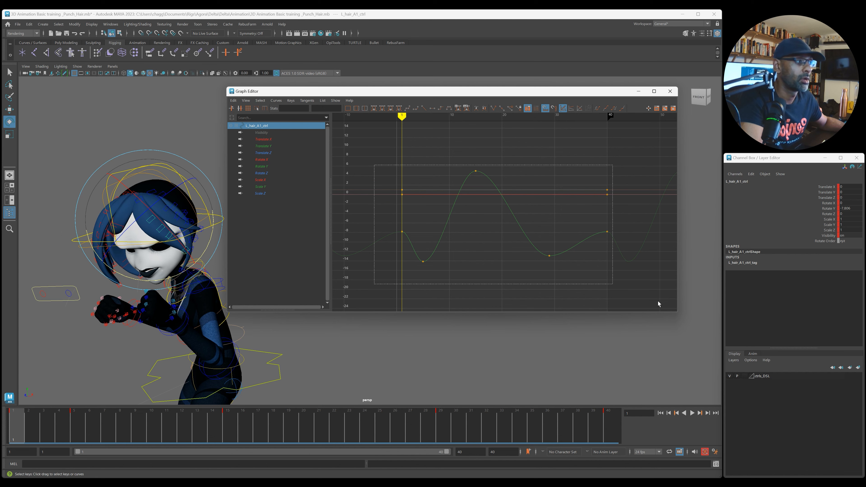
pyautogui.moveTo(658, 304); pyautogui.dragTo(594, 296)
pyautogui.press('w')
pyautogui.keyDown('shift'); pyautogui.moveTo(543, 294); pyautogui.dragTo(551, 293, button='middle'); pyautogui.keyUp('shift')
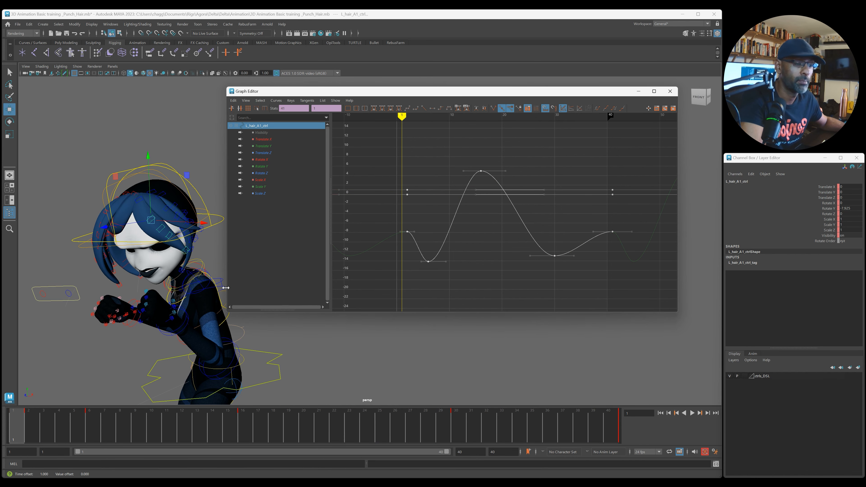
# Step: Shift all keys forward in the Graph Editor: L_hair_A2_ctrl by 2 frames, L_hair_A3_ctrl by 3 and L_hair_A4_ctrl by 4
pyautogui.click(162, 232)
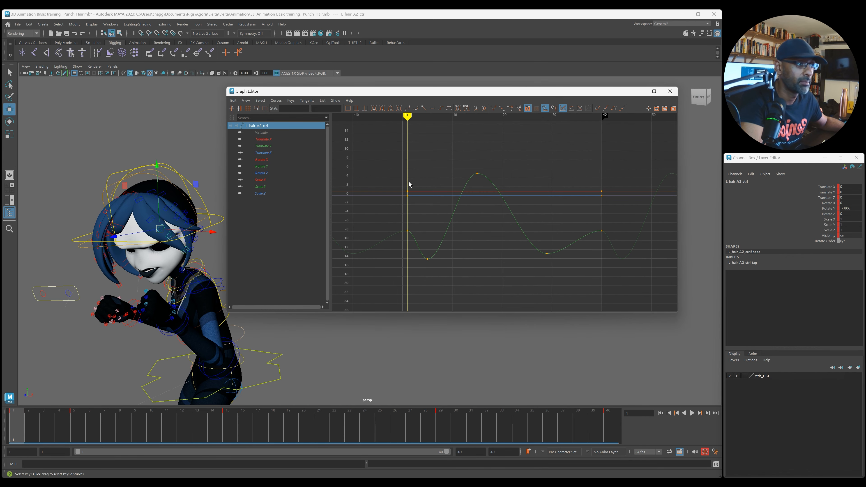
pyautogui.keyDown('shift'); pyautogui.moveTo(570, 286); pyautogui.dragTo(575, 286, button='middle'); pyautogui.keyUp('shift')
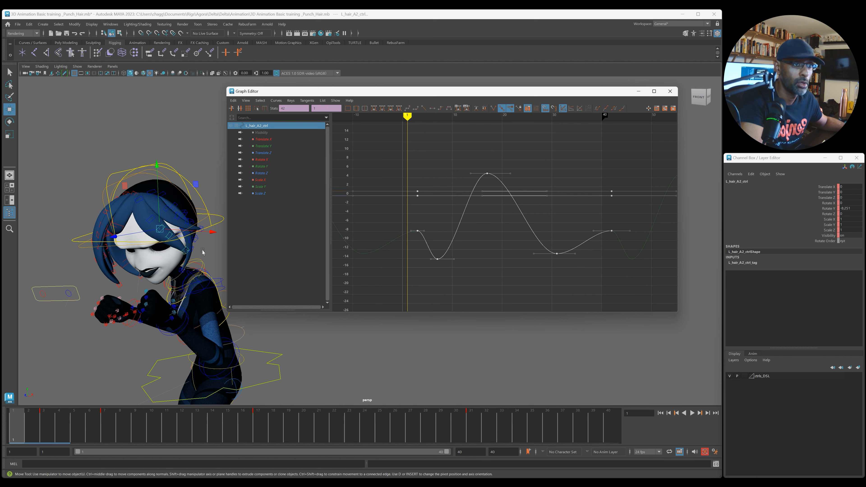
pyautogui.click(167, 236)
pyautogui.press('f')
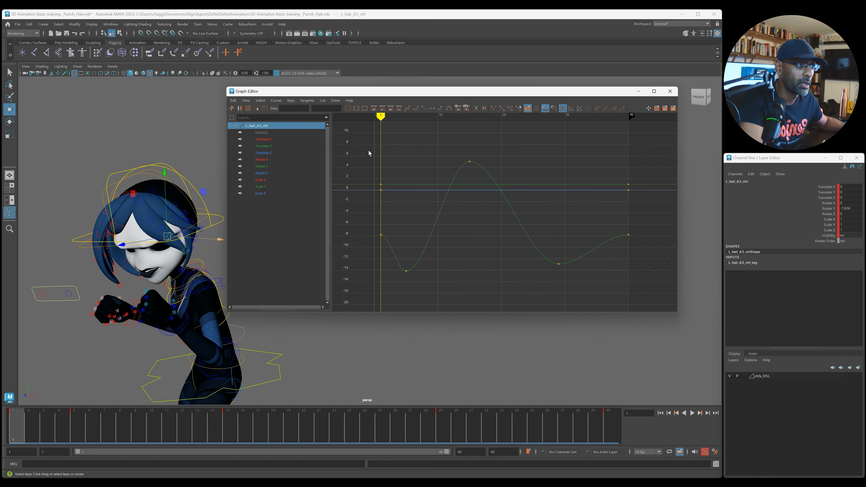
pyautogui.moveTo(670, 296); pyautogui.dragTo(671, 295)
pyautogui.keyDown('shift'); pyautogui.moveTo(500, 281); pyautogui.dragTo(517, 283, button='middle'); pyautogui.keyUp('shift')
pyautogui.click(183, 252)
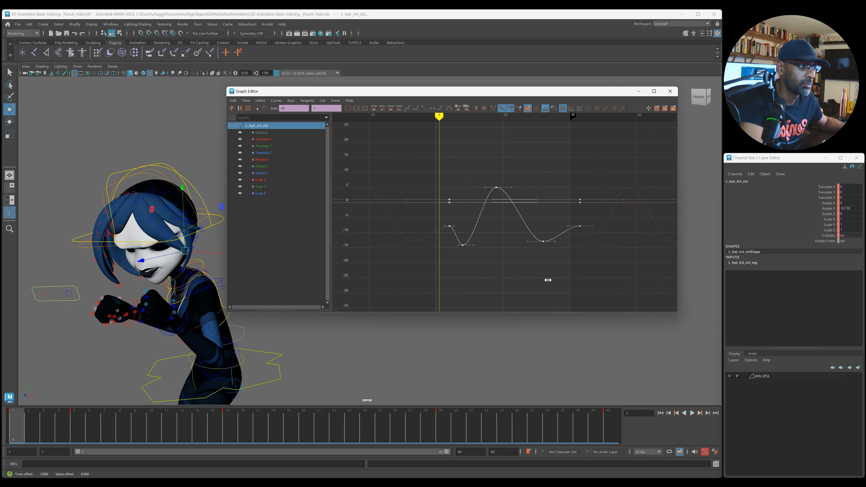
pyautogui.scroll(3, 552, 282)
pyautogui.click(669, 91)
# Step: Play back the punch from several angles to review the offset strand motion, and stop at frame 33
pyautogui.hotkey('alt', 'v')
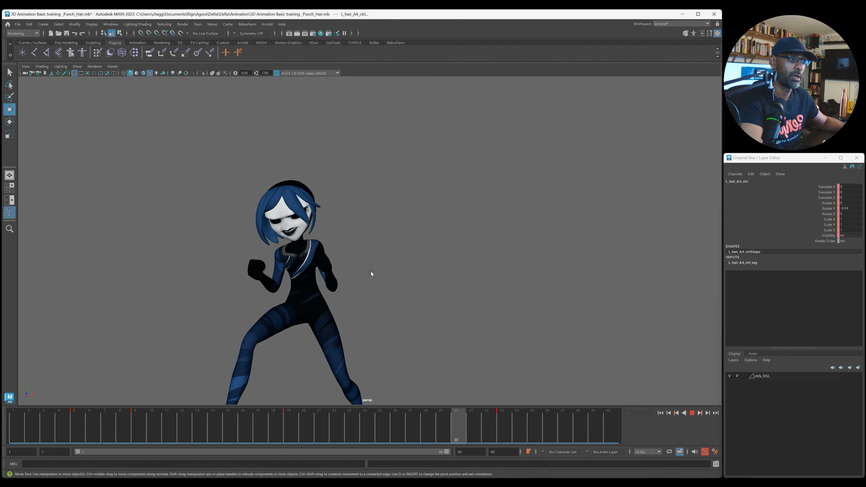
pyautogui.keyDown('alt'); pyautogui.moveTo(369, 296); pyautogui.dragTo(415, 291); pyautogui.keyUp('alt')
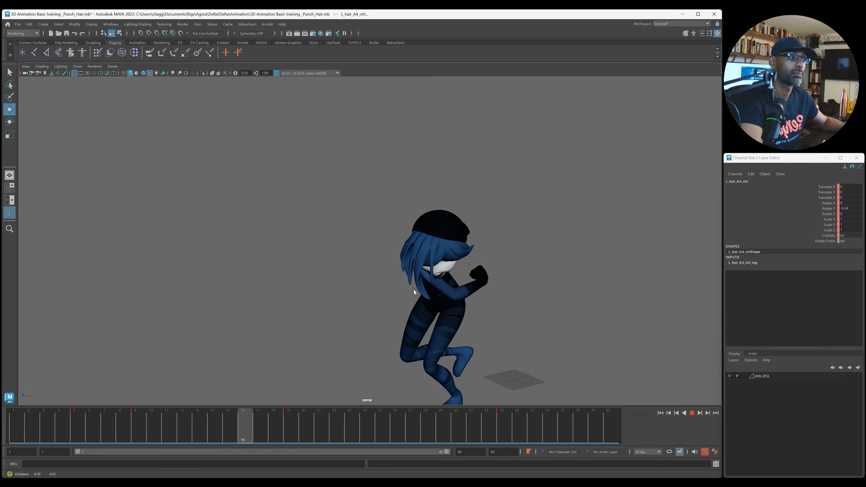
pyautogui.hotkey('alt', 'v')
pyautogui.scroll(4, 344, 282)
pyautogui.keyDown('alt'); pyautogui.moveTo(344, 282); pyautogui.dragTo(381, 326, button='middle'); pyautogui.keyUp('alt')
pyautogui.moveTo(240, 436); pyautogui.dragTo(498, 422)
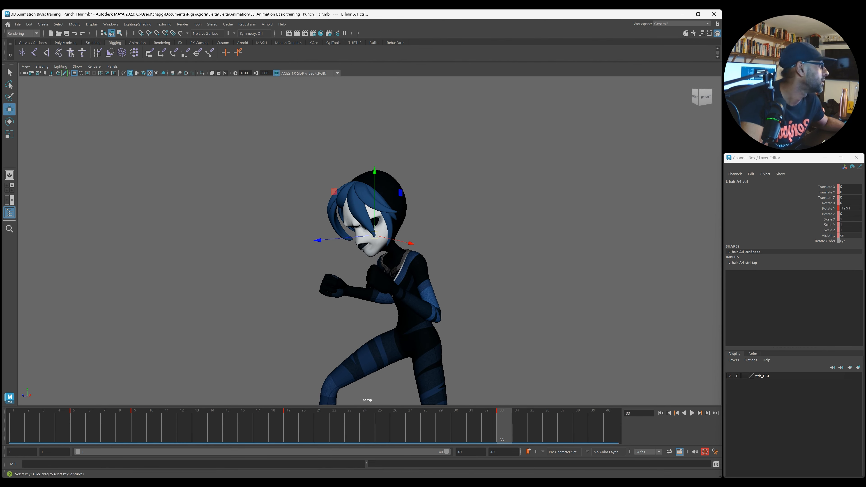
# Step: Bring the Graph Editor beside a close view of the head and show the rig's control curves again
pyautogui.moveTo(865, 167); pyautogui.dragTo(354, 120)
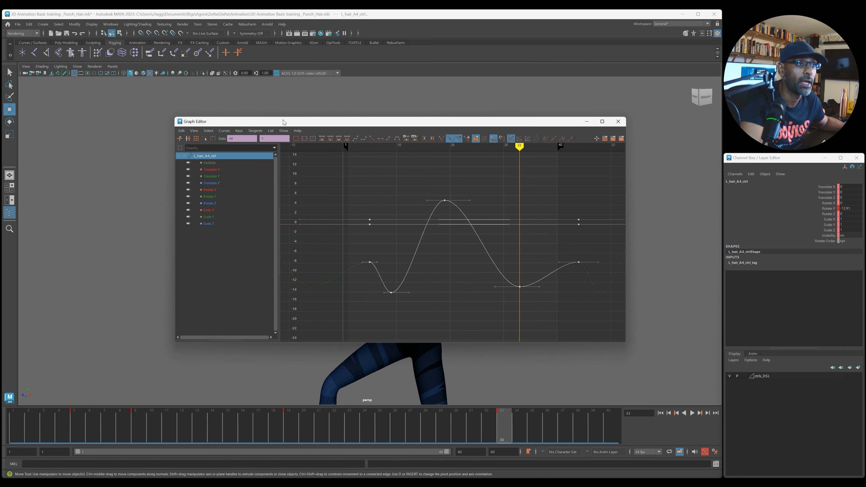
pyautogui.moveTo(284, 123); pyautogui.dragTo(460, 89)
pyautogui.keyDown('alt'); pyautogui.moveTo(168, 160); pyautogui.dragTo(29, 142, button='middle'); pyautogui.keyUp('alt')
pyautogui.keyDown('alt'); pyautogui.moveTo(29, 143); pyautogui.dragTo(166, 147, button='right'); pyautogui.keyUp('alt')
pyautogui.moveTo(165, 147)
pyautogui.keyDown('alt'); pyautogui.mouseDown()
pyautogui.moveTo(148, 150)
pyautogui.moveTo(171, 159)
pyautogui.moveTo(159, 160)
pyautogui.mouseUp(); pyautogui.keyUp('alt')
pyautogui.hotkey('alt', '1')
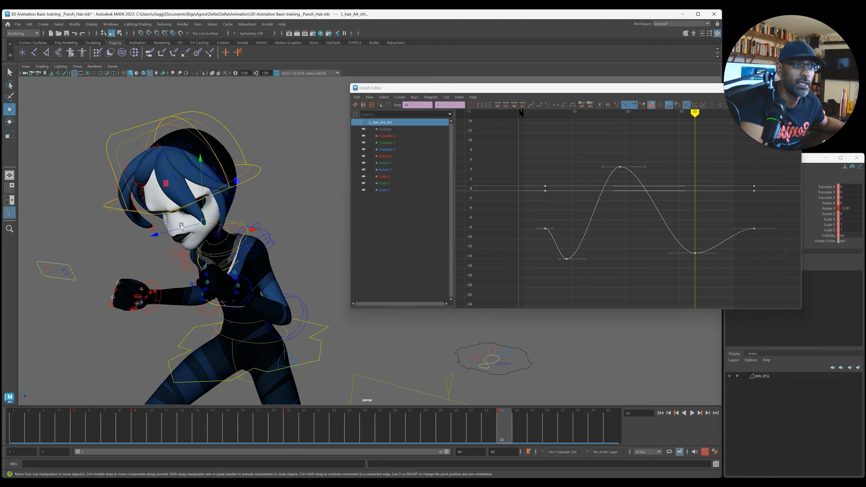
# Step: Lower the last Rotate Y trough key of L_hair_A2_ctrl, L_hair_A3_ctrl to about -24 and L_hair_A4_ctrl to about -23
pyautogui.click(191, 195)
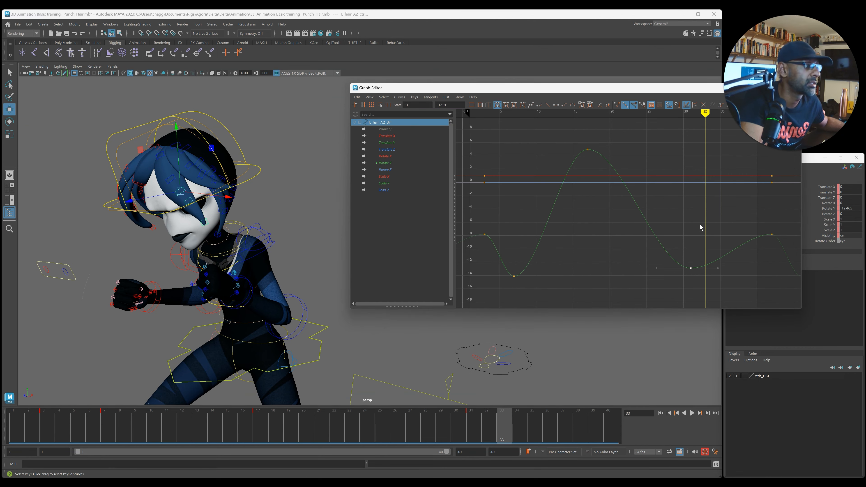
pyautogui.keyDown('alt'); pyautogui.moveTo(709, 229); pyautogui.dragTo(671, 206, button='right'); pyautogui.keyUp('alt')
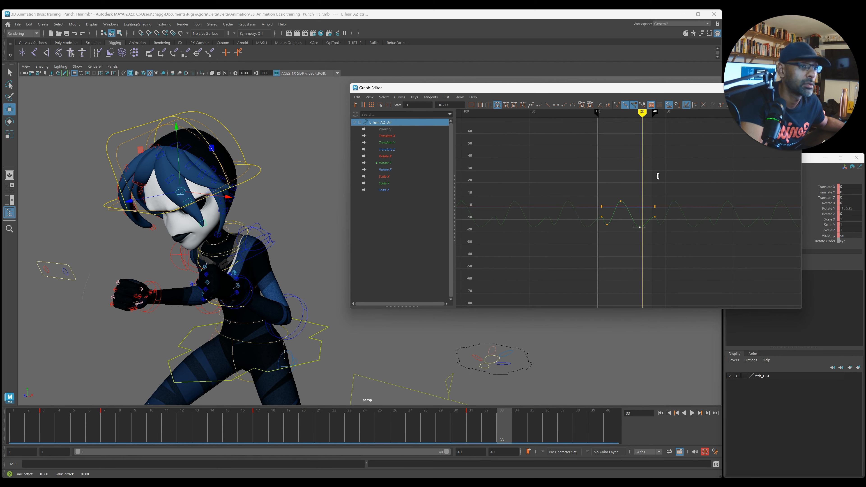
pyautogui.click(180, 203)
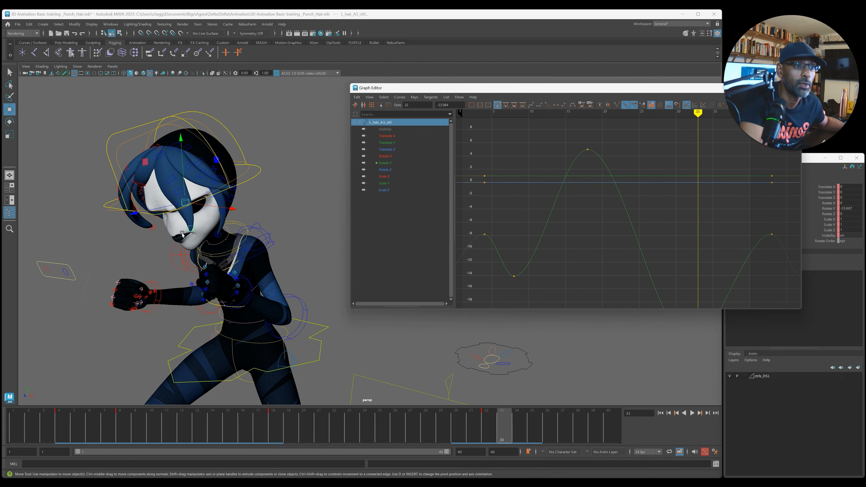
pyautogui.click(189, 230)
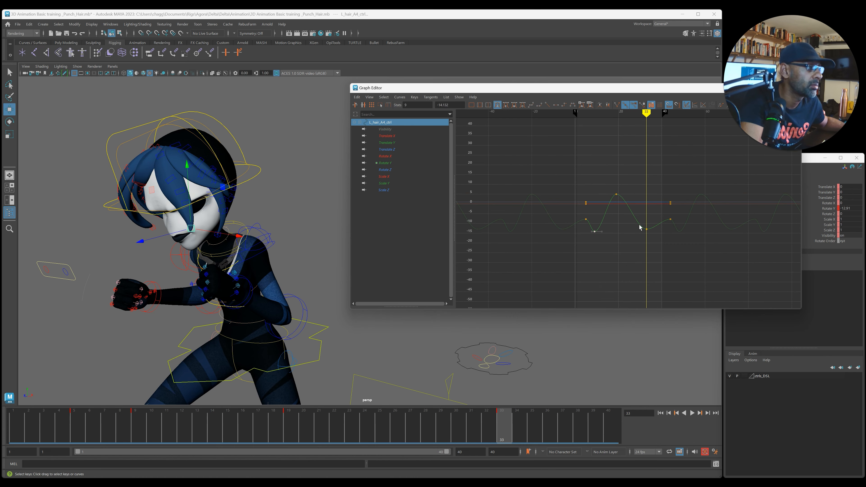
# Step: Lower the Rotate Y trough key of L_hair_A1_ctrl at frame 30 to about -21.7 and L_hair_A0_ctrl at frame 29 to about -27.2
pyautogui.hotkey('alt', 'v')
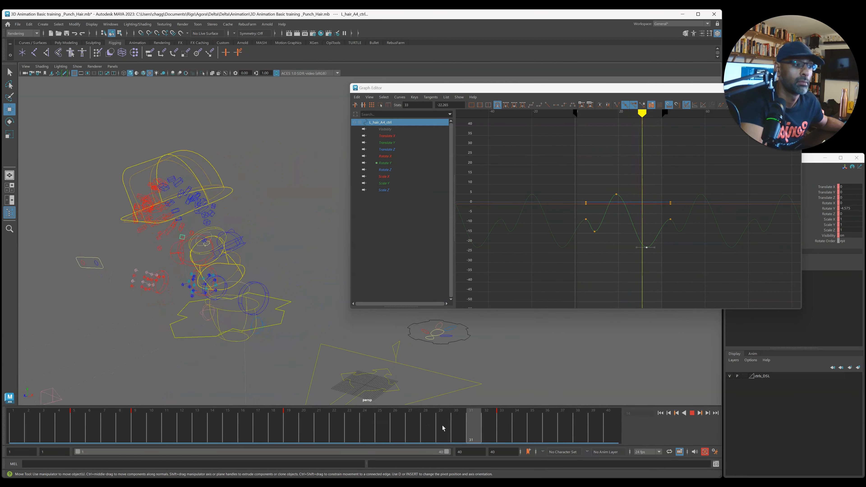
pyautogui.click(501, 426)
pyautogui.click(169, 185)
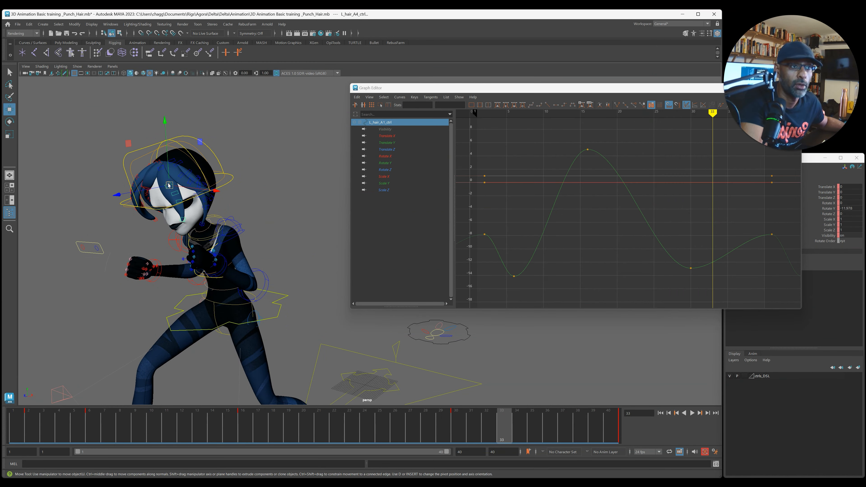
pyautogui.keyDown('shift'); pyautogui.moveTo(691, 268); pyautogui.dragTo(691, 231); pyautogui.keyUp('shift')
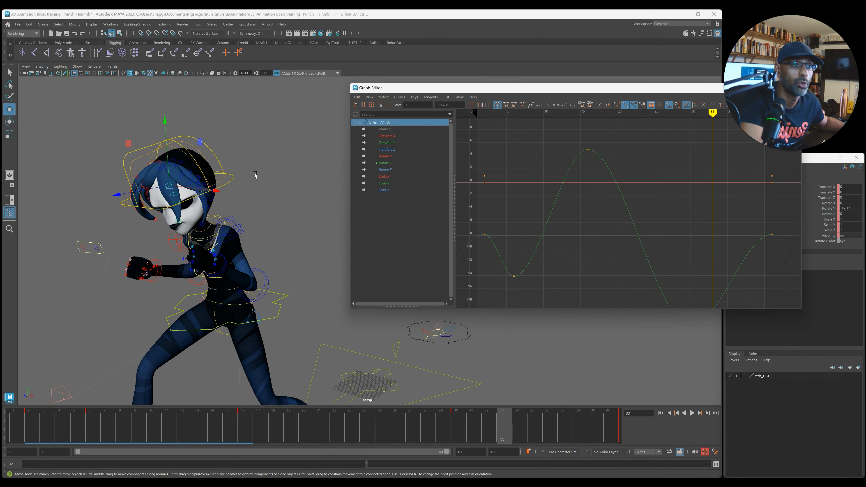
pyautogui.click(157, 171)
pyautogui.click(691, 268)
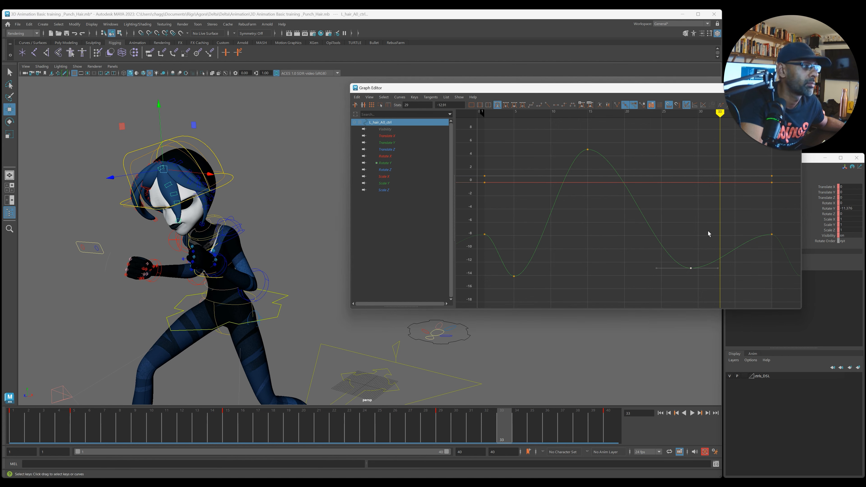
# Step: Raise the last Rotate Y trough keys of L_hair_A2_ctrl to about -17.8, L_hair_A3_ctrl to about -15 and L_hair_A4_ctrl to about -13
pyautogui.hotkey('alt', 'v')
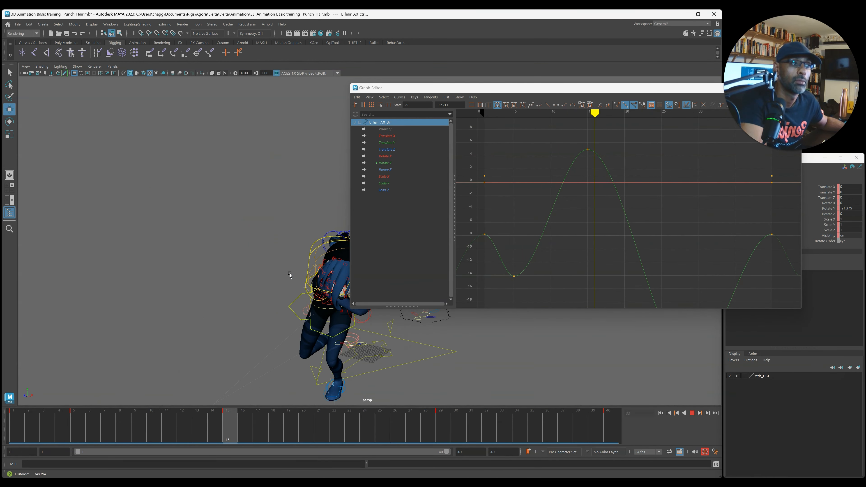
pyautogui.keyDown('alt'); pyautogui.moveTo(220, 244); pyautogui.dragTo(251, 294); pyautogui.keyUp('alt')
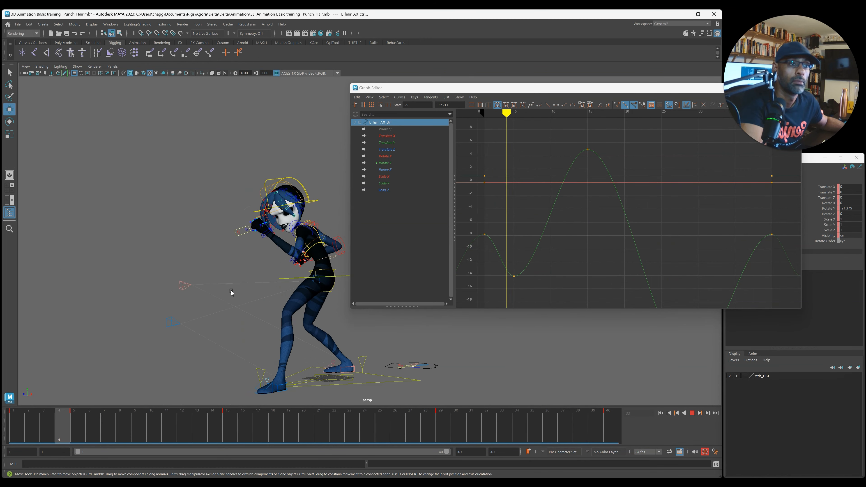
pyautogui.press('Escape')
pyautogui.click(131, 229)
pyautogui.click(177, 181)
pyautogui.moveTo(724, 288); pyautogui.dragTo(725, 247, button='middle')
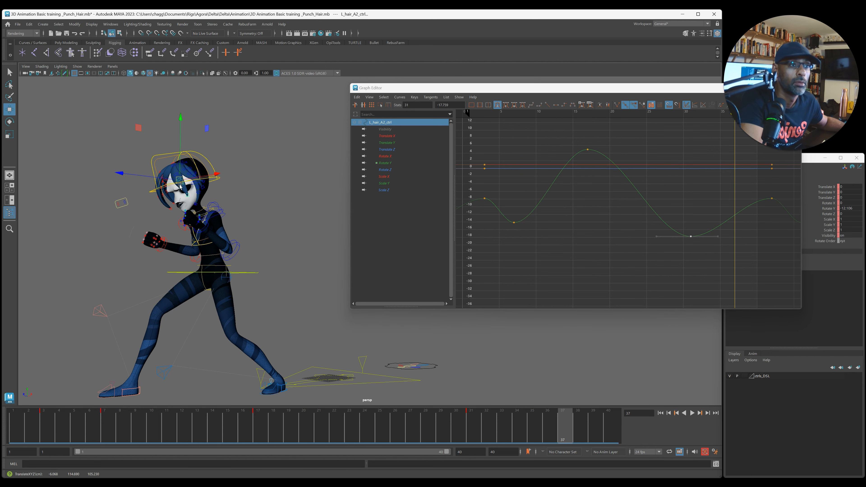
pyautogui.click(273, 198)
pyautogui.click(181, 185)
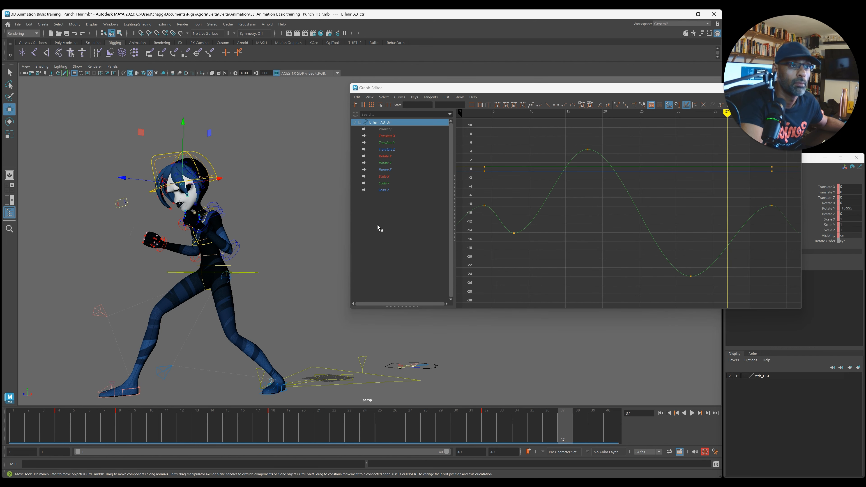
pyautogui.click(272, 252)
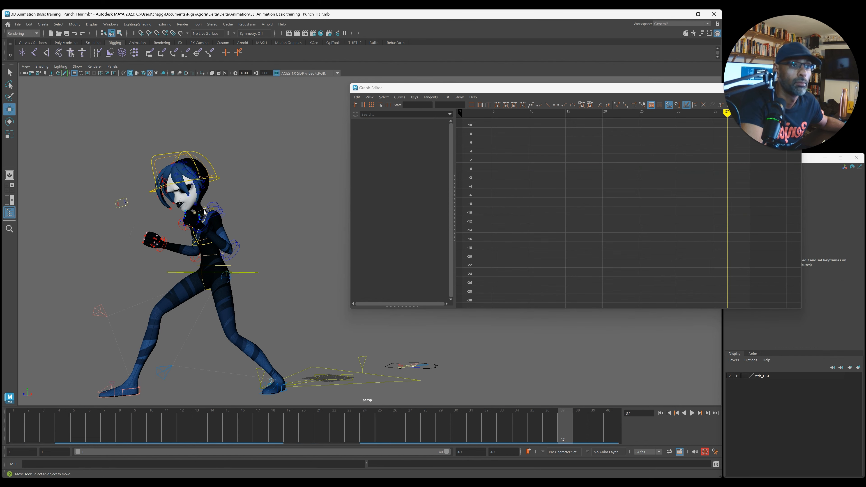
pyautogui.click(189, 196)
pyautogui.keyDown('shift'); pyautogui.moveTo(716, 301); pyautogui.dragTo(713, 255, button='middle'); pyautogui.keyUp('shift')
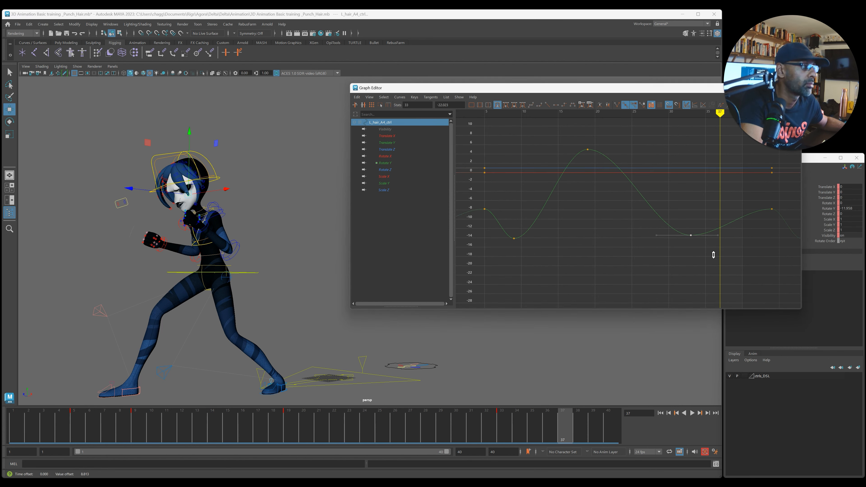
# Step: Raise the last Rotate Y trough keys of L_hair_A0_ctrl to about -15 and L_hair_A1_ctrl to about -14, and check the playback
pyautogui.hotkey('alt', 'v')
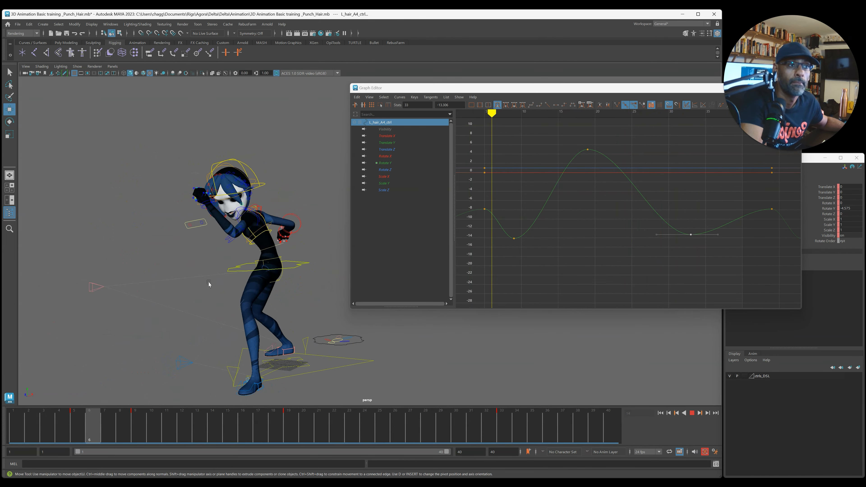
pyautogui.press('Escape')
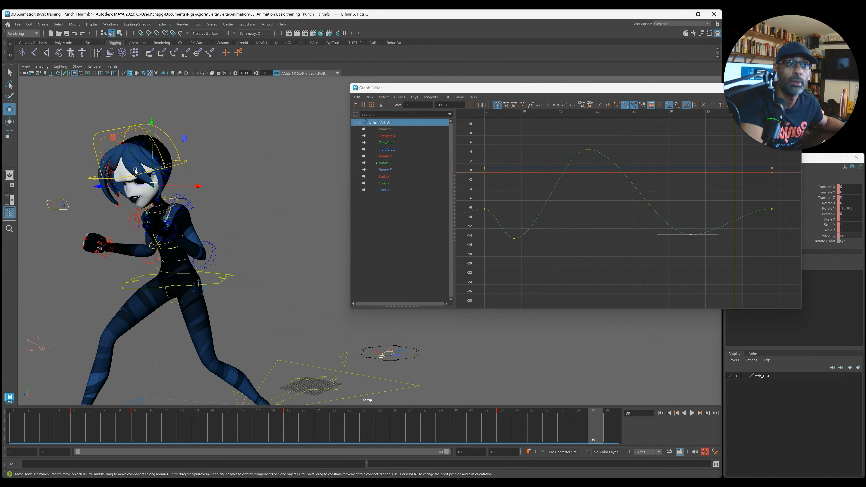
pyautogui.click(127, 149)
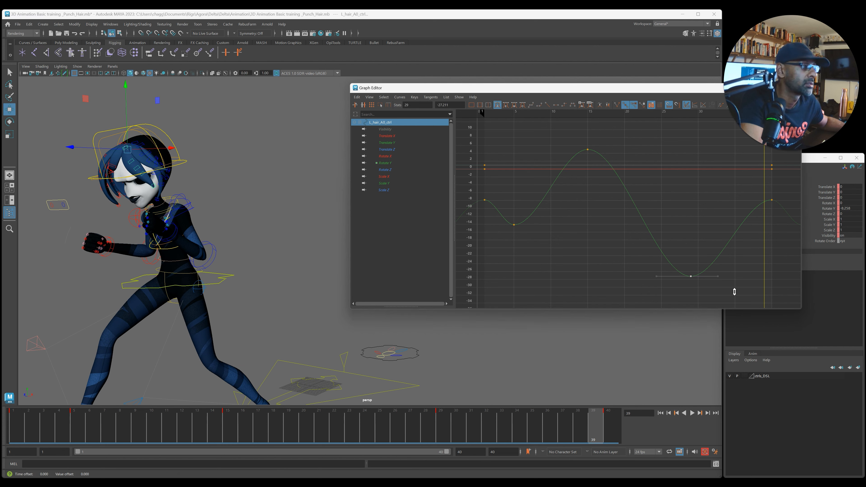
pyautogui.press('Down')
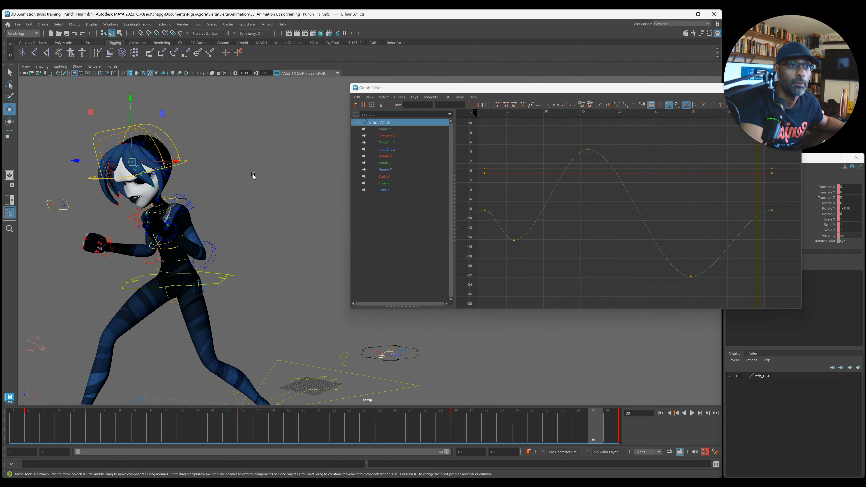
pyautogui.hotkey('alt', 'v')
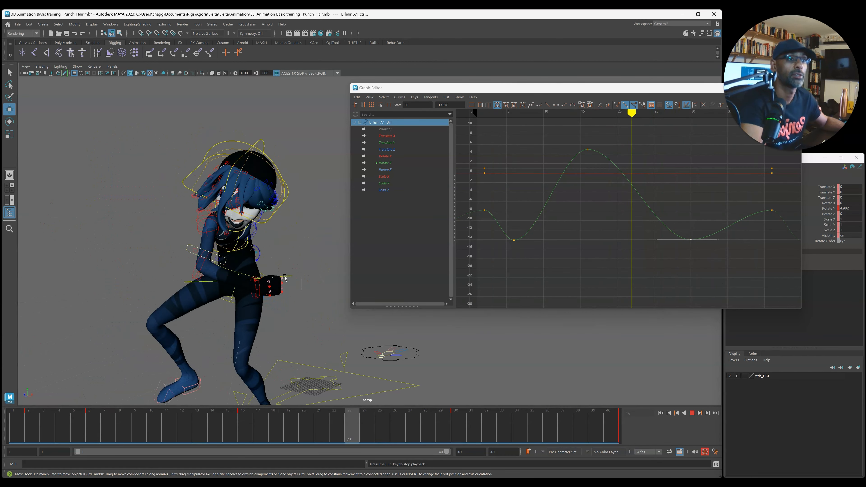
pyautogui.hotkey('alt', 'v')
pyautogui.moveTo(457, 91); pyautogui.dragTo(865, 147)
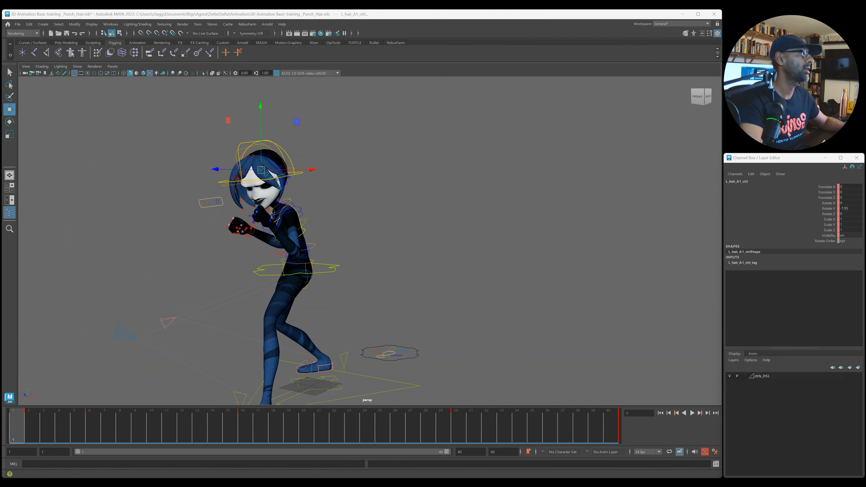
# Step: Select the L_hair_A0 to A4 controls and copy all their animation curves in the Graph Editor
pyautogui.keyDown('alt'); pyautogui.moveTo(327, 255); pyautogui.dragTo(405, 266, button='middle'); pyautogui.keyUp('alt')
pyautogui.keyDown('alt'); pyautogui.moveTo(405, 266); pyautogui.dragTo(470, 265, button='right'); pyautogui.keyUp('alt')
pyautogui.keyDown('alt'); pyautogui.moveTo(469, 265); pyautogui.dragTo(420, 313); pyautogui.keyUp('alt')
pyautogui.keyDown('alt'); pyautogui.moveTo(419, 313); pyautogui.dragTo(379, 360, button='middle'); pyautogui.keyUp('alt')
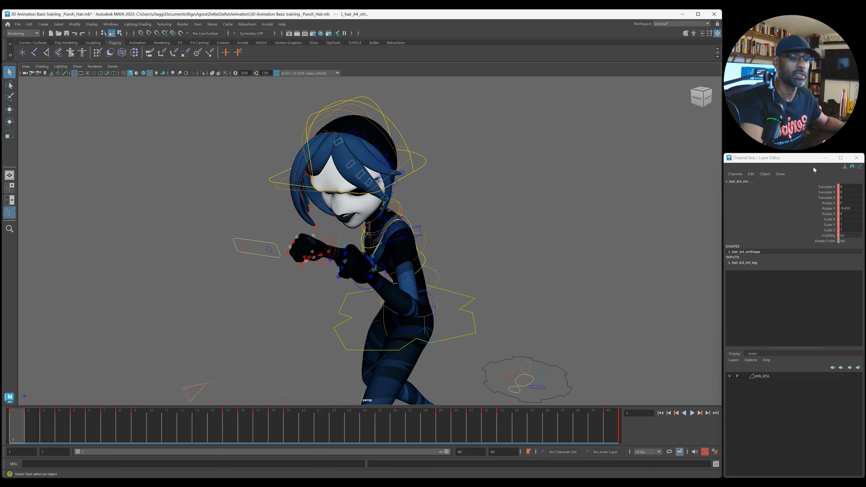
pyautogui.moveTo(865, 137); pyautogui.dragTo(182, 117)
pyautogui.keyDown('alt'); pyautogui.moveTo(292, 205); pyautogui.dragTo(255, 170, button='right'); pyautogui.keyUp('alt')
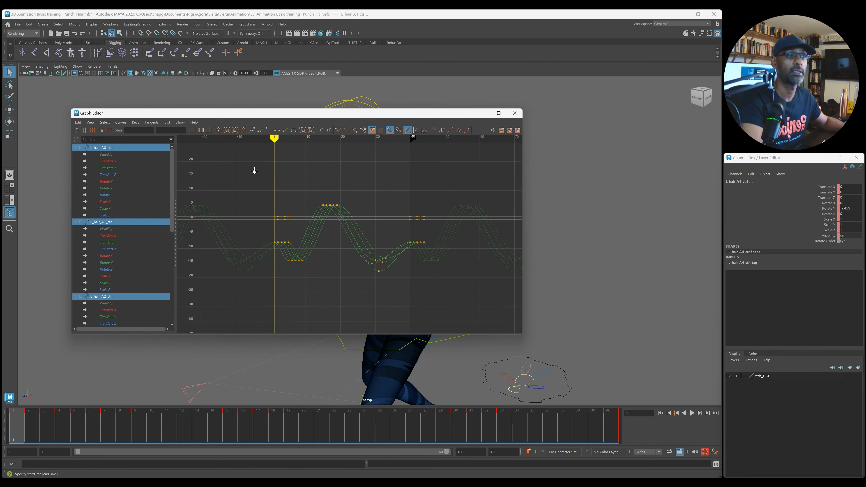
pyautogui.moveTo(502, 316); pyautogui.dragTo(502, 316)
pyautogui.click(78, 122)
pyautogui.click(95, 159)
# Step: Key the L_hair_B0–B4 and L_hair_C0–C4 controls at frame 1 and paste the copied curves onto them
pyautogui.moveTo(128, 112); pyautogui.dragTo(429, 86)
pyautogui.keyDown('alt'); pyautogui.moveTo(158, 143); pyautogui.dragTo(168, 167, button='middle'); pyautogui.keyUp('alt')
pyautogui.click(212, 167)
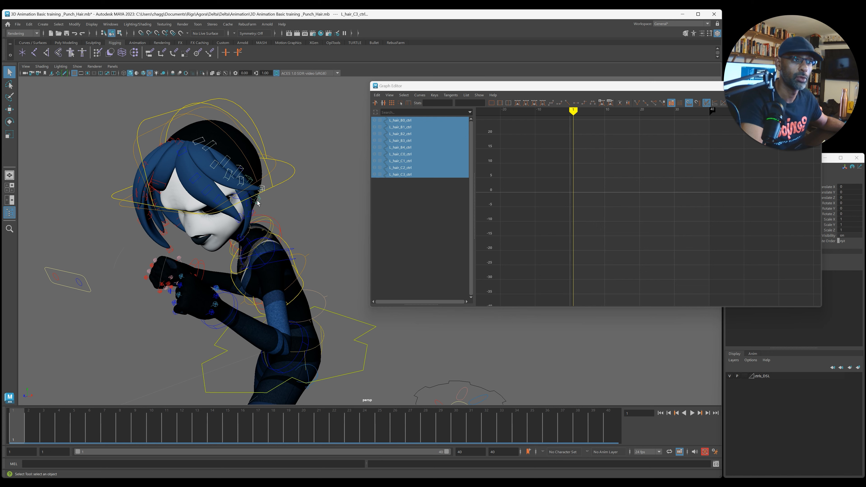
pyautogui.press('s')
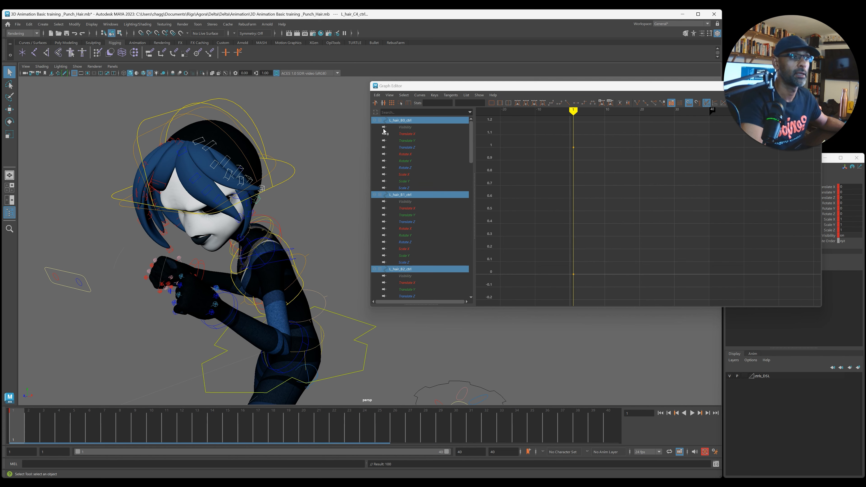
pyautogui.click(376, 95)
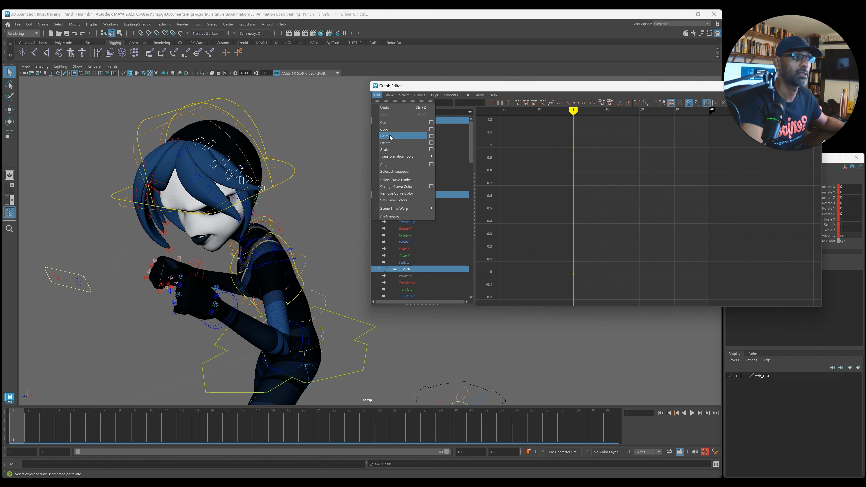
pyautogui.click(391, 136)
pyautogui.press('f')
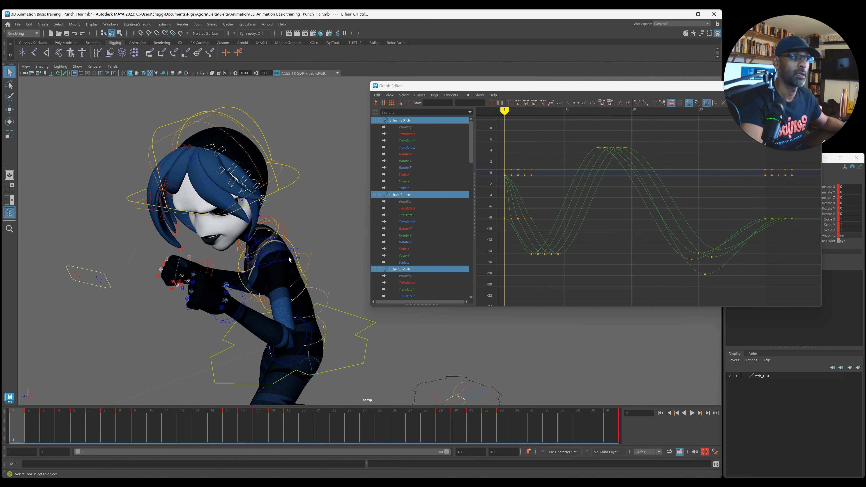
# Step: Cycle the pasted L_hair_B and L_hair_C curves with post-infinity and play the animation to check the left hair strands
pyautogui.scroll(-3, 580, 218)
pyautogui.moveTo(684, 90); pyautogui.dragTo(535, 95)
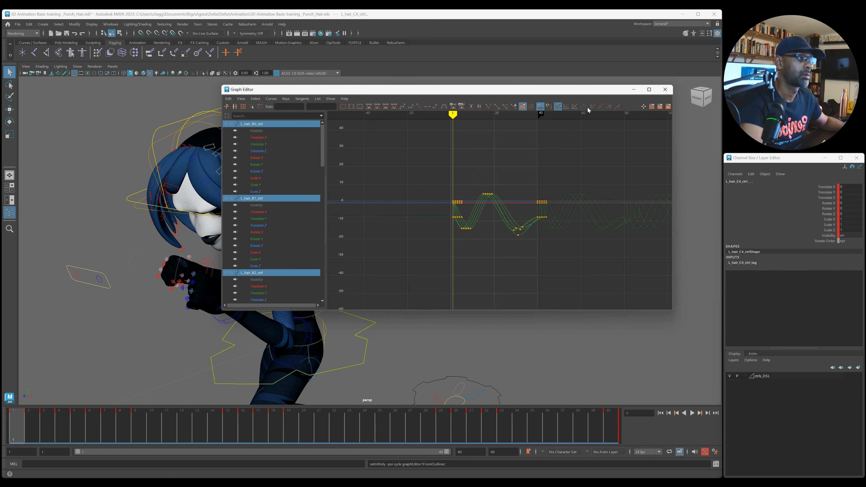
pyautogui.moveTo(537, 94); pyautogui.dragTo(757, 127)
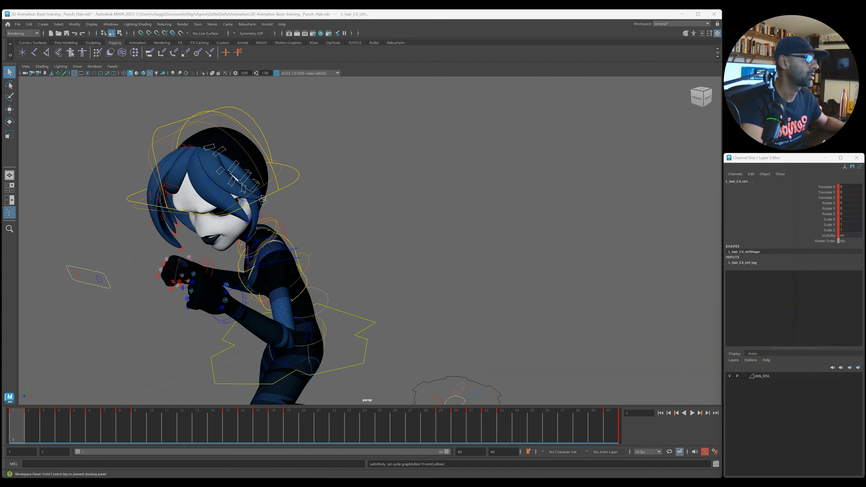
pyautogui.hotkey('alt', 'v')
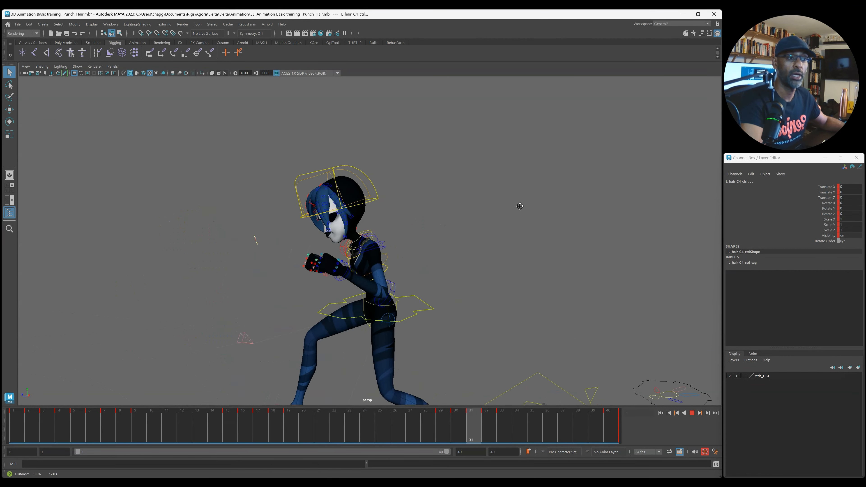
pyautogui.hotkey('alt', 'v')
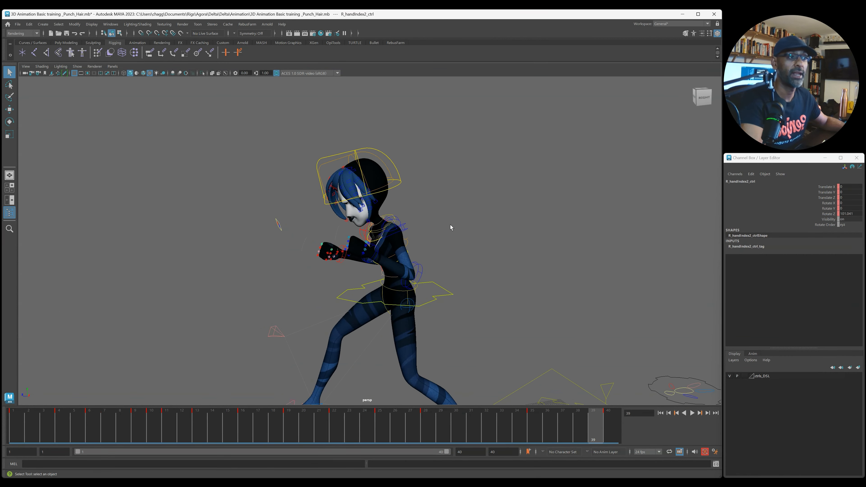
pyautogui.keyDown('alt'); pyautogui.moveTo(237, 267); pyautogui.dragTo(462, 230, button='right'); pyautogui.keyUp('alt')
pyautogui.keyDown('alt'); pyautogui.moveTo(462, 230); pyautogui.dragTo(504, 272, button='middle'); pyautogui.keyUp('alt')
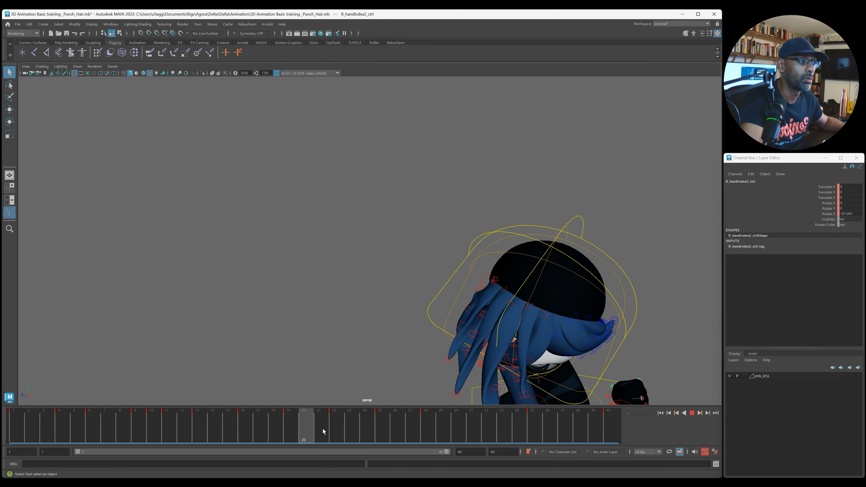
pyautogui.press('Escape')
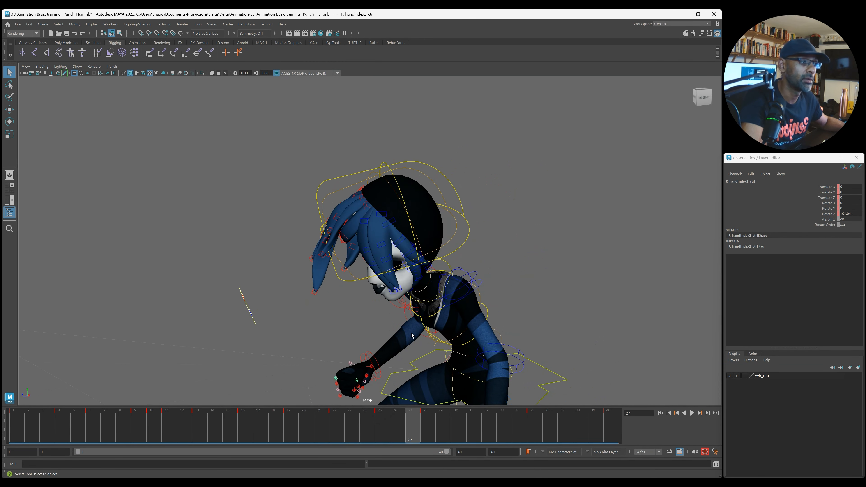
# Step: Key L_hair_C0–C4 at frame 1, try pasting the copied curves onto them with a post-infinity cycle, and play the result
pyautogui.click(391, 226)
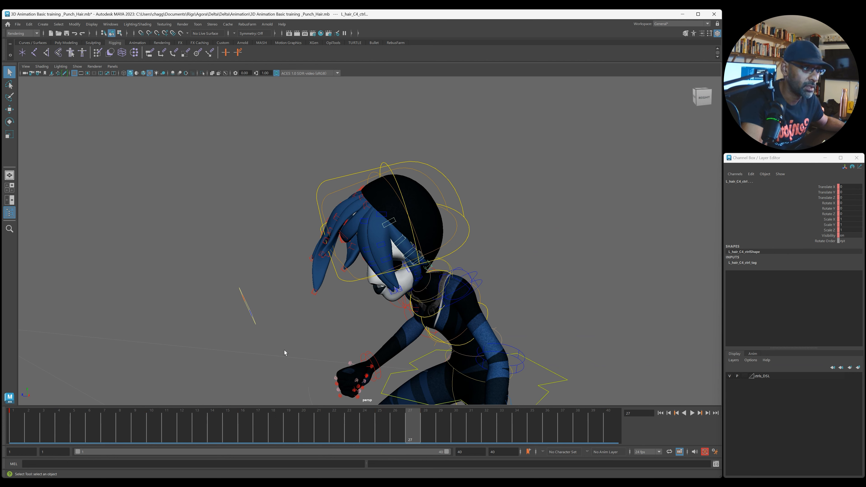
pyautogui.click(19, 426)
pyautogui.press('s')
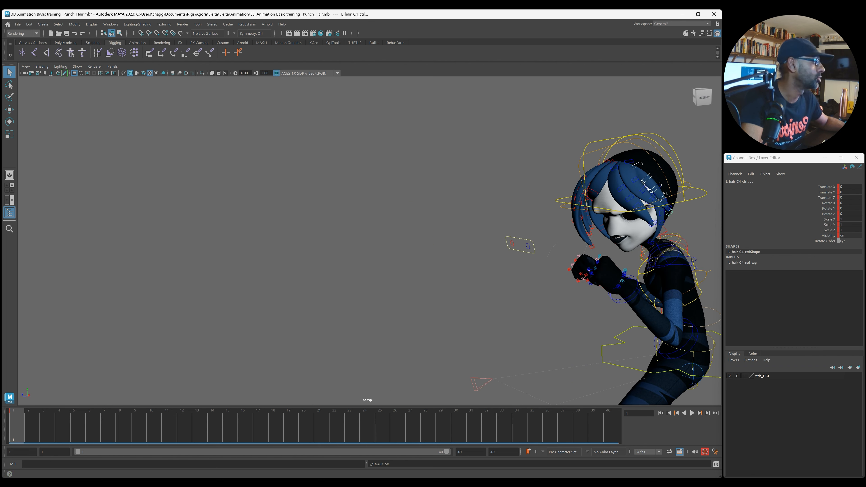
pyautogui.hotkey('ctrl', 'v')
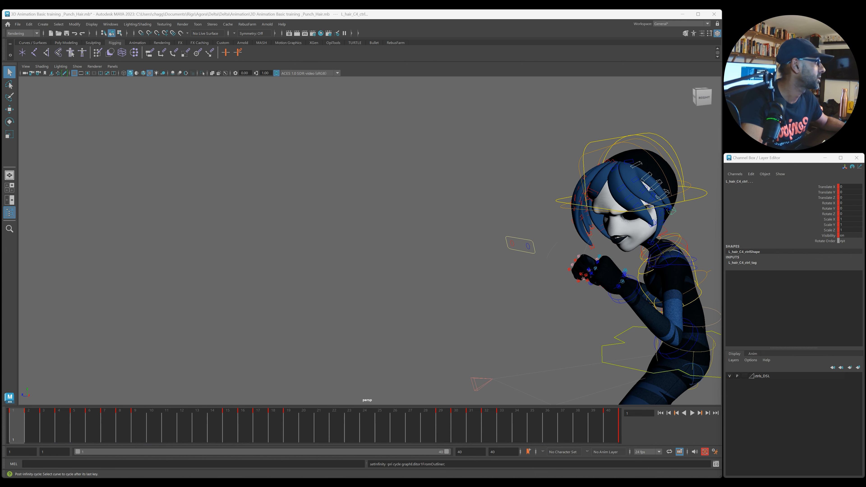
pyautogui.hotkey('alt', 'v')
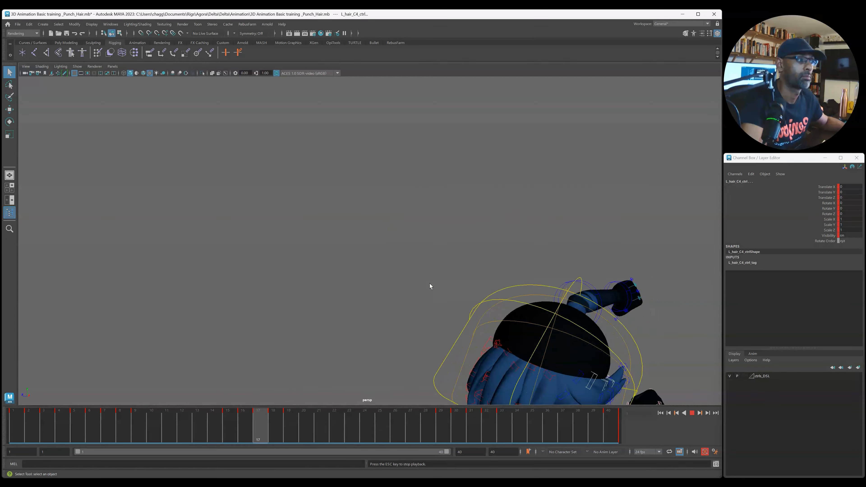
pyautogui.press('Escape')
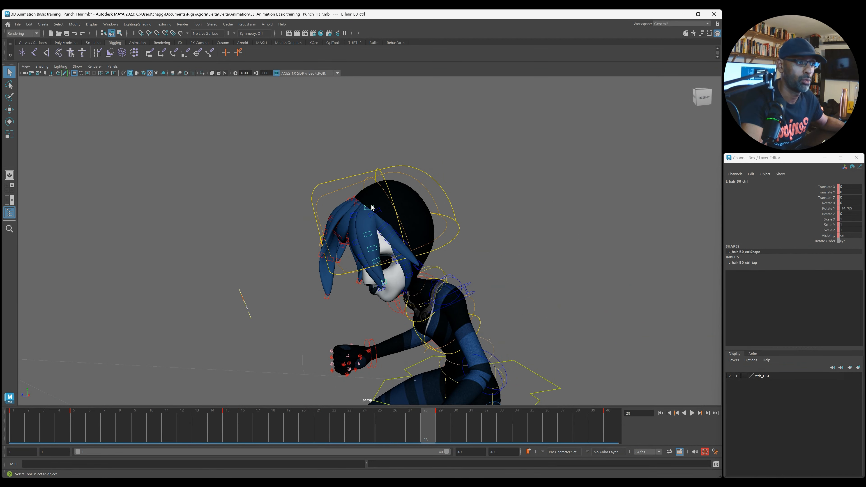
# Step: Play the animation from the front and three-quarter angles to examine how the L_hair_B and L_hair_C strands move
pyautogui.moveTo(378, 210)
pyautogui.keyDown('alt'); pyautogui.mouseDown()
pyautogui.moveTo(425, 201)
pyautogui.moveTo(389, 211)
pyautogui.mouseUp(); pyautogui.keyUp('alt')
pyautogui.hotkey('alt', 'v')
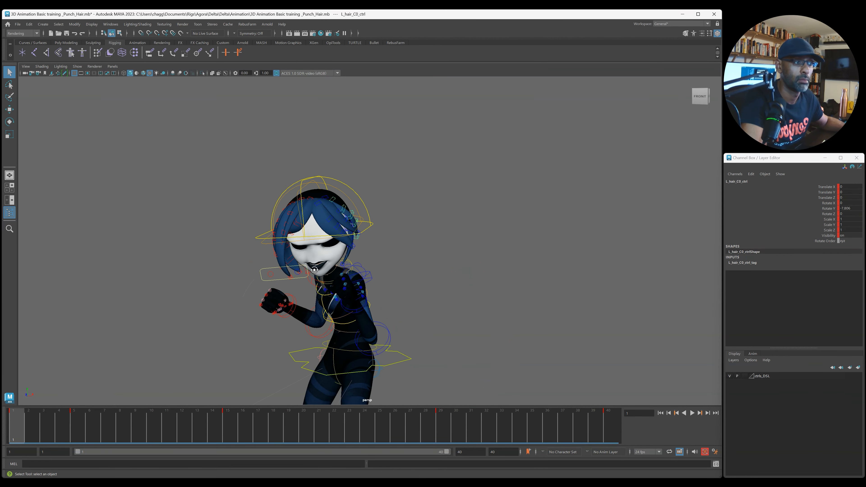
pyautogui.hotkey('alt', 'v')
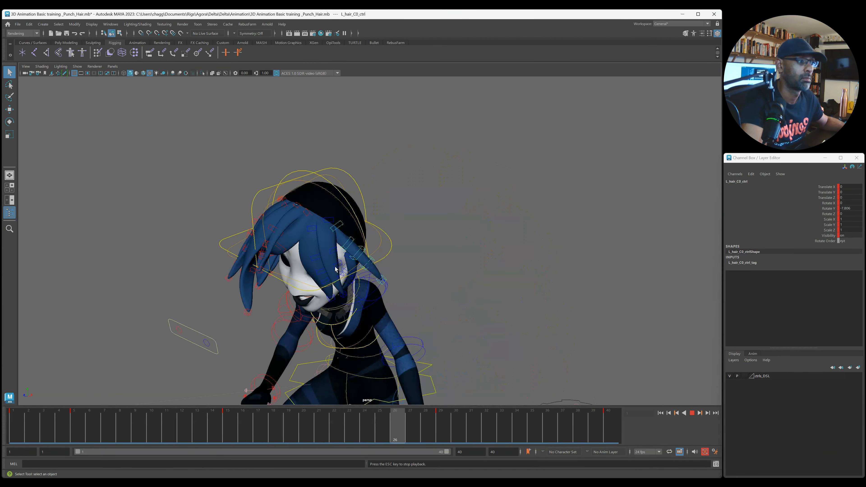
pyautogui.press('Escape')
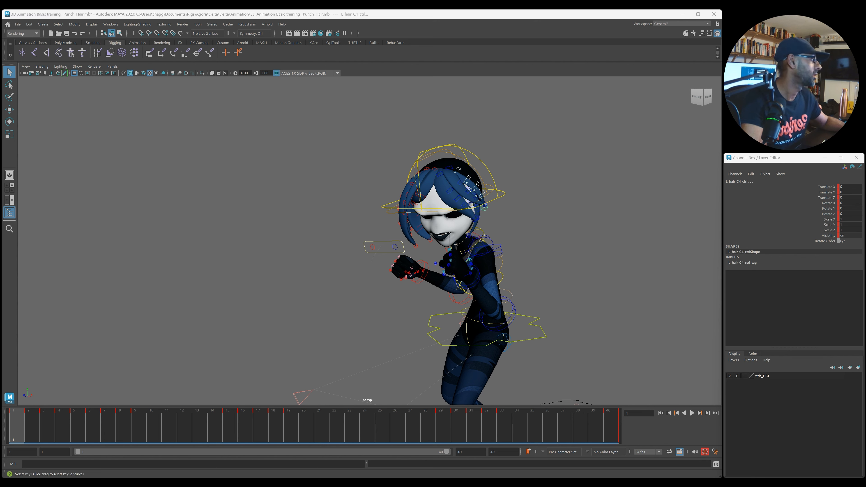
# Step: Delete all animation keys from the L_hair_C0–C4 controls and check the playback without them
pyautogui.press('Delete')
pyautogui.hotkey('alt', 'v')
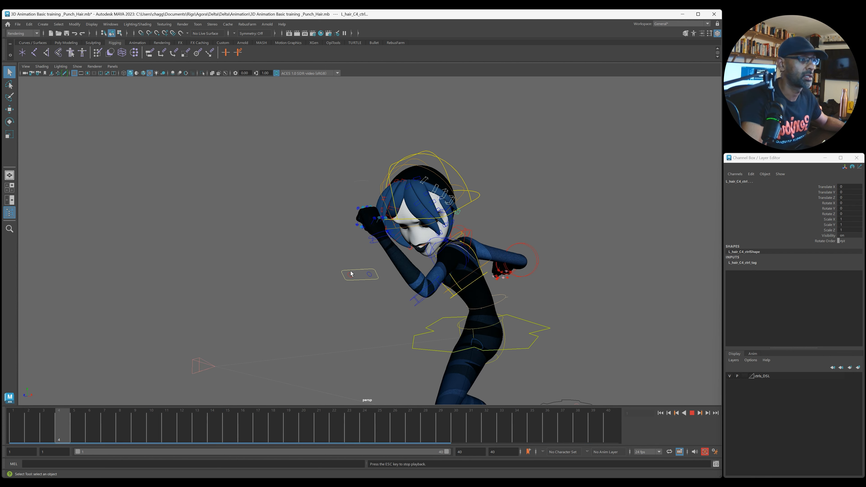
pyautogui.hotkey('alt', 'v')
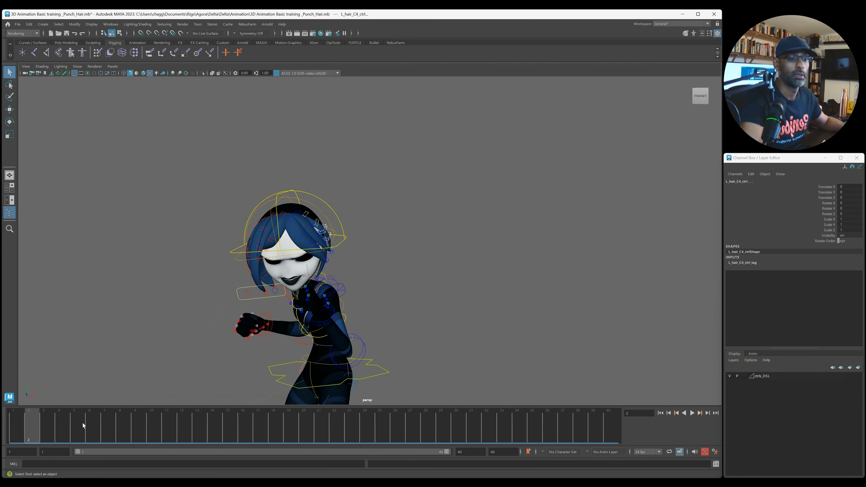
# Step: Return to frame 1, select head_settings_ctrl beside the feet and set its hood_rig_vis attribute to on
pyautogui.click(17, 426)
pyautogui.keyDown('alt'); pyautogui.moveTo(265, 284); pyautogui.dragTo(433, 254); pyautogui.keyUp('alt')
pyautogui.keyDown('alt'); pyautogui.moveTo(668, 300); pyautogui.dragTo(484, 163, button='middle'); pyautogui.keyUp('alt')
pyautogui.keyDown('alt'); pyautogui.moveTo(382, 252); pyautogui.dragTo(430, 262); pyautogui.keyUp('alt')
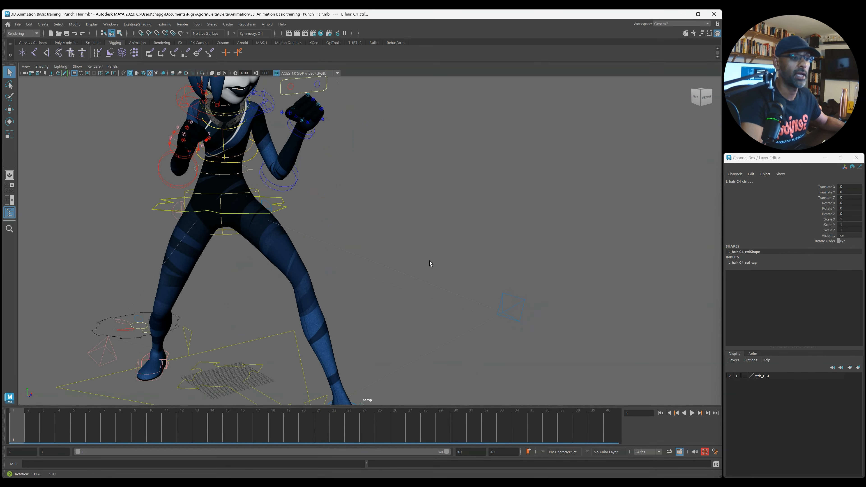
pyautogui.keyDown('alt'); pyautogui.moveTo(430, 262); pyautogui.dragTo(188, 304, button='right'); pyautogui.keyUp('alt')
pyautogui.keyDown('alt'); pyautogui.moveTo(198, 315); pyautogui.dragTo(148, 301); pyautogui.keyUp('alt')
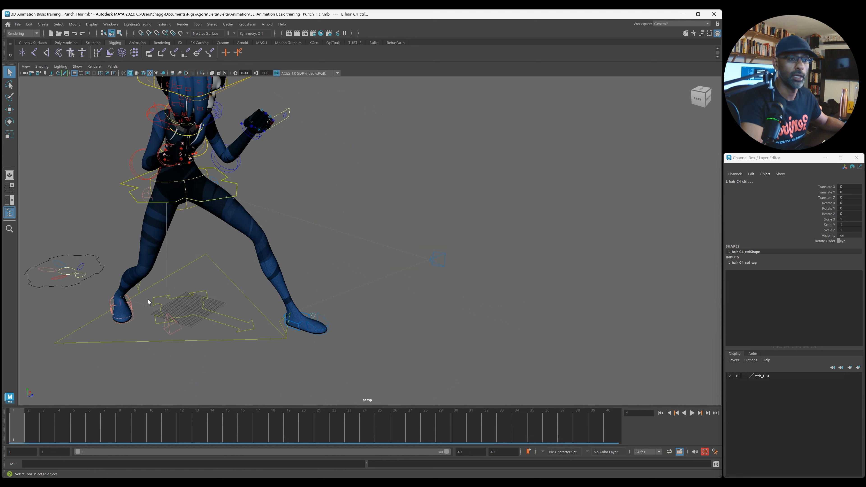
pyautogui.click(85, 275)
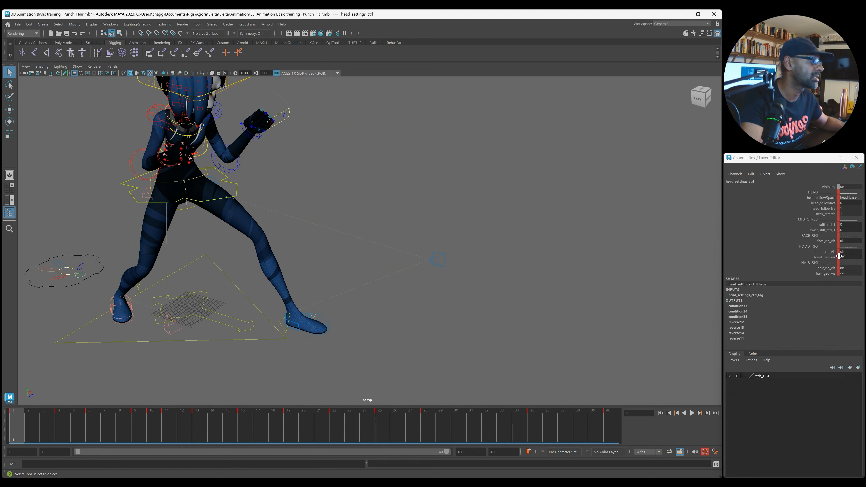
pyautogui.click(825, 253)
pyautogui.moveTo(559, 238); pyautogui.dragTo(584, 240, button='middle')
# Step: Play the animation with the hood controls shown and examine the head, hood and hair up close
pyautogui.keyDown('alt'); pyautogui.moveTo(584, 240); pyautogui.dragTo(459, 320); pyautogui.keyUp('alt')
pyautogui.hotkey('alt', 'v')
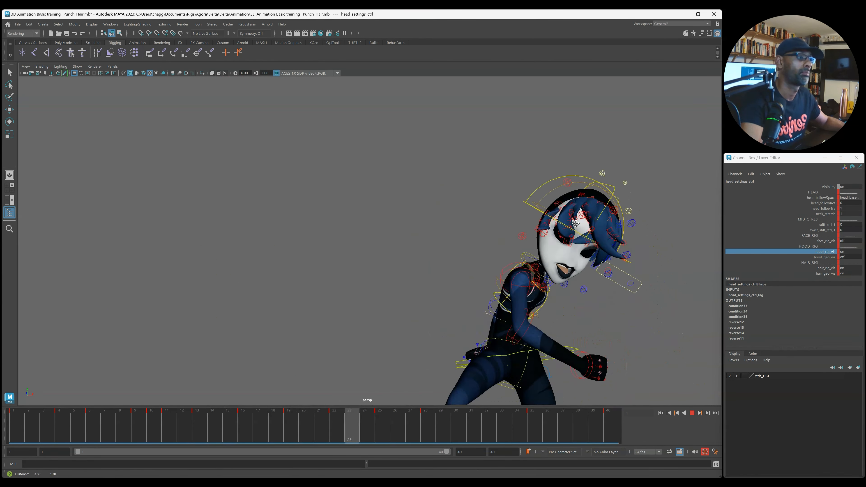
pyautogui.keyDown('alt'); pyautogui.moveTo(624, 245); pyautogui.dragTo(569, 258); pyautogui.keyUp('alt')
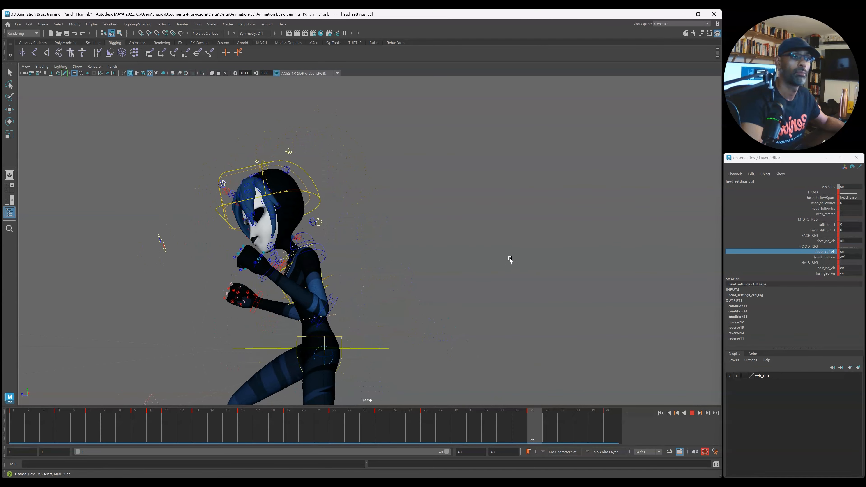
pyautogui.hotkey('alt', 'v')
pyautogui.keyDown('alt'); pyautogui.moveTo(473, 265); pyautogui.dragTo(579, 265, button='right'); pyautogui.keyUp('alt')
pyautogui.keyDown('alt'); pyautogui.moveTo(579, 265); pyautogui.dragTo(422, 281, button='middle'); pyautogui.keyUp('alt')
pyautogui.keyDown('alt'); pyautogui.moveTo(423, 281); pyautogui.dragTo(356, 193); pyautogui.keyUp('alt')
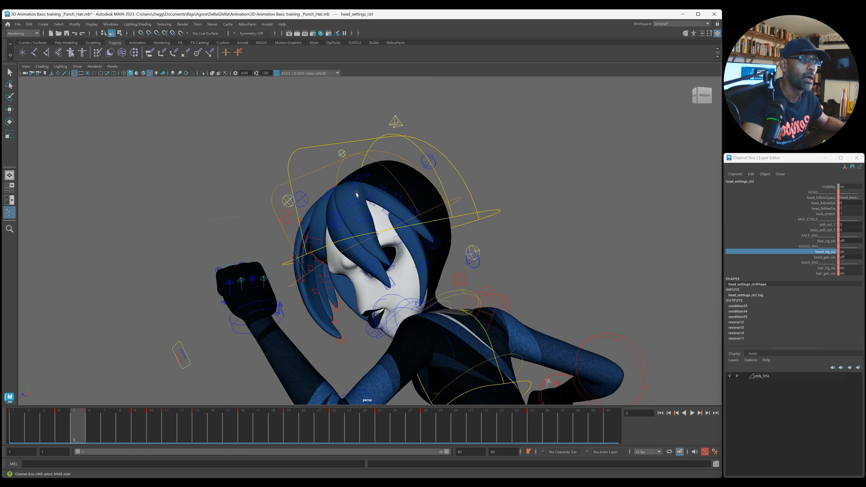
# Step: Try rotating the root control L_hair_C0_ctrl of the C hair strand on frame 1
pyautogui.click(355, 178)
pyautogui.click(367, 180)
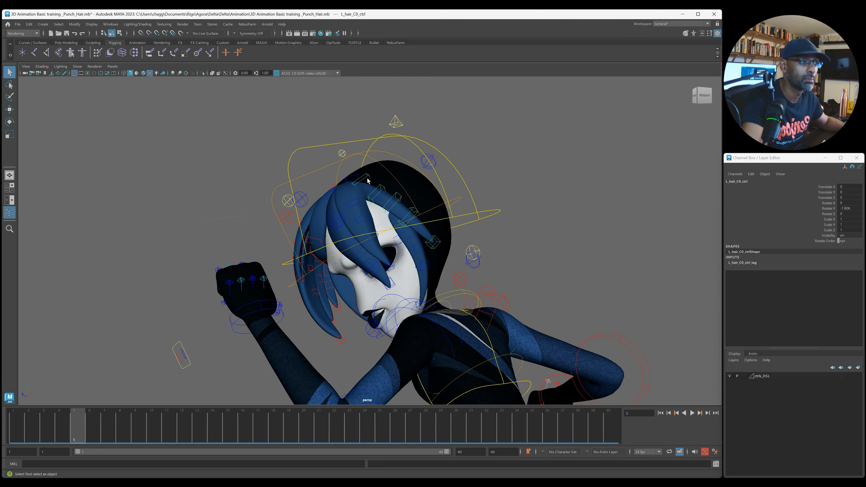
pyautogui.click(13, 423)
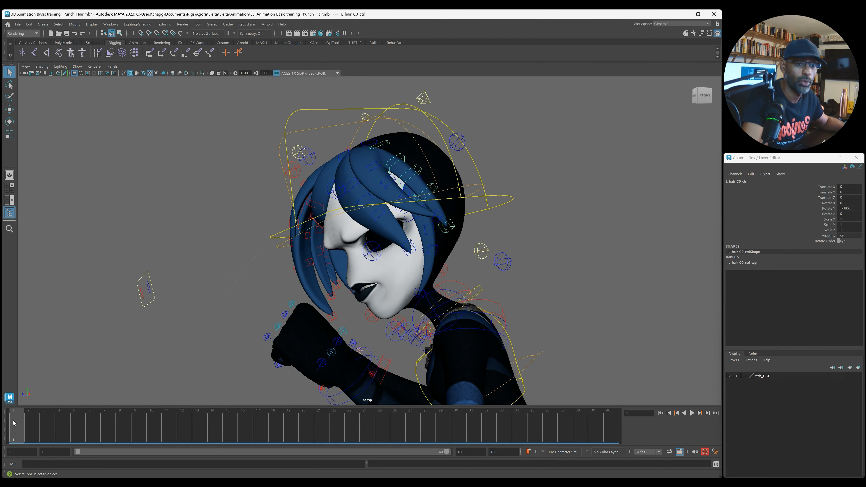
pyautogui.press('e')
pyautogui.moveTo(445, 185)
pyautogui.mouseDown()
pyautogui.moveTo(431, 193)
pyautogui.moveTo(446, 191)
pyautogui.mouseUp()
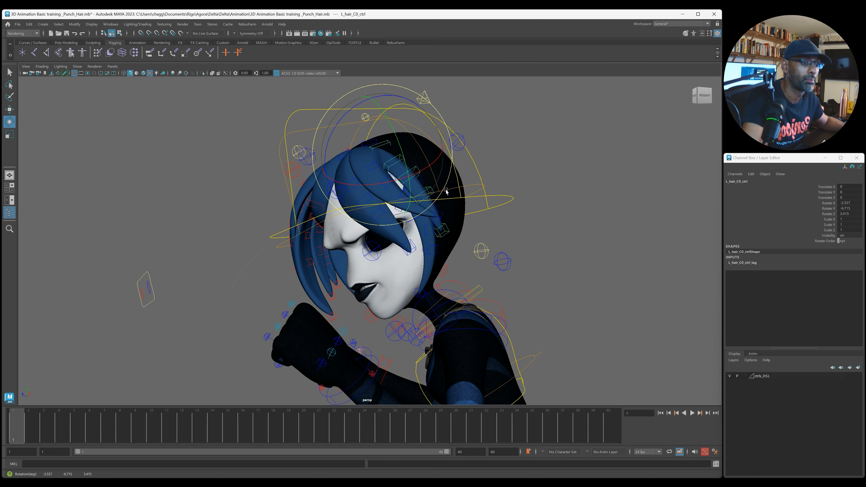
# Step: Key all five L_hair_C controls on frame 1, paste the copied hair animation onto them and play it back
pyautogui.press('q')
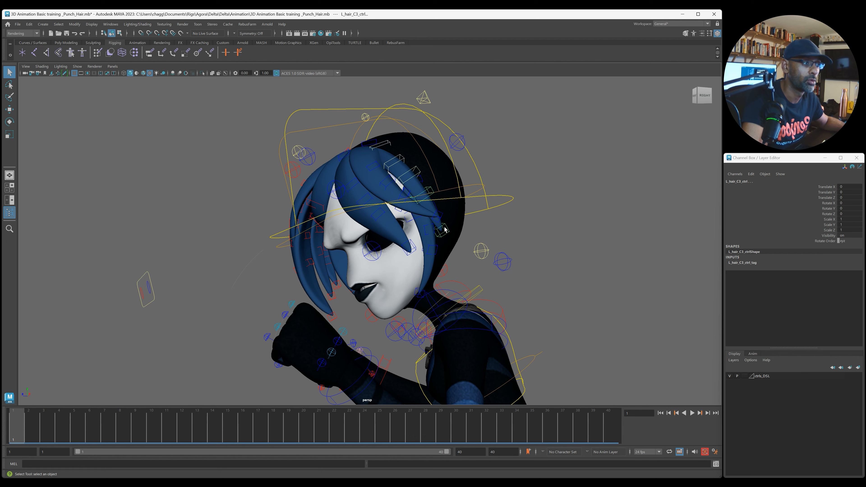
pyautogui.press('s')
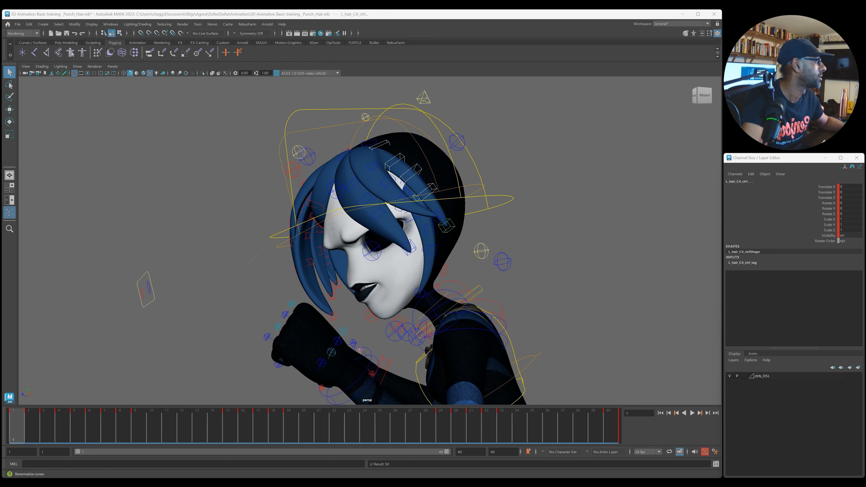
pyautogui.hotkey('alt', 'v')
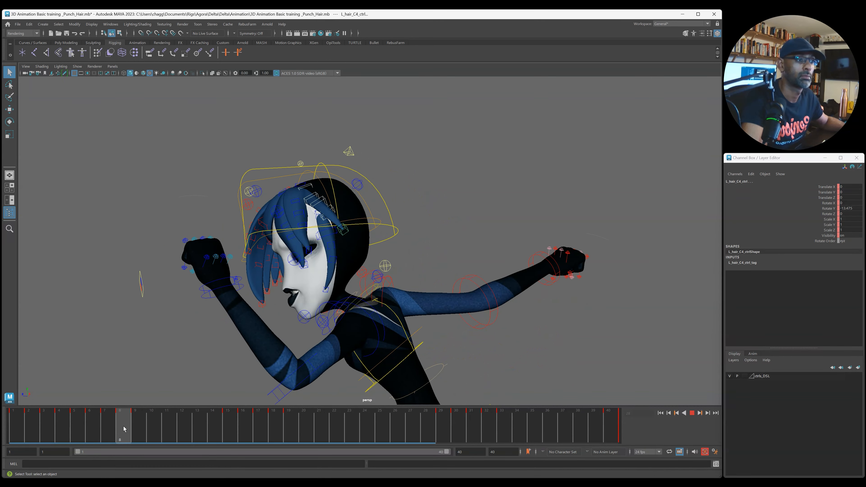
pyautogui.scroll(5, 433, 221)
pyautogui.keyDown('alt'); pyautogui.moveTo(433, 221); pyautogui.dragTo(556, 216); pyautogui.keyUp('alt')
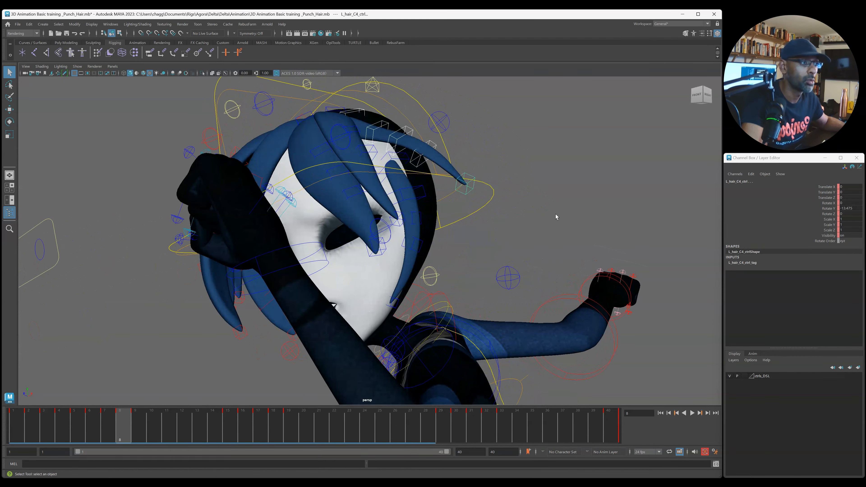
# Step: Key the L_hair_D strand controls on frame 1, paste the copied hair animation onto them and play it back
pyautogui.click(557, 217)
pyautogui.keyDown('alt'); pyautogui.moveTo(397, 173); pyautogui.dragTo(383, 153); pyautogui.keyUp('alt')
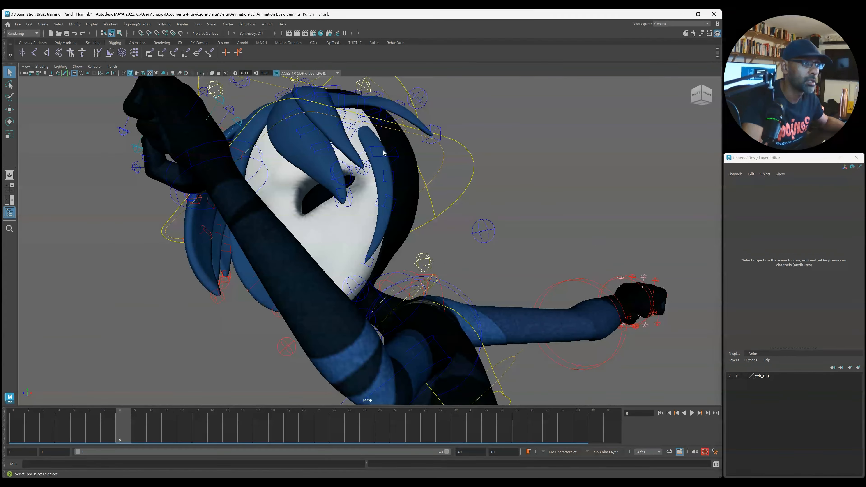
pyautogui.click(362, 121)
pyautogui.keyDown('alt'); pyautogui.moveTo(361, 122); pyautogui.dragTo(370, 256); pyautogui.keyUp('alt')
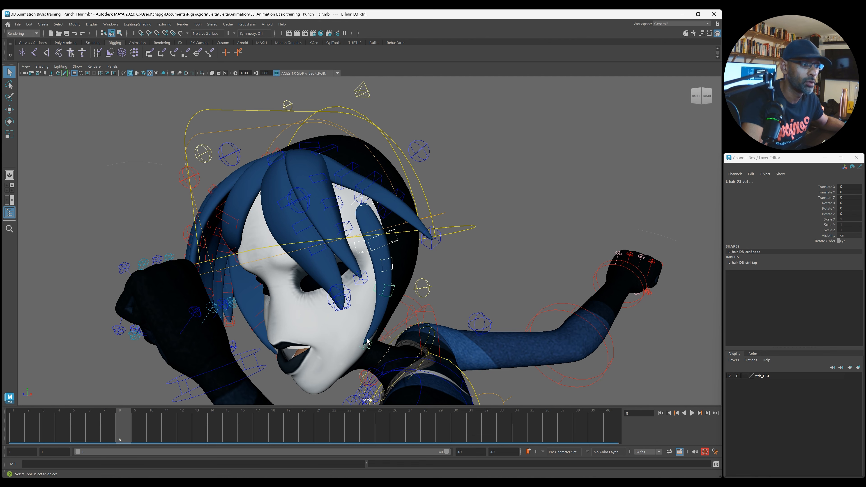
pyautogui.click(19, 429)
pyautogui.press('s')
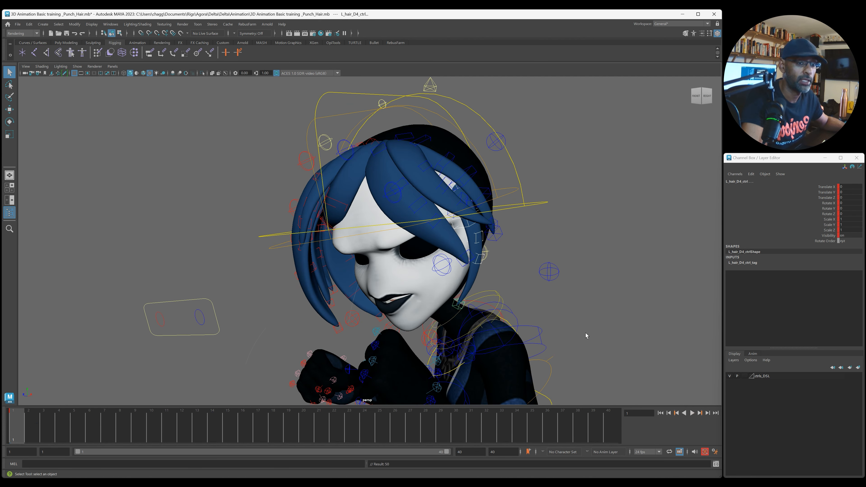
pyautogui.hotkey('ctrl', 'v')
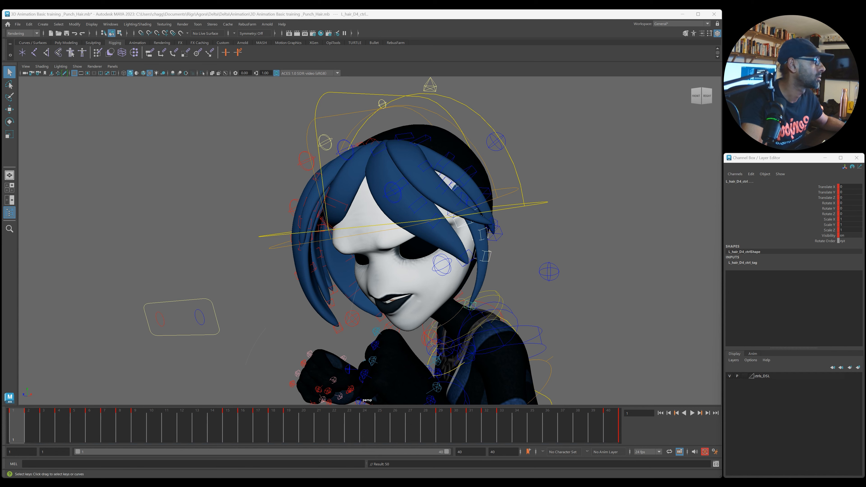
pyautogui.moveTo(399, 423); pyautogui.dragTo(276, 426)
pyautogui.hotkey('alt', 'v')
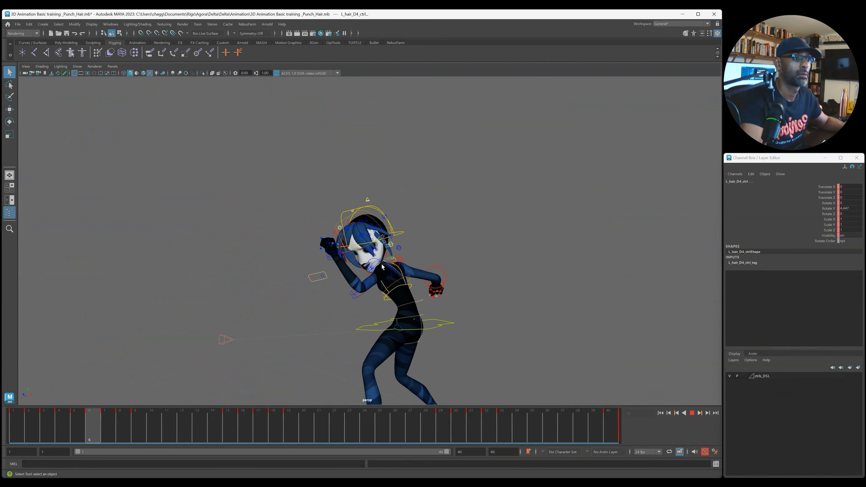
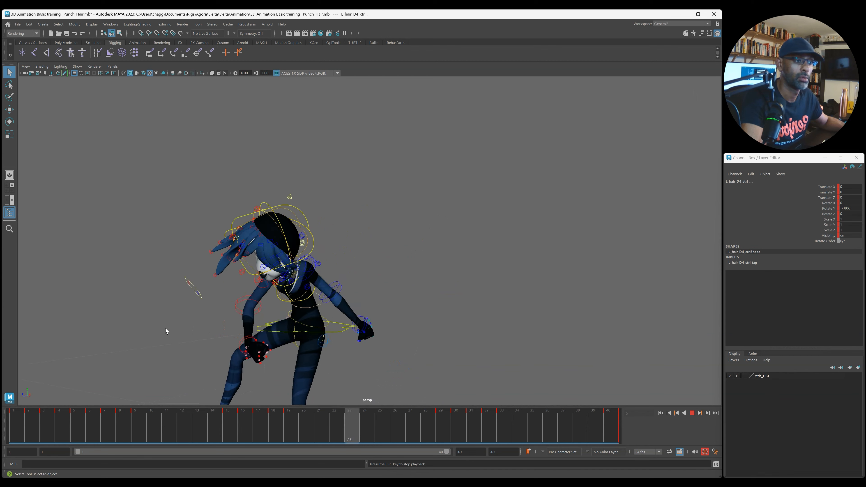
pyautogui.press('Escape')
# Step: Return to frame 1 with L_hair_C0_ctrl selected and open its animation curves in the Graph Editor
pyautogui.press('f')
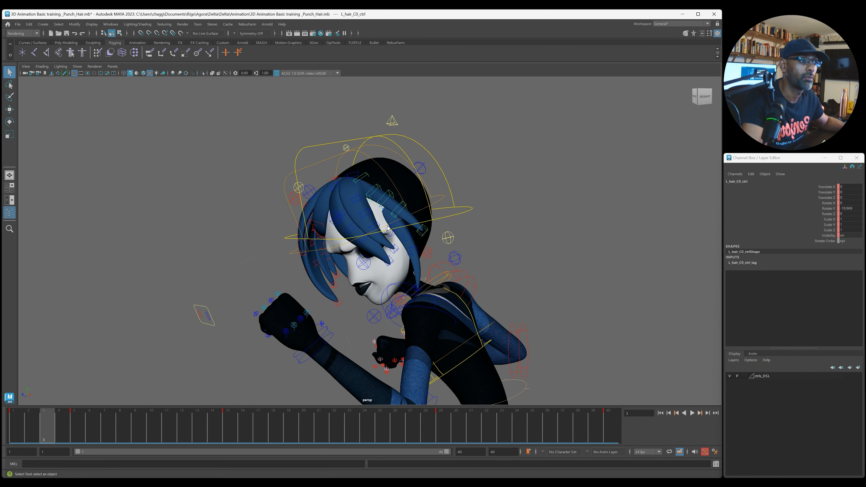
pyautogui.moveTo(66, 430); pyautogui.dragTo(15, 425)
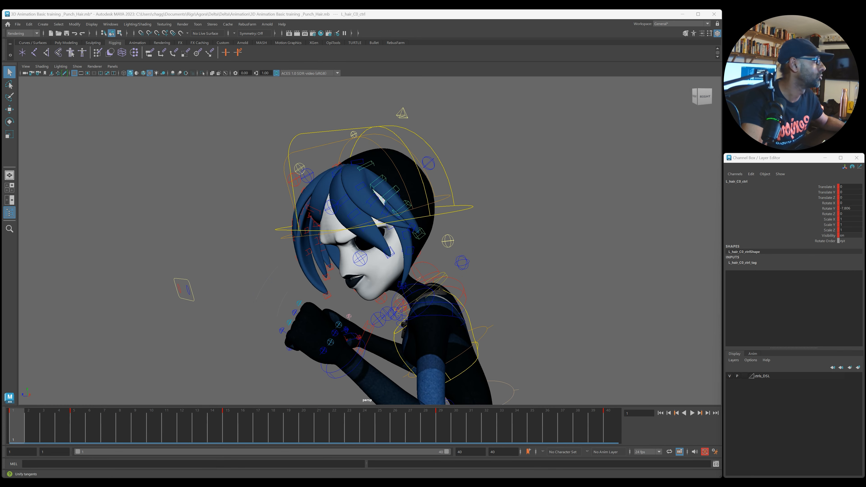
pyautogui.keyDown('alt'); pyautogui.moveTo(516, 211); pyautogui.dragTo(353, 205, button='middle'); pyautogui.keyUp('alt')
pyautogui.keyDown('alt'); pyautogui.moveTo(353, 205); pyautogui.dragTo(382, 204); pyautogui.keyUp('alt')
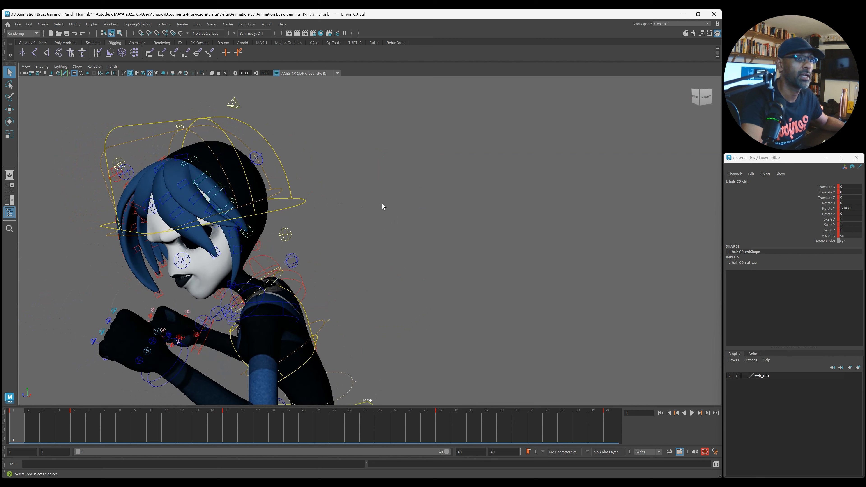
pyautogui.moveTo(865, 136); pyautogui.dragTo(396, 73)
# Step: Try offsetting the Rotate Y and Rotate Z curves of L_hair_C0_ctrl vertically, undoing the curve edits
pyautogui.moveTo(457, 150); pyautogui.dragTo(626, 271)
pyautogui.keyDown('shift'); pyautogui.moveTo(610, 257); pyautogui.dragTo(612, 244, button='middle'); pyautogui.keyUp('shift')
pyautogui.hotkey('ctrl', 'z')
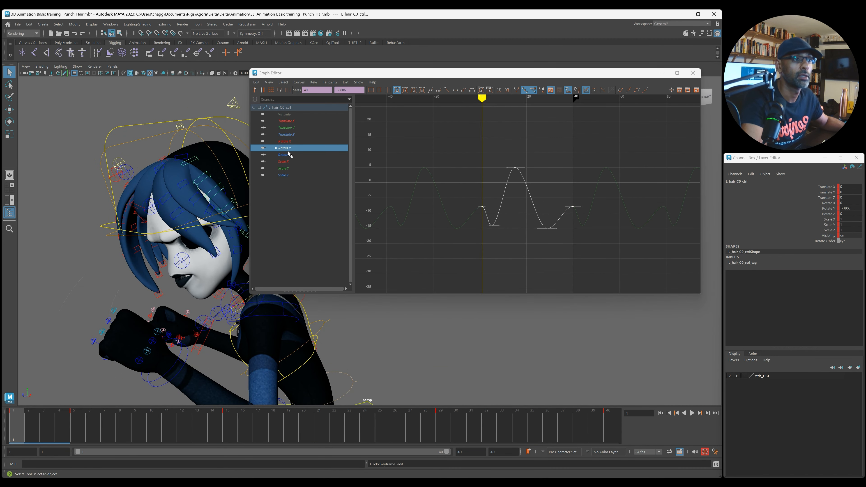
pyautogui.click(288, 154)
pyautogui.keyDown('alt'); pyautogui.moveTo(568, 182); pyautogui.dragTo(482, 171, button='right'); pyautogui.keyUp('alt')
pyautogui.hotkey('ctrl', 'z')
pyautogui.keyDown('alt'); pyautogui.moveTo(602, 232); pyautogui.dragTo(457, 159, button='right'); pyautogui.keyUp('alt')
# Step: Lower the whole Rotate X curve of L_hair_C0_ctrl to -6.826
pyautogui.click(319, 141)
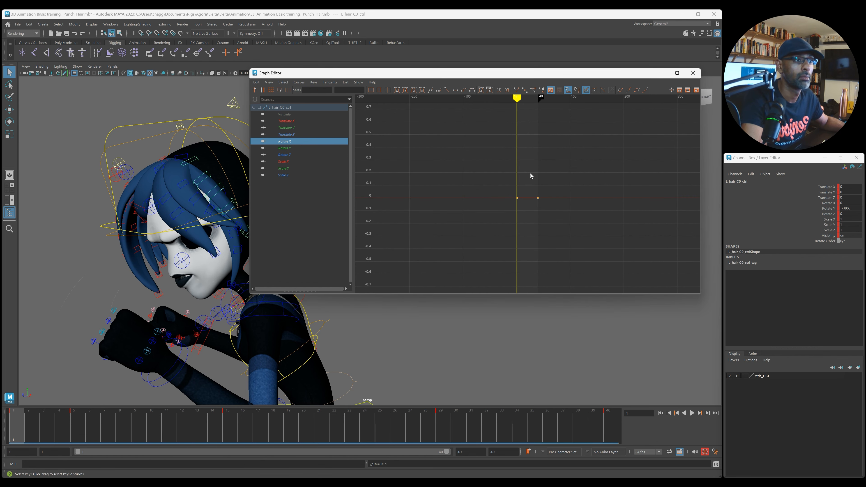
pyautogui.keyDown('shift'); pyautogui.moveTo(572, 179); pyautogui.dragTo(577, 258, button='middle'); pyautogui.keyUp('shift')
pyautogui.keyDown('alt'); pyautogui.moveTo(578, 258); pyautogui.dragTo(537, 149, button='right'); pyautogui.keyUp('alt')
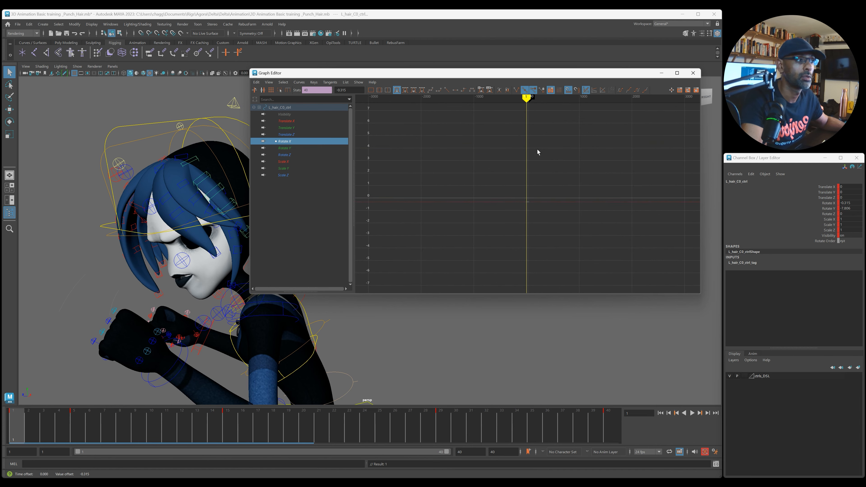
pyautogui.keyDown('shift'); pyautogui.moveTo(538, 150); pyautogui.dragTo(551, 240, button='middle'); pyautogui.keyUp('shift')
pyautogui.keyDown('alt'); pyautogui.moveTo(551, 241); pyautogui.dragTo(573, 156, button='right'); pyautogui.keyUp('alt')
pyautogui.keyDown('shift'); pyautogui.moveTo(574, 156); pyautogui.dragTo(574, 155, button='middle'); pyautogui.keyUp('shift')
# Step: Move the Graph Editor aside and play the punch animation to examine how the hair strands swing
pyautogui.hotkey('alt', 'v')
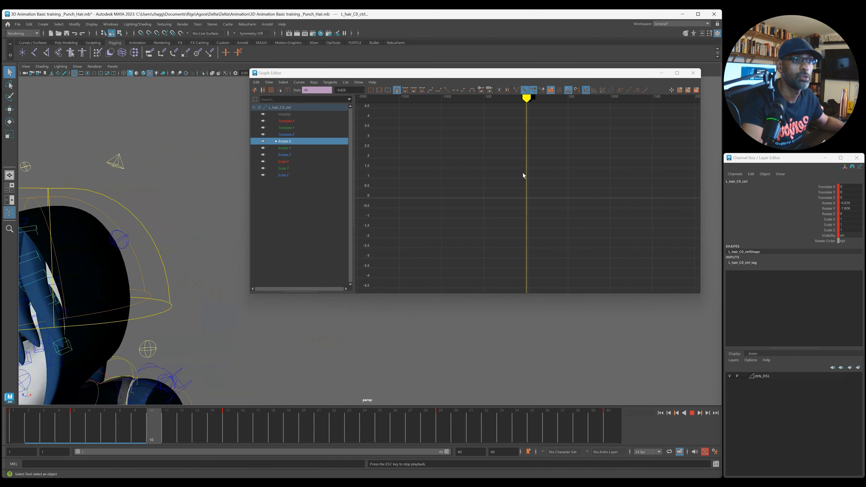
pyautogui.moveTo(424, 75); pyautogui.dragTo(591, 100)
pyautogui.hotkey('alt', 'v')
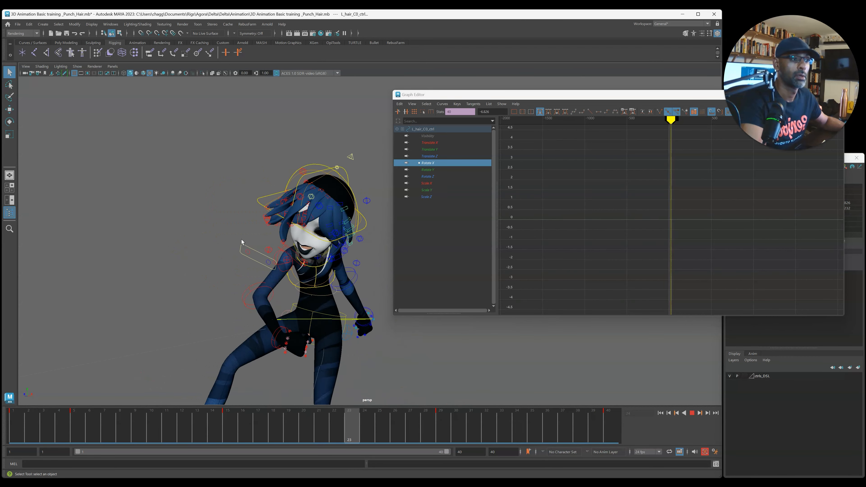
pyautogui.hotkey('alt', 'v')
pyautogui.hotkey('alt', 'v')
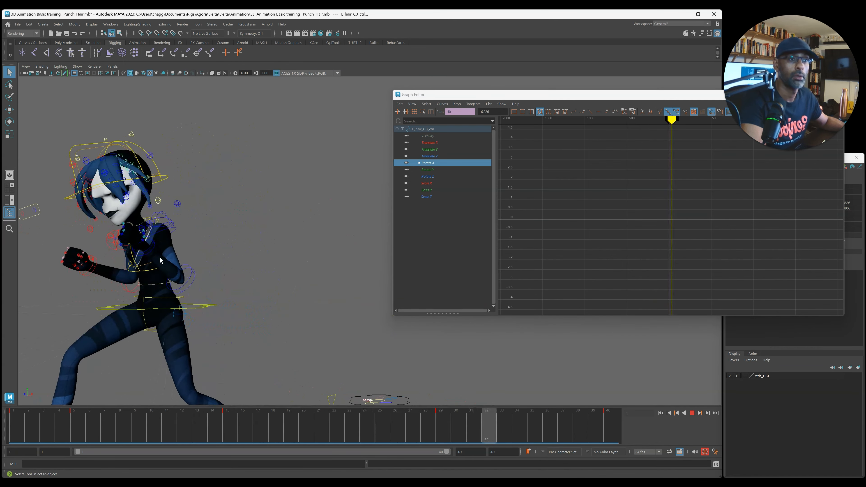
pyautogui.hotkey('alt', 'v')
pyautogui.hotkey('alt', 'v')
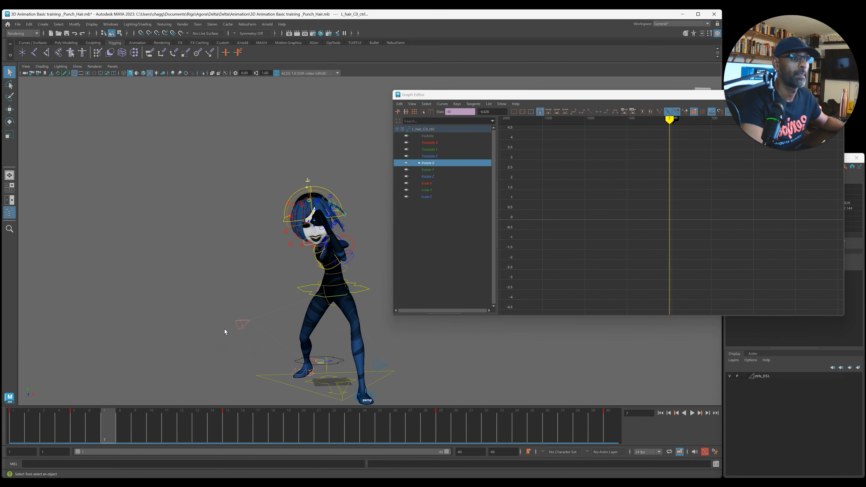
# Step: Hide the rig controls, replay the punch from other angles and examine the left hair strands up close
pyautogui.keyDown('alt'); pyautogui.moveTo(195, 279); pyautogui.dragTo(235, 286); pyautogui.keyUp('alt')
pyautogui.hotkey('alt', '1')
pyautogui.keyDown('alt'); pyautogui.moveTo(288, 262); pyautogui.dragTo(255, 255, button='right'); pyautogui.keyUp('alt')
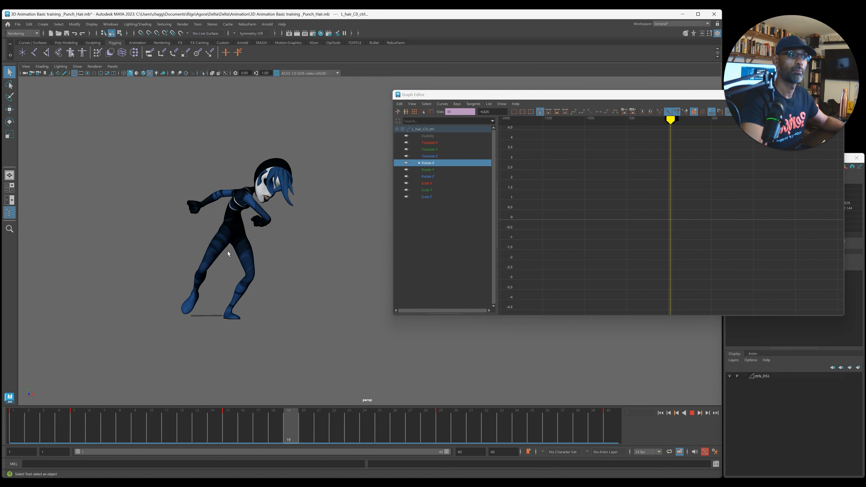
pyautogui.keyDown('alt'); pyautogui.moveTo(230, 253); pyautogui.dragTo(195, 258); pyautogui.keyUp('alt')
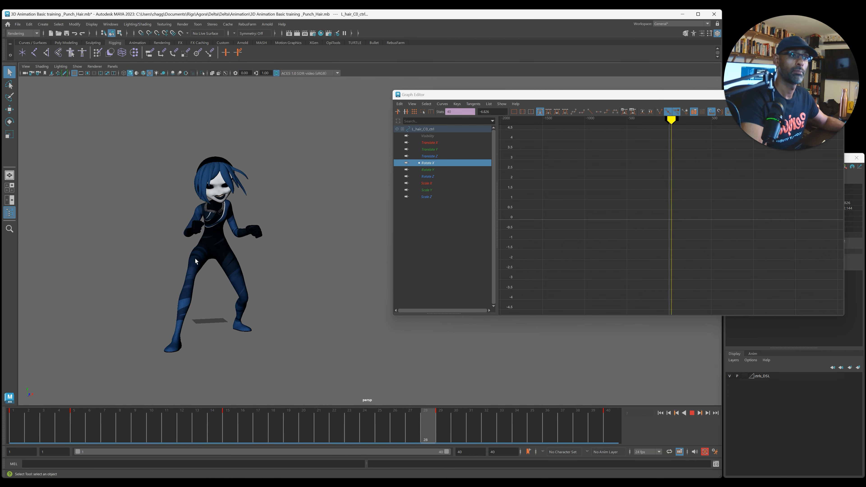
pyautogui.hotkey('alt', 'v')
pyautogui.keyDown('alt'); pyautogui.moveTo(198, 259); pyautogui.dragTo(247, 178, button='right'); pyautogui.keyUp('alt')
pyautogui.keyDown('alt'); pyautogui.moveTo(247, 177); pyautogui.dragTo(283, 238, button='middle'); pyautogui.keyUp('alt')
pyautogui.keyDown('alt'); pyautogui.moveTo(163, 238); pyautogui.dragTo(236, 239, button='right'); pyautogui.keyUp('alt')
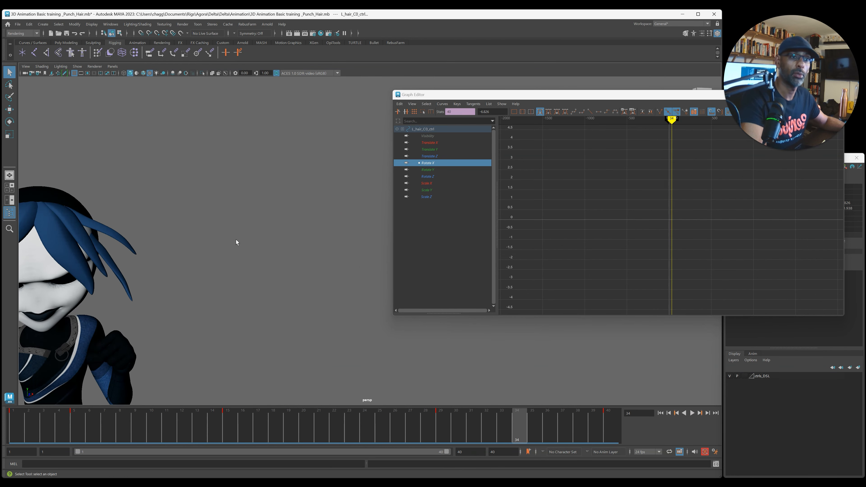
pyautogui.keyDown('alt'); pyautogui.moveTo(236, 239); pyautogui.dragTo(302, 235, button='middle'); pyautogui.keyUp('alt')
pyautogui.keyDown('alt'); pyautogui.moveTo(302, 235); pyautogui.dragTo(289, 232); pyautogui.keyUp('alt')
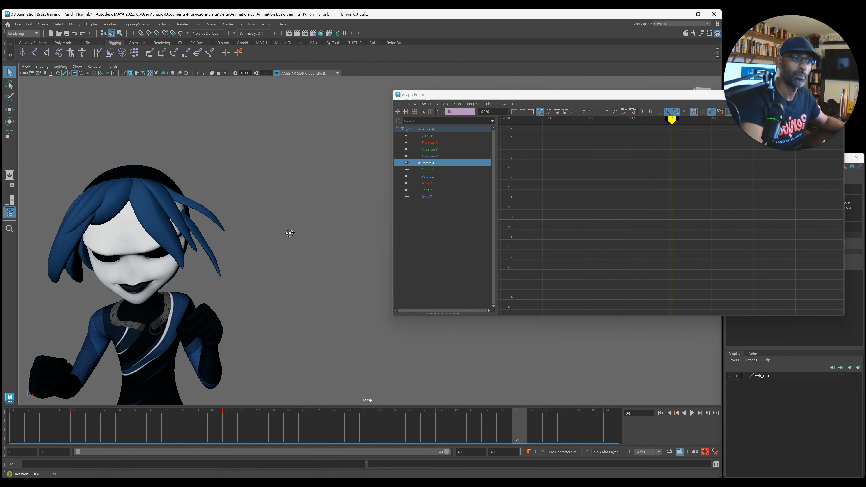
# Step: Delete all keys from L_hair_C0_ctrl through L_hair_C4_ctrl and set a fresh key on frame 1
pyautogui.hotkey('alt', '1')
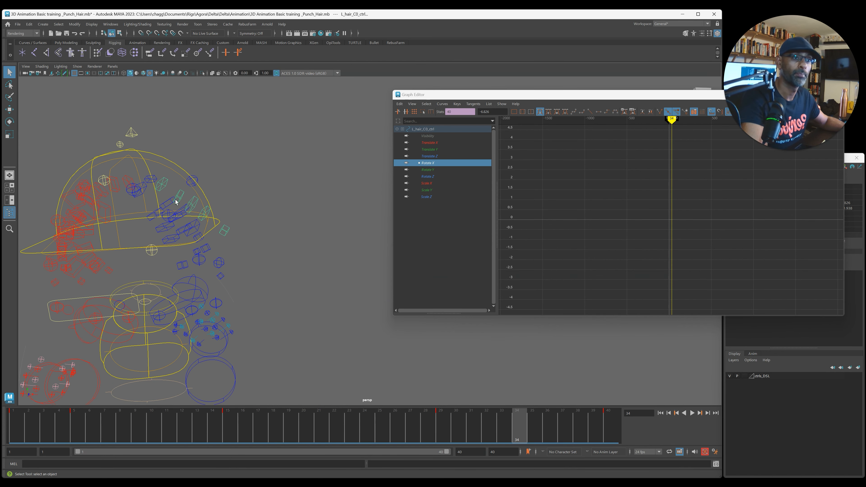
pyautogui.click(157, 181)
pyautogui.moveTo(164, 184); pyautogui.dragTo(191, 203)
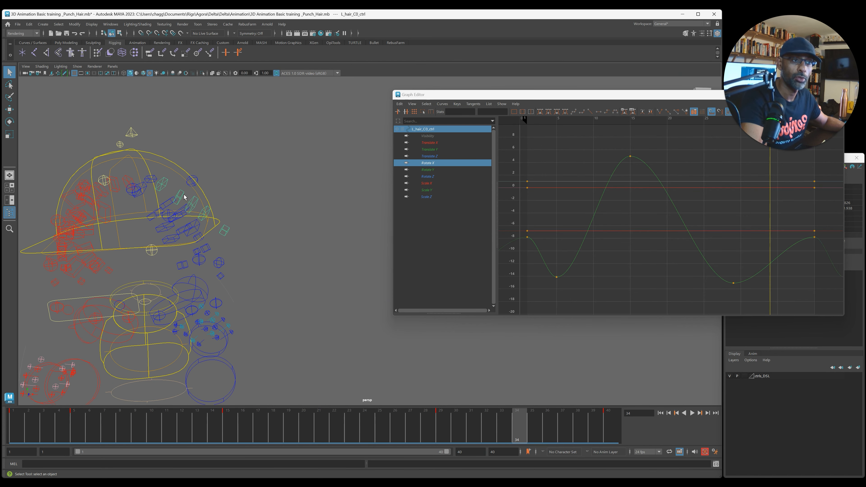
pyautogui.keyDown('shift'); pyautogui.click(206, 210); pyautogui.keyUp('shift')
pyautogui.keyDown('shift'); pyautogui.click(225, 232); pyautogui.keyUp('shift')
pyautogui.hotkey('alt', 'shift', 'v')
pyautogui.press('a')
pyautogui.moveTo(578, 190); pyautogui.dragTo(788, 288)
pyautogui.press('Delete')
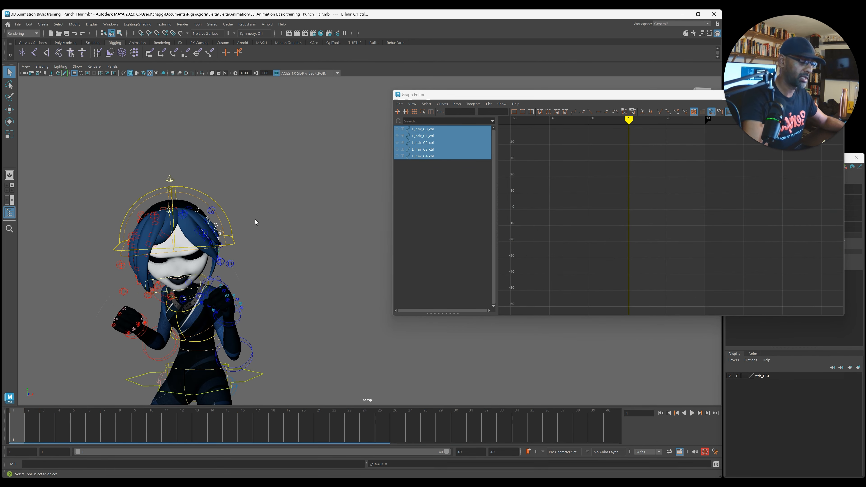
pyautogui.press('s')
# Step: On frame 6, rotate the five L_hair_C controls together to bring L_hair_C4_ctrl's Rotate X to -10.324
pyautogui.keyDown('alt'); pyautogui.moveTo(150, 307); pyautogui.dragTo(78, 300); pyautogui.keyUp('alt')
pyautogui.keyDown('alt'); pyautogui.moveTo(78, 300); pyautogui.dragTo(174, 302, button='middle'); pyautogui.keyUp('alt')
pyautogui.moveTo(47, 430); pyautogui.dragTo(95, 433)
pyautogui.press('e')
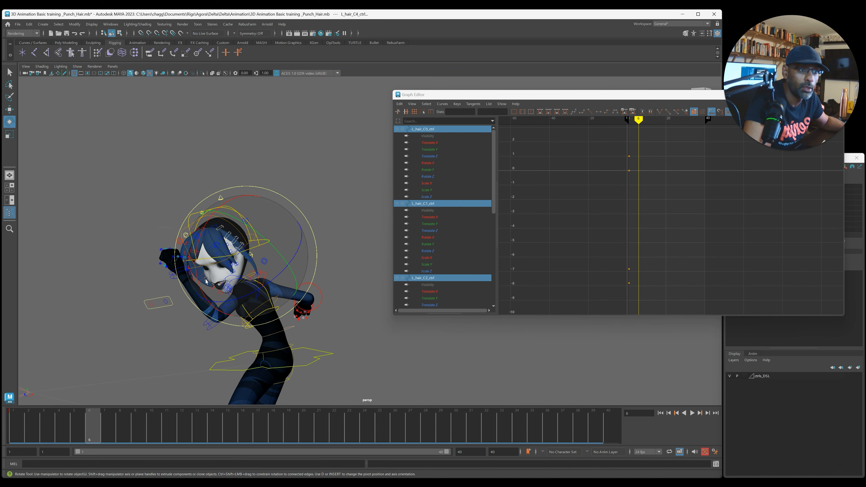
pyautogui.moveTo(644, 95); pyautogui.dragTo(864, 131)
pyautogui.click(812, 203)
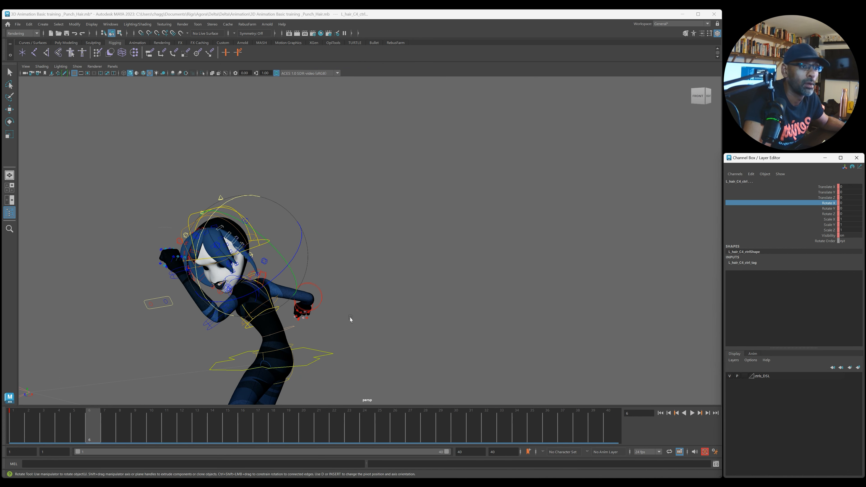
pyautogui.moveTo(193, 262); pyautogui.dragTo(197, 251)
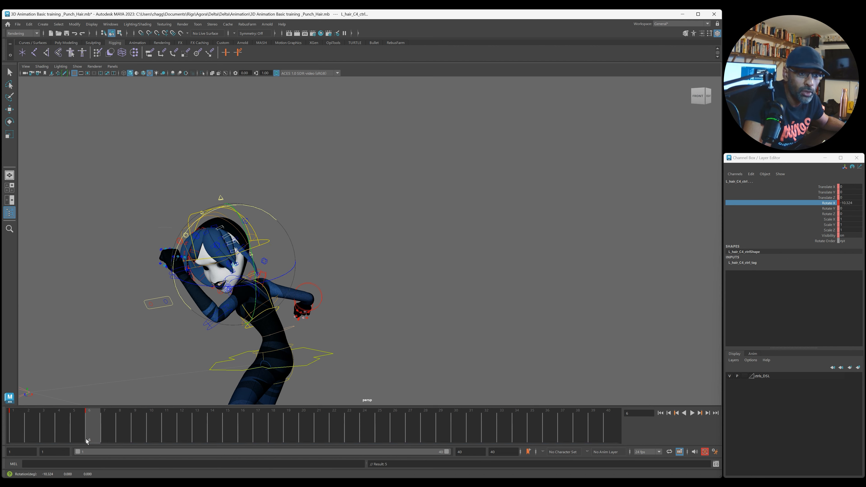
# Step: On frame 15, rotate the five L_hair_C controls to bring L_hair_C4_ctrl's Rotate X to about 8 and set a key
pyautogui.hotkey('alt', 'v')
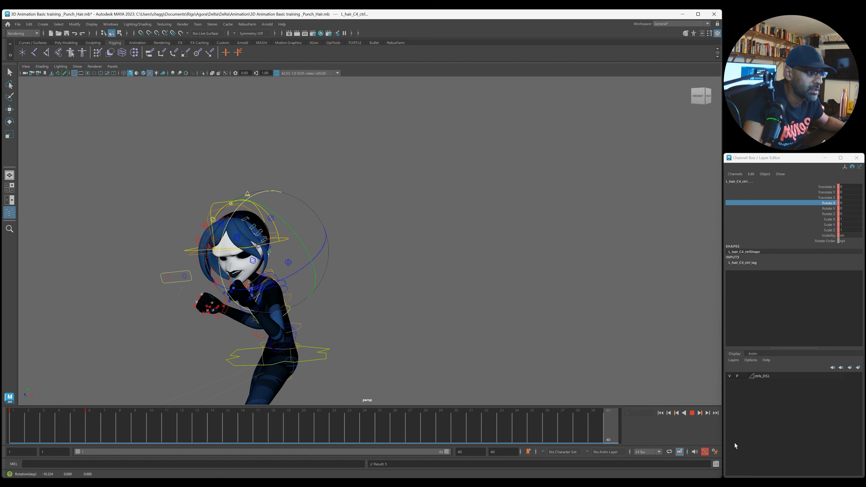
pyautogui.moveTo(14, 434); pyautogui.dragTo(228, 435)
pyautogui.keyDown('alt'); pyautogui.moveTo(208, 344); pyautogui.dragTo(174, 330); pyautogui.keyUp('alt')
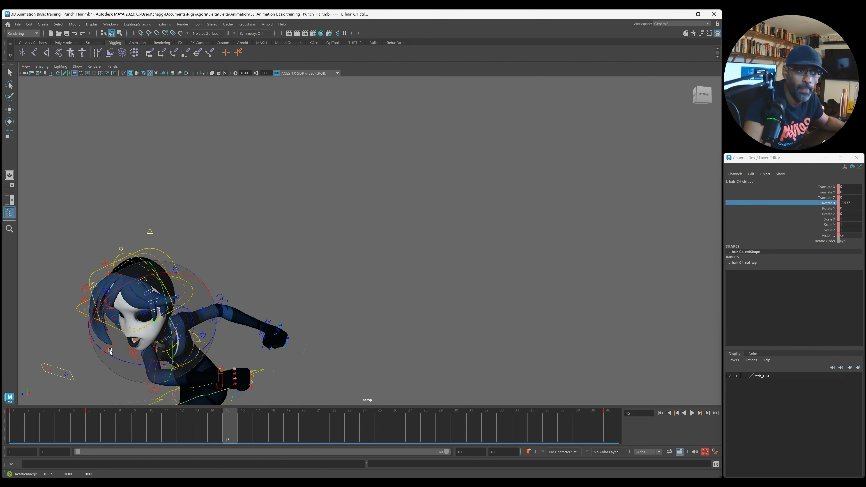
pyautogui.moveTo(119, 289); pyautogui.dragTo(117, 292)
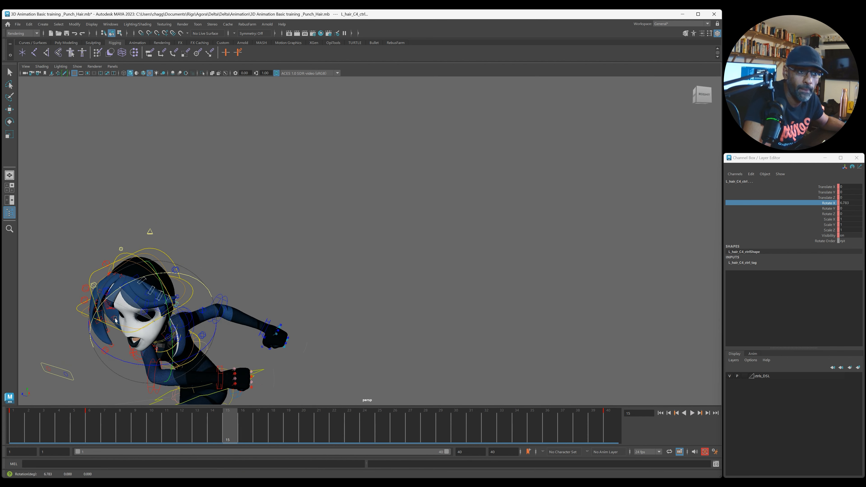
pyautogui.press('s')
# Step: On frame 28, rotate the five L_hair_C controls to a Rotate X of about -13 on L_hair_C4_ctrl, key them and play the animation
pyautogui.moveTo(44, 419); pyautogui.dragTo(426, 439)
pyautogui.moveTo(155, 266); pyautogui.dragTo(162, 280)
pyautogui.press('s')
pyautogui.hotkey('alt', 'v')
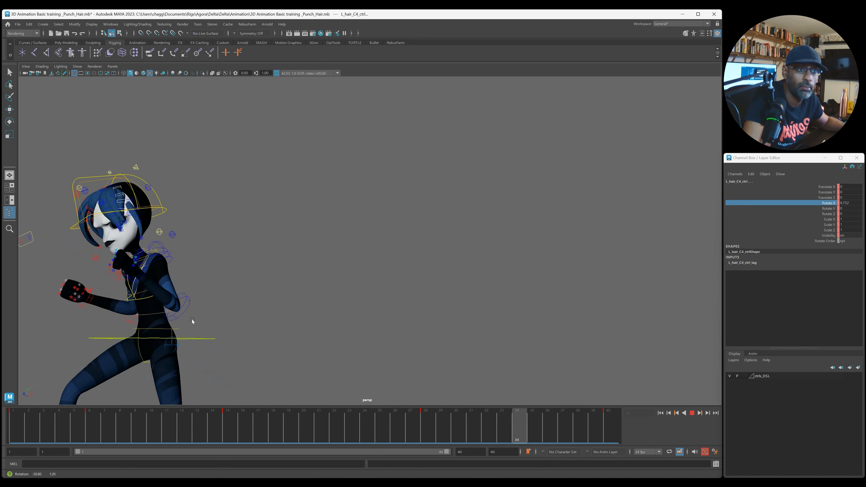
pyautogui.hotkey('alt', 'v')
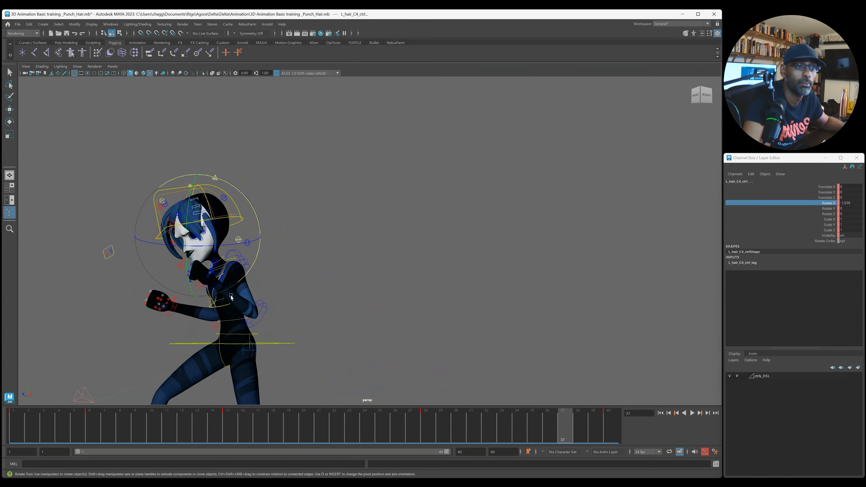
# Step: Bring up the L_hair_C curves in the Graph Editor and set their pre- and post-infinity to cycle
pyautogui.keyDown('alt'); pyautogui.moveTo(256, 290); pyautogui.dragTo(381, 321, button='middle'); pyautogui.keyUp('alt')
pyautogui.scroll(3, 382, 318)
pyautogui.keyDown('alt'); pyautogui.moveTo(385, 315); pyautogui.dragTo(378, 323); pyautogui.keyUp('alt')
pyautogui.moveTo(865, 164); pyautogui.dragTo(436, 129)
pyautogui.press('a')
pyautogui.keyDown('alt'); pyautogui.moveTo(487, 213); pyautogui.dragTo(514, 153, button='right'); pyautogui.keyUp('alt')
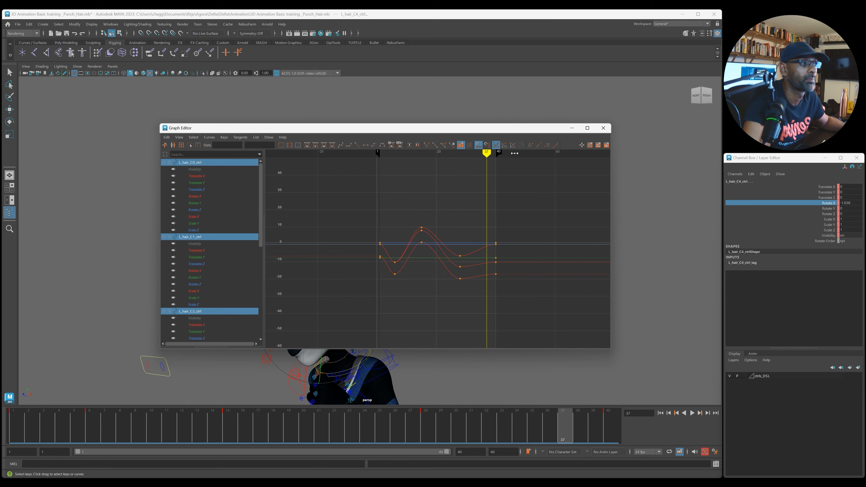
pyautogui.click(532, 145)
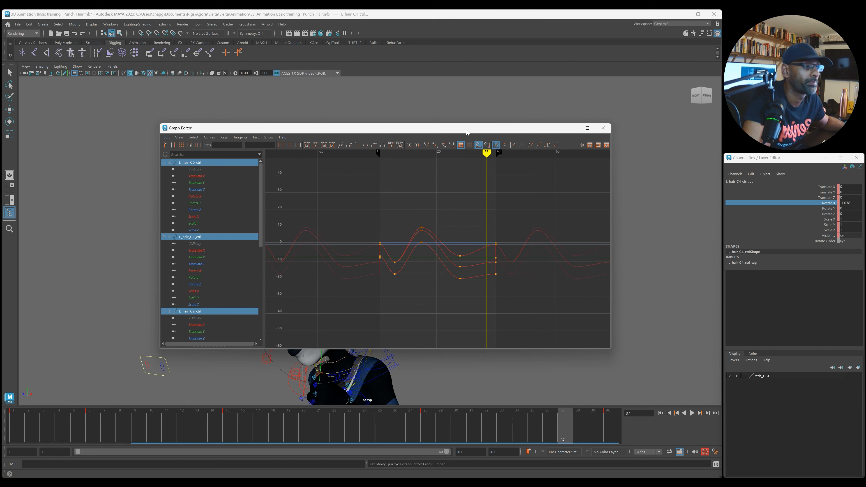
# Step: Copy the L_hair_C controls' frame 1 pose to frame 40, key its rotation and select all keys on their curves
pyautogui.click(13, 429)
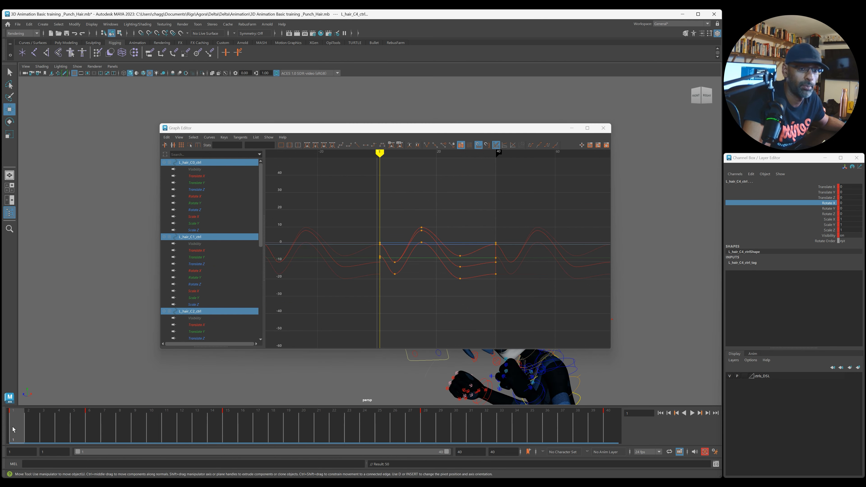
pyautogui.moveTo(13, 429); pyautogui.dragTo(712, 451, button='middle')
pyautogui.hotkey('shift', 'e')
pyautogui.moveTo(398, 129); pyautogui.dragTo(424, 126)
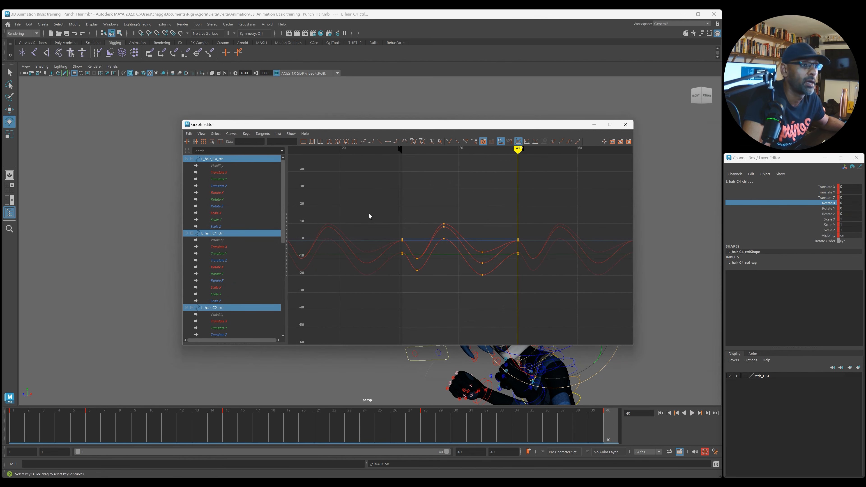
pyautogui.moveTo(384, 197); pyautogui.dragTo(586, 289)
pyautogui.moveTo(320, 128); pyautogui.dragTo(494, 92)
# Step: Select L_hair_C1_ctrl and offset all of its animation keys later in time in the Graph Editor
pyautogui.keyDown('alt'); pyautogui.moveTo(197, 249); pyautogui.dragTo(114, 228, button='middle'); pyautogui.keyUp('alt')
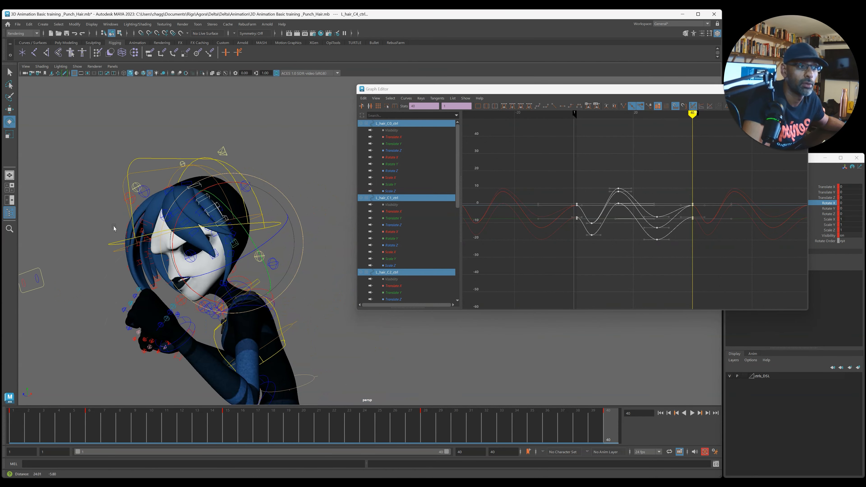
pyautogui.keyDown('alt'); pyautogui.moveTo(134, 209); pyautogui.dragTo(225, 194, button='right'); pyautogui.keyUp('alt')
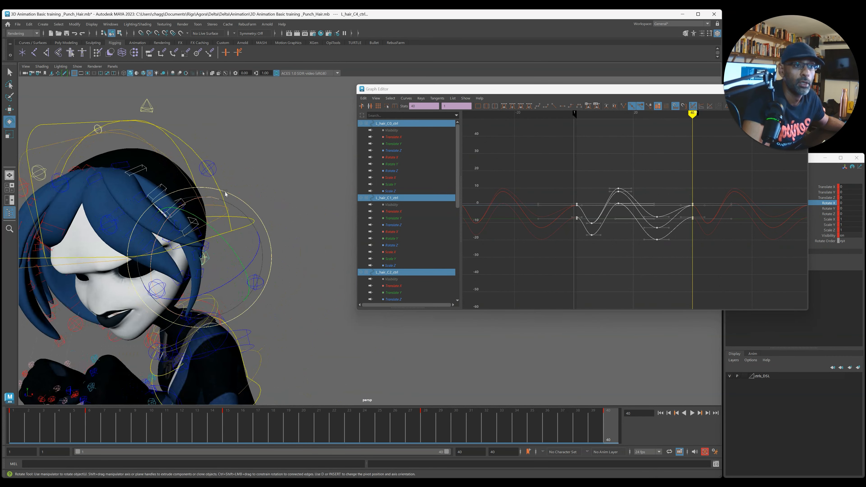
pyautogui.click(155, 188)
pyautogui.press('q')
pyautogui.moveTo(552, 183); pyautogui.dragTo(741, 265)
pyautogui.keyDown('shift'); pyautogui.moveTo(642, 254); pyautogui.dragTo(642, 251, button='middle'); pyautogui.keyUp('shift')
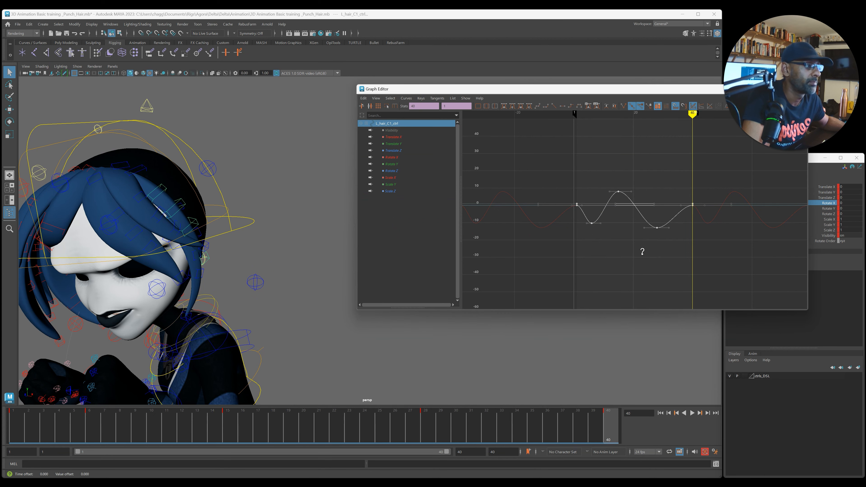
# Step: Select L_hair_C2_ctrl and offset all of its animation keys later in time
pyautogui.click(175, 205)
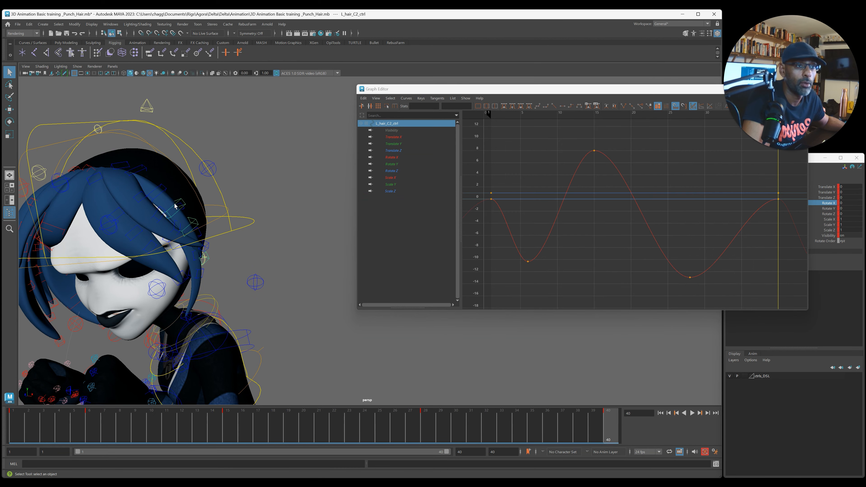
pyautogui.scroll(-2, 532, 154)
pyautogui.moveTo(527, 148); pyautogui.dragTo(757, 286)
pyautogui.keyDown('shift'); pyautogui.moveTo(638, 280); pyautogui.dragTo(643, 278, button='middle'); pyautogui.keyUp('shift')
# Step: Select L_hair_C3_ctrl and shift all of its animation keys later in time
pyautogui.click(191, 222)
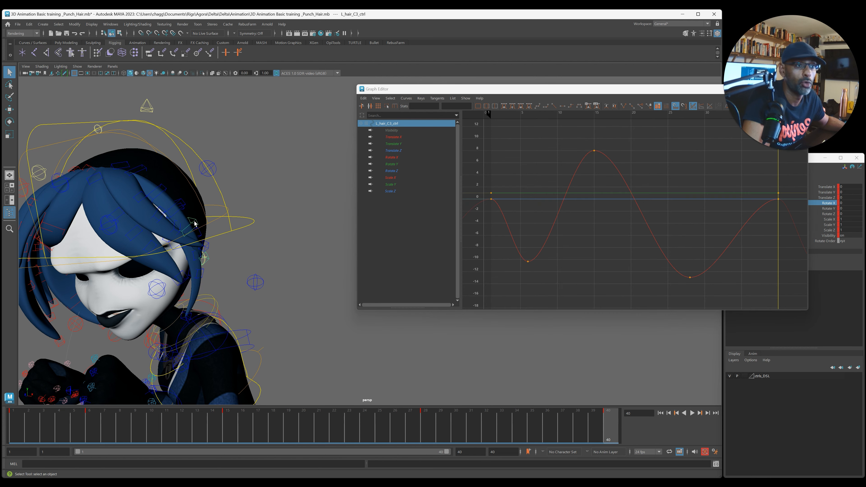
pyautogui.moveTo(494, 145); pyautogui.dragTo(776, 296)
pyautogui.keyDown('shift'); pyautogui.moveTo(613, 271); pyautogui.dragTo(614, 278, button='middle'); pyautogui.keyUp('shift')
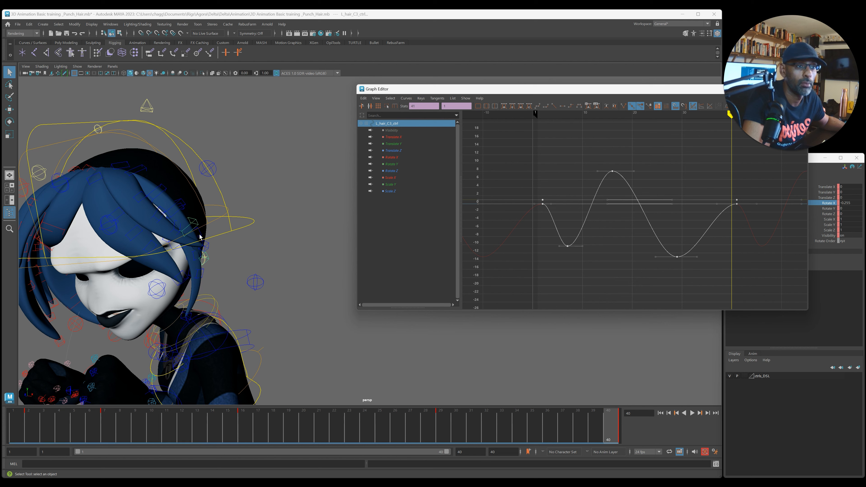
# Step: Scrub and play the looping punch to examine the overlapping swing of the L_hair_C strand from several angles
pyautogui.keyDown('alt'); pyautogui.moveTo(270, 305); pyautogui.dragTo(180, 386); pyautogui.keyUp('alt')
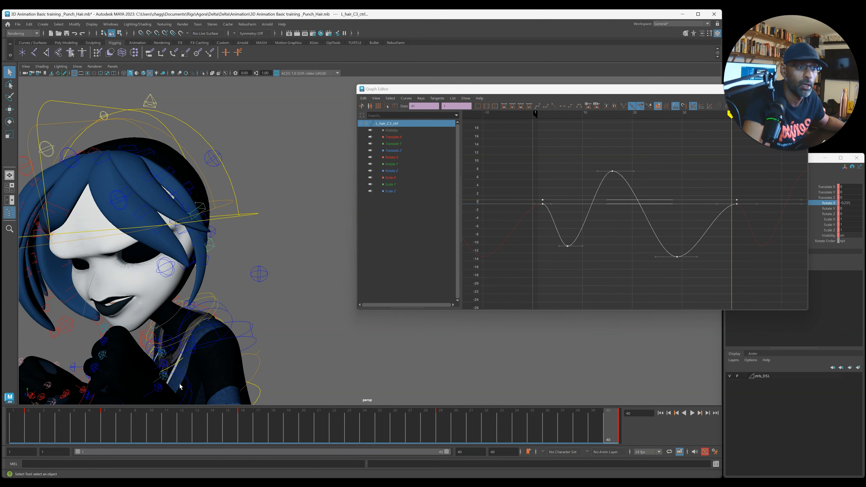
pyautogui.moveTo(619, 429)
pyautogui.mouseDown()
pyautogui.moveTo(564, 430)
pyautogui.moveTo(636, 428)
pyautogui.moveTo(290, 392)
pyautogui.mouseUp()
pyautogui.keyDown('alt'); pyautogui.moveTo(223, 287); pyautogui.dragTo(85, 295, button='right'); pyautogui.keyUp('alt')
pyautogui.keyDown('alt'); pyautogui.moveTo(382, 319); pyautogui.dragTo(230, 315, button='right'); pyautogui.keyUp('alt')
pyautogui.hotkey('alt', 'v')
pyautogui.keyDown('alt'); pyautogui.moveTo(347, 312); pyautogui.dragTo(276, 315); pyautogui.keyUp('alt')
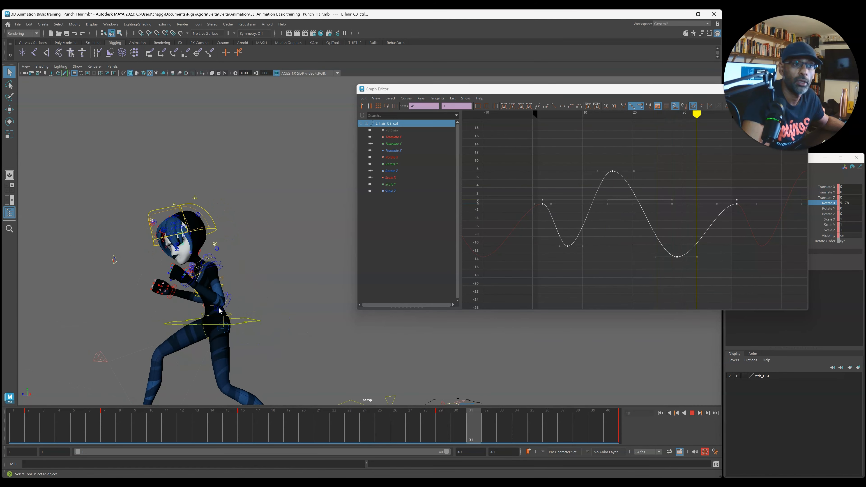
pyautogui.hotkey('alt', 'v')
# Step: Examine the left hair strands up close while scrubbing from frame 1 to frame 6
pyautogui.keyDown('alt'); pyautogui.moveTo(164, 292); pyautogui.dragTo(254, 314, button='middle'); pyautogui.keyUp('alt')
pyautogui.keyDown('alt'); pyautogui.moveTo(190, 303); pyautogui.dragTo(341, 294, button='right'); pyautogui.keyUp('alt')
pyautogui.keyDown('alt'); pyautogui.moveTo(180, 273); pyautogui.dragTo(374, 271, button='middle'); pyautogui.keyUp('alt')
pyautogui.click(13, 426)
pyautogui.keyDown('alt'); pyautogui.moveTo(259, 321); pyautogui.dragTo(102, 317); pyautogui.keyUp('alt')
pyautogui.keyDown('alt'); pyautogui.moveTo(102, 317); pyautogui.dragTo(157, 311, button='right'); pyautogui.keyUp('alt')
pyautogui.keyDown('alt'); pyautogui.moveTo(158, 310); pyautogui.dragTo(130, 334); pyautogui.keyUp('alt')
pyautogui.moveTo(14, 430); pyautogui.dragTo(87, 432)
pyautogui.keyDown('alt'); pyautogui.moveTo(191, 309); pyautogui.dragTo(213, 307, button='right'); pyautogui.keyUp('alt')
# Step: Delete all keys from L_hair_D0_ctrl through L_hair_D4_ctrl and set a fresh key on frame 1
pyautogui.click(189, 250)
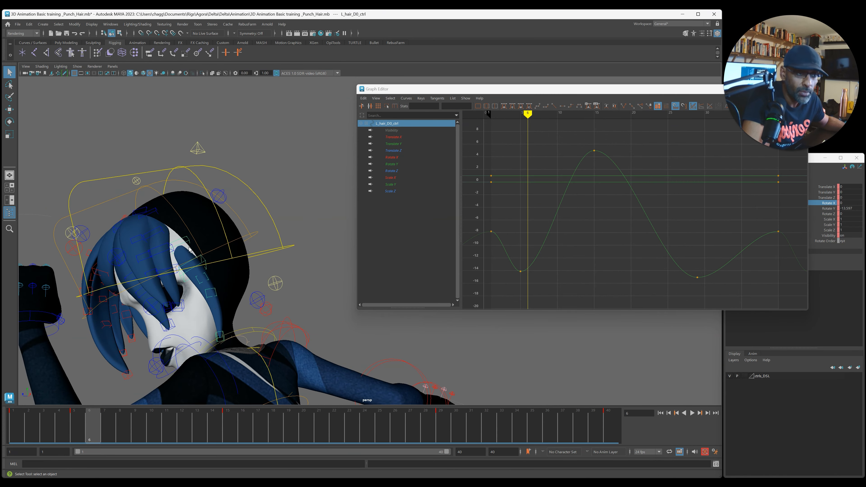
pyautogui.keyDown('shift'); pyautogui.click(206, 263); pyautogui.keyUp('shift')
pyautogui.keyDown('shift'); pyautogui.click(211, 286); pyautogui.keyUp('shift')
pyautogui.keyDown('shift'); pyautogui.click(213, 310); pyautogui.keyUp('shift')
pyautogui.keyDown('shift'); pyautogui.click(212, 334); pyautogui.keyUp('shift')
pyautogui.scroll(-4, 710, 204)
pyautogui.moveTo(688, 271); pyautogui.dragTo(697, 276)
pyautogui.click(660, 413)
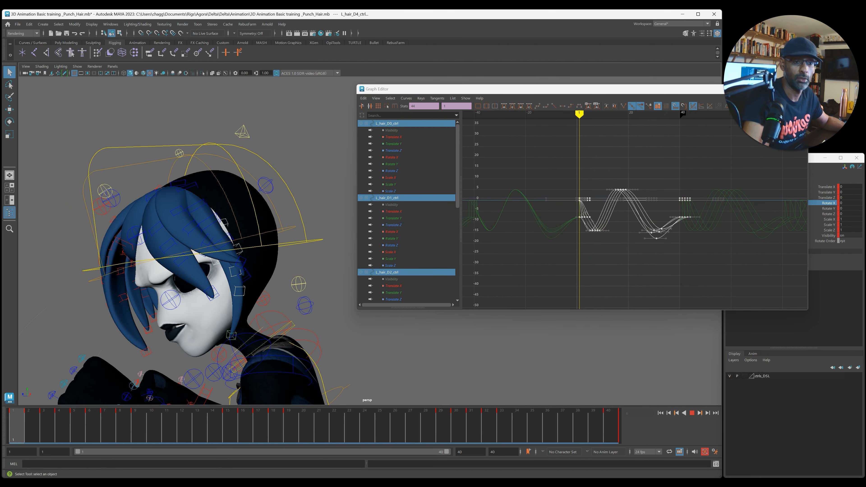
pyautogui.scroll(-2, 636, 170)
pyautogui.moveTo(539, 162); pyautogui.dragTo(718, 286)
pyautogui.press('Delete')
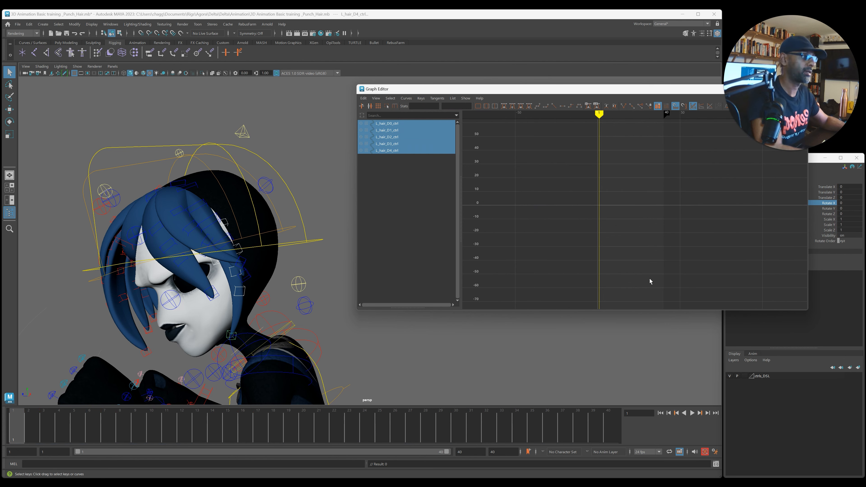
pyautogui.press('s')
# Step: On frame 7, rotate the five L_hair_D controls together to bring L_hair_D4_ctrl's Rotate X to -7.203 and set a key
pyautogui.keyDown('alt'); pyautogui.moveTo(170, 320); pyautogui.dragTo(181, 322); pyautogui.keyUp('alt')
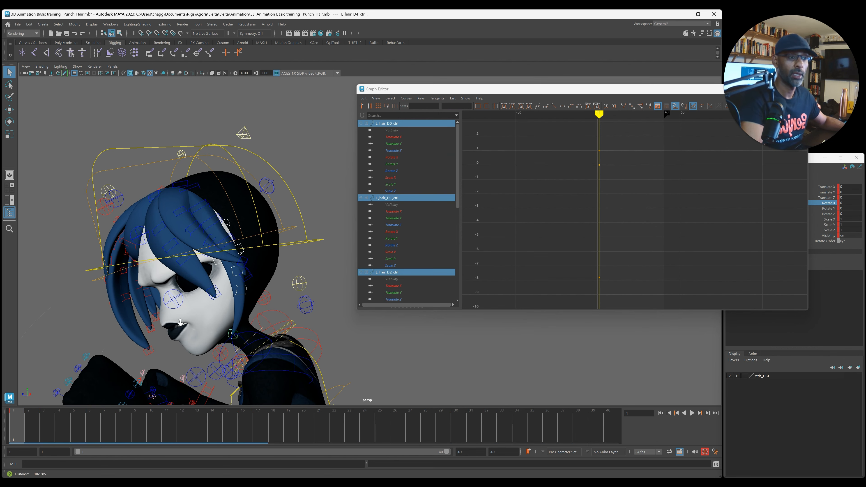
pyautogui.click(829, 209)
pyautogui.scroll(-1, 217, 319)
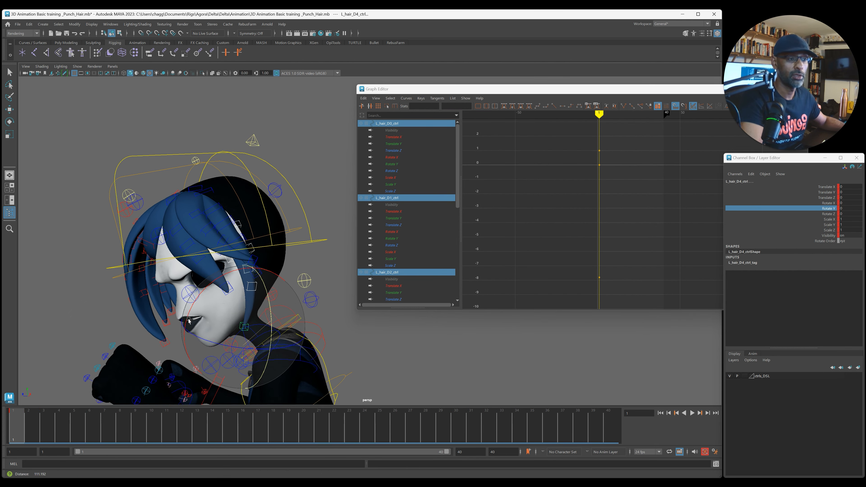
pyautogui.keyDown('alt'); pyautogui.moveTo(217, 320); pyautogui.dragTo(185, 300, button='middle'); pyautogui.keyUp('alt')
pyautogui.moveTo(19, 429); pyautogui.dragTo(105, 429)
pyautogui.moveTo(100, 275)
pyautogui.mouseDown()
pyautogui.moveTo(100, 290)
pyautogui.moveTo(109, 278)
pyautogui.mouseUp()
pyautogui.press('s')
pyautogui.hotkey('alt', 'v')
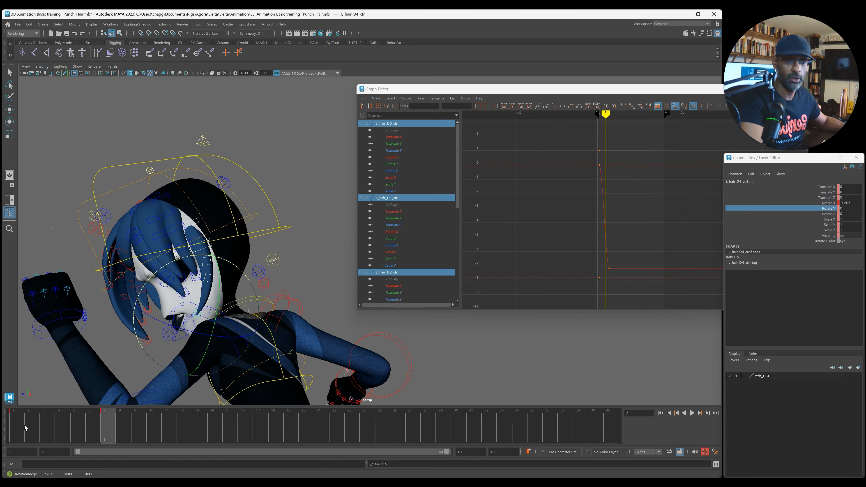
# Step: On frame 19, rotate the five L_hair_D controls to bring L_hair_D4_ctrl's Rotate X to 17.169 and set a key
pyautogui.moveTo(109, 432); pyautogui.dragTo(244, 428)
pyautogui.keyDown('alt'); pyautogui.moveTo(130, 307); pyautogui.dragTo(25, 286, button='right'); pyautogui.keyUp('alt')
pyautogui.keyDown('alt'); pyautogui.moveTo(157, 292); pyautogui.dragTo(169, 227, button='middle'); pyautogui.keyUp('alt')
pyautogui.moveTo(266, 427); pyautogui.dragTo(290, 431)
pyautogui.keyDown('alt'); pyautogui.moveTo(236, 273); pyautogui.dragTo(164, 227); pyautogui.keyUp('alt')
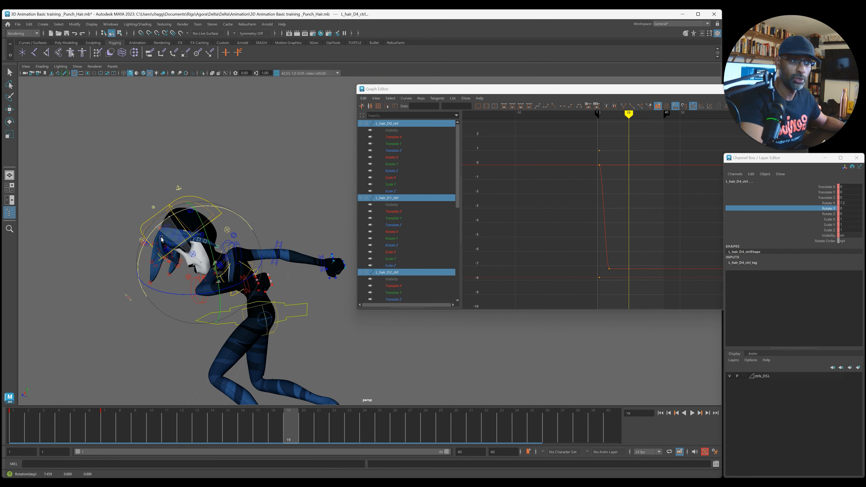
pyautogui.press('s')
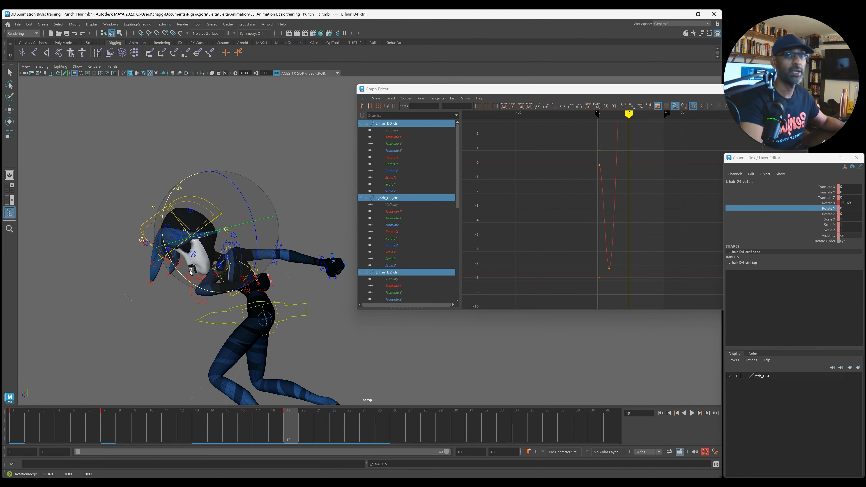
# Step: On frame 32, rotate the five L_hair_D controls back to a Rotate X of about -7.5 on L_hair_D4_ctrl
pyautogui.moveTo(305, 431); pyautogui.dragTo(486, 430)
pyautogui.keyDown('alt'); pyautogui.moveTo(406, 374); pyautogui.dragTo(265, 300); pyautogui.keyUp('alt')
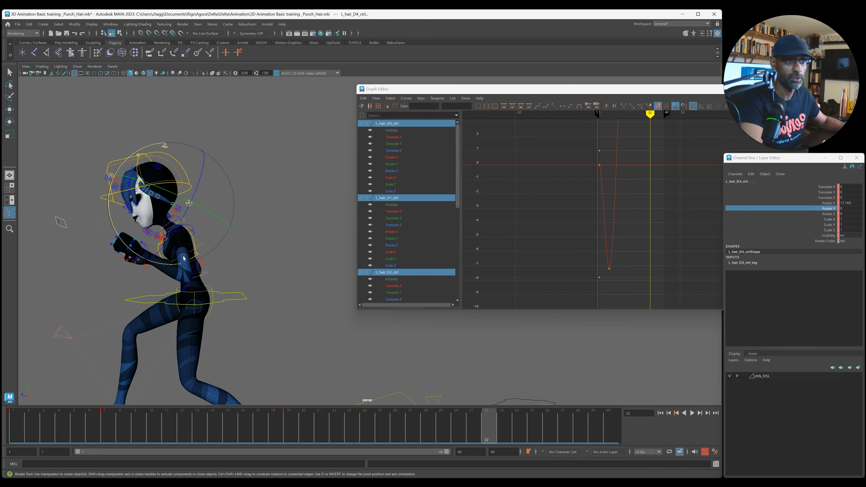
pyautogui.moveTo(124, 247); pyautogui.dragTo(108, 225)
# Step: Copy the L_hair_D controls' frame 1 pose to frame 40, key it and play the animation through
pyautogui.moveTo(34, 432); pyautogui.dragTo(19, 432)
pyautogui.click(692, 413)
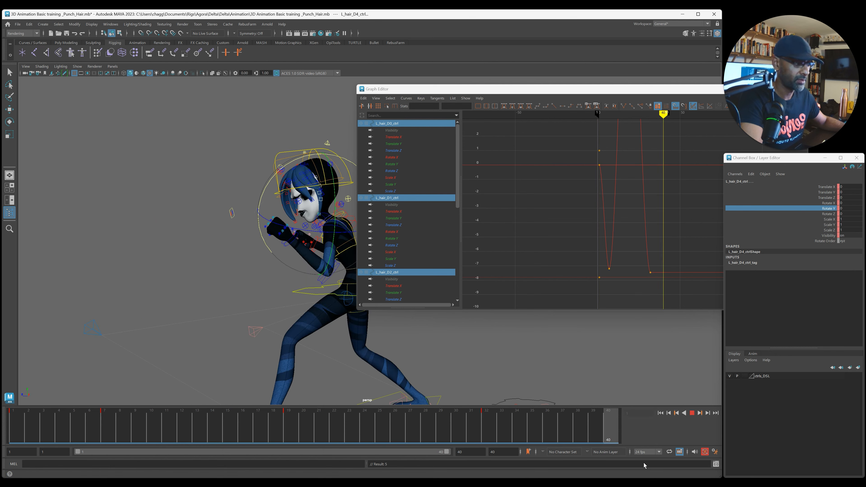
pyautogui.press('s')
pyautogui.moveTo(382, 428); pyautogui.dragTo(481, 427)
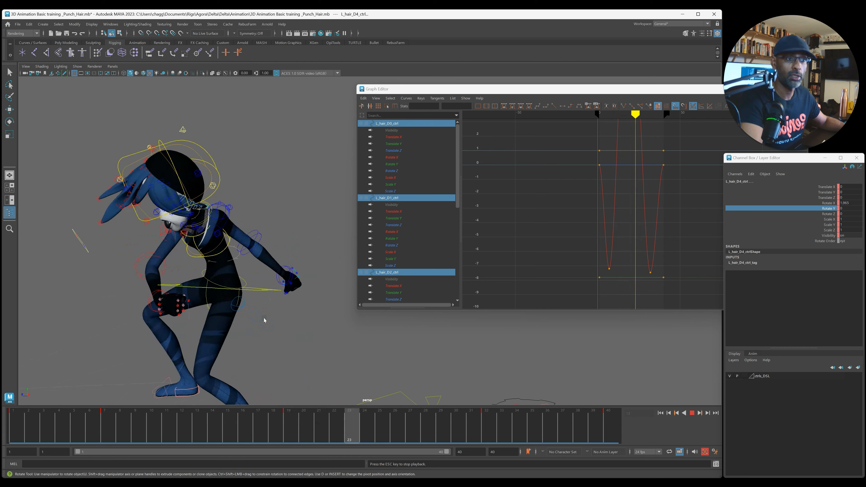
pyautogui.press('Escape')
# Step: Frame the L_hair_D curves in the Graph Editor and set their pre- and post-infinity to cycle
pyautogui.press('a')
pyautogui.keyDown('alt'); pyautogui.moveTo(618, 186); pyautogui.dragTo(594, 194, button='right'); pyautogui.keyUp('alt')
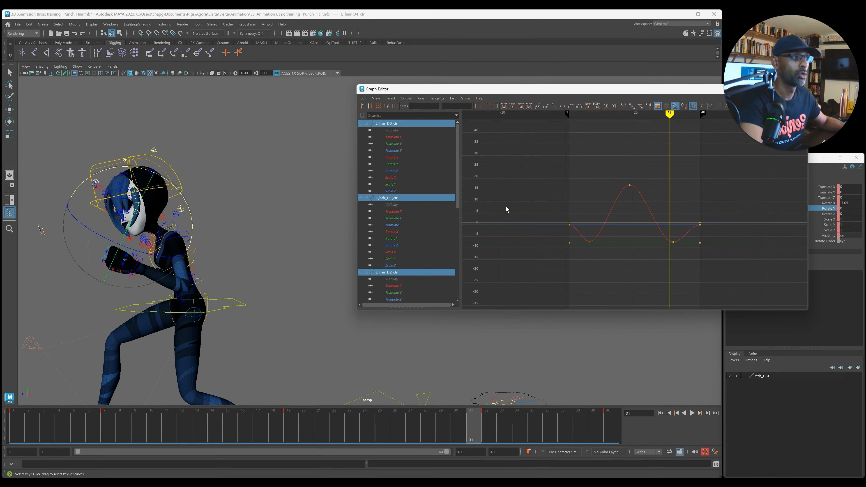
pyautogui.keyDown('alt'); pyautogui.moveTo(174, 241); pyautogui.dragTo(254, 252, button='middle'); pyautogui.keyUp('alt')
pyautogui.keyDown('alt'); pyautogui.moveTo(232, 251); pyautogui.dragTo(254, 246, button='right'); pyautogui.keyUp('alt')
pyautogui.keyDown('alt'); pyautogui.moveTo(254, 246); pyautogui.dragTo(286, 246); pyautogui.keyUp('alt')
pyautogui.keyDown('alt'); pyautogui.moveTo(228, 229); pyautogui.dragTo(246, 221, button='right'); pyautogui.keyUp('alt')
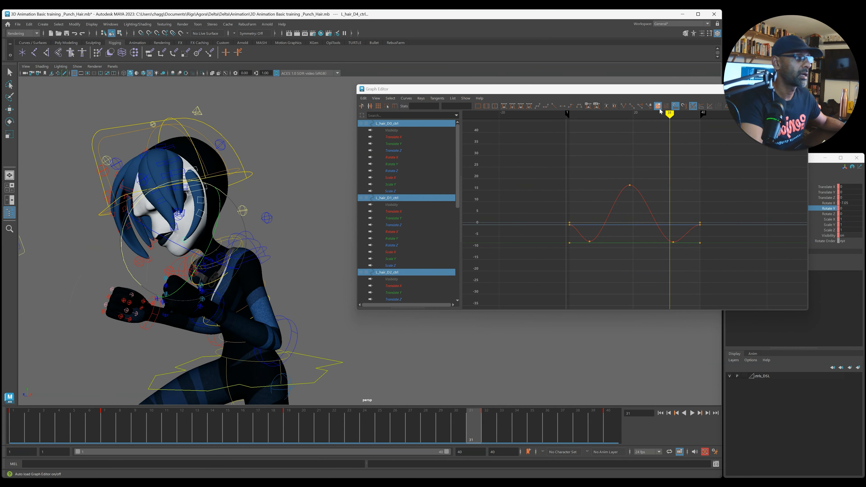
pyautogui.moveTo(661, 91); pyautogui.dragTo(564, 96)
pyautogui.click(639, 112)
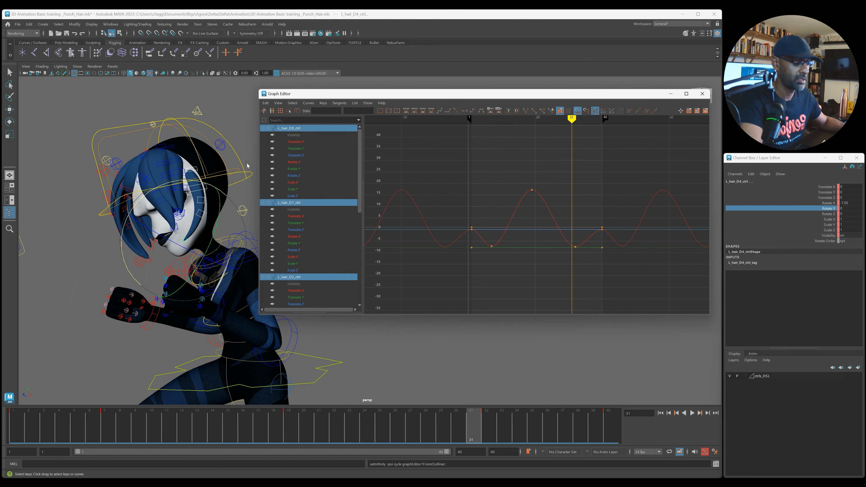
# Step: Select L_hair_D1_ctrl and move all of its animation keys slightly later in time
pyautogui.click(267, 201)
pyautogui.moveTo(453, 153); pyautogui.dragTo(661, 302)
pyautogui.press('w')
pyautogui.moveTo(460, 181); pyautogui.dragTo(466, 180, button='middle')
# Step: Select L_hair_D2_ctrl and move all of its keys later in time, further than those of L_hair_D1_ctrl
pyautogui.click(199, 199)
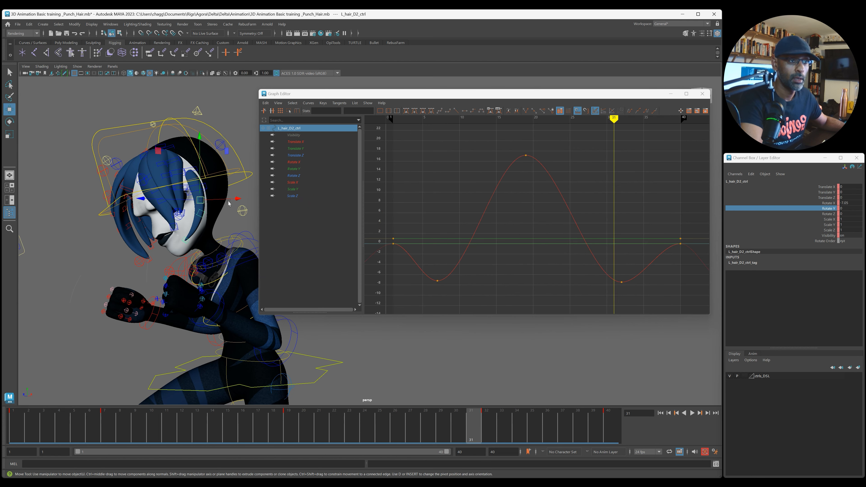
pyautogui.moveTo(377, 131); pyautogui.dragTo(692, 307)
pyautogui.moveTo(442, 195); pyautogui.dragTo(457, 198, button='middle')
# Step: Select L_hair_D3_ctrl and move all of its animation keys 3 frames later
pyautogui.click(209, 214)
pyautogui.press('f')
pyautogui.moveTo(414, 151); pyautogui.dragTo(657, 301)
pyautogui.moveTo(485, 207); pyautogui.dragTo(501, 208, button='middle')
# Step: Move all animation keys of L_hair_D4_ctrl 4 frames later and play the animation
pyautogui.click(196, 237)
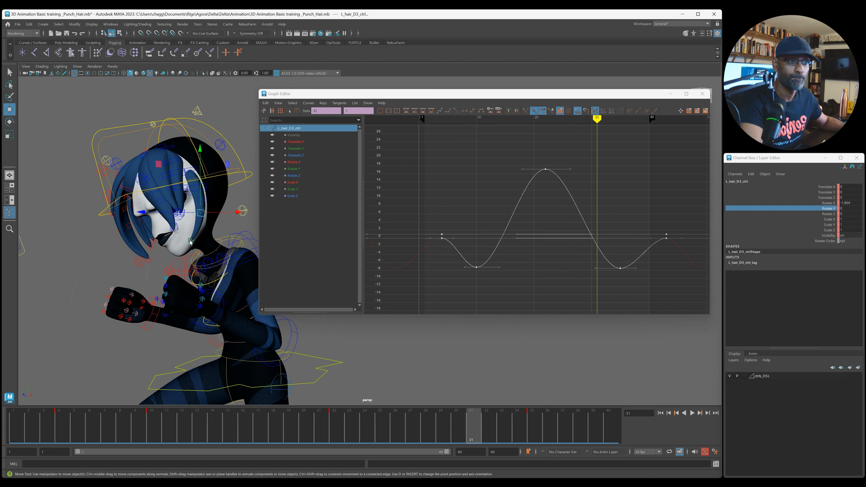
pyautogui.press('f')
pyautogui.moveTo(432, 168); pyautogui.dragTo(609, 282)
pyautogui.moveTo(488, 272); pyautogui.dragTo(506, 273, button='middle')
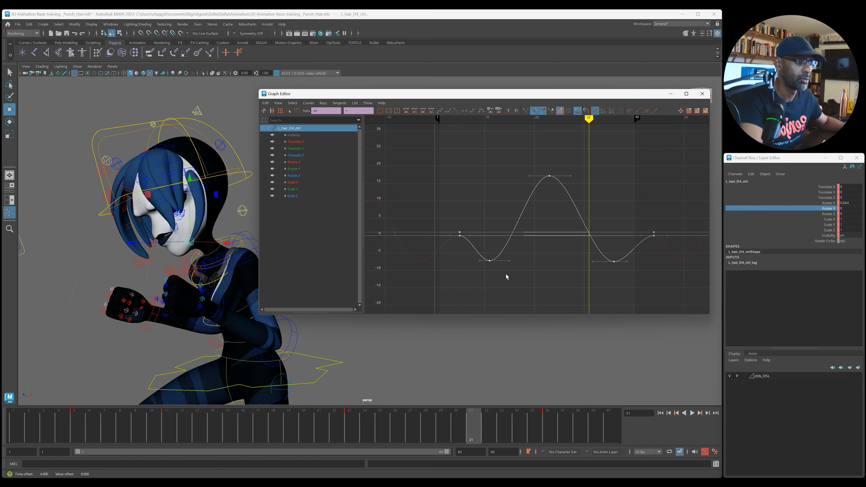
pyautogui.hotkey('alt', 'v')
pyautogui.hotkey('alt', 'v')
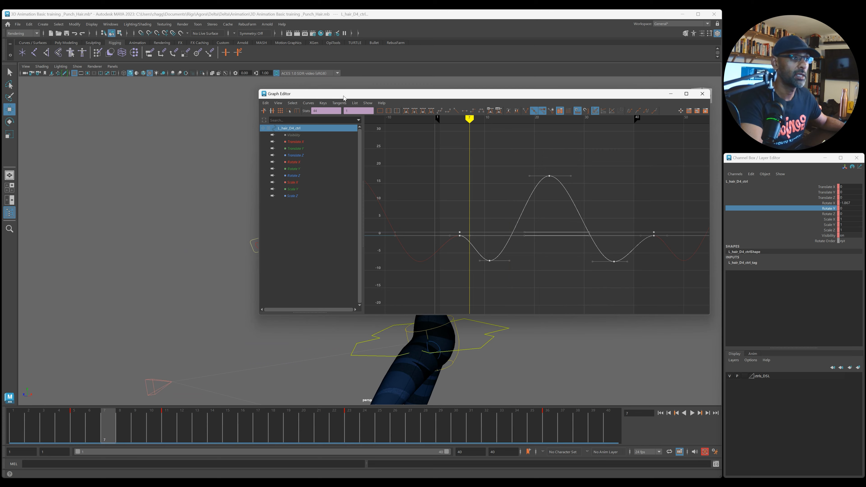
# Step: Move the Graph Editor out of the way, play the animation to check the hair motion, and return to the first frame
pyautogui.moveTo(344, 95); pyautogui.dragTo(864, 154)
pyautogui.hotkey('alt', 'v')
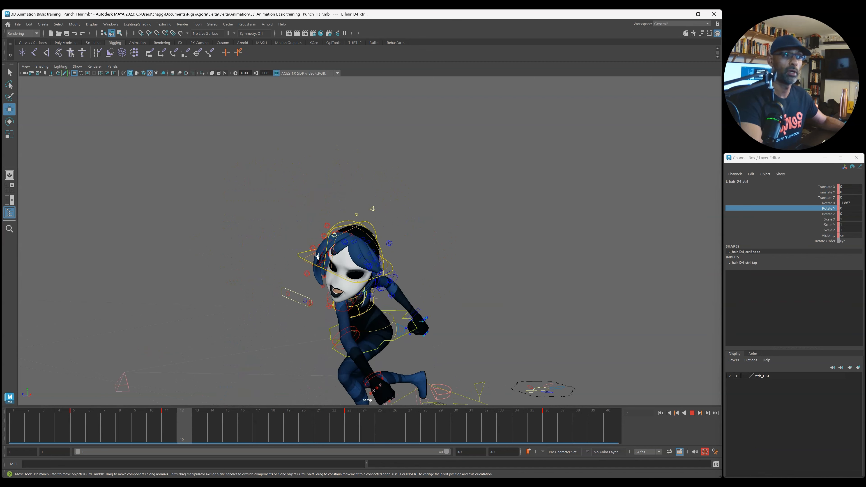
pyautogui.hotkey('alt', 'v')
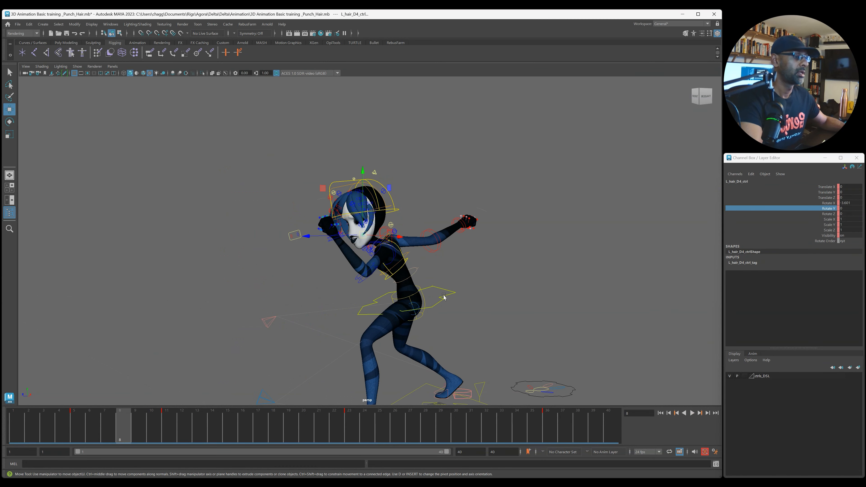
pyautogui.hotkey('alt', 'shift', 'v')
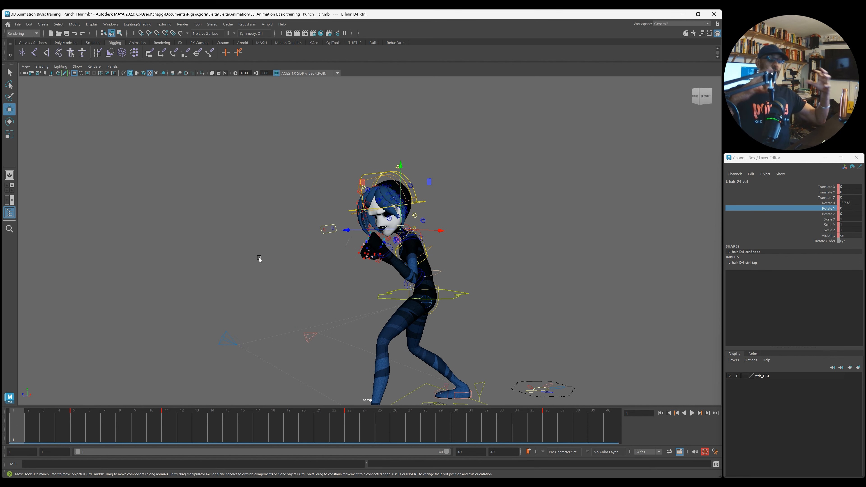
# Step: Select head_settings_ctrl beside the character and set its hood_rig_vis attribute to off
pyautogui.keyDown('alt'); pyautogui.moveTo(283, 243); pyautogui.dragTo(341, 256); pyautogui.keyUp('alt')
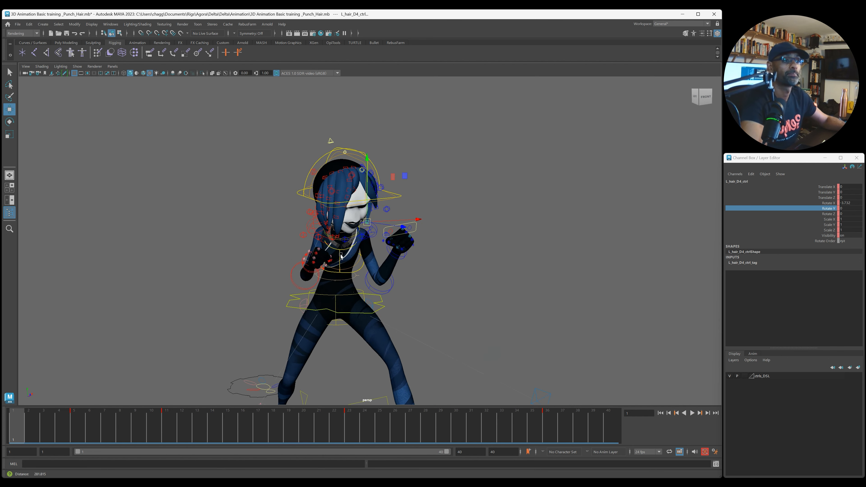
pyautogui.scroll(4, 341, 256)
pyautogui.keyDown('alt'); pyautogui.moveTo(341, 256); pyautogui.dragTo(406, 290, button='middle'); pyautogui.keyUp('alt')
pyautogui.scroll(4, 433, 244)
pyautogui.keyDown('alt'); pyautogui.moveTo(435, 244); pyautogui.dragTo(437, 276, button='middle'); pyautogui.keyUp('alt')
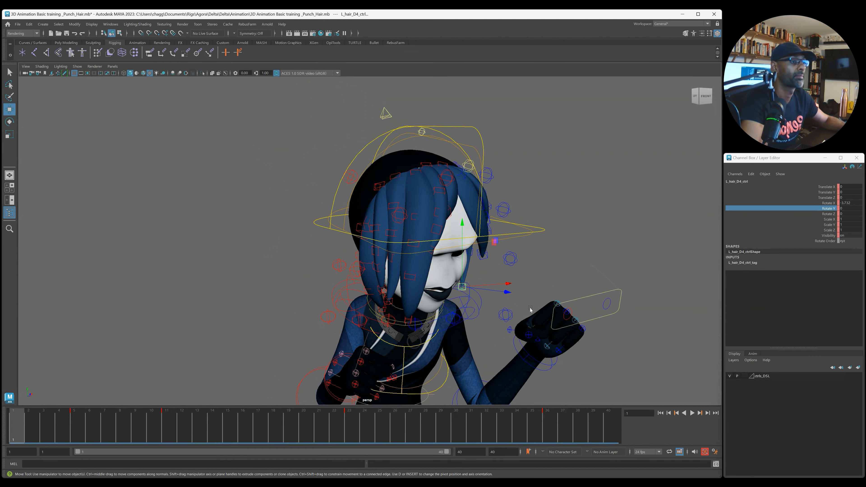
pyautogui.moveTo(418, 300)
pyautogui.keyDown('alt'); pyautogui.mouseDown()
pyautogui.moveTo(467, 303)
pyautogui.moveTo(428, 301)
pyautogui.mouseUp(); pyautogui.keyUp('alt')
pyautogui.keyDown('alt'); pyautogui.moveTo(194, 347); pyautogui.dragTo(209, 350); pyautogui.keyUp('alt')
pyautogui.keyDown('alt'); pyautogui.moveTo(209, 350); pyautogui.dragTo(340, 217, button='middle'); pyautogui.keyUp('alt')
pyautogui.keyDown('alt'); pyautogui.moveTo(340, 217); pyautogui.dragTo(294, 297, button='right'); pyautogui.keyUp('alt')
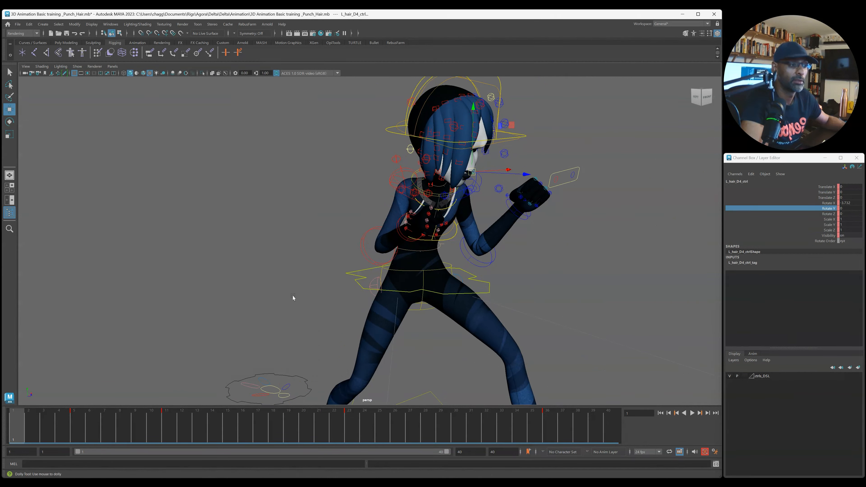
pyautogui.keyDown('alt'); pyautogui.moveTo(294, 298); pyautogui.dragTo(283, 358); pyautogui.keyUp('alt')
pyautogui.click(279, 358)
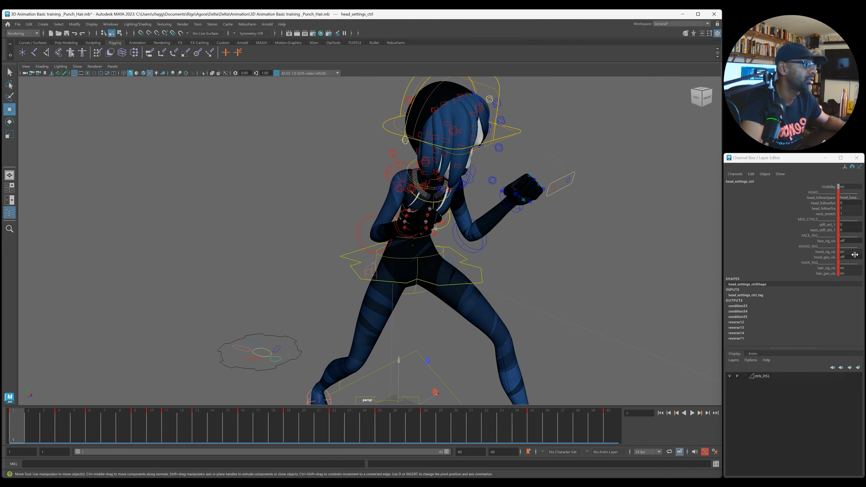
pyautogui.click(825, 251)
pyautogui.moveTo(537, 258); pyautogui.dragTo(350, 262, button='middle')
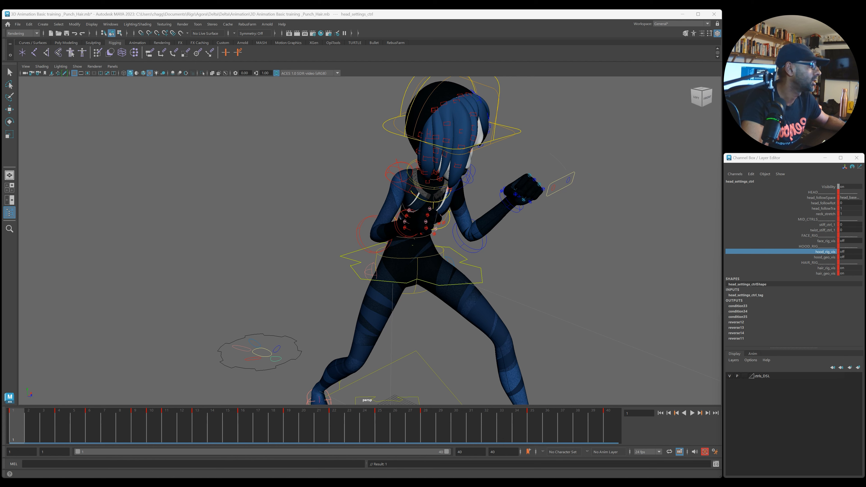
# Step: Play the animation from frame 1 and examine the hair swing from the front of the character
pyautogui.moveTo(85, 427); pyautogui.dragTo(16, 426)
pyautogui.keyDown('alt'); pyautogui.moveTo(306, 280); pyautogui.dragTo(363, 238); pyautogui.keyUp('alt')
pyautogui.keyDown('alt'); pyautogui.moveTo(363, 238); pyautogui.dragTo(253, 302, button='middle'); pyautogui.keyUp('alt')
pyautogui.hotkey('alt', 'v')
pyautogui.keyDown('alt'); pyautogui.moveTo(463, 244); pyautogui.dragTo(303, 234); pyautogui.keyUp('alt')
pyautogui.moveTo(392, 232)
pyautogui.keyDown('alt'); pyautogui.mouseDown(button='right')
pyautogui.moveTo(423, 231)
pyautogui.moveTo(394, 231)
pyautogui.mouseUp(button='right'); pyautogui.keyUp('alt')
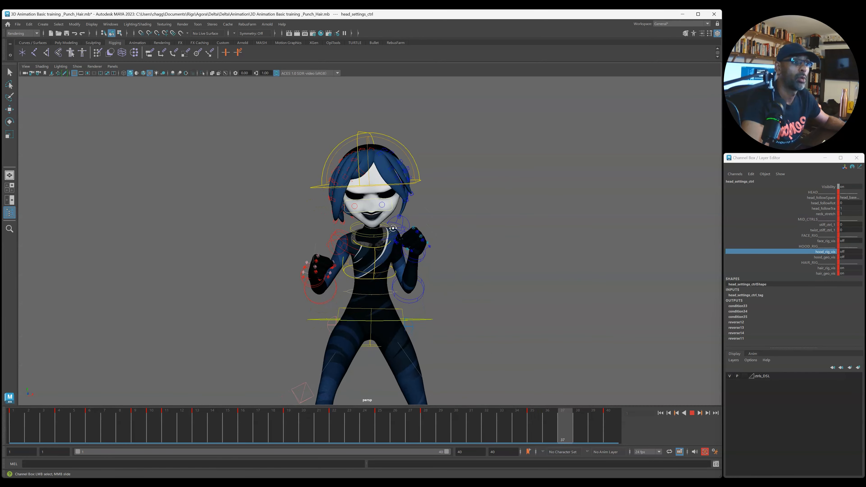
pyautogui.hotkey('alt', 'v')
# Step: Inspect the right-side hair at frame 15 with R_hair_A0_ctrl selected, and clear the selection
pyautogui.keyDown('alt'); pyautogui.moveTo(605, 300); pyautogui.dragTo(569, 303); pyautogui.keyUp('alt')
pyautogui.keyDown('alt'); pyautogui.moveTo(433, 303); pyautogui.dragTo(539, 304, button='right'); pyautogui.keyUp('alt')
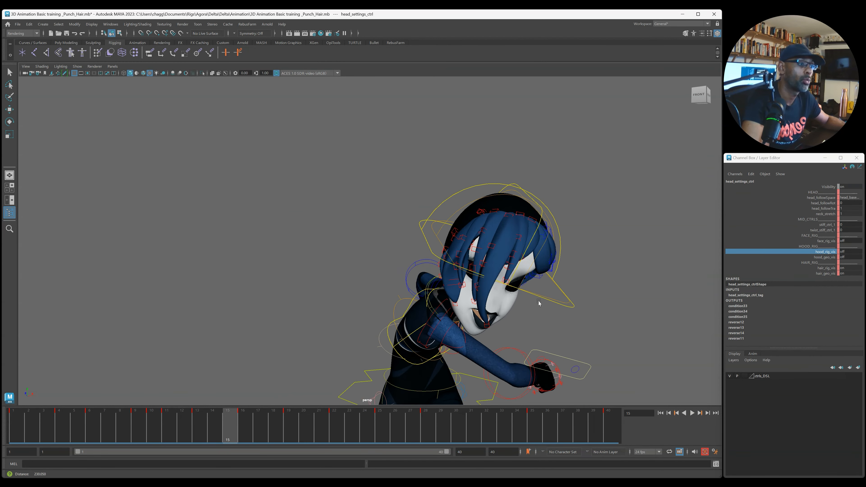
pyautogui.keyDown('alt'); pyautogui.moveTo(514, 268); pyautogui.dragTo(490, 265); pyautogui.keyUp('alt')
pyautogui.click(486, 226)
pyautogui.press('w')
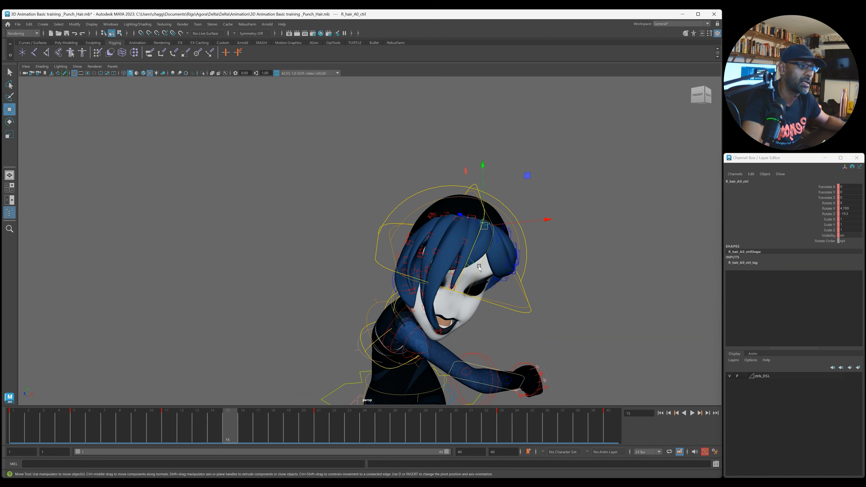
pyautogui.click(574, 261)
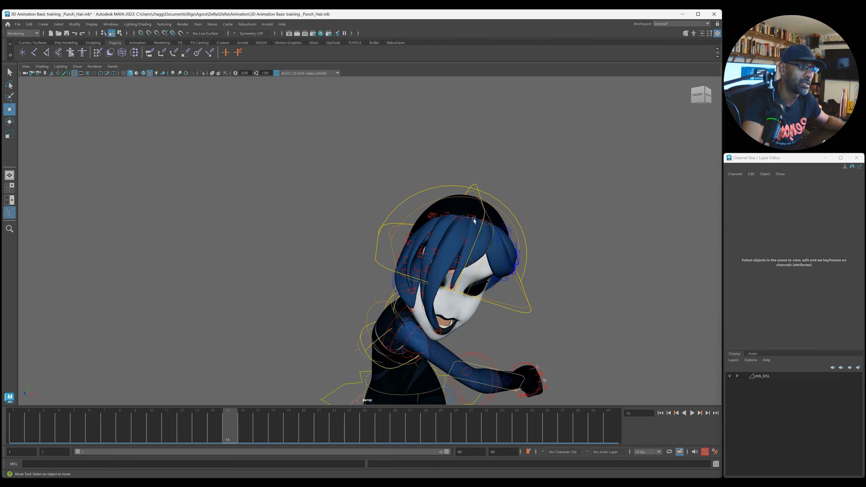
# Step: At frame 1, select the R_hair_B strand controls down to R_hair_B4_ctrl and move all their keys 1 frame later in the Graph Editor
pyautogui.click(15, 422)
pyautogui.keyDown('alt'); pyautogui.moveTo(235, 301); pyautogui.dragTo(381, 300, button='right'); pyautogui.keyUp('alt')
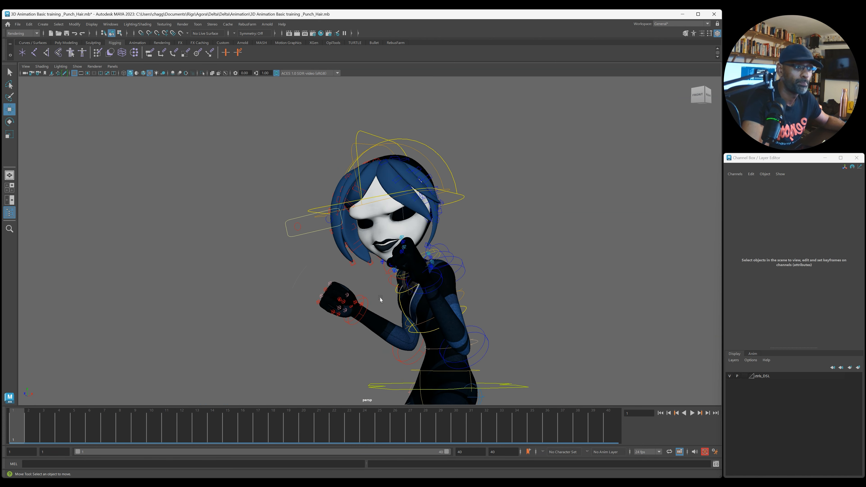
pyautogui.keyDown('alt'); pyautogui.moveTo(381, 300); pyautogui.dragTo(405, 300); pyautogui.keyUp('alt')
pyautogui.keyDown('alt'); pyautogui.moveTo(263, 277); pyautogui.dragTo(384, 252, button='right'); pyautogui.keyUp('alt')
pyautogui.keyDown('alt'); pyautogui.moveTo(385, 248); pyautogui.dragTo(427, 301, button='middle'); pyautogui.keyUp('alt')
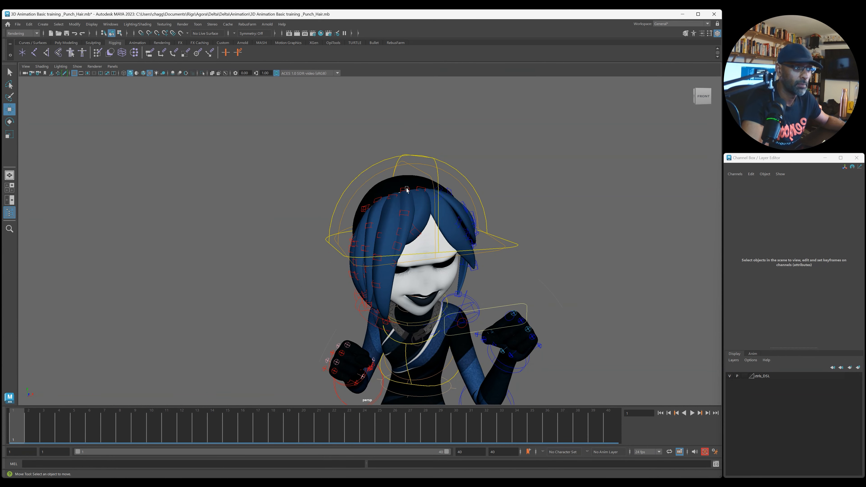
pyautogui.click(407, 190)
pyautogui.keyDown('alt'); pyautogui.moveTo(406, 190); pyautogui.dragTo(402, 243); pyautogui.keyUp('alt')
pyautogui.keyDown('shift'); pyautogui.click(399, 245); pyautogui.keyUp('shift')
pyautogui.keyDown('shift'); pyautogui.click(396, 263); pyautogui.keyUp('shift')
pyautogui.keyDown('alt'); pyautogui.moveTo(272, 306); pyautogui.dragTo(334, 311); pyautogui.keyUp('alt')
pyautogui.keyDown('alt'); pyautogui.moveTo(332, 311); pyautogui.dragTo(153, 298, button='middle'); pyautogui.keyUp('alt')
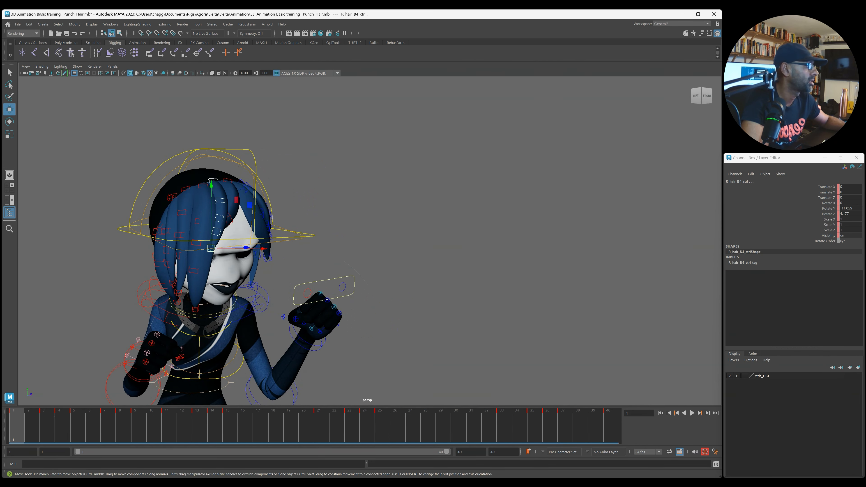
pyautogui.moveTo(865, 168); pyautogui.dragTo(371, 97)
pyautogui.scroll(-3, 542, 185)
pyautogui.keyDown('alt'); pyautogui.moveTo(557, 184); pyautogui.dragTo(548, 183, button='middle'); pyautogui.keyUp('alt')
pyautogui.moveTo(468, 149); pyautogui.dragTo(699, 285)
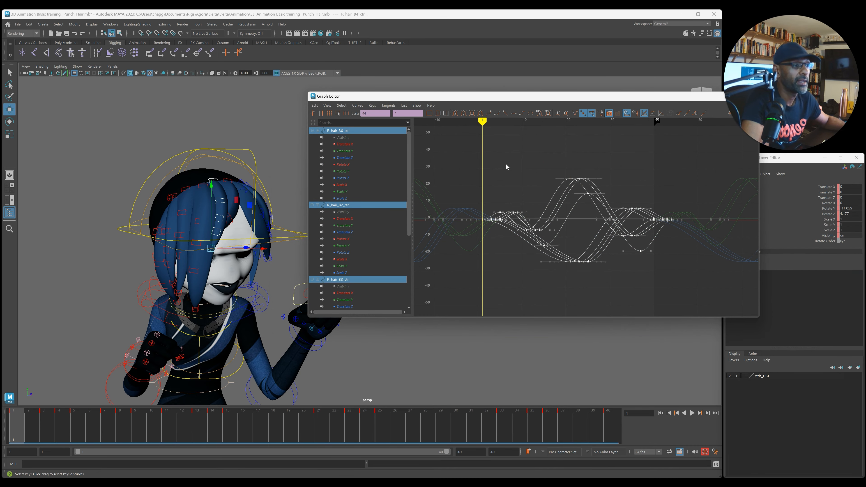
pyautogui.keyDown('shift'); pyautogui.moveTo(507, 160); pyautogui.dragTo(510, 165, button='middle'); pyautogui.keyUp('shift')
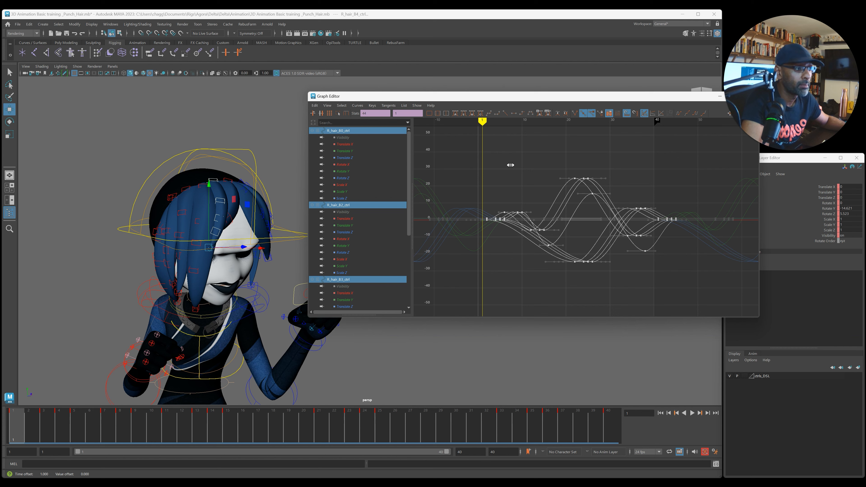
# Step: Select R_hair_C0_ctrl through R_hair_C4_ctrl and move all of their keys later in time, further than those of the R_hair_B strand
pyautogui.click(200, 185)
pyautogui.keyDown('shift'); pyautogui.click(195, 222); pyautogui.keyUp('shift')
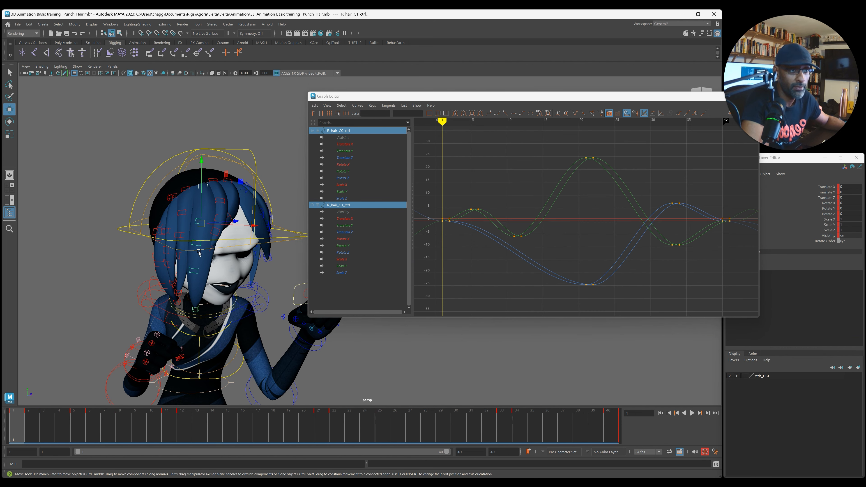
pyautogui.keyDown('shift'); pyautogui.click(198, 265); pyautogui.keyUp('shift')
pyautogui.keyDown('shift'); pyautogui.click(197, 308); pyautogui.keyUp('shift')
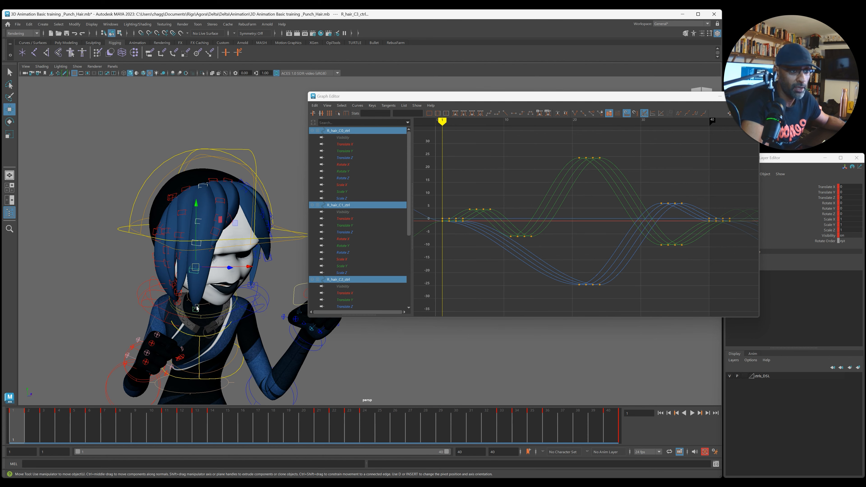
pyautogui.keyDown('shift'); pyautogui.click(197, 309); pyautogui.keyUp('shift')
pyautogui.press('f')
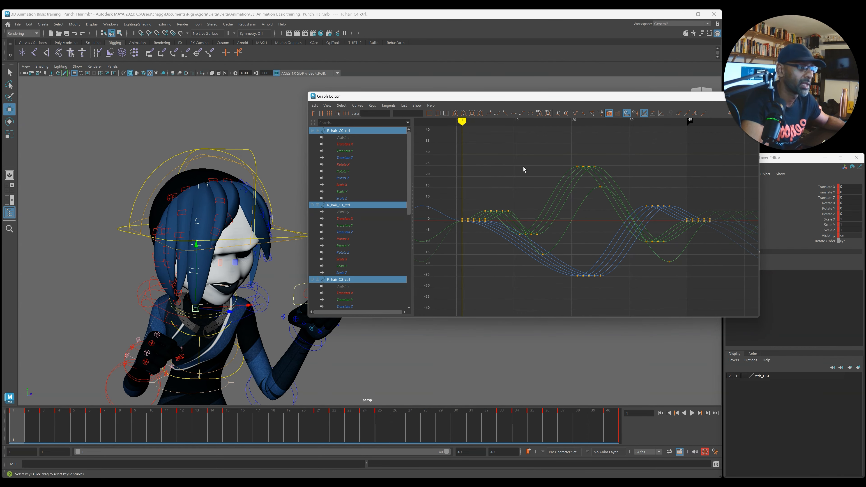
pyautogui.moveTo(446, 152); pyautogui.dragTo(745, 306)
pyautogui.keyDown('shift'); pyautogui.moveTo(487, 164); pyautogui.dragTo(498, 170, button='middle'); pyautogui.keyUp('shift')
# Step: Select R_hair_D0_ctrl through R_hair_D4_ctrl and move all of their animation keys 3 frames later
pyautogui.scroll(3, 498, 170)
pyautogui.keyDown('alt'); pyautogui.moveTo(170, 218); pyautogui.dragTo(194, 203); pyautogui.keyUp('alt')
pyautogui.click(182, 179)
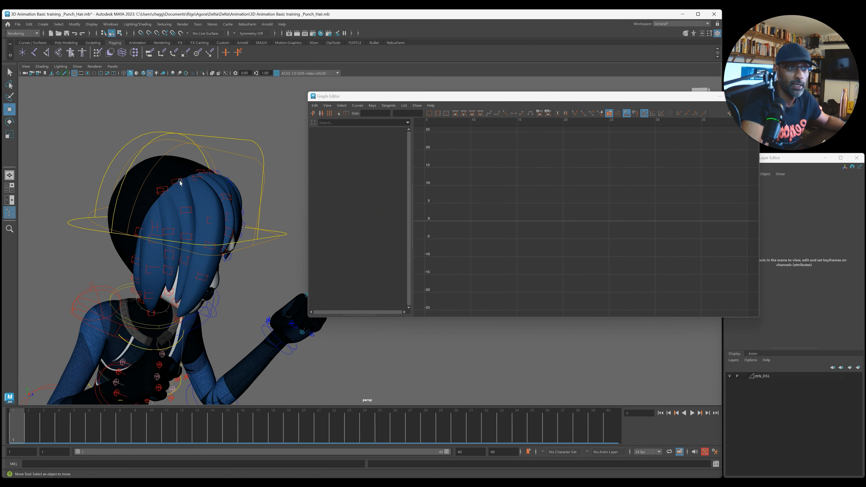
pyautogui.click(180, 184)
pyautogui.keyDown('shift'); pyautogui.click(190, 208); pyautogui.keyUp('shift')
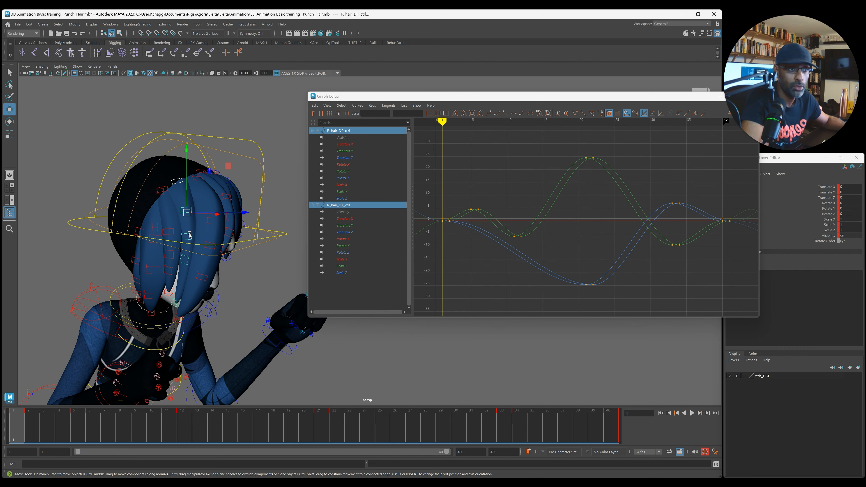
pyautogui.keyDown('shift'); pyautogui.click(189, 236); pyautogui.keyUp('shift')
pyautogui.keyDown('shift'); pyautogui.click(187, 258); pyautogui.keyUp('shift')
pyautogui.keyDown('shift'); pyautogui.click(175, 302); pyautogui.keyUp('shift')
pyautogui.scroll(-3, 595, 193)
pyautogui.moveTo(609, 246); pyautogui.dragTo(693, 290)
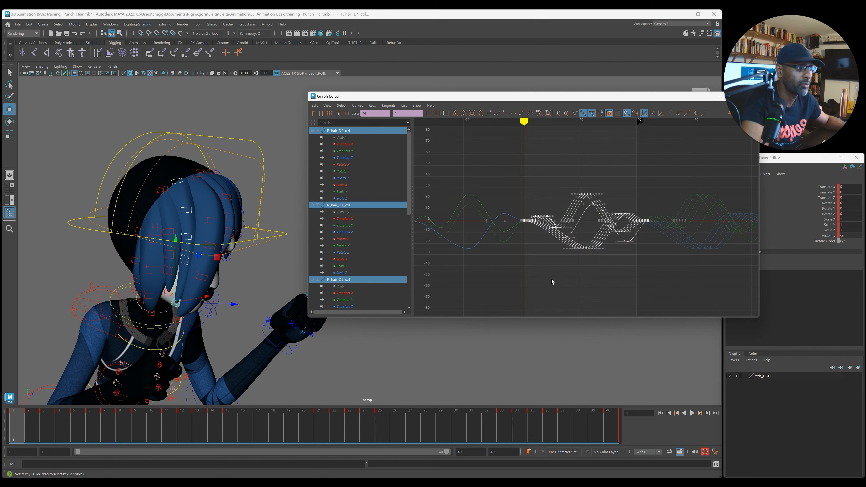
pyautogui.press('f')
pyautogui.keyDown('shift'); pyautogui.moveTo(482, 264); pyautogui.dragTo(497, 266, button='middle'); pyautogui.keyUp('shift')
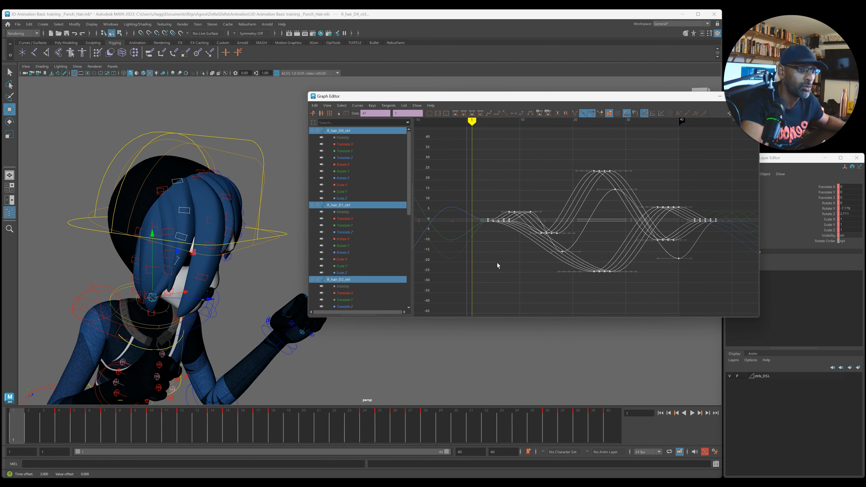
# Step: Select the R_hair_E strand controls from R_hair_E0_ctrl to the tip and move all their keys later, further than those of R_hair_D
pyautogui.click(165, 190)
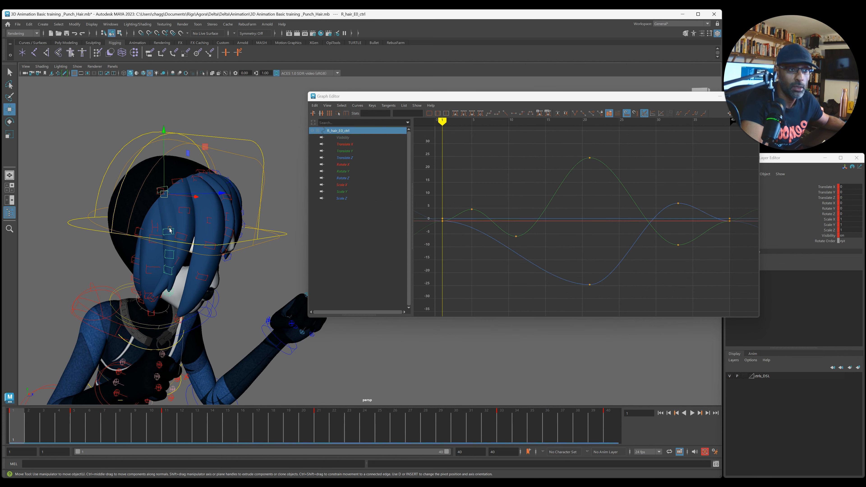
pyautogui.keyDown('shift'); pyautogui.click(170, 254); pyautogui.keyUp('shift')
pyautogui.keyDown('shift'); pyautogui.click(168, 270); pyautogui.keyUp('shift')
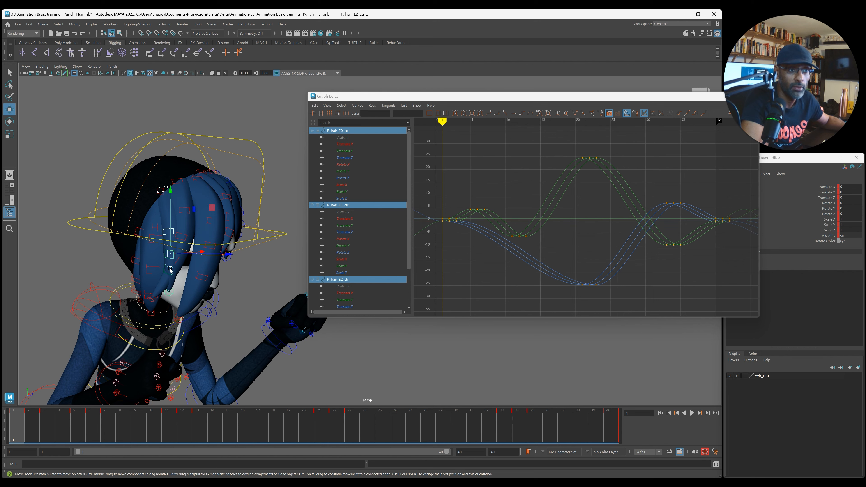
pyautogui.keyDown('shift'); pyautogui.click(170, 294); pyautogui.keyUp('shift')
pyautogui.scroll(-2, 562, 197)
pyautogui.moveTo(470, 158); pyautogui.dragTo(724, 309)
pyautogui.keyDown('shift'); pyautogui.moveTo(539, 266); pyautogui.dragTo(562, 273, button='middle'); pyautogui.keyUp('shift')
# Step: Select R_hair_F0_ctrl through R_hair_F4_ctrl, viewing the strand at frame 10, and move all of their keys 6 frames later
pyautogui.keyDown('alt'); pyautogui.moveTo(205, 290); pyautogui.dragTo(224, 276); pyautogui.keyUp('alt')
pyautogui.click(211, 184)
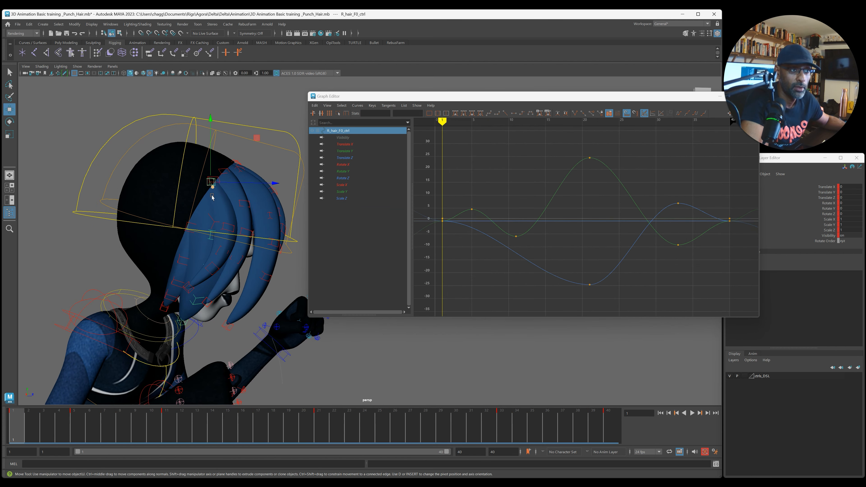
pyautogui.keyDown('shift'); pyautogui.click(209, 240); pyautogui.keyUp('shift')
pyautogui.moveTo(110, 430); pyautogui.dragTo(150, 435)
pyautogui.keyDown('alt'); pyautogui.moveTo(144, 293); pyautogui.dragTo(48, 265, button='middle'); pyautogui.keyUp('alt')
pyautogui.keyDown('alt'); pyautogui.moveTo(241, 294); pyautogui.dragTo(159, 285, button='middle'); pyautogui.keyUp('alt')
pyautogui.keyDown('alt'); pyautogui.moveTo(185, 233); pyautogui.dragTo(156, 259); pyautogui.keyUp('alt')
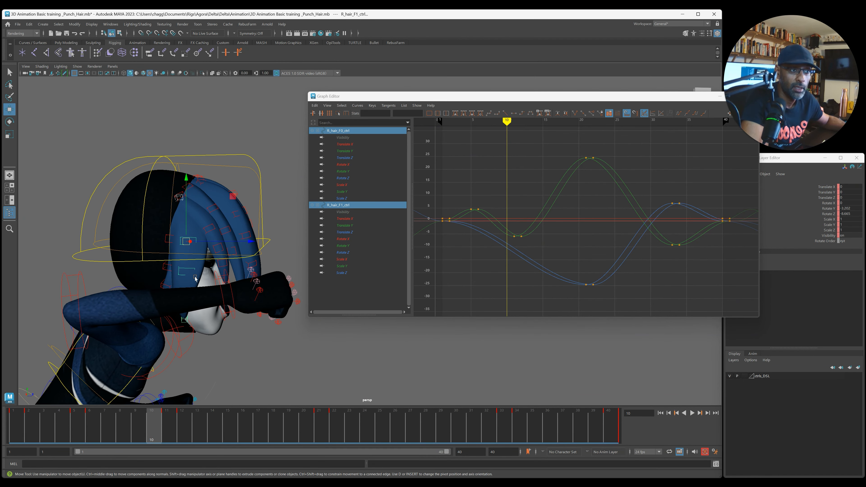
pyautogui.keyDown('shift'); pyautogui.click(178, 271); pyautogui.keyUp('shift')
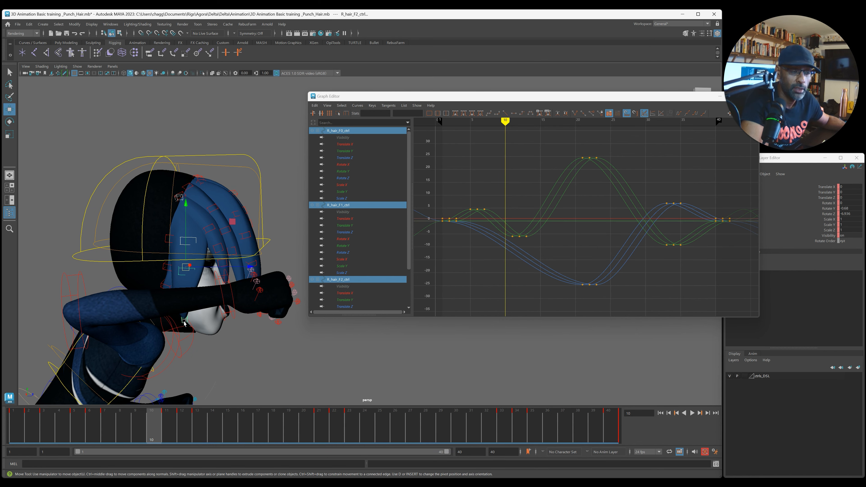
pyautogui.keyDown('alt'); pyautogui.moveTo(201, 326); pyautogui.dragTo(185, 304); pyautogui.keyUp('alt')
pyautogui.keyDown('shift'); pyautogui.click(171, 266); pyautogui.keyUp('shift')
pyautogui.keyDown('shift'); pyautogui.click(177, 304); pyautogui.keyUp('shift')
pyautogui.press('f')
pyautogui.moveTo(470, 163); pyautogui.dragTo(702, 290)
pyautogui.keyDown('shift'); pyautogui.moveTo(611, 290); pyautogui.dragTo(634, 294, button='middle'); pyautogui.keyUp('shift')
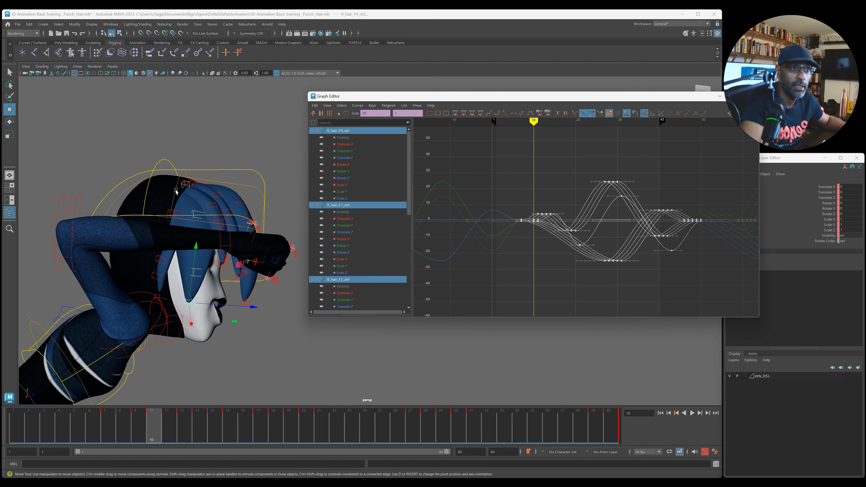
# Step: Select R_hair_G0_ctrl through R_hair_G4_ctrl and move all of their animation keys 7 frames later
pyautogui.click(168, 208)
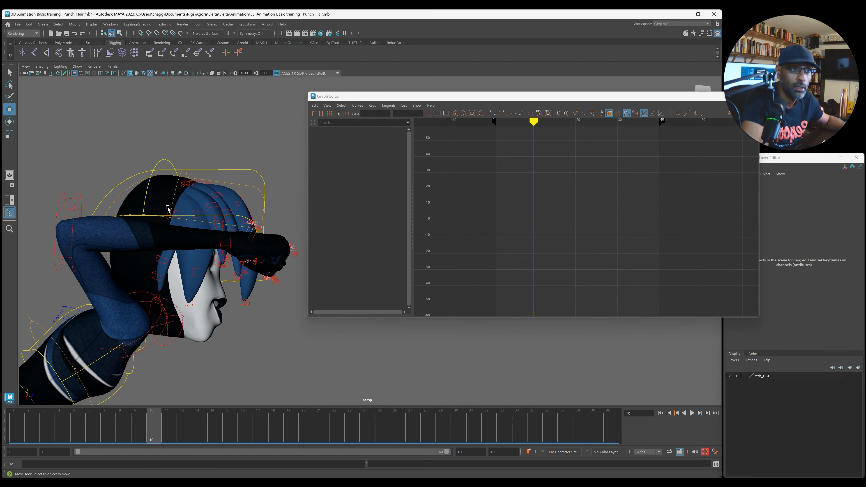
pyautogui.click(183, 187)
pyautogui.click(184, 180)
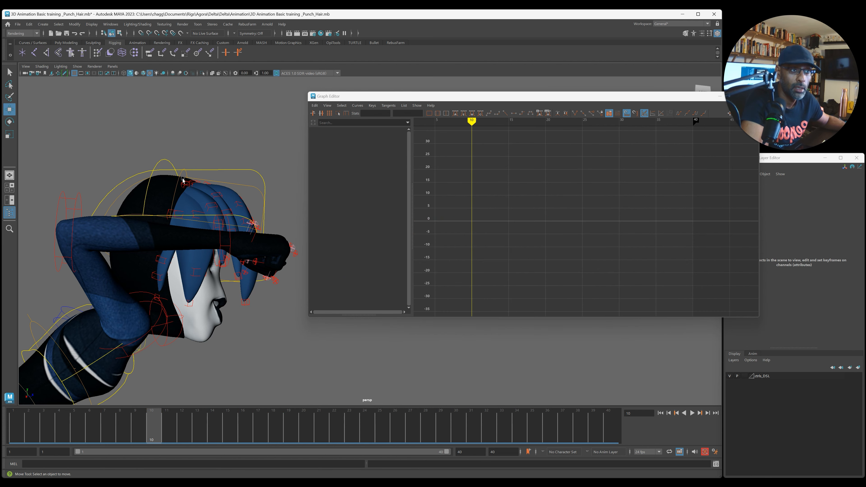
pyautogui.click(183, 181)
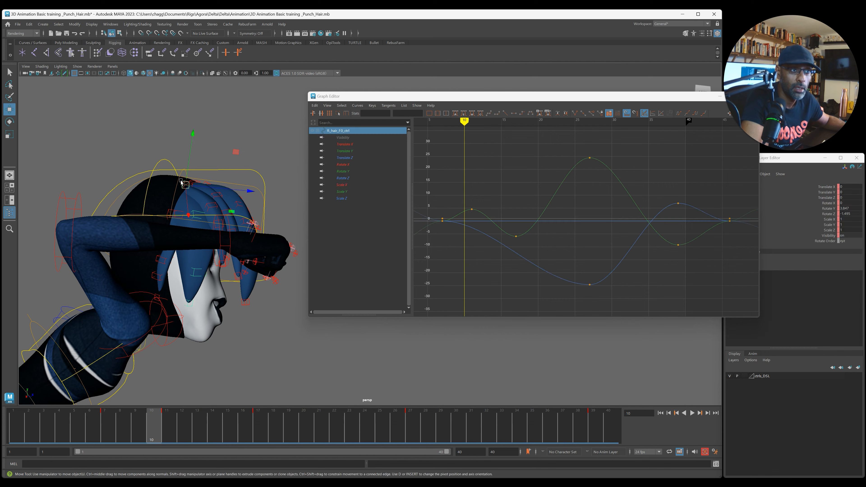
pyautogui.scroll(5, 245, 228)
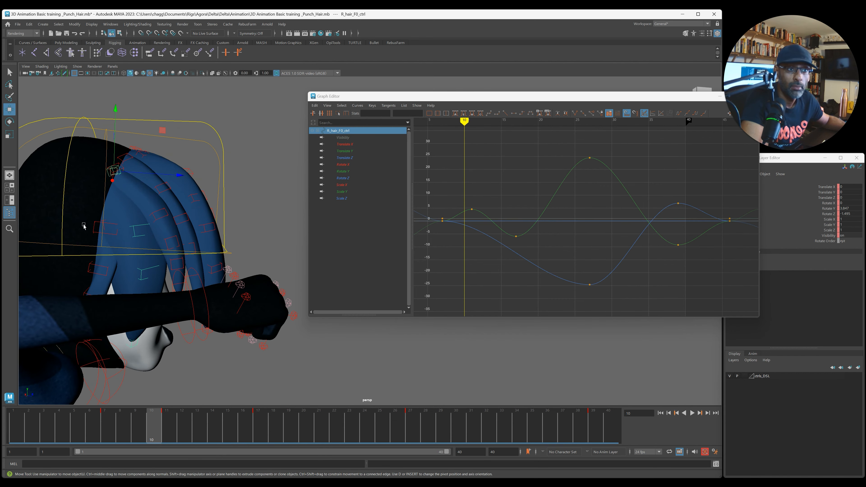
pyautogui.click(110, 224)
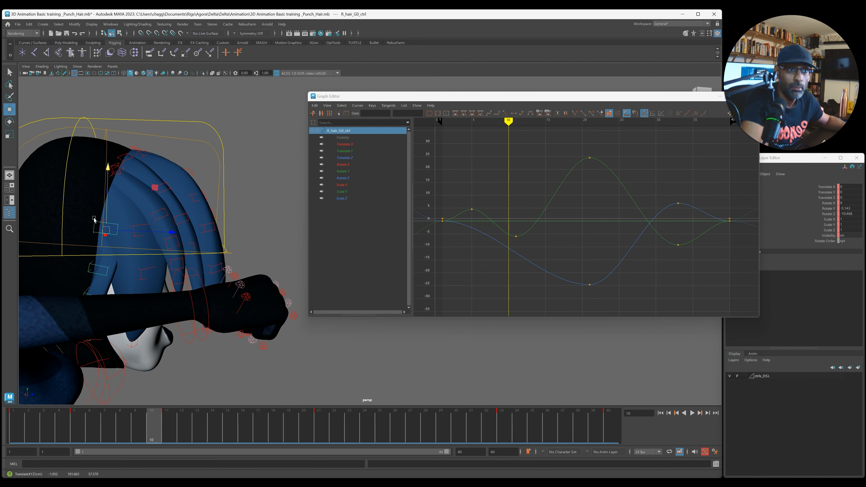
pyautogui.click(96, 219)
pyautogui.keyDown('shift'); pyautogui.click(88, 242); pyautogui.keyUp('shift')
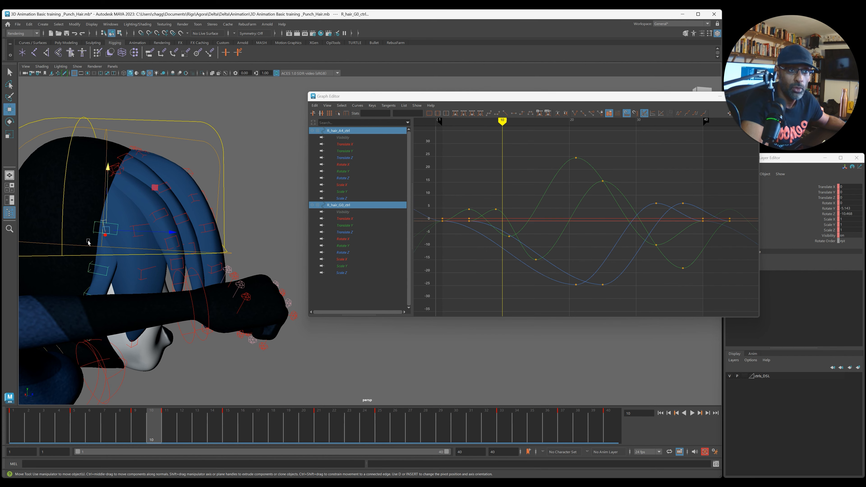
pyautogui.keyDown('shift'); pyautogui.click(88, 268); pyautogui.keyUp('shift')
pyautogui.keyDown('shift'); pyautogui.click(85, 291); pyautogui.keyUp('shift')
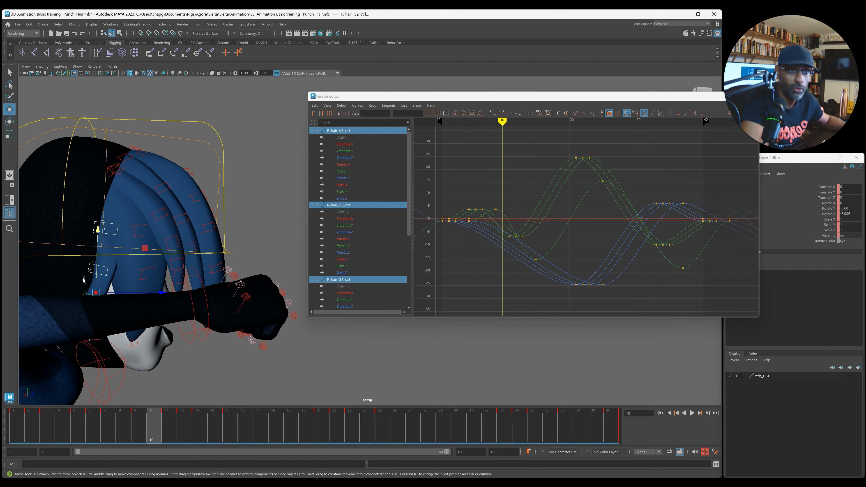
pyautogui.keyDown('alt'); pyautogui.moveTo(83, 278); pyautogui.dragTo(81, 310); pyautogui.keyUp('alt')
pyautogui.keyDown('shift'); pyautogui.click(81, 310); pyautogui.keyUp('shift')
pyautogui.press('a')
pyautogui.moveTo(497, 165); pyautogui.dragTo(664, 288)
pyautogui.keyDown('shift'); pyautogui.moveTo(580, 279); pyautogui.dragTo(603, 281, button='middle'); pyautogui.keyUp('shift')
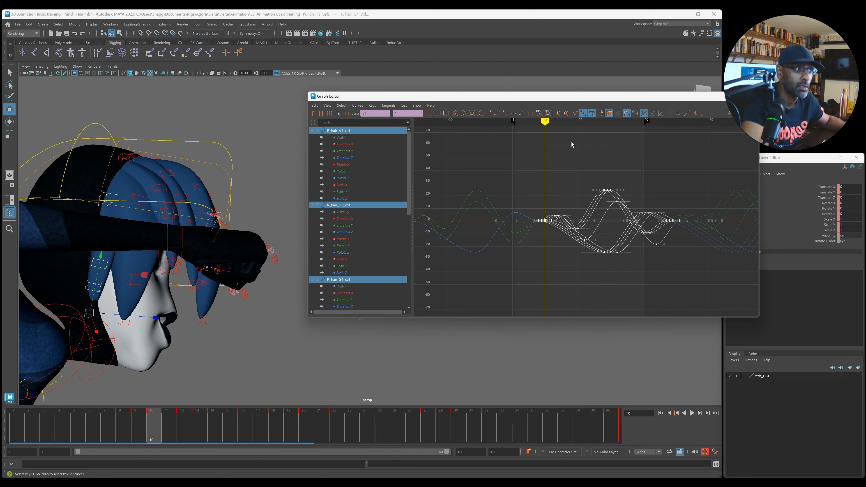
# Step: Play back the punch animation from several angles without the rig controls and examine the offset hair swing
pyautogui.keyDown('alt'); pyautogui.moveTo(148, 299); pyautogui.dragTo(302, 273); pyautogui.keyUp('alt')
pyautogui.moveTo(416, 97); pyautogui.dragTo(621, 137)
pyautogui.keyDown('alt'); pyautogui.moveTo(320, 184); pyautogui.dragTo(211, 236); pyautogui.keyUp('alt')
pyautogui.hotkey('alt', 'v')
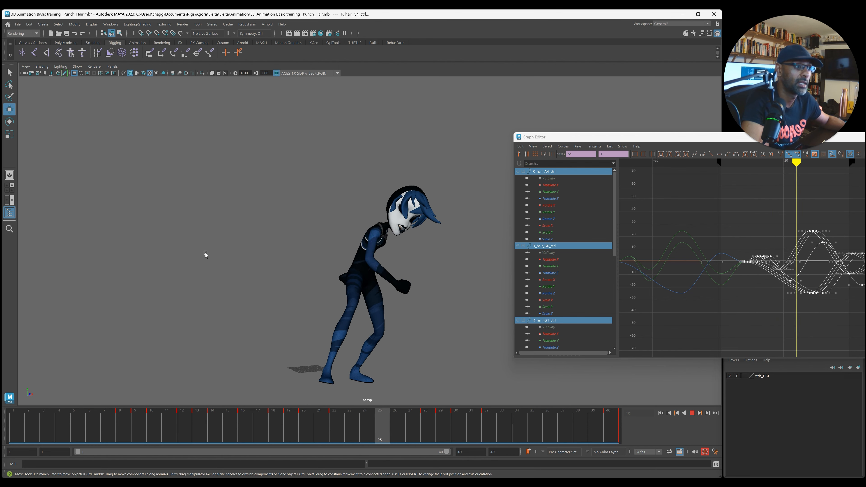
pyautogui.press('Escape')
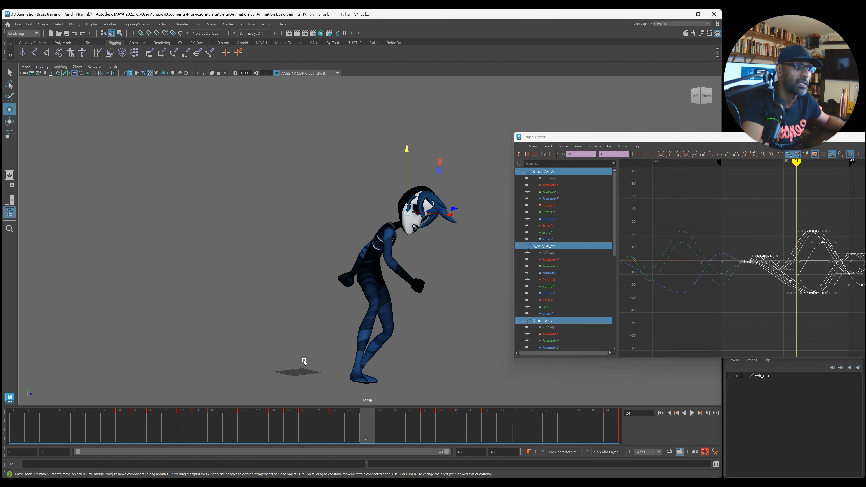
pyautogui.keyDown('alt'); pyautogui.moveTo(317, 334); pyautogui.dragTo(340, 307); pyautogui.keyUp('alt')
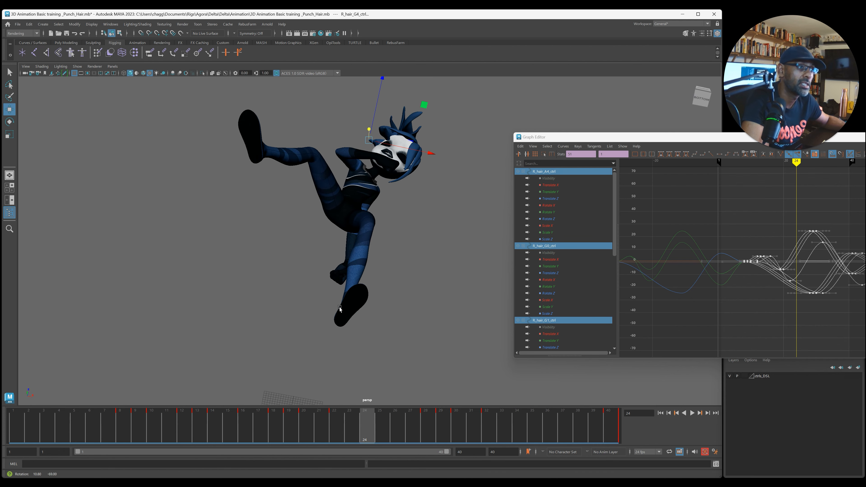
pyautogui.hotkey('alt', 'v')
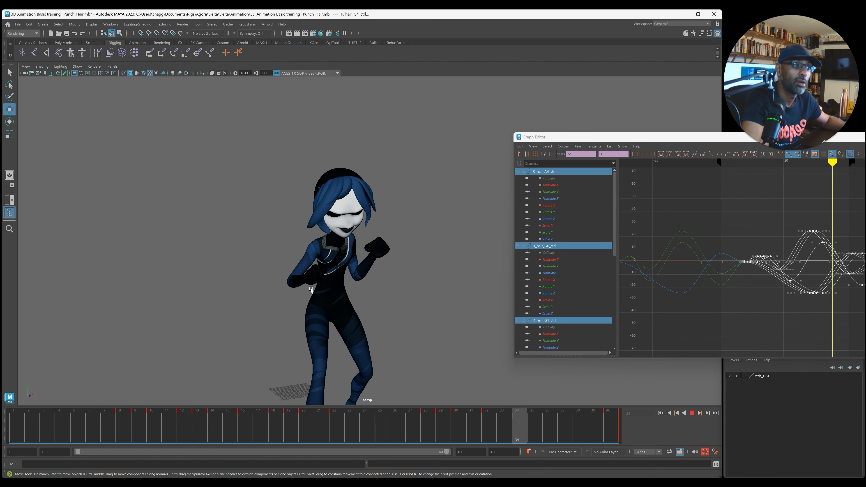
pyautogui.hotkey('alt', 'v')
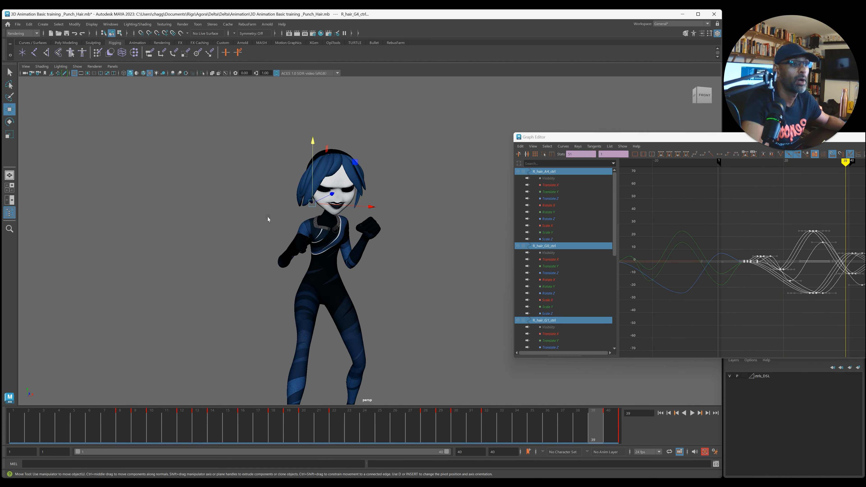
# Step: Show the rig's control curves in the viewport again and clear the current hair control selection
pyautogui.keyDown('alt'); pyautogui.moveTo(365, 174); pyautogui.dragTo(272, 161, button='middle'); pyautogui.keyUp('alt')
pyautogui.keyDown('alt'); pyautogui.moveTo(265, 185); pyautogui.dragTo(228, 183); pyautogui.keyUp('alt')
pyautogui.keyDown('alt'); pyautogui.moveTo(228, 182); pyautogui.dragTo(344, 218, button='middle'); pyautogui.keyUp('alt')
pyautogui.keyDown('alt'); pyautogui.moveTo(344, 218); pyautogui.dragTo(399, 219, button='right'); pyautogui.keyUp('alt')
pyautogui.keyDown('alt'); pyautogui.moveTo(398, 219); pyautogui.dragTo(365, 222); pyautogui.keyUp('alt')
pyautogui.hotkey('alt', '1')
pyautogui.keyDown('alt'); pyautogui.moveTo(230, 241); pyautogui.dragTo(287, 208, button='right'); pyautogui.keyUp('alt')
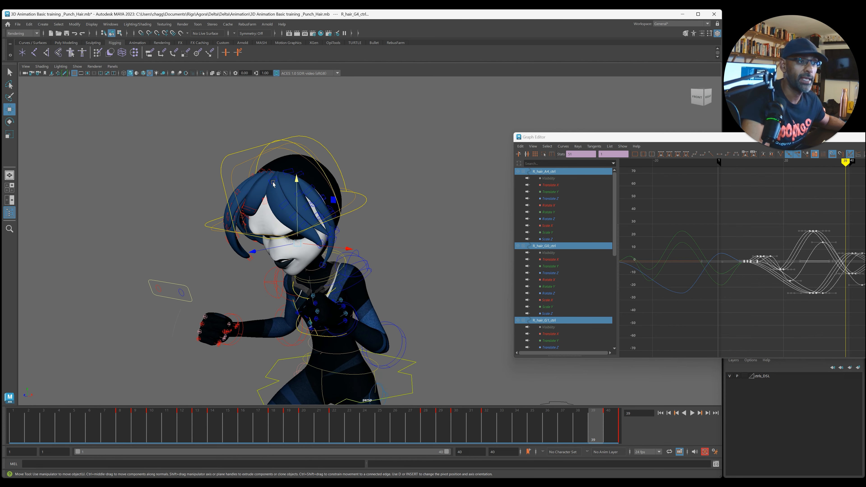
pyautogui.click(273, 184)
pyautogui.click(353, 166)
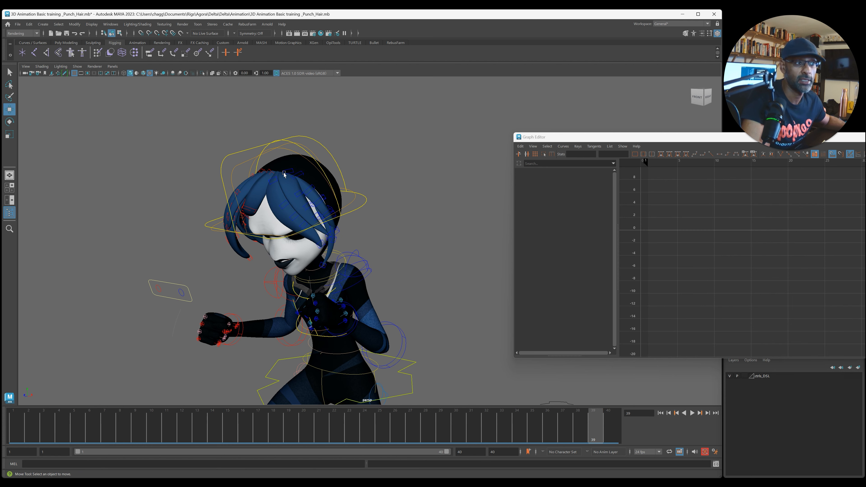
# Step: Select L_hair_B0_ctrl through L_hair_B4_ctrl and move all of their animation keys slightly later in time
pyautogui.click(283, 174)
pyautogui.keyDown('shift'); pyautogui.click(299, 197); pyautogui.keyUp('shift')
pyautogui.keyDown('shift'); pyautogui.click(305, 207); pyautogui.keyUp('shift')
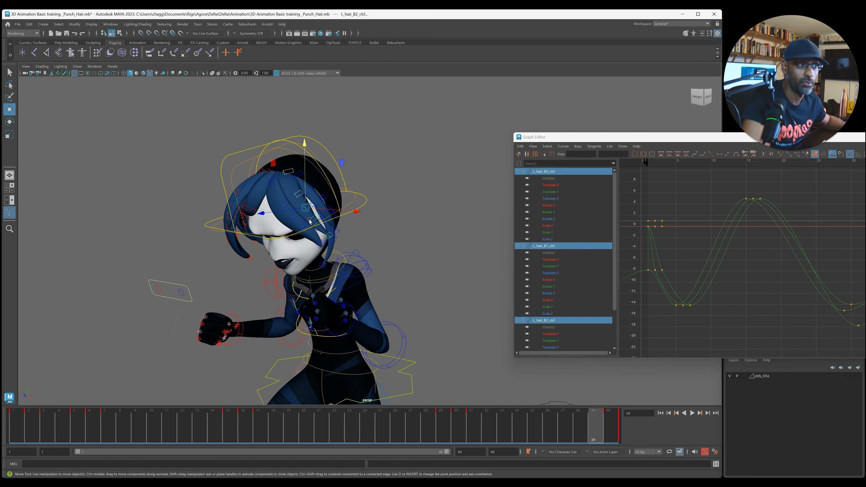
pyautogui.keyDown('shift'); pyautogui.click(313, 217); pyautogui.keyUp('shift')
pyautogui.keyDown('shift'); pyautogui.click(329, 235); pyautogui.keyUp('shift')
pyautogui.press('f')
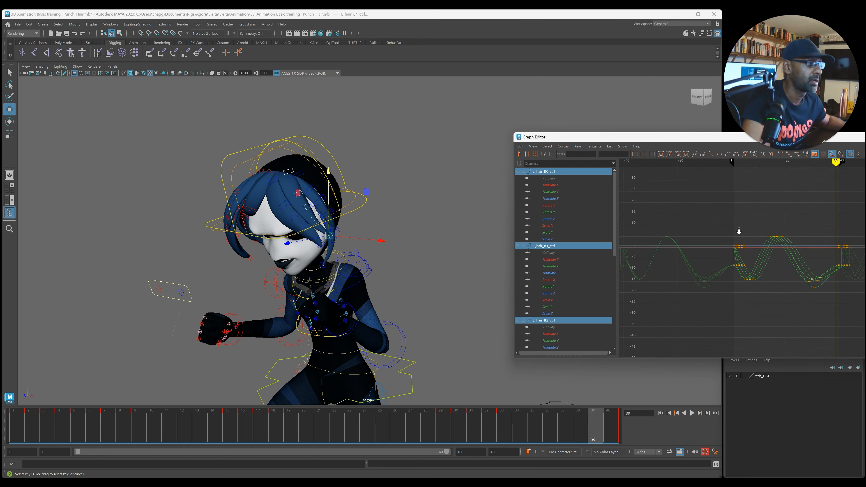
pyautogui.moveTo(645, 195); pyautogui.dragTo(822, 319)
pyautogui.keyDown('shift'); pyautogui.moveTo(734, 315); pyautogui.dragTo(742, 315, button='middle'); pyautogui.keyUp('shift')
# Step: Select L_hair_C0_ctrl through L_hair_C4_ctrl and move all keys of this strand later in time
pyautogui.click(333, 214)
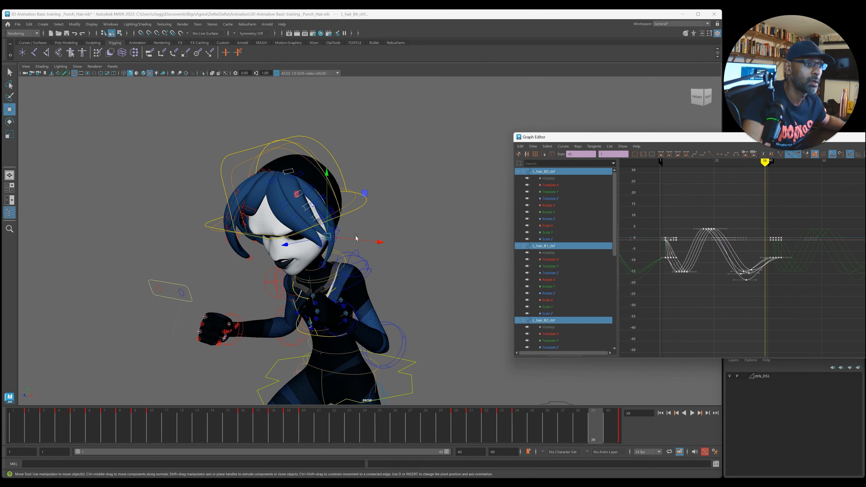
pyautogui.click(299, 177)
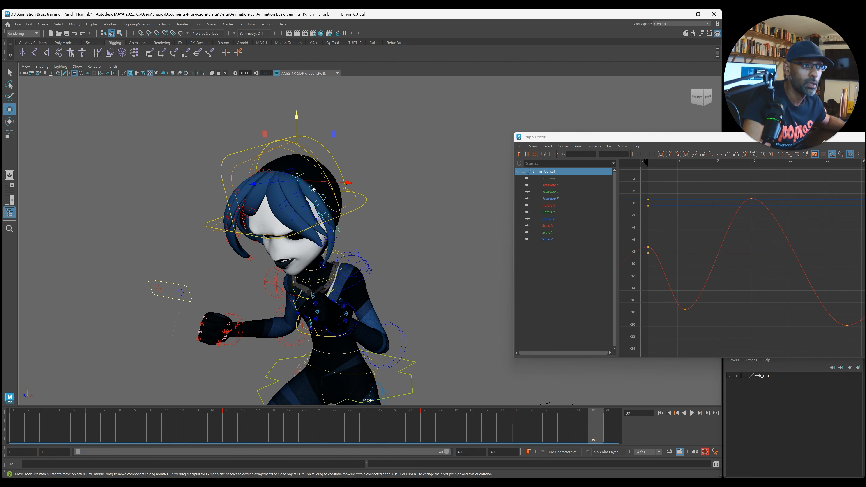
pyautogui.keyDown('shift'); pyautogui.click(322, 199); pyautogui.keyUp('shift')
pyautogui.keyDown('shift'); pyautogui.click(322, 217); pyautogui.keyUp('shift')
pyautogui.keyDown('shift'); pyautogui.click(321, 218); pyautogui.keyUp('shift')
pyautogui.keyDown('shift'); pyautogui.click(340, 231); pyautogui.keyUp('shift')
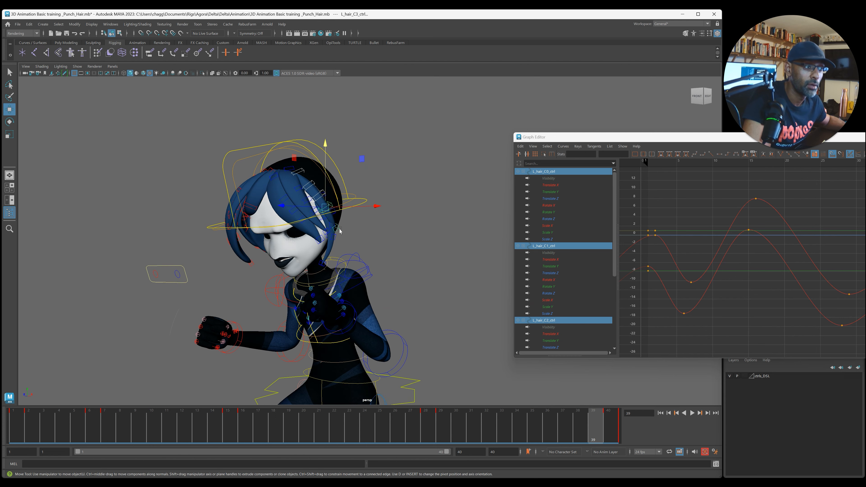
pyautogui.press('f')
pyautogui.keyDown('alt'); pyautogui.moveTo(743, 222); pyautogui.dragTo(696, 217, button='right'); pyautogui.keyUp('alt')
pyautogui.keyDown('alt'); pyautogui.moveTo(745, 214); pyautogui.dragTo(713, 211, button='middle'); pyautogui.keyUp('alt')
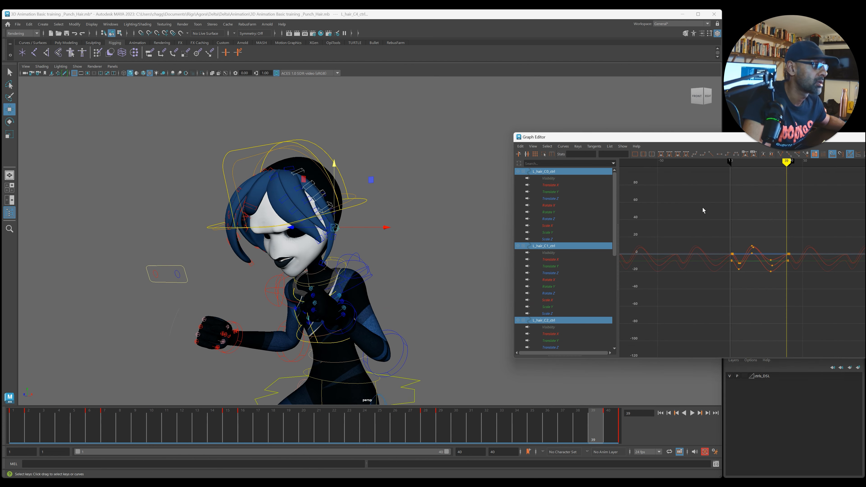
pyautogui.moveTo(697, 219); pyautogui.dragTo(792, 280)
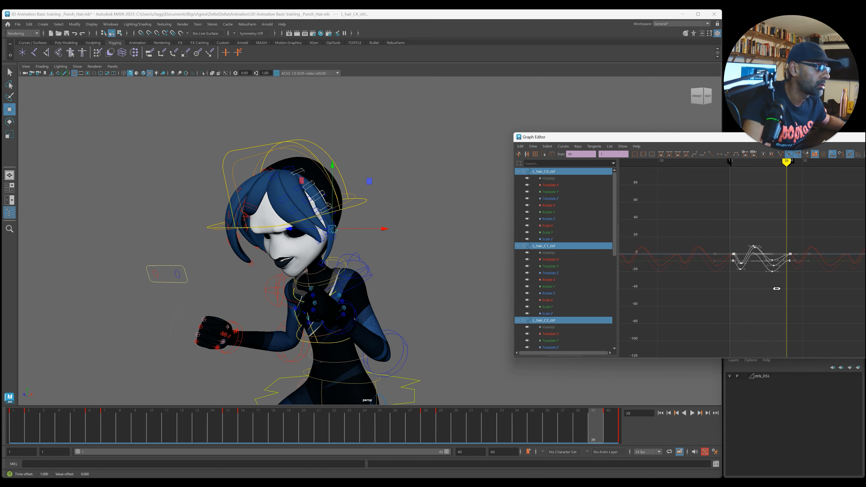
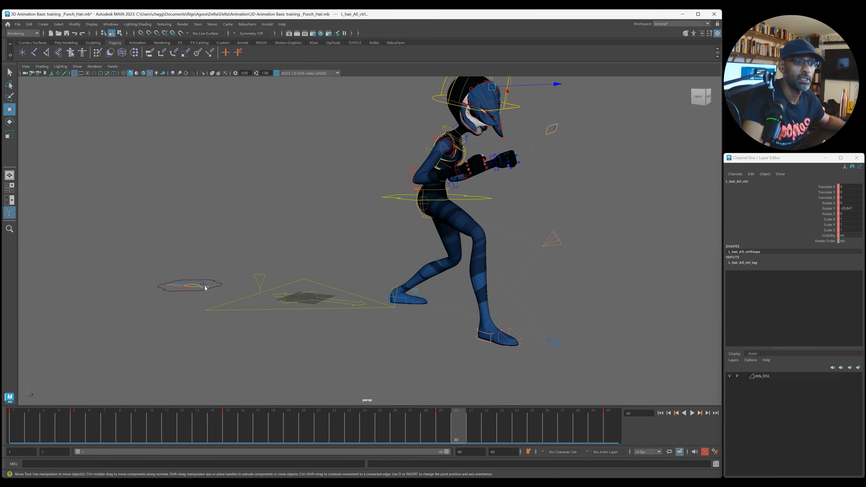
# Step: Turn on the hood geometry visibility (hood_geo_vis) of head_settings_ctrl at frame 30
pyautogui.keyDown('alt'); pyautogui.moveTo(251, 278); pyautogui.dragTo(239, 280); pyautogui.keyUp('alt')
pyautogui.click(830, 258)
pyautogui.moveTo(533, 280); pyautogui.dragTo(607, 269, button='middle')
pyautogui.keyDown('alt'); pyautogui.moveTo(607, 268); pyautogui.dragTo(522, 251); pyautogui.keyUp('alt')
pyautogui.press('w')
pyautogui.keyDown('alt'); pyautogui.moveTo(518, 251); pyautogui.dragTo(509, 235); pyautogui.keyUp('alt')
# Step: Go to frame 1, select head_settings_ctrl and set its hood_geo_vis attribute to on
pyautogui.moveTo(121, 428); pyautogui.dragTo(15, 427)
pyautogui.keyDown('alt'); pyautogui.moveTo(415, 279); pyautogui.dragTo(428, 358, button='middle'); pyautogui.keyUp('alt')
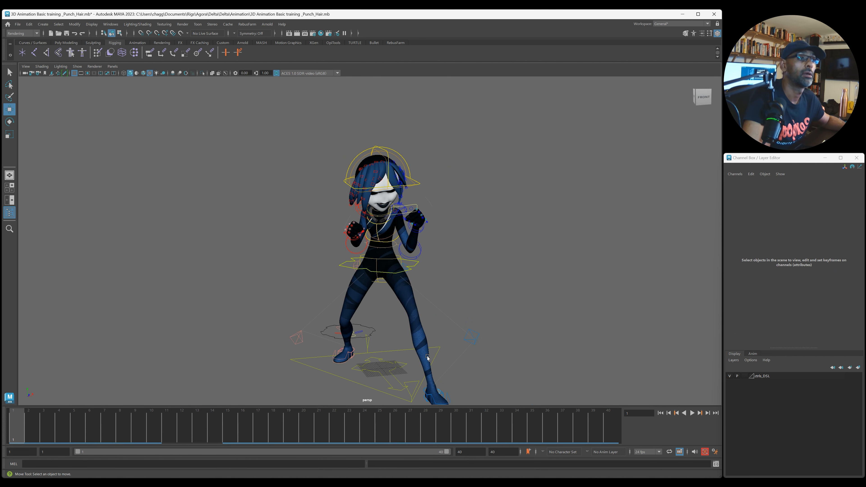
pyautogui.keyDown('alt'); pyautogui.moveTo(342, 345); pyautogui.dragTo(303, 335); pyautogui.keyUp('alt')
pyautogui.click(309, 324)
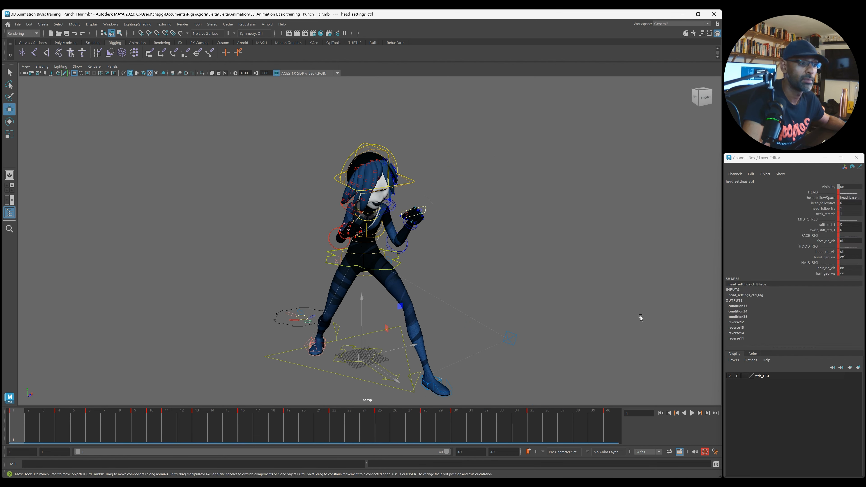
pyautogui.click(828, 259)
pyautogui.moveTo(651, 309); pyautogui.dragTo(672, 309, button='middle')
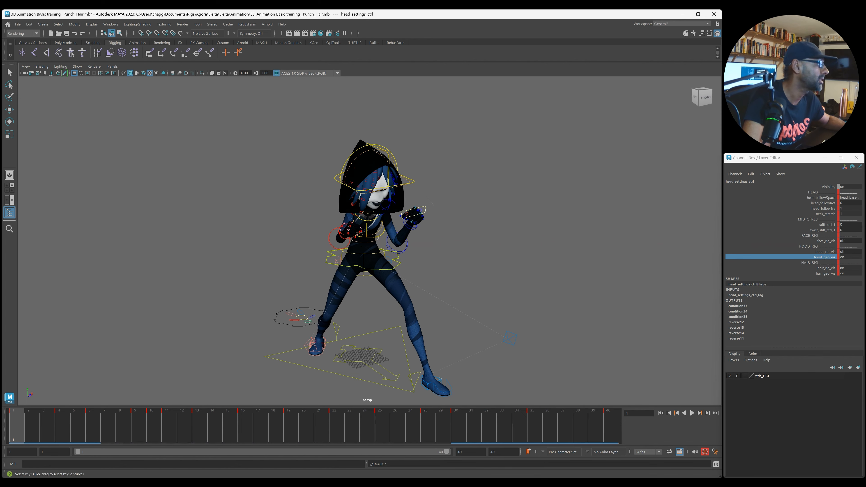
# Step: Isolate the hood_geo_vis curve of head_settings_ctrl in the Graph Editor and delete its key at frame 30
pyautogui.moveTo(311, 135); pyautogui.dragTo(449, 121)
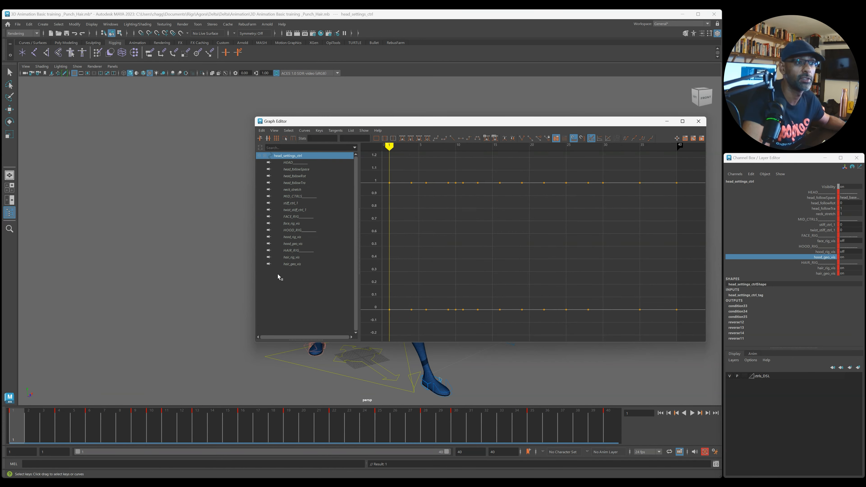
pyautogui.click(303, 245)
pyautogui.press('f')
pyautogui.moveTo(560, 217); pyautogui.dragTo(627, 265)
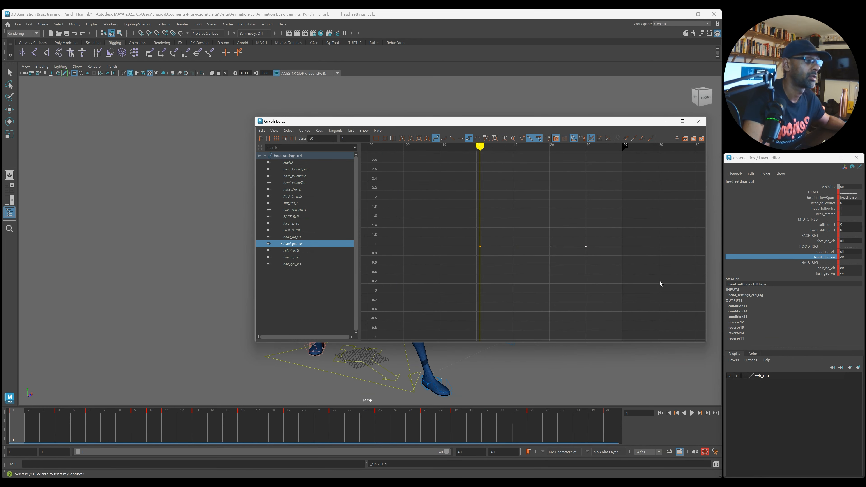
pyautogui.click(306, 238)
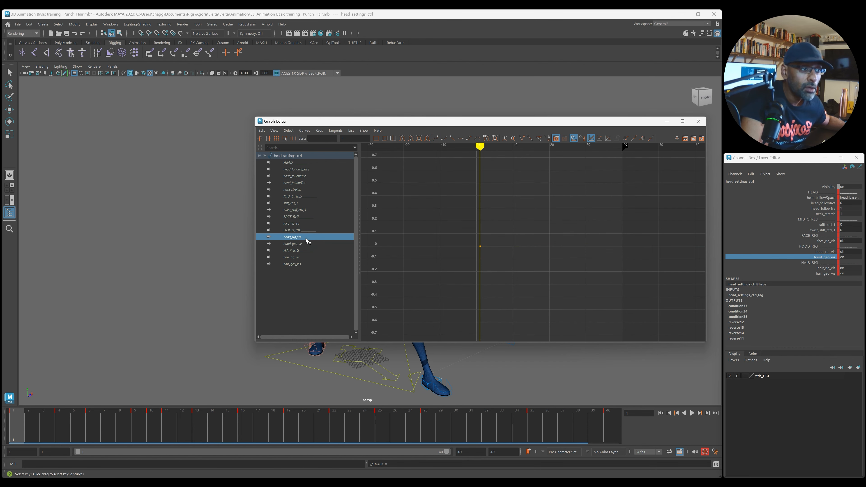
pyautogui.moveTo(553, 122); pyautogui.dragTo(865, 143)
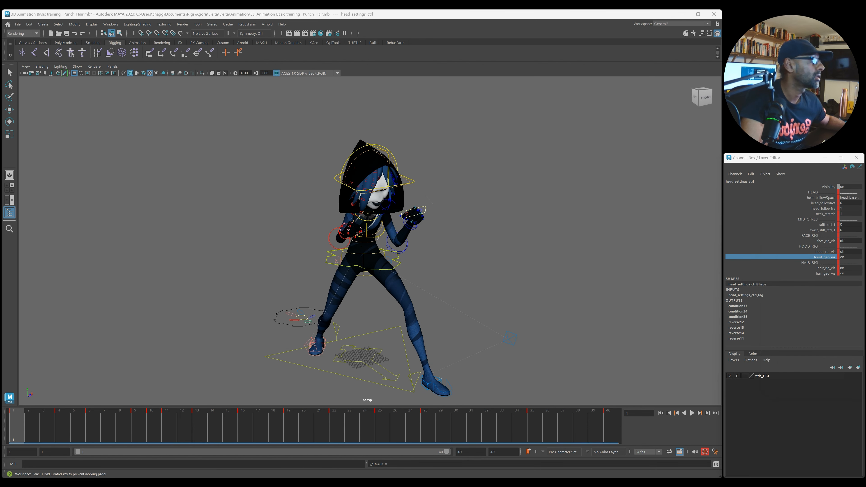
# Step: Play back and scrub the punch with the hood on, examining from several angles how the hair moves inside it
pyautogui.hotkey('alt', 'v')
pyautogui.keyDown('alt'); pyautogui.moveTo(567, 312); pyautogui.dragTo(572, 280); pyautogui.keyUp('alt')
pyautogui.hotkey('alt', 'v')
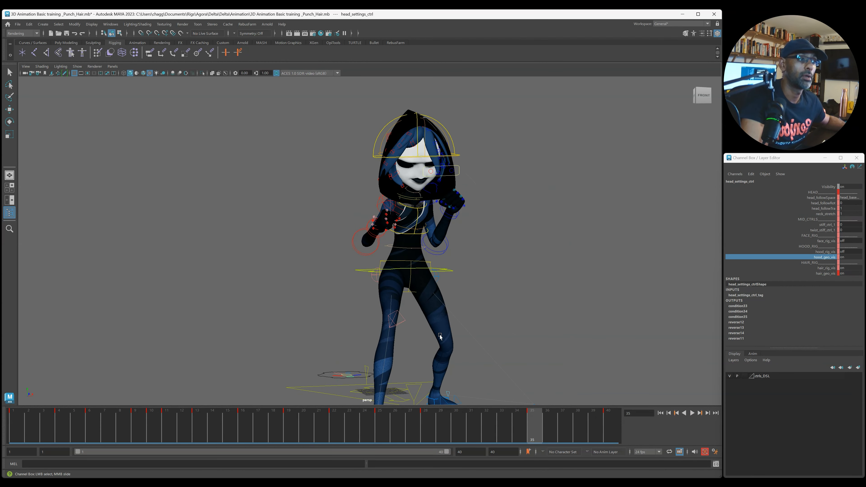
pyautogui.hotkey('alt', 'v')
pyautogui.moveTo(606, 432); pyautogui.dragTo(606, 426)
pyautogui.keyDown('alt'); pyautogui.moveTo(382, 270); pyautogui.dragTo(450, 280); pyautogui.keyUp('alt')
pyautogui.keyDown('alt'); pyautogui.moveTo(450, 280); pyautogui.dragTo(364, 307, button='middle'); pyautogui.keyUp('alt')
pyautogui.keyDown('alt'); pyautogui.moveTo(300, 309); pyautogui.dragTo(477, 289, button='right'); pyautogui.keyUp('alt')
pyautogui.moveTo(483, 289)
pyautogui.keyDown('alt'); pyautogui.mouseDown()
pyautogui.moveTo(483, 299)
pyautogui.moveTo(471, 299)
pyautogui.mouseUp(); pyautogui.keyUp('alt')
pyautogui.keyDown('alt'); pyautogui.moveTo(429, 280); pyautogui.dragTo(399, 274); pyautogui.keyUp('alt')
pyautogui.keyDown('alt'); pyautogui.moveTo(295, 267); pyautogui.dragTo(294, 210); pyautogui.keyUp('alt')
pyautogui.moveTo(443, 425); pyautogui.dragTo(403, 417)
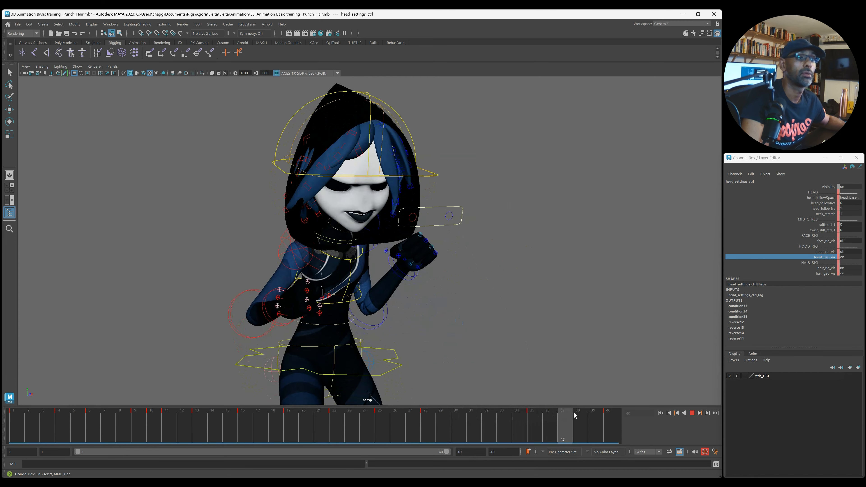
# Step: Select head_settings_ctrl at frame 40, examine the hood from the front, and clear the selection
pyautogui.keyDown('alt'); pyautogui.moveTo(501, 382); pyautogui.dragTo(222, 325); pyautogui.keyUp('alt')
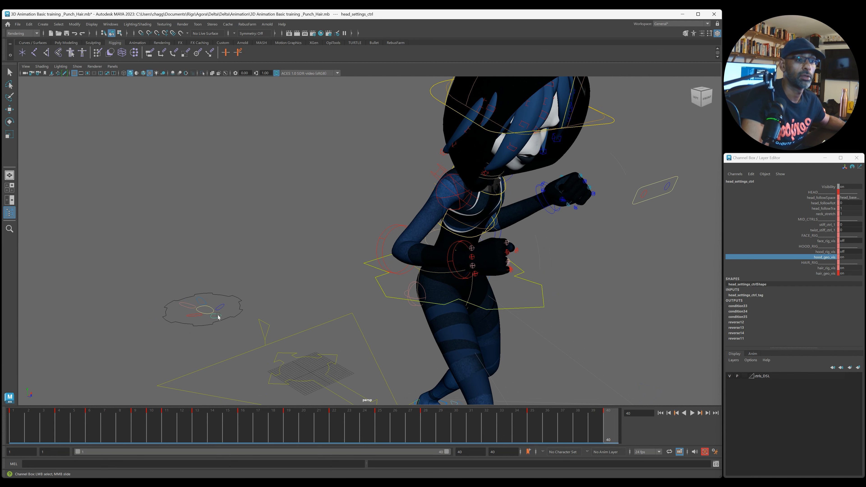
pyautogui.press('w')
pyautogui.click(225, 317)
pyautogui.click(219, 315)
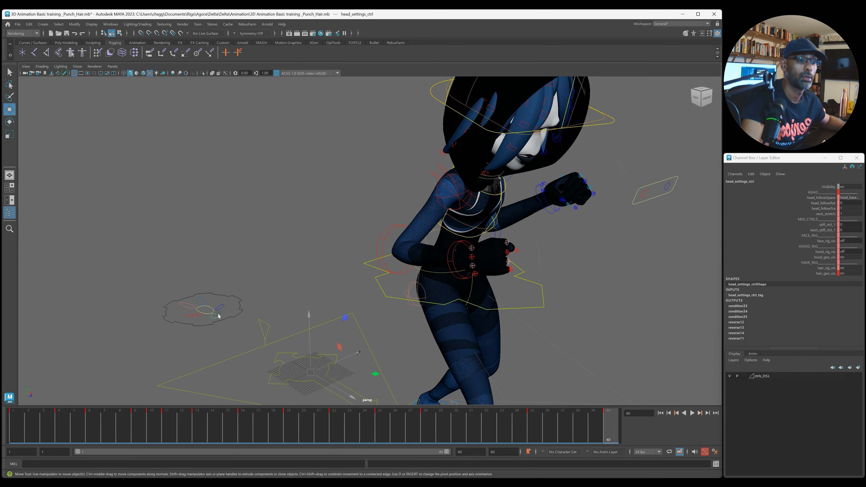
pyautogui.keyDown('alt'); pyautogui.moveTo(482, 290); pyautogui.dragTo(409, 242); pyautogui.keyUp('alt')
pyautogui.click(408, 241)
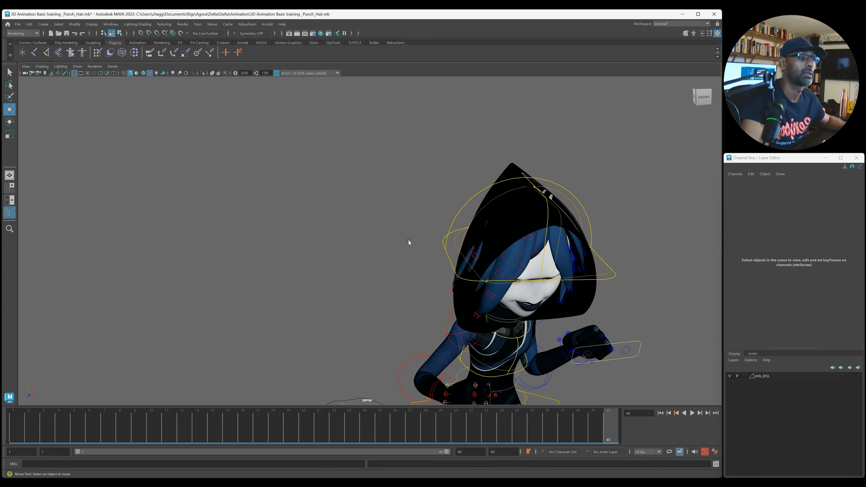
# Step: Select the R_hair_F strand controls, including R_hair_F4_ctrl, and view them from the character's side at frame 40
pyautogui.click(485, 222)
pyautogui.keyDown('alt'); pyautogui.moveTo(486, 223); pyautogui.dragTo(430, 281); pyautogui.keyUp('alt')
pyautogui.press('q')
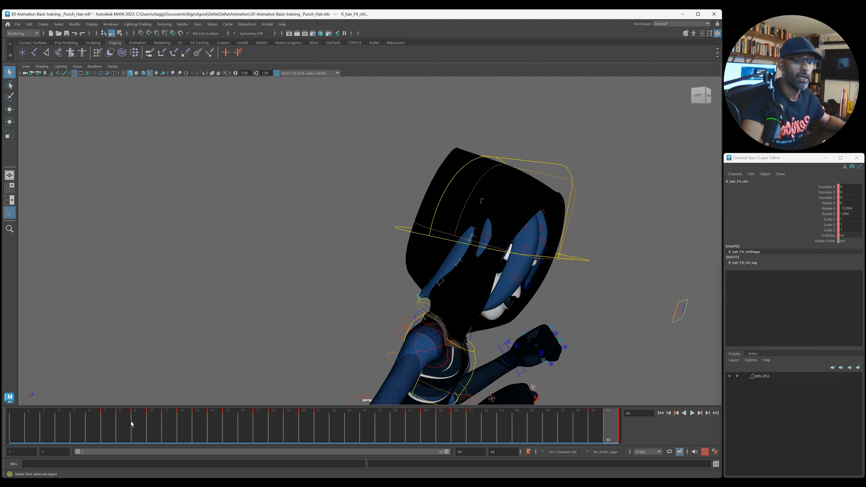
# Step: Try keying Rotate X, Y and Z of the R_hair_F controls to 0 at frame 1 and check frame 40
pyautogui.moveTo(131, 424); pyautogui.dragTo(13, 423)
pyautogui.moveTo(847, 203); pyautogui.dragTo(847, 210)
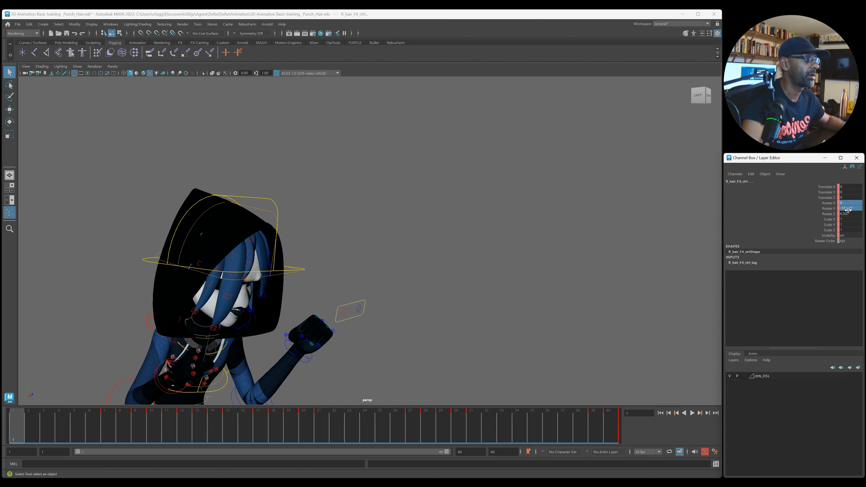
pyautogui.press('Return')
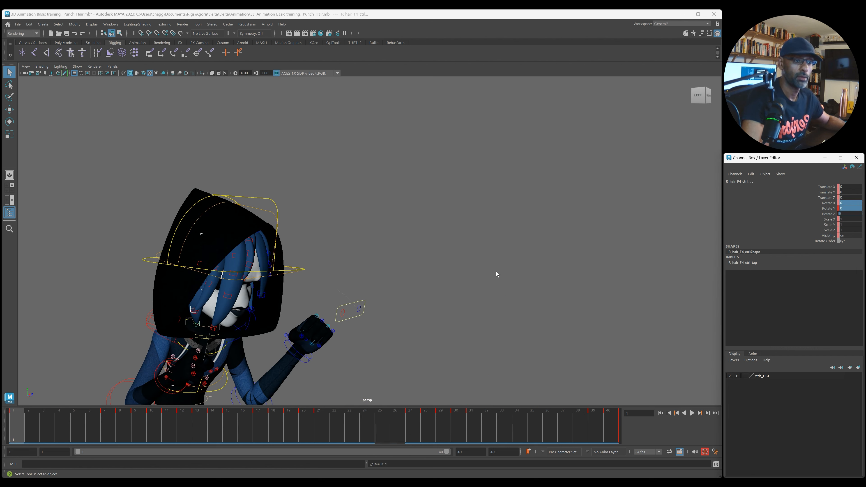
pyautogui.keyDown('alt'); pyautogui.moveTo(202, 380); pyautogui.dragTo(195, 371); pyautogui.keyUp('alt')
pyautogui.press('z')
pyautogui.moveTo(36, 435)
pyautogui.mouseDown()
pyautogui.moveTo(285, 444)
pyautogui.moveTo(649, 440)
pyautogui.mouseUp()
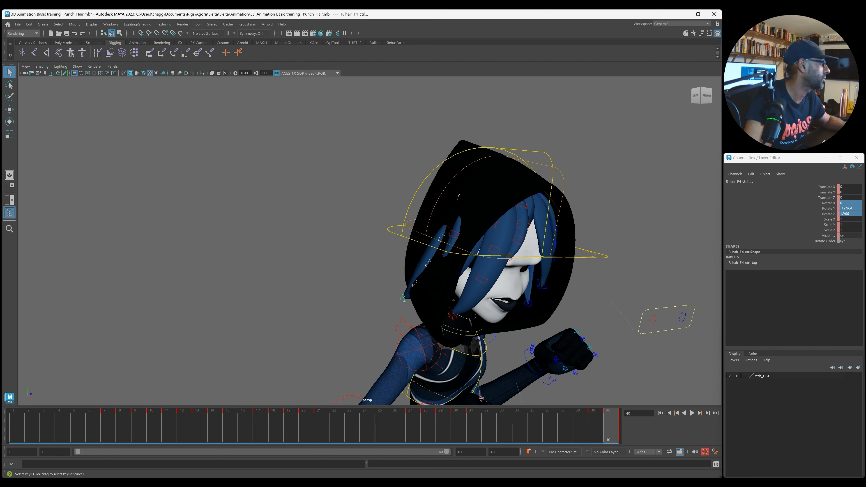
pyautogui.hotkey('ctrl', 'z')
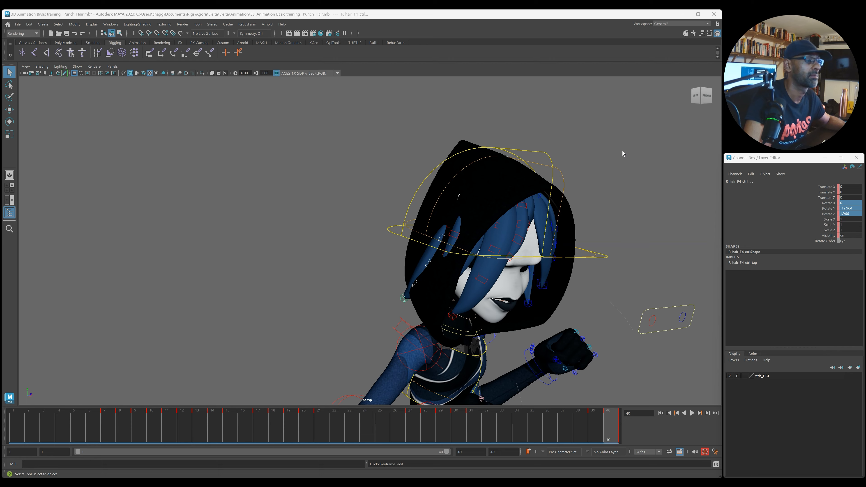
# Step: Bring the Graph Editor with the R_hair_F curves into view beside the character's head
pyautogui.moveTo(863, 123); pyautogui.dragTo(168, 63)
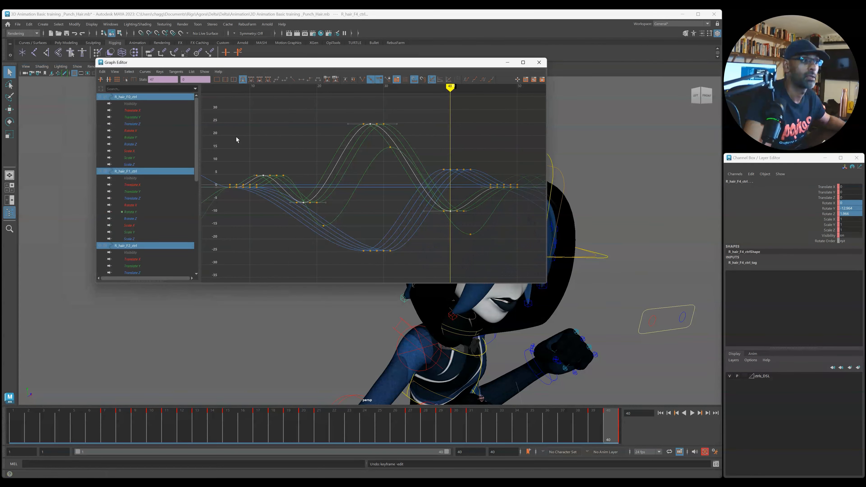
pyautogui.keyDown('alt'); pyautogui.moveTo(322, 304); pyautogui.dragTo(437, 284, button='middle'); pyautogui.keyUp('alt')
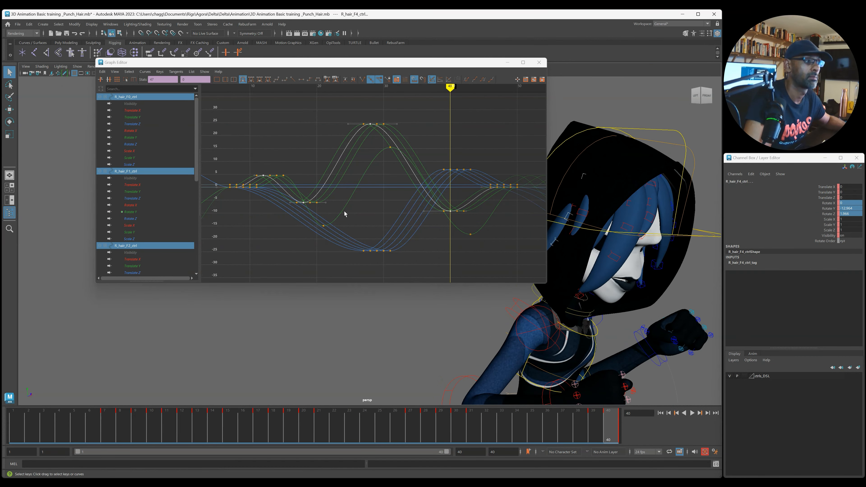
pyautogui.moveTo(408, 62); pyautogui.dragTo(381, 64)
# Step: Try lowering the peak Rotate Y keys of the R_hair_F curves
pyautogui.moveTo(312, 113); pyautogui.dragTo(390, 140)
pyautogui.keyDown('shift'); pyautogui.moveTo(389, 141); pyautogui.dragTo(399, 162, button='middle'); pyautogui.keyUp('shift')
pyautogui.hotkey('ctrl', 'z')
pyautogui.moveTo(317, 116); pyautogui.dragTo(400, 167)
pyautogui.keyDown('shift'); pyautogui.moveTo(397, 162); pyautogui.dragTo(398, 189, button='middle'); pyautogui.keyUp('shift')
pyautogui.hotkey('ctrl', 'z')
# Step: Raise the R_hair_F Rotate Y keys around frame 40 to about -2 and check the strand at frame 38
pyautogui.moveTo(411, 207); pyautogui.dragTo(462, 256)
pyautogui.moveTo(458, 243)
pyautogui.keyDown('shift'); pyautogui.mouseDown(button='middle')
pyautogui.moveTo(450, 240)
pyautogui.moveTo(456, 227)
pyautogui.mouseUp(button='middle'); pyautogui.keyUp('shift')
pyautogui.scroll(3, 456, 228)
pyautogui.moveTo(592, 429)
pyautogui.mouseDown()
pyautogui.moveTo(526, 431)
pyautogui.moveTo(583, 429)
pyautogui.mouseUp()
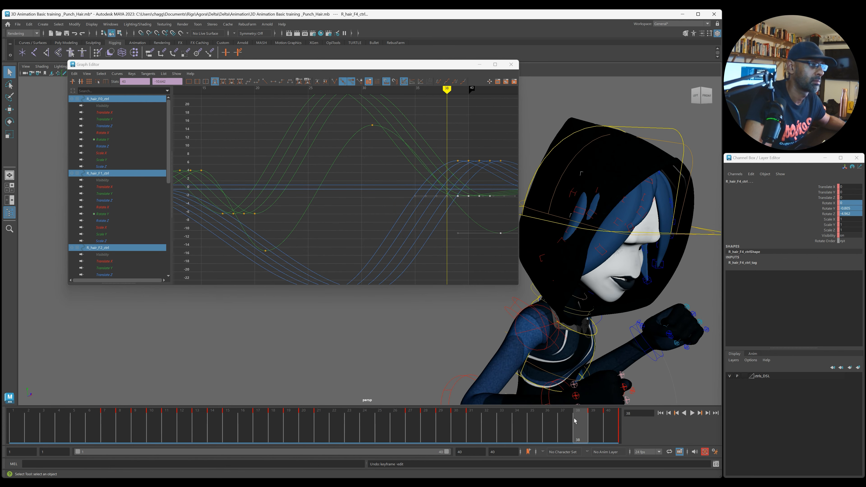
# Step: Lower the peak Rotate Y keys of the R_hair_F curves to about 17 and play back the animation
pyautogui.press('a')
pyautogui.keyDown('shift'); pyautogui.moveTo(371, 167); pyautogui.dragTo(371, 181, button='middle'); pyautogui.keyUp('shift')
pyautogui.hotkey('alt', 'v')
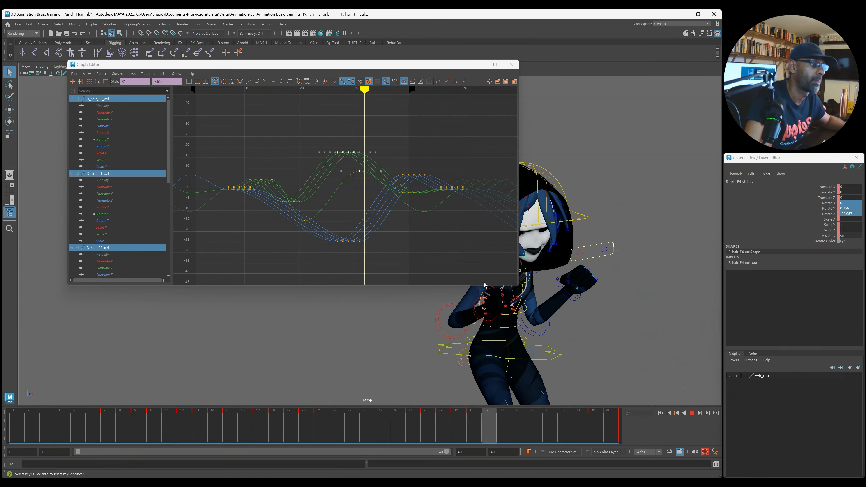
pyautogui.hotkey('alt', 'v')
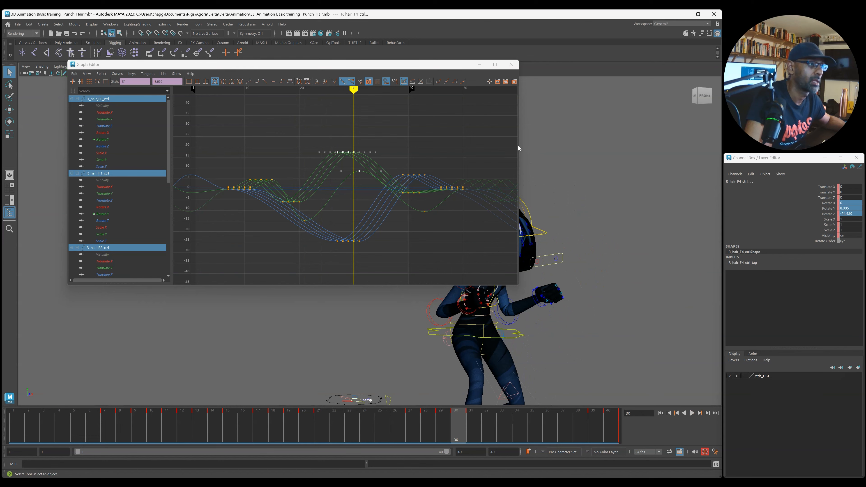
# Step: Narrow the Graph Editor and view the hooded character close up at frame 40
pyautogui.moveTo(518, 145); pyautogui.dragTo(418, 151)
pyautogui.keyDown('alt'); pyautogui.moveTo(503, 239); pyautogui.dragTo(521, 233, button='middle'); pyautogui.keyUp('alt')
pyautogui.keyDown('alt'); pyautogui.moveTo(521, 233); pyautogui.dragTo(657, 255, button='right'); pyautogui.keyUp('alt')
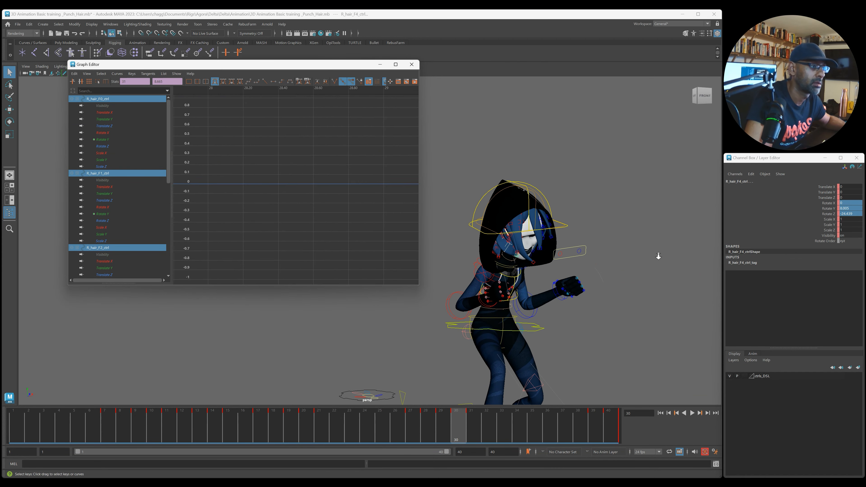
pyautogui.moveTo(474, 422); pyautogui.dragTo(657, 389)
pyautogui.keyDown('alt'); pyautogui.moveTo(527, 246); pyautogui.dragTo(618, 236, button='right'); pyautogui.keyUp('alt')
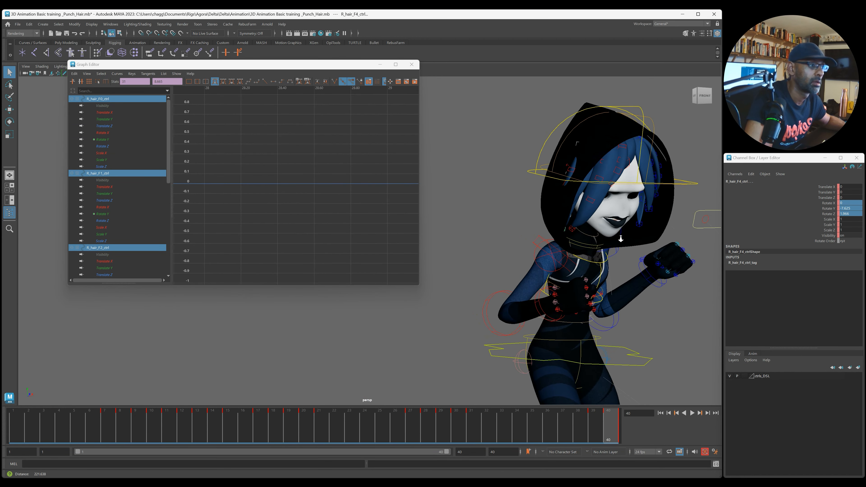
# Step: Select the R_hair_E1 to R_hair_E4 controls of the strand sticking out of the hood at frame 26
pyautogui.click(595, 180)
pyautogui.click(571, 169)
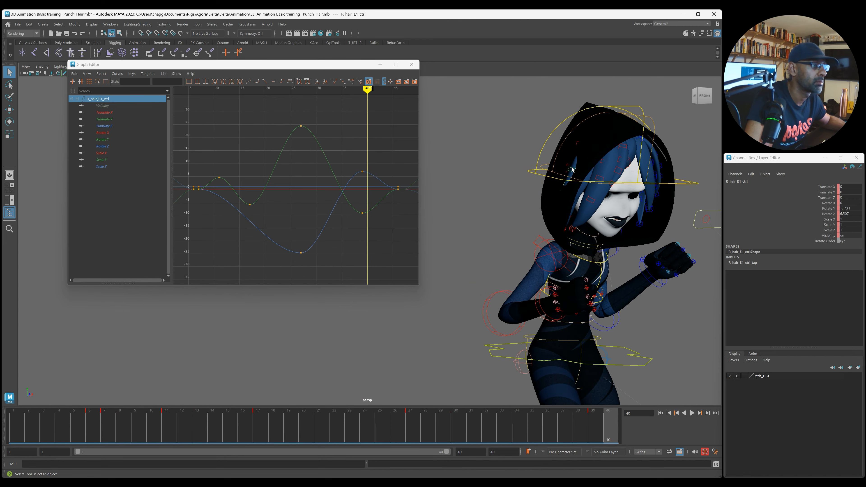
pyautogui.keyDown('shift'); pyautogui.click(561, 189); pyautogui.keyUp('shift')
pyautogui.moveTo(473, 426); pyautogui.dragTo(399, 429)
pyautogui.keyDown('alt'); pyautogui.moveTo(576, 272); pyautogui.dragTo(372, 298, button='middle'); pyautogui.keyUp('alt')
pyautogui.keyDown('alt'); pyautogui.moveTo(429, 239); pyautogui.dragTo(510, 251); pyautogui.keyUp('alt')
pyautogui.keyDown('alt'); pyautogui.moveTo(510, 251); pyautogui.dragTo(623, 245, button='right'); pyautogui.keyUp('alt')
pyautogui.press('Up')
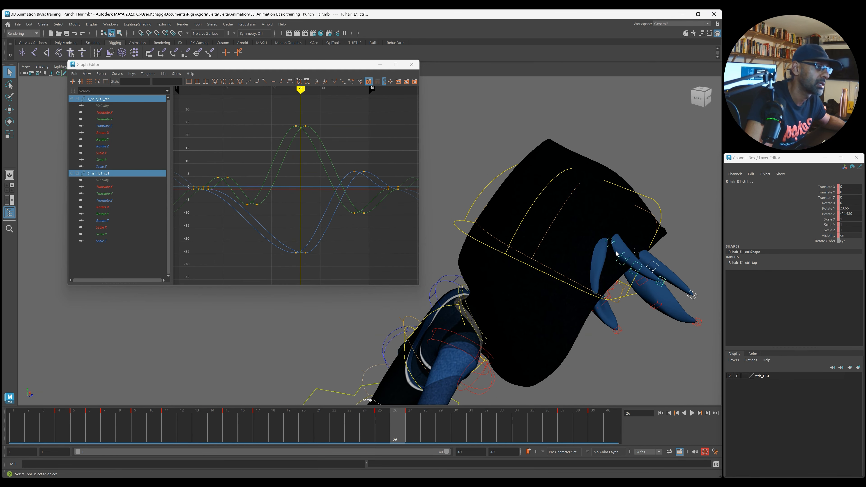
pyautogui.click(613, 243)
pyautogui.keyDown('shift'); pyautogui.click(636, 269); pyautogui.keyUp('shift')
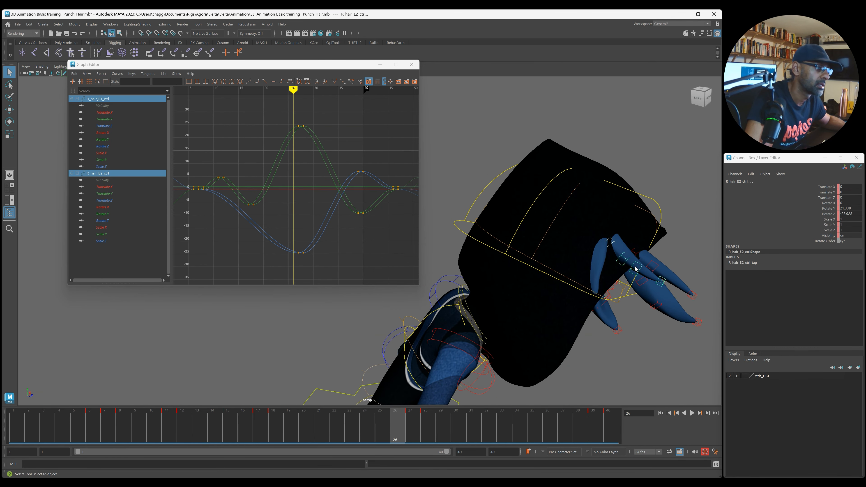
pyautogui.keyDown('shift'); pyautogui.click(661, 282); pyautogui.keyUp('shift')
# Step: Around frame 40, lower the R_hair_E Rotate Z keys to about 0 and raise the Rotate Y keys to about 15
pyautogui.moveTo(406, 431); pyautogui.dragTo(611, 424)
pyautogui.keyDown('alt'); pyautogui.moveTo(668, 336); pyautogui.dragTo(641, 321); pyautogui.keyUp('alt')
pyautogui.keyDown('alt'); pyautogui.moveTo(641, 321); pyautogui.dragTo(712, 323, button='middle'); pyautogui.keyUp('alt')
pyautogui.keyDown('alt'); pyautogui.moveTo(713, 324); pyautogui.dragTo(587, 309, button='right'); pyautogui.keyUp('alt')
pyautogui.moveTo(336, 152); pyautogui.dragTo(374, 178)
pyautogui.keyDown('shift'); pyautogui.moveTo(373, 170); pyautogui.dragTo(374, 187, button='middle'); pyautogui.keyUp('shift')
pyautogui.moveTo(345, 204); pyautogui.dragTo(383, 227)
pyautogui.keyDown('shift'); pyautogui.moveTo(385, 221); pyautogui.dragTo(404, 163, button='middle'); pyautogui.keyUp('shift')
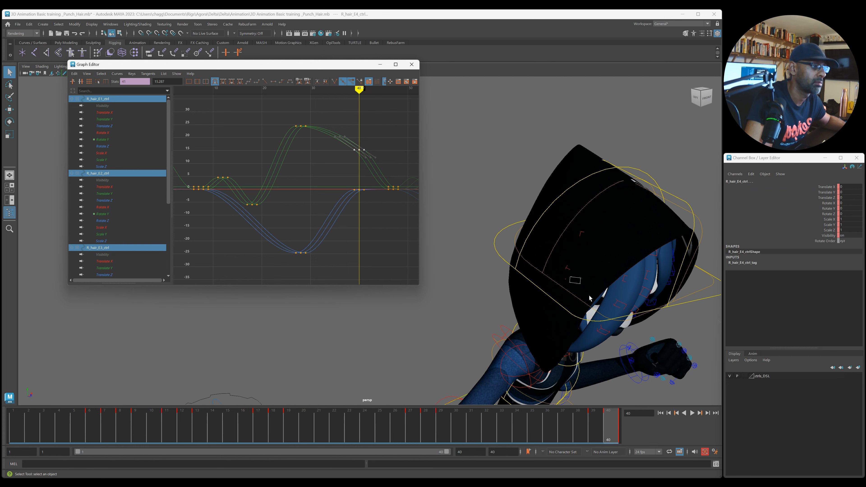
# Step: Go to frame 27 and select R_hair_F2_ctrl and R_hair_F3_ctrl on the strand across the face
pyautogui.moveTo(543, 422); pyautogui.dragTo(411, 424)
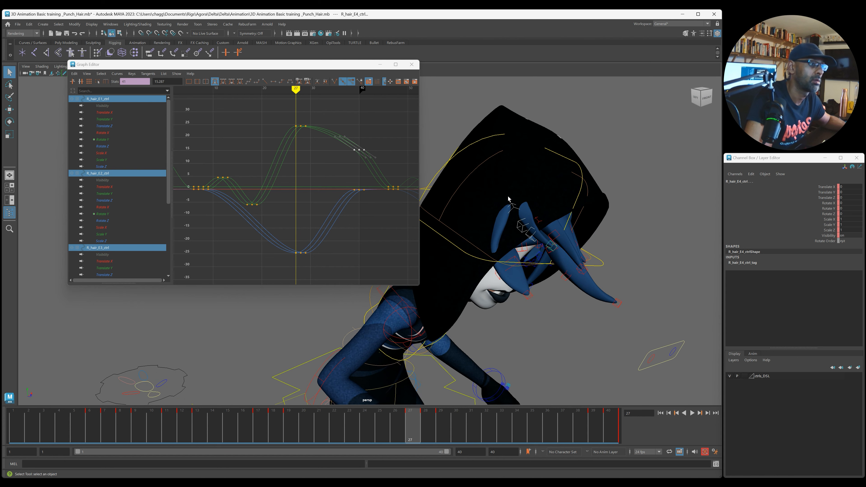
pyautogui.click(514, 209)
pyautogui.click(515, 257)
pyautogui.moveTo(403, 425)
pyautogui.mouseDown()
pyautogui.moveTo(511, 434)
pyautogui.moveTo(304, 435)
pyautogui.moveTo(419, 440)
pyautogui.mouseUp()
pyautogui.keyDown('alt'); pyautogui.moveTo(545, 296); pyautogui.dragTo(481, 292); pyautogui.keyUp('alt')
pyautogui.keyDown('alt'); pyautogui.moveTo(481, 292); pyautogui.dragTo(576, 403, button='middle'); pyautogui.keyUp('alt')
pyautogui.keyDown('alt'); pyautogui.moveTo(576, 403); pyautogui.dragTo(593, 309, button='right'); pyautogui.keyUp('alt')
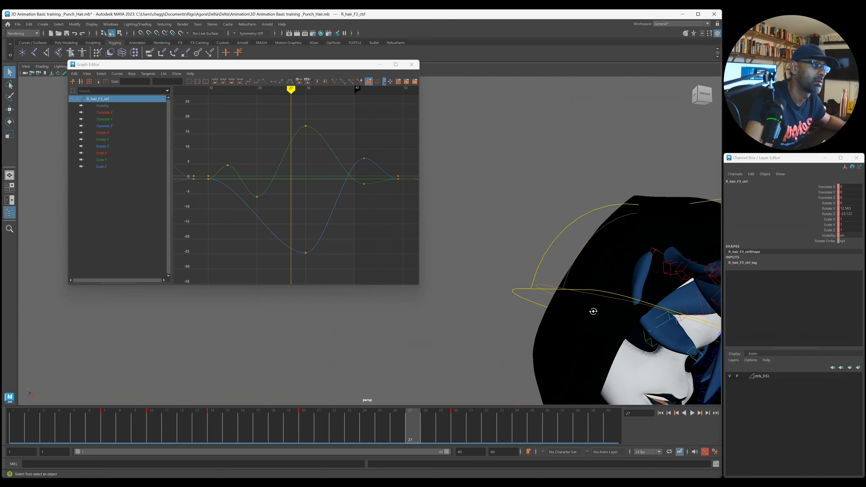
pyautogui.keyDown('alt'); pyautogui.moveTo(593, 309); pyautogui.dragTo(602, 246); pyautogui.keyUp('alt')
pyautogui.keyDown('shift'); pyautogui.click(593, 214); pyautogui.keyUp('shift')
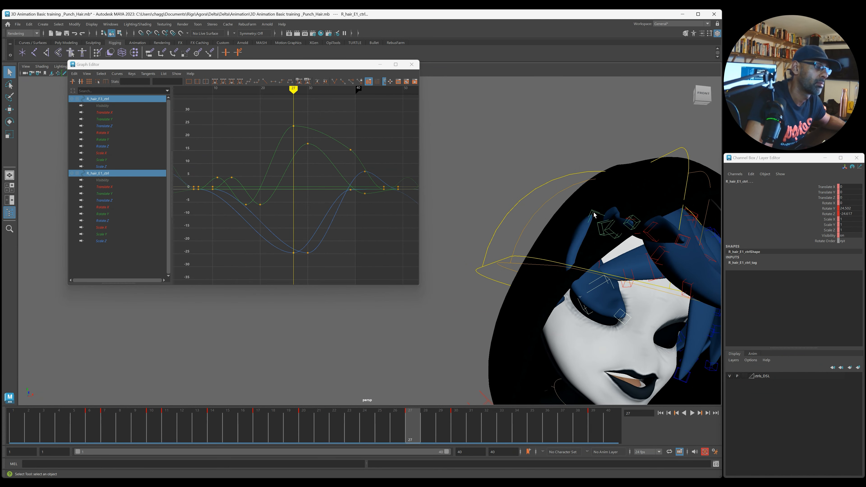
pyautogui.click(602, 285)
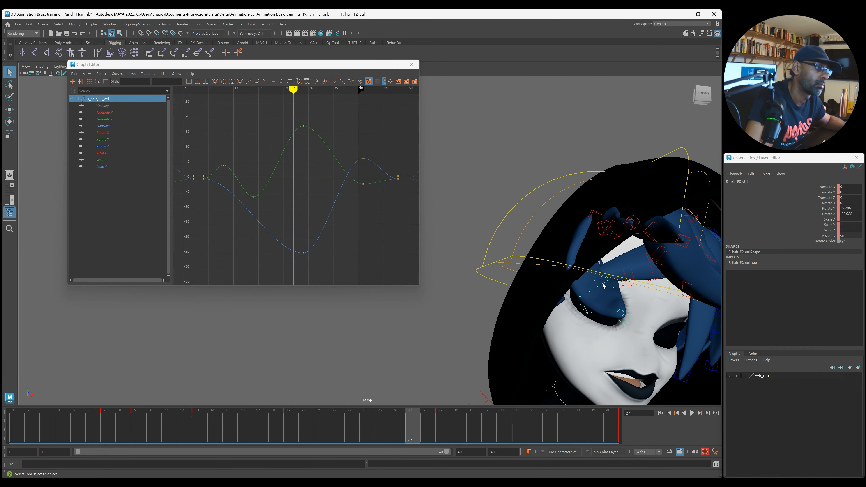
pyautogui.keyDown('shift'); pyautogui.click(596, 284); pyautogui.keyUp('shift')
# Step: Try reducing the Rotate Y peak and the Rotate Z dip of R_hair_F2_ctrl and R_hair_F3_ctrl near frame 29
pyautogui.moveTo(293, 117); pyautogui.dragTo(319, 138)
pyautogui.keyDown('shift'); pyautogui.moveTo(323, 147); pyautogui.dragTo(325, 176, button='middle'); pyautogui.keyUp('shift')
pyautogui.hotkey('ctrl', 'z')
pyautogui.moveTo(288, 240); pyautogui.dragTo(320, 264)
pyautogui.keyDown('shift'); pyautogui.moveTo(333, 251); pyautogui.dragTo(341, 228, button='middle'); pyautogui.keyUp('shift')
pyautogui.hotkey('ctrl', 'z')
# Step: Select head_settings_ctrl and set its hood_geo_vis attribute to off at frame 27
pyautogui.keyDown('alt'); pyautogui.moveTo(539, 292); pyautogui.dragTo(524, 290); pyautogui.keyUp('alt')
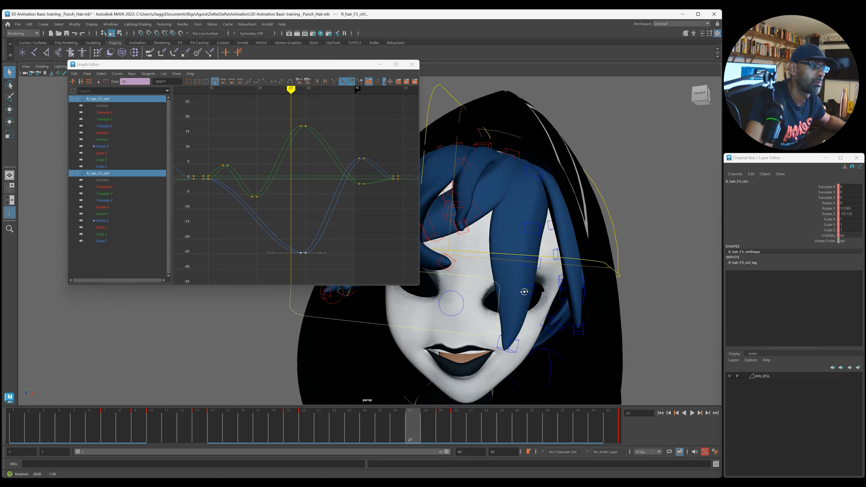
pyautogui.keyDown('alt'); pyautogui.moveTo(523, 290); pyautogui.dragTo(586, 298, button='middle'); pyautogui.keyUp('alt')
pyautogui.keyDown('alt'); pyautogui.moveTo(554, 294); pyautogui.dragTo(324, 275, button='right'); pyautogui.keyUp('alt')
pyautogui.keyDown('alt'); pyautogui.moveTo(325, 275); pyautogui.dragTo(360, 328); pyautogui.keyUp('alt')
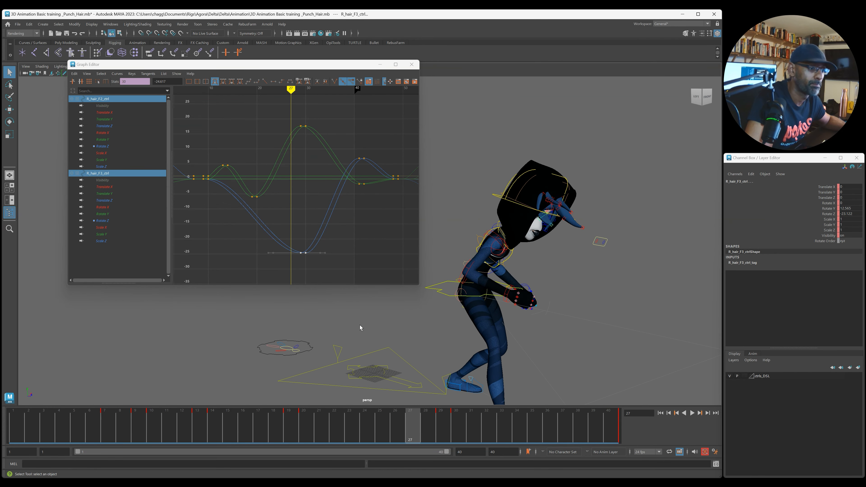
pyautogui.click(299, 352)
pyautogui.click(832, 257)
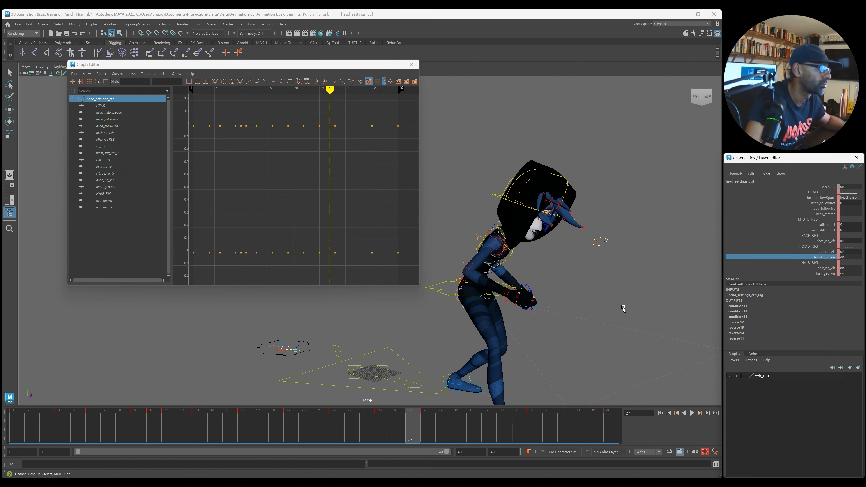
pyautogui.moveTo(622, 309); pyautogui.dragTo(368, 296, button='middle')
# Step: Move the Graph Editor clear of the character and inspect the exposed hair without the hood
pyautogui.keyDown('alt'); pyautogui.moveTo(615, 262); pyautogui.dragTo(596, 264); pyautogui.keyUp('alt')
pyautogui.keyDown('alt'); pyautogui.moveTo(540, 263); pyautogui.dragTo(438, 273, button='middle'); pyautogui.keyUp('alt')
pyautogui.keyDown('alt'); pyautogui.moveTo(410, 269); pyautogui.dragTo(520, 265, button='right'); pyautogui.keyUp('alt')
pyautogui.keyDown('alt'); pyautogui.moveTo(520, 265); pyautogui.dragTo(620, 282, button='middle'); pyautogui.keyUp('alt')
pyautogui.keyDown('alt'); pyautogui.moveTo(525, 273); pyautogui.dragTo(583, 275, button='right'); pyautogui.keyUp('alt')
pyautogui.keyDown('alt'); pyautogui.moveTo(584, 274); pyautogui.dragTo(538, 273, button='middle'); pyautogui.keyUp('alt')
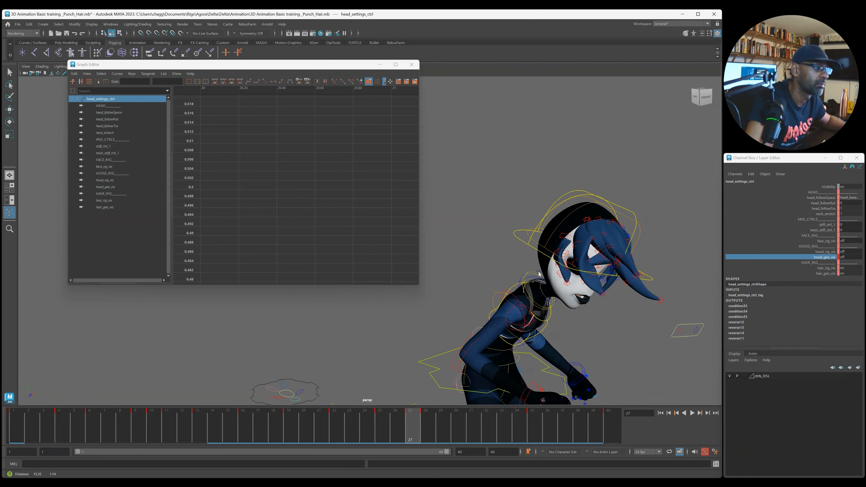
pyautogui.click(567, 237)
pyautogui.press('f')
pyautogui.keyDown('alt'); pyautogui.moveTo(569, 239); pyautogui.dragTo(455, 242, button='right'); pyautogui.keyUp('alt')
pyautogui.moveTo(361, 62); pyautogui.dragTo(812, 94)
pyautogui.keyDown('alt'); pyautogui.moveTo(447, 187); pyautogui.dragTo(399, 189, button='middle'); pyautogui.keyUp('alt')
pyautogui.press('f')
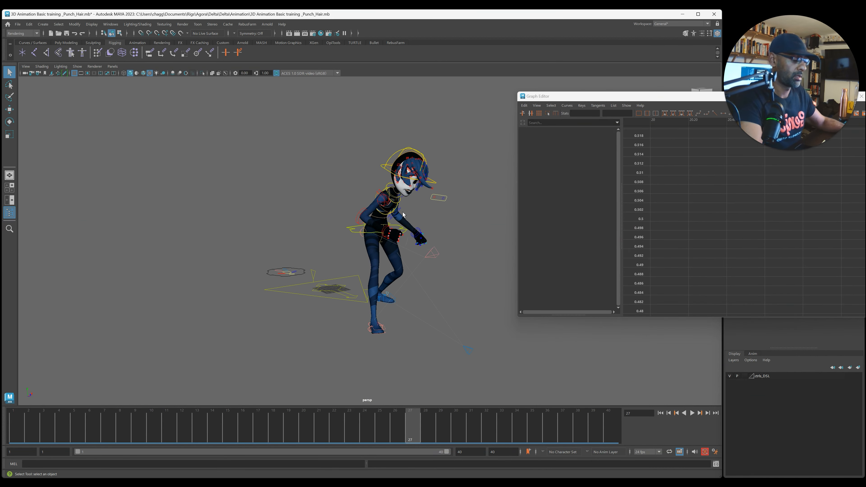
# Step: Select the side strand's controls from R_hair_G0_ctrl to R_hair_G4_ctrl in a close-up of the head
pyautogui.click(400, 165)
pyautogui.press('f')
pyautogui.keyDown('alt'); pyautogui.moveTo(289, 209); pyautogui.dragTo(89, 239, button='right'); pyautogui.keyUp('alt')
pyautogui.keyDown('alt'); pyautogui.moveTo(233, 268); pyautogui.dragTo(72, 285, button='right'); pyautogui.keyUp('alt')
pyautogui.keyDown('alt'); pyautogui.moveTo(72, 286); pyautogui.dragTo(312, 290); pyautogui.keyUp('alt')
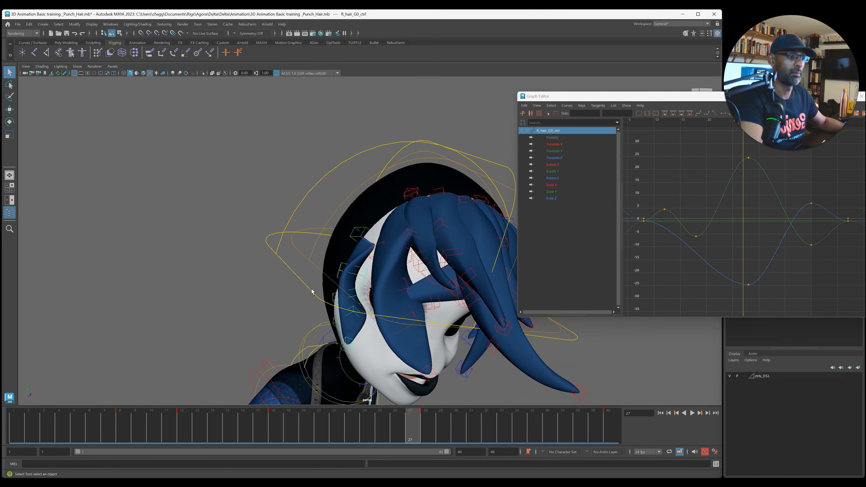
pyautogui.keyDown('shift'); pyautogui.click(345, 271); pyautogui.keyUp('shift')
pyautogui.keyDown('shift'); pyautogui.click(339, 330); pyautogui.keyUp('shift')
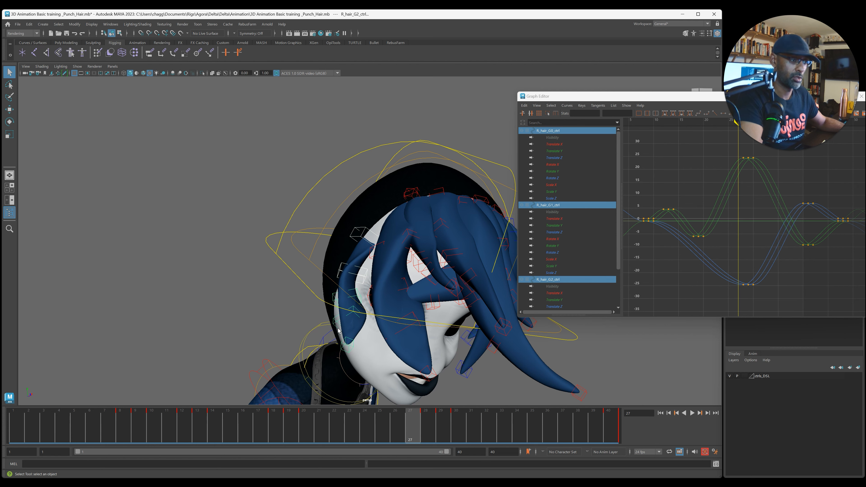
pyautogui.keyDown('shift'); pyautogui.click(345, 344); pyautogui.keyUp('shift')
pyautogui.keyDown('shift'); pyautogui.click(375, 371); pyautogui.keyUp('shift')
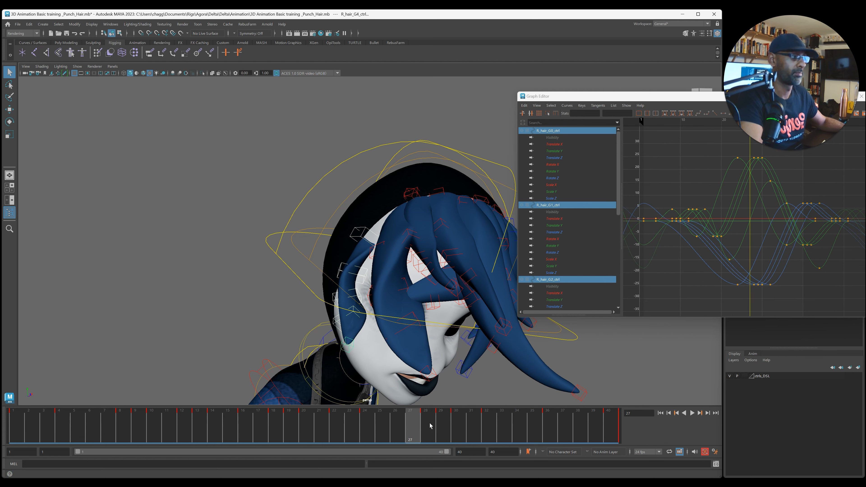
# Step: Lower the R_hair_G Rotate Y peak keys to about 11 and raise the Rotate Z dip keys slightly above zero
pyautogui.press('f')
pyautogui.moveTo(710, 159); pyautogui.dragTo(778, 191)
pyautogui.keyDown('shift'); pyautogui.moveTo(778, 191); pyautogui.dragTo(784, 215, button='middle'); pyautogui.keyUp('shift')
pyautogui.moveTo(729, 264); pyautogui.dragTo(775, 292)
pyautogui.keyDown('shift'); pyautogui.moveTo(775, 291); pyautogui.dragTo(781, 231, button='middle'); pyautogui.keyUp('shift')
pyautogui.moveTo(733, 182); pyautogui.dragTo(772, 202)
pyautogui.moveTo(771, 202)
pyautogui.keyDown('shift'); pyautogui.mouseDown(button='middle')
pyautogui.moveTo(772, 215)
pyautogui.moveTo(773, 201)
pyautogui.mouseUp(button='middle'); pyautogui.keyUp('shift')
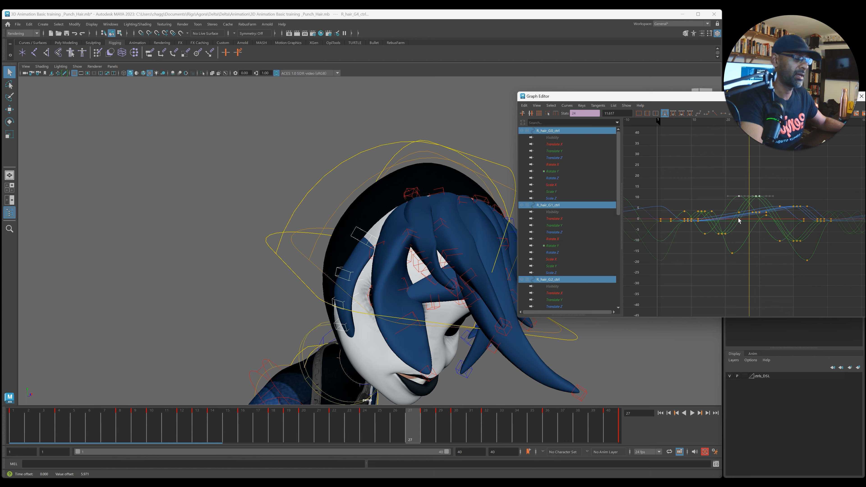
# Step: Delete the frame 27 key on the hood_geo_vis curve of head_settings_ctrl and move the Graph Editor away
pyautogui.keyDown('alt'); pyautogui.moveTo(269, 291); pyautogui.dragTo(277, 232); pyautogui.keyUp('alt')
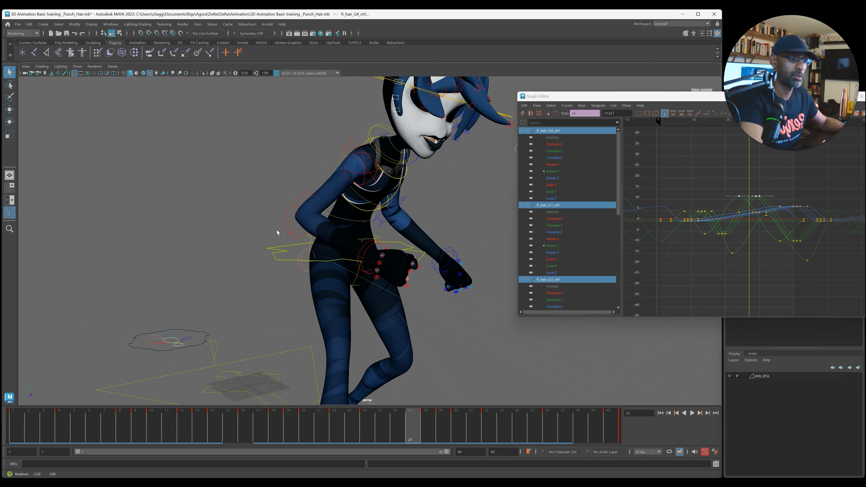
pyautogui.click(183, 347)
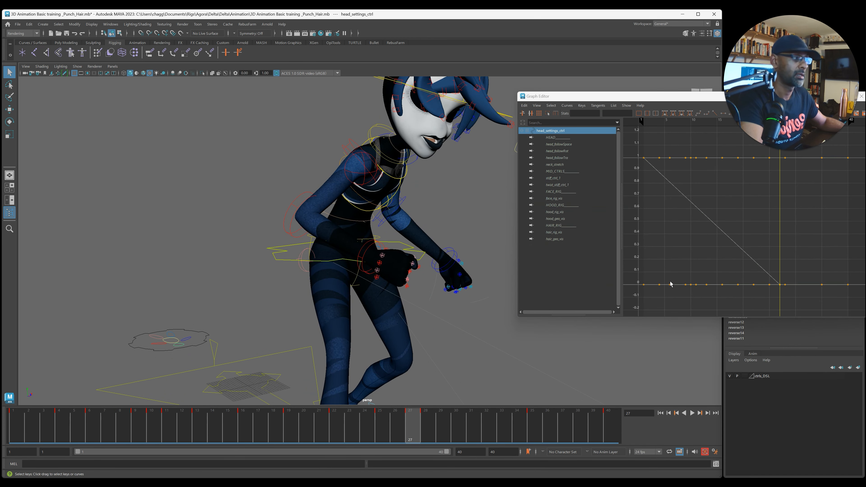
pyautogui.click(552, 219)
pyautogui.moveTo(795, 291); pyautogui.dragTo(764, 290)
pyautogui.press('Delete')
pyautogui.moveTo(598, 97); pyautogui.dragTo(865, 146)
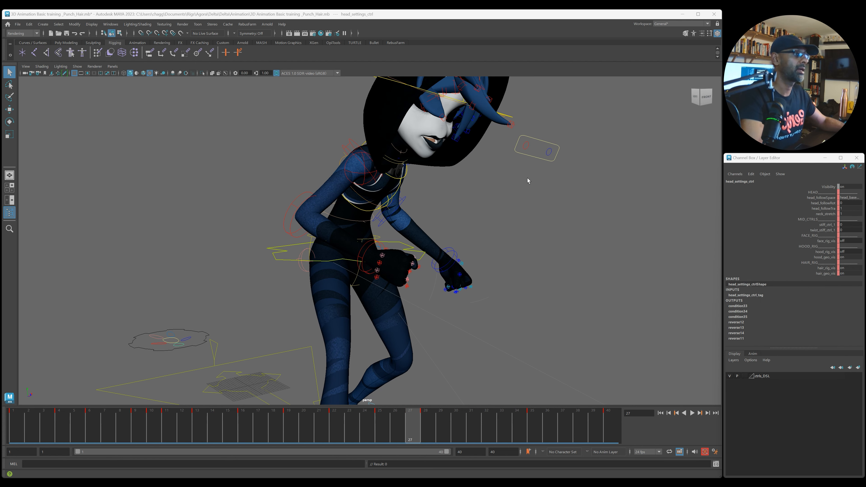
# Step: Try rotating R_hair_E1_ctrl inside the hood at frame 27
pyautogui.keyDown('alt'); pyautogui.moveTo(515, 187); pyautogui.dragTo(473, 279, button='middle'); pyautogui.keyUp('alt')
pyautogui.click(388, 161)
pyautogui.keyDown('alt'); pyautogui.moveTo(388, 161); pyautogui.dragTo(316, 192); pyautogui.keyUp('alt')
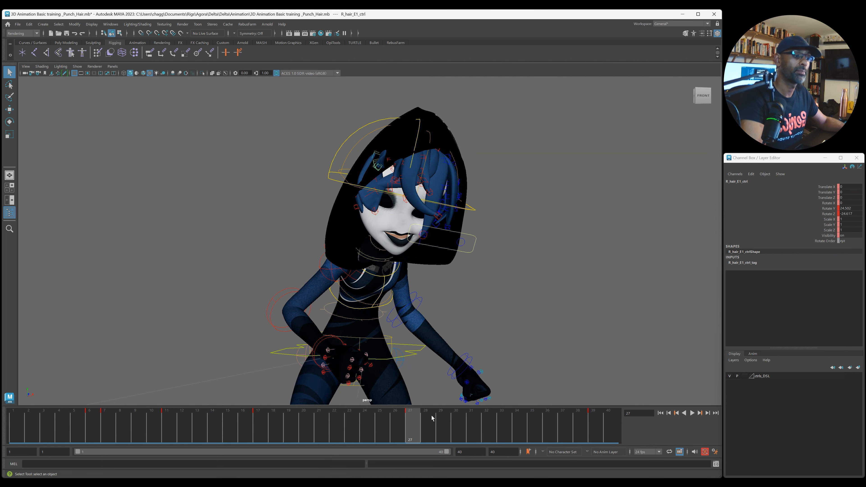
pyautogui.press('e')
pyautogui.moveTo(344, 112); pyautogui.dragTo(341, 124)
pyautogui.moveTo(357, 181); pyautogui.dragTo(425, 200)
pyautogui.hotkey('ctrl', 'z')
# Step: Select R_hair_F1_ctrl and adjust its rotation and position at frame 27
pyautogui.click(402, 191)
pyautogui.click(381, 191)
pyautogui.press('w')
# Step: Delete the R_hair_F1_ctrl key at frame 28 and play back the animation
pyautogui.click(425, 427)
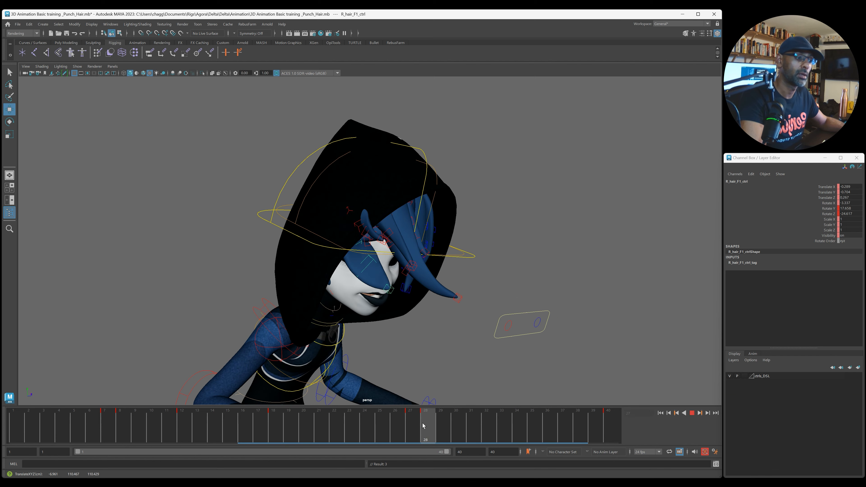
pyautogui.rightClick(426, 428)
pyautogui.click(450, 318)
pyautogui.hotkey('alt', 'v')
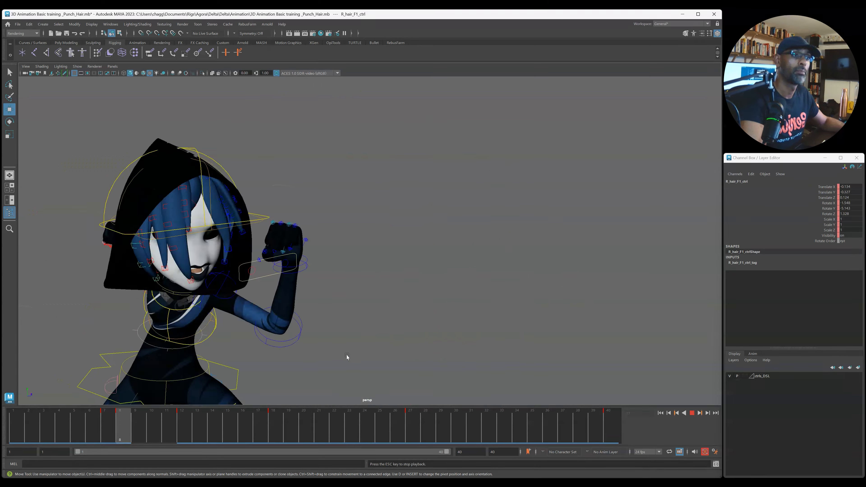
# Step: Scrub to frame 37, select R_hair_D2_ctrl beside the hood opening, and play back the animation
pyautogui.hotkey('alt', 'v')
pyautogui.moveTo(362, 424); pyautogui.dragTo(563, 439)
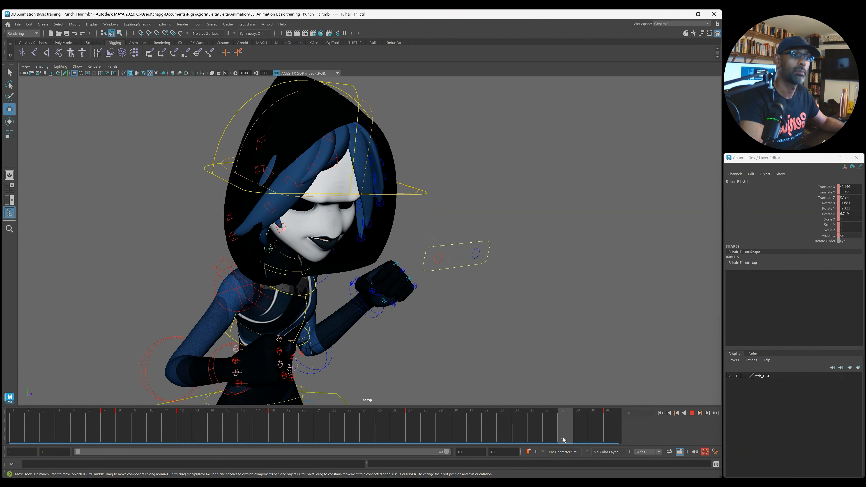
pyautogui.keyDown('alt'); pyautogui.moveTo(191, 184); pyautogui.dragTo(210, 182); pyautogui.keyUp('alt')
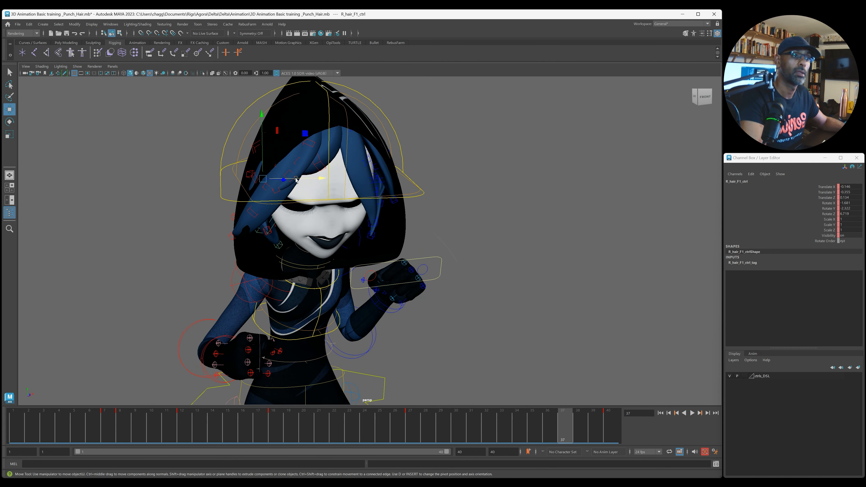
pyautogui.keyDown('alt'); pyautogui.moveTo(238, 151); pyautogui.dragTo(312, 174); pyautogui.keyUp('alt')
pyautogui.click(263, 152)
pyautogui.click(310, 170)
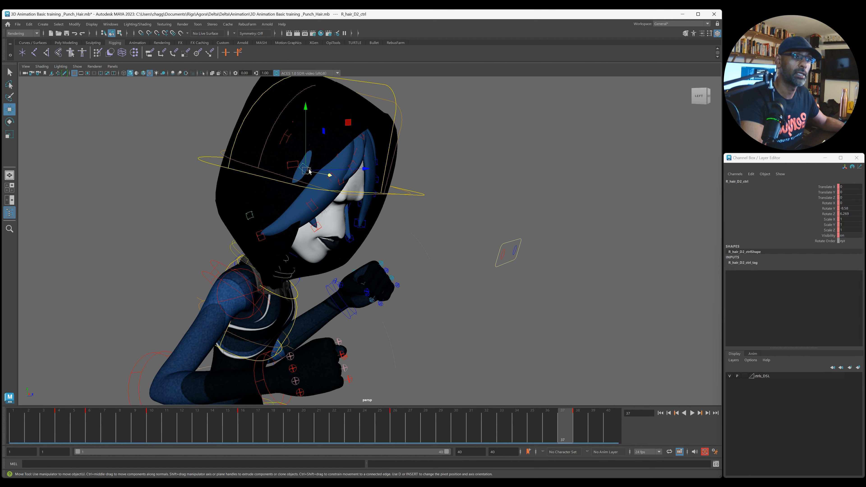
pyautogui.hotkey('alt', 'v')
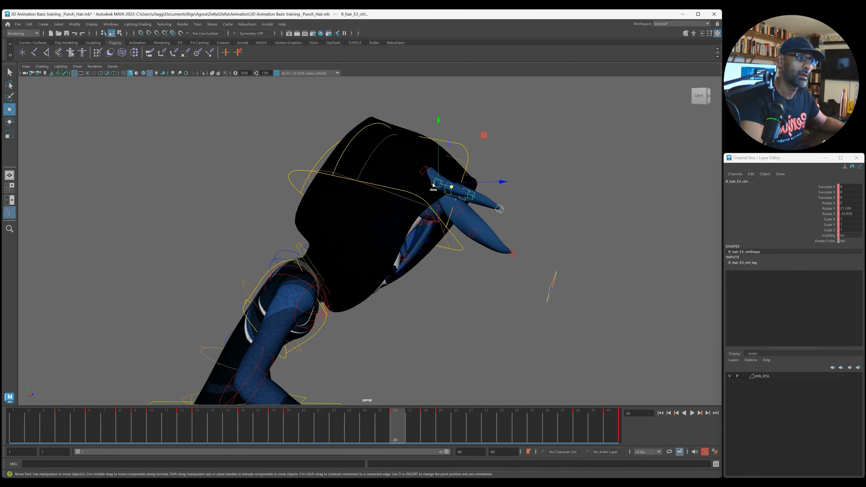
# Step: Undo the last keyframe edit on the selected right hair controls and scrub through to frame 26
pyautogui.keyDown('alt'); pyautogui.moveTo(455, 207); pyautogui.dragTo(416, 225); pyautogui.keyUp('alt')
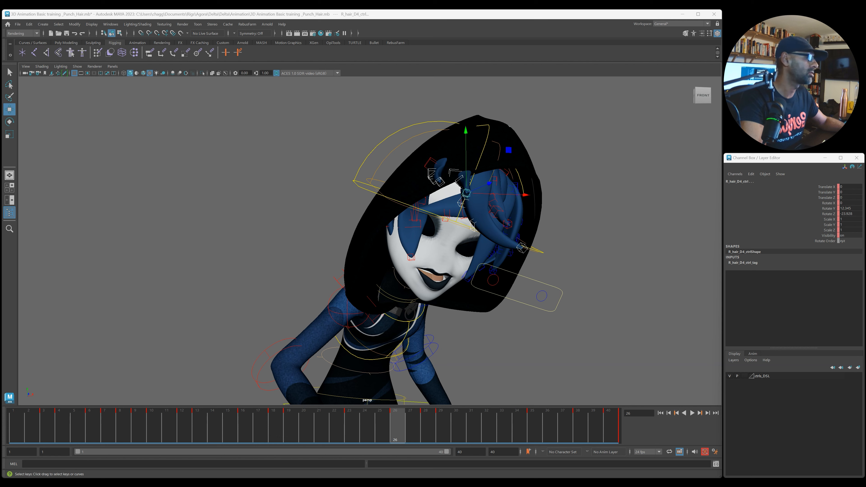
pyautogui.hotkey('ctrl', 'z')
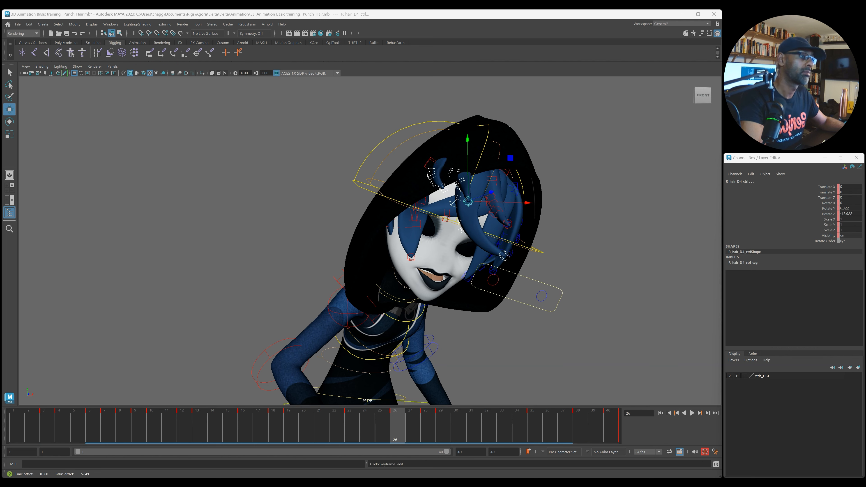
pyautogui.click(441, 181)
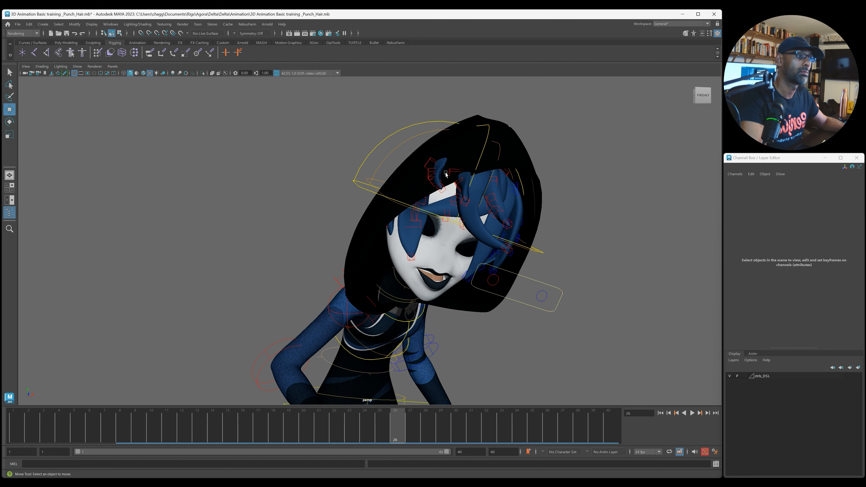
pyautogui.hotkey('alt', 'v')
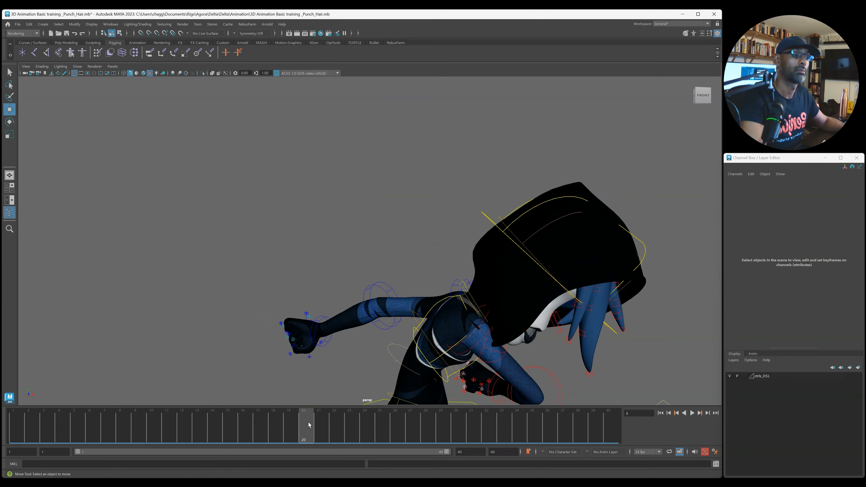
pyautogui.moveTo(308, 424); pyautogui.dragTo(397, 425)
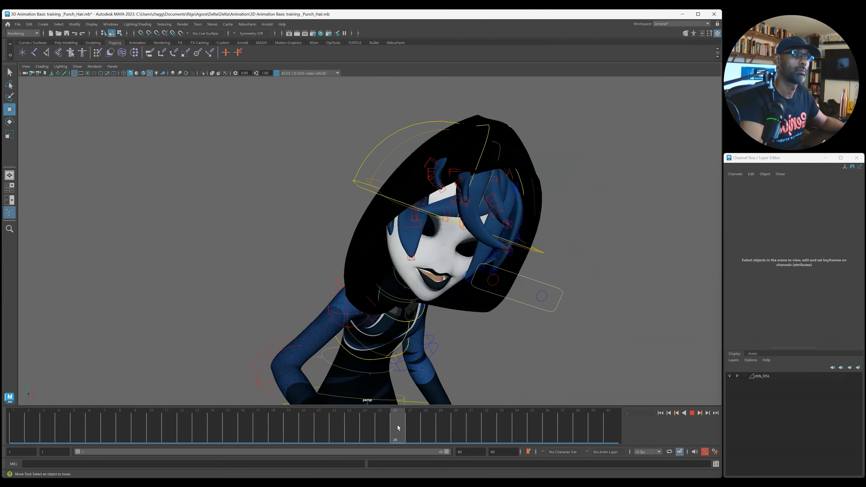
# Step: Move R_hair_E1_ctrl lower inside the hood at frame 26 and delete its key at frame 27
pyautogui.click(431, 161)
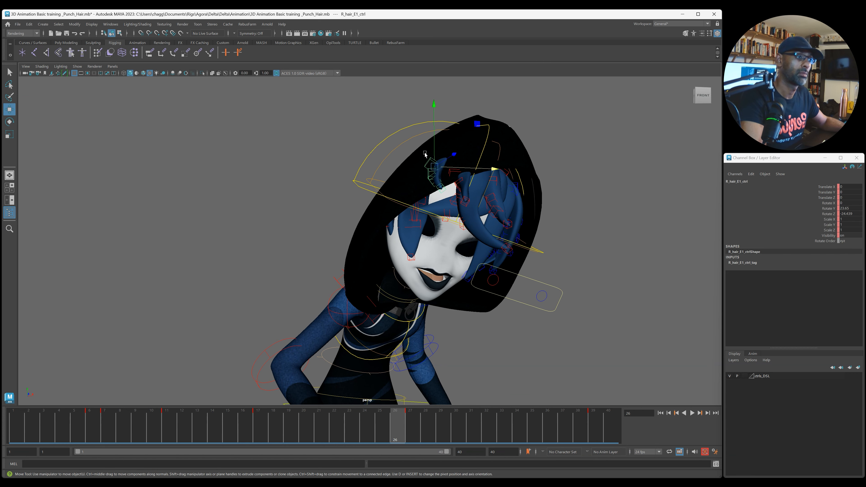
pyautogui.moveTo(433, 150); pyautogui.dragTo(468, 181)
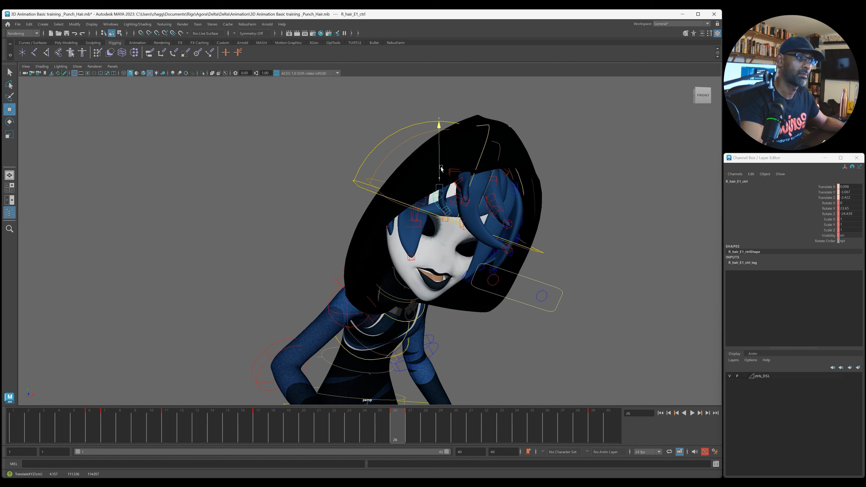
pyautogui.click(412, 430)
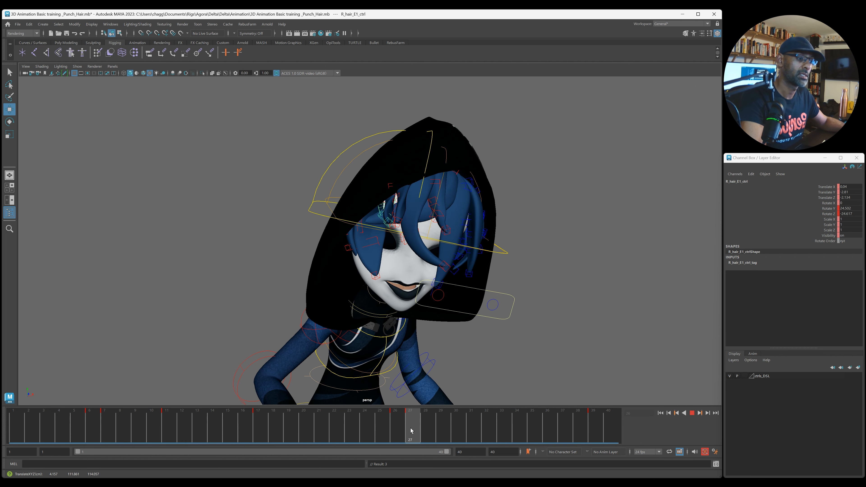
pyautogui.rightClick(412, 429)
pyautogui.click(439, 323)
pyautogui.hotkey('alt', 'v')
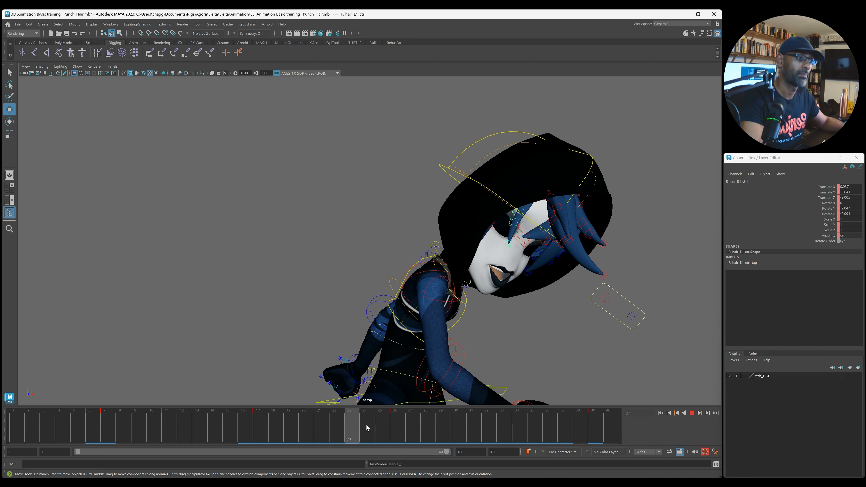
pyautogui.moveTo(466, 423)
pyautogui.mouseDown()
pyautogui.moveTo(284, 401)
pyautogui.moveTo(379, 411)
pyautogui.mouseUp()
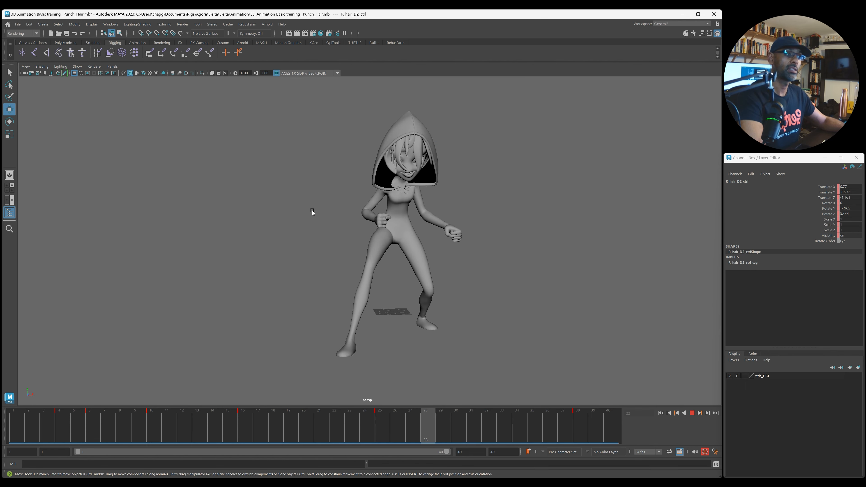
# Step: Display the rig controls in the viewport and inspect the R_hair_C2_ctrl strand against the hood edge at frame 37
pyautogui.press('Escape')
pyautogui.keyDown('alt'); pyautogui.moveTo(265, 204); pyautogui.dragTo(364, 204); pyautogui.keyUp('alt')
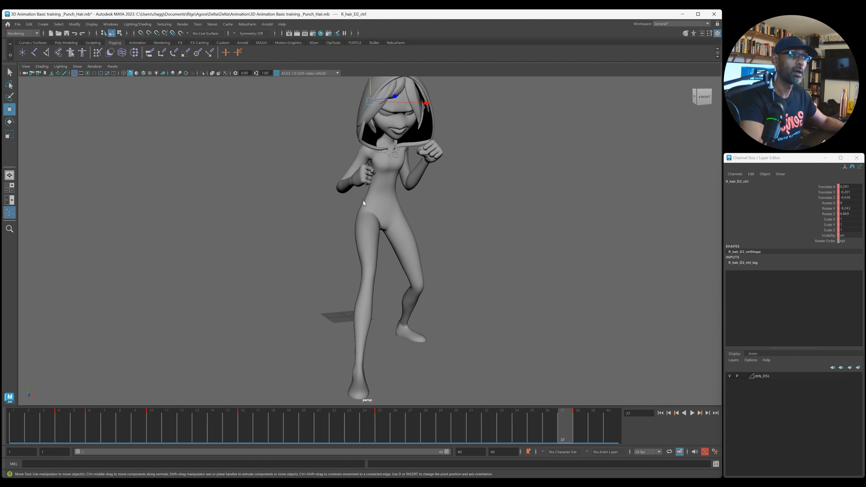
pyautogui.keyDown('alt'); pyautogui.moveTo(363, 203); pyautogui.dragTo(403, 262, button='middle'); pyautogui.keyUp('alt')
pyautogui.keyDown('alt'); pyautogui.moveTo(372, 201); pyautogui.dragTo(414, 178, button='right'); pyautogui.keyUp('alt')
pyautogui.hotkey('alt', '1')
pyautogui.keyDown('alt'); pyautogui.moveTo(447, 151); pyautogui.dragTo(458, 207, button='middle'); pyautogui.keyUp('alt')
pyautogui.keyDown('alt'); pyautogui.moveTo(458, 207); pyautogui.dragTo(466, 206); pyautogui.keyUp('alt')
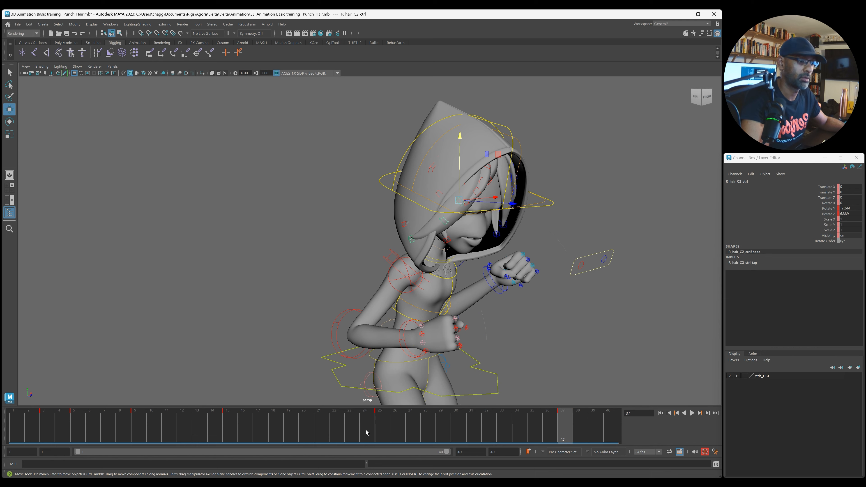
pyautogui.hotkey('alt', 'v')
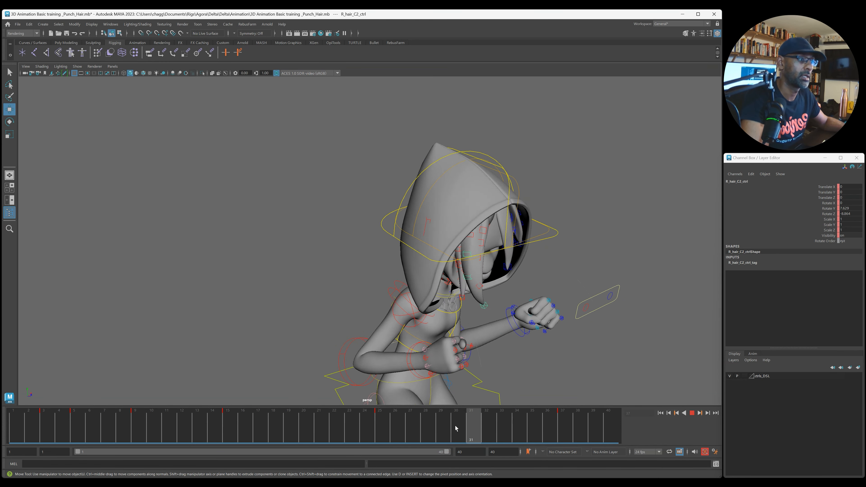
pyautogui.hotkey('alt', 'v')
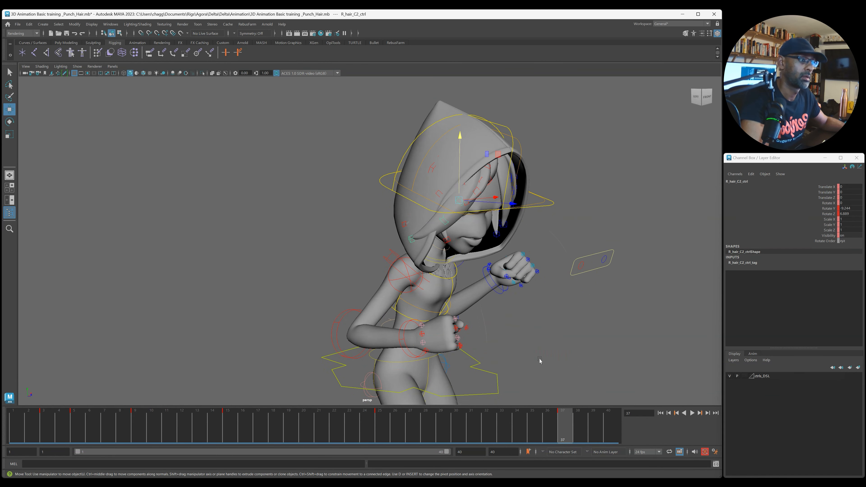
# Step: Bring the Graph Editor into view and raise the low frame 37 key of the control above R_hair_C2_ctrl on the strand
pyautogui.moveTo(865, 146); pyautogui.dragTo(317, 134)
pyautogui.keyDown('alt'); pyautogui.moveTo(317, 136); pyautogui.dragTo(40, 122, button='middle'); pyautogui.keyUp('alt')
pyautogui.keyDown('alt'); pyautogui.moveTo(101, 137); pyautogui.dragTo(167, 163); pyautogui.keyUp('alt')
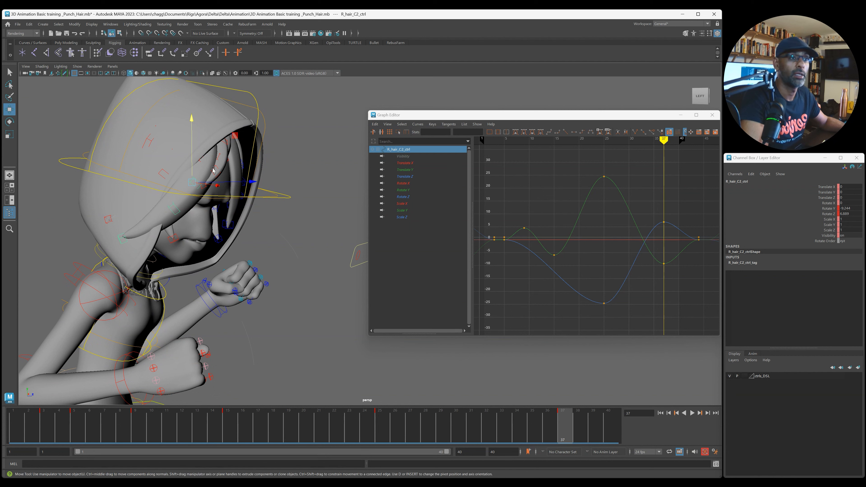
pyautogui.click(199, 160)
pyautogui.moveTo(652, 256); pyautogui.dragTo(679, 277)
pyautogui.keyDown('shift'); pyautogui.moveTo(681, 275); pyautogui.dragTo(688, 257, button='middle'); pyautogui.keyUp('shift')
# Step: Raise the Rotate Y key of R_hair_C2_ctrl to about -1.56 at frame 37 and of R_hair_C3_ctrl to about -3.46 at frame 38
pyautogui.click(195, 180)
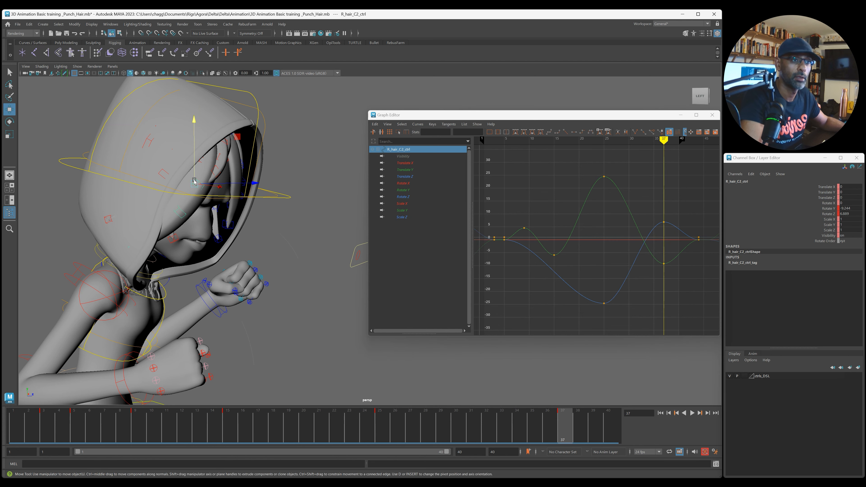
pyautogui.moveTo(649, 256); pyautogui.dragTo(675, 277)
pyautogui.keyDown('shift'); pyautogui.moveTo(676, 280); pyautogui.dragTo(672, 260, button='middle'); pyautogui.keyUp('shift')
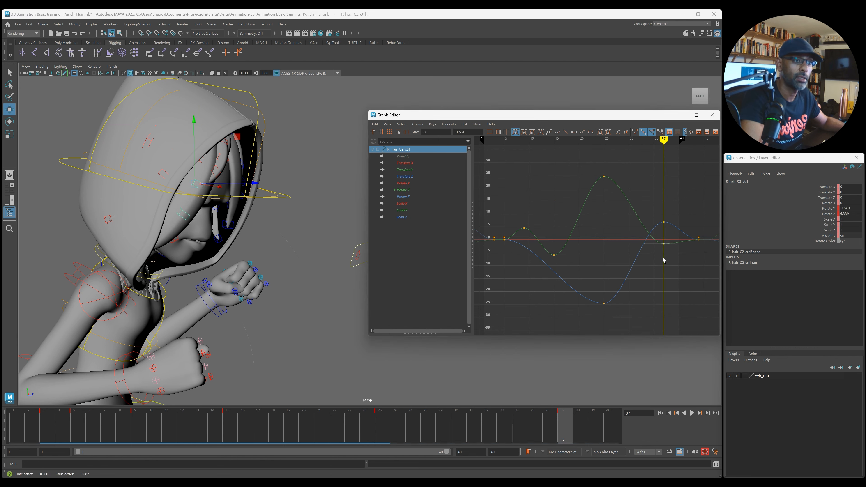
pyautogui.keyDown('alt'); pyautogui.moveTo(164, 245); pyautogui.dragTo(199, 246); pyautogui.keyUp('alt')
pyautogui.click(155, 209)
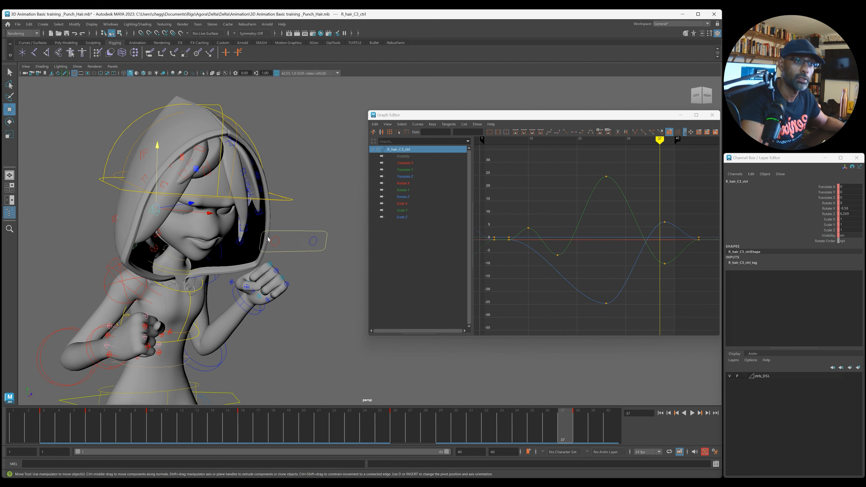
pyautogui.moveTo(656, 255); pyautogui.dragTo(678, 273)
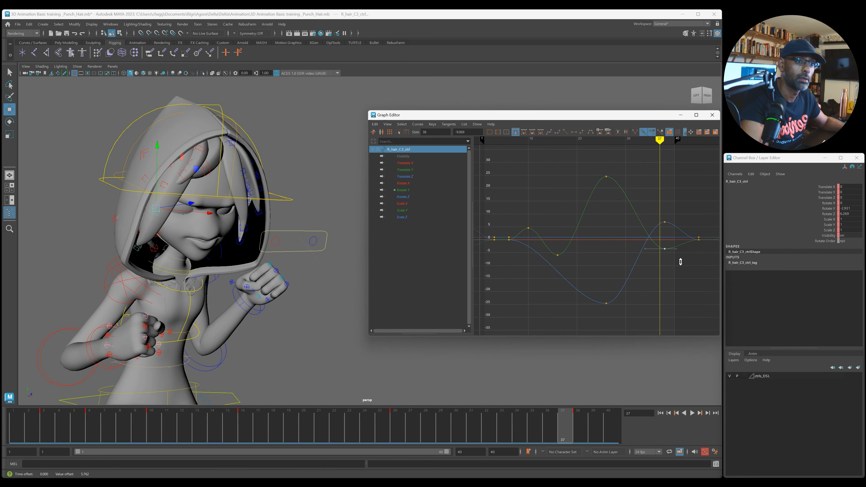
# Step: Play back the animation while viewing the hair and hood from both sides of the character
pyautogui.hotkey('alt', 'v')
pyautogui.scroll(-6, 199, 315)
pyautogui.keyDown('alt'); pyautogui.moveTo(199, 315); pyautogui.dragTo(139, 325); pyautogui.keyUp('alt')
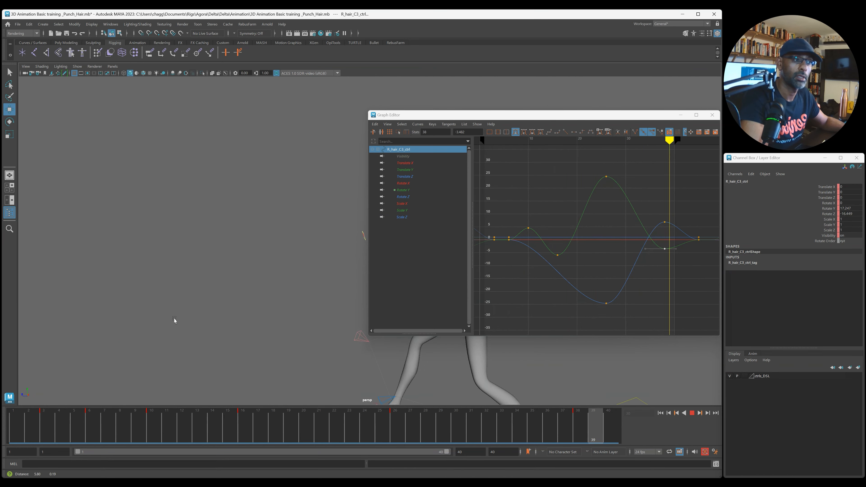
pyautogui.keyDown('alt'); pyautogui.moveTo(217, 313); pyautogui.dragTo(163, 310); pyautogui.keyUp('alt')
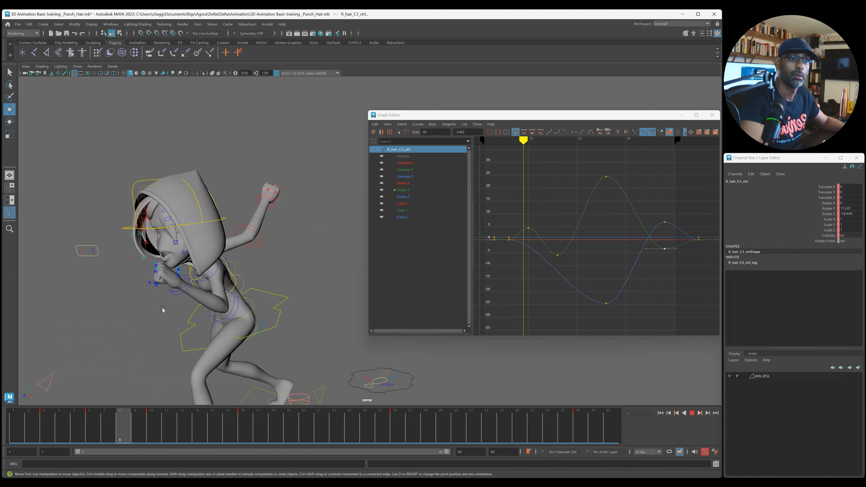
pyautogui.keyDown('alt'); pyautogui.moveTo(218, 311); pyautogui.dragTo(214, 312); pyautogui.keyUp('alt')
# Step: Stop the playback, switch the viewport to textured display, and replay the animation
pyautogui.press('Escape')
pyautogui.press('5')
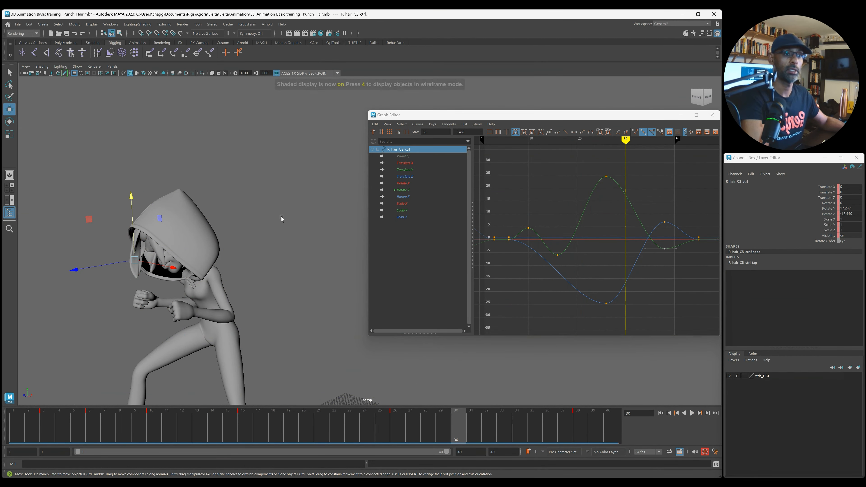
pyautogui.press('6')
pyautogui.hotkey('alt', 'v')
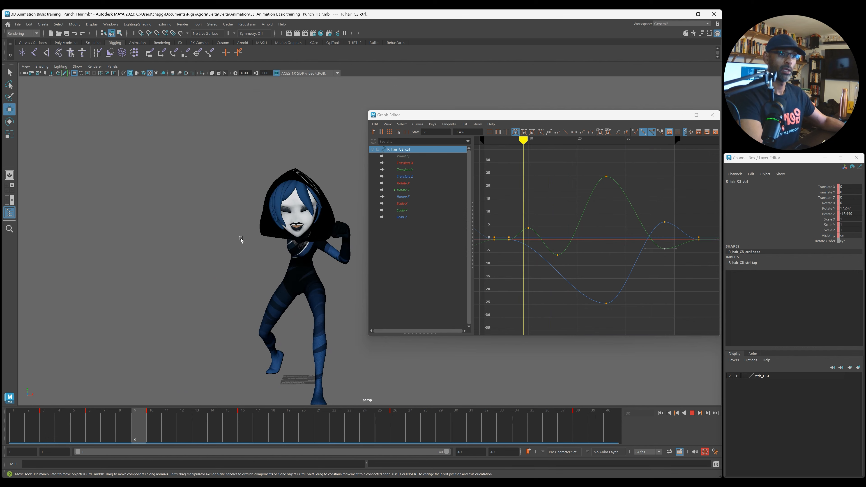
pyautogui.hotkey('alt', 'v')
# Step: Move the Graph Editor out of the viewport and review the full punch animation from several angles
pyautogui.moveTo(478, 116); pyautogui.dragTo(865, 164)
pyautogui.keyDown('alt'); pyautogui.moveTo(362, 266); pyautogui.dragTo(384, 271); pyautogui.keyUp('alt')
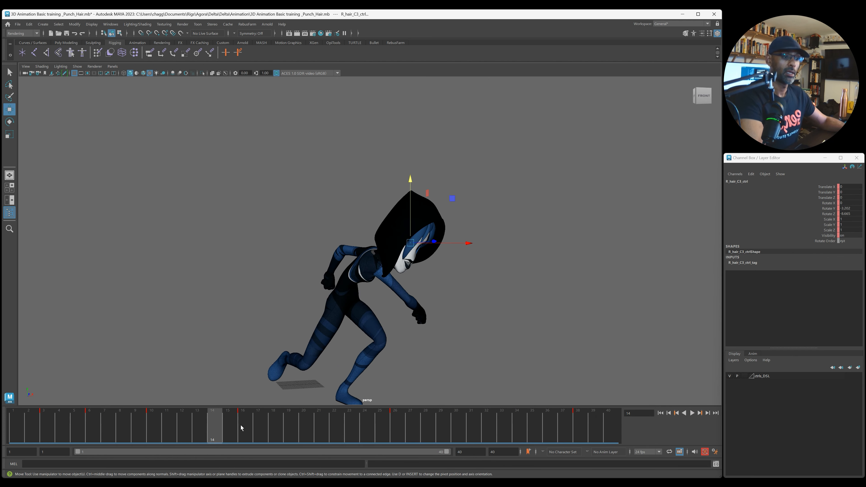
pyautogui.hotkey('alt', 'v')
pyautogui.keyDown('alt'); pyautogui.moveTo(445, 259); pyautogui.dragTo(469, 267); pyautogui.keyUp('alt')
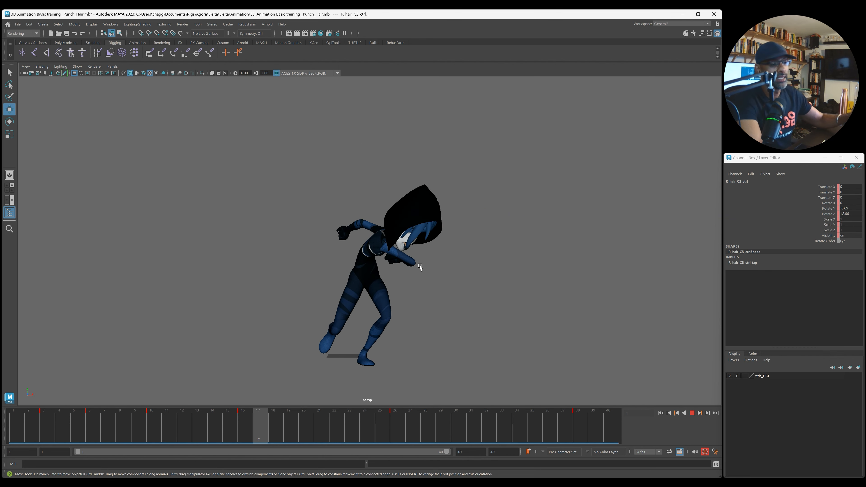
pyautogui.press('Escape')
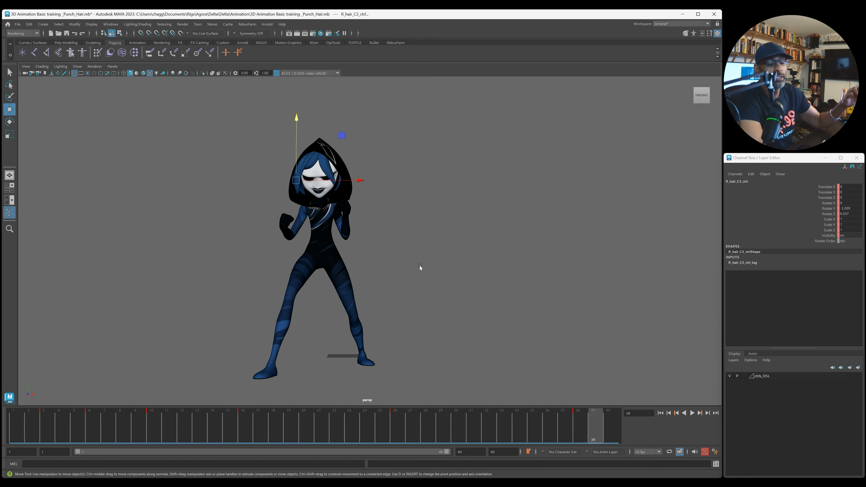
pyautogui.keyDown('alt'); pyautogui.moveTo(425, 272); pyautogui.dragTo(491, 303); pyautogui.keyUp('alt')
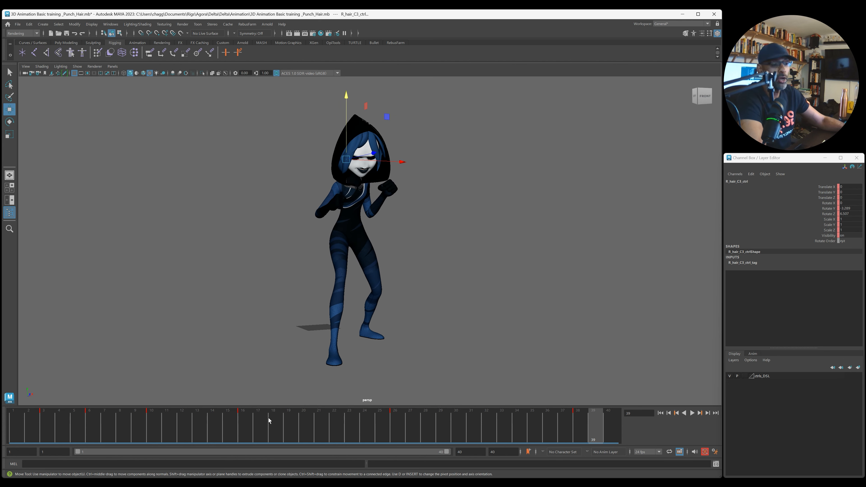
# Step: Try moving spine_pelvisMain_ctrl further forward at frame 16, viewing the punch from the side
pyautogui.moveTo(268, 420); pyautogui.dragTo(242, 420)
pyautogui.keyDown('alt'); pyautogui.moveTo(365, 341); pyautogui.dragTo(488, 328); pyautogui.keyUp('alt')
pyautogui.hotkey('alt', 'v')
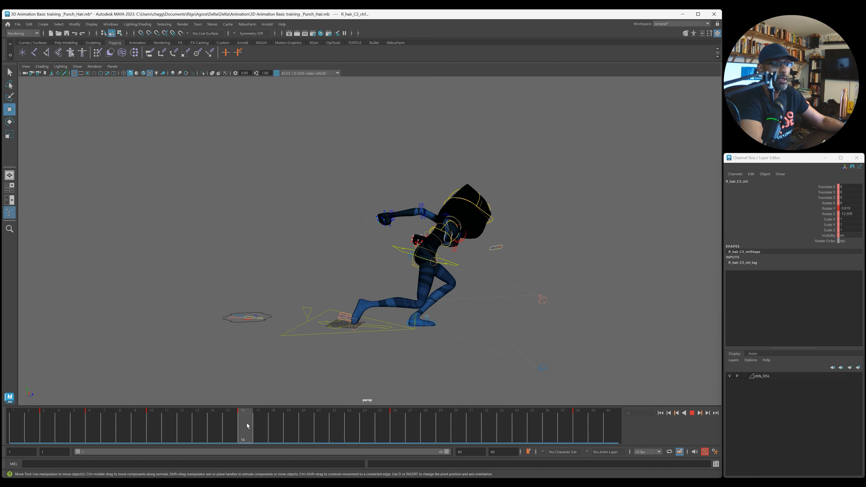
pyautogui.hotkey('alt', 'v')
pyautogui.click(459, 266)
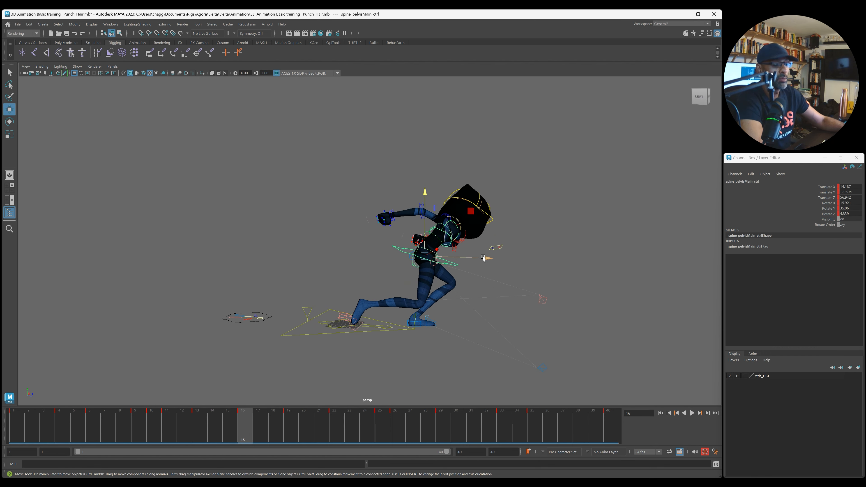
pyautogui.moveTo(487, 259); pyautogui.dragTo(512, 258)
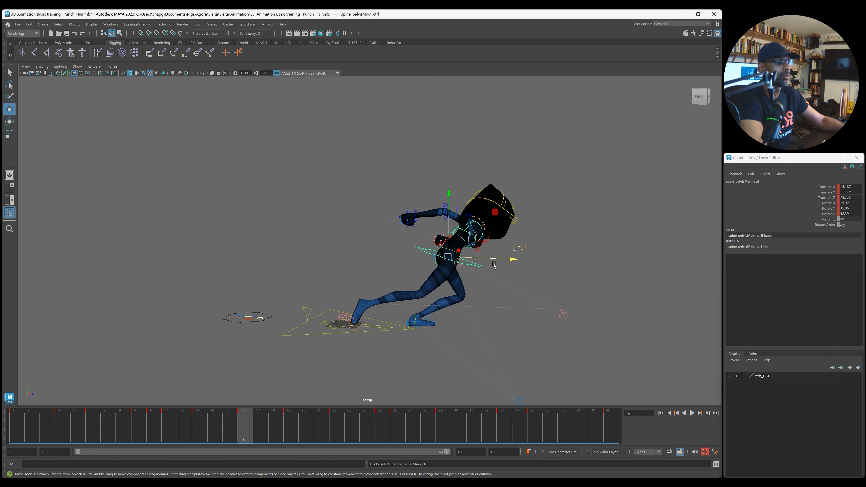
pyautogui.hotkey('ctrl', 'z')
pyautogui.hotkey('ctrl', 'z')
# Step: Scrub back to frame 1 and play the punch animation from a front three-quarter view
pyautogui.moveTo(247, 422); pyautogui.dragTo(16, 422)
pyautogui.hotkey('alt', 'v')
pyautogui.keyDown('alt'); pyautogui.moveTo(557, 304); pyautogui.dragTo(543, 303); pyautogui.keyUp('alt')
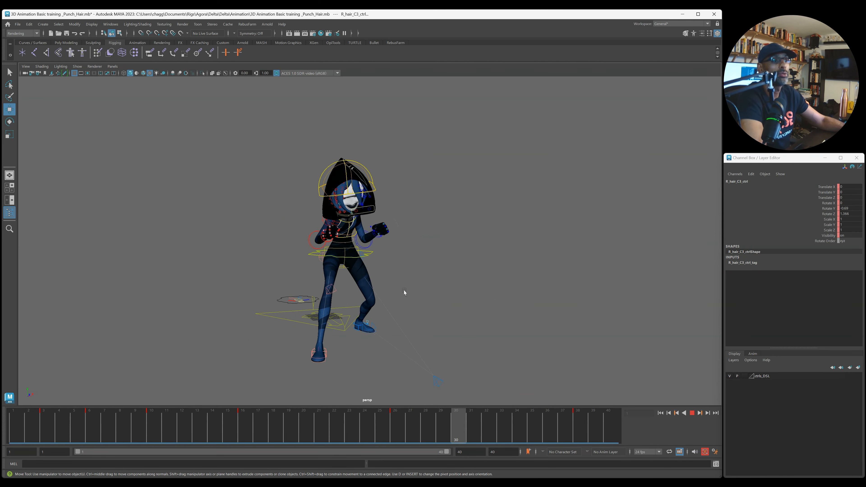
# Step: Try moving spine_pelvisMain_ctrl further forward at frame 18, and replay the punch up to frame 33
pyautogui.hotkey('alt', 'v')
pyautogui.click(346, 237)
pyautogui.moveTo(71, 427); pyautogui.dragTo(274, 424)
pyautogui.moveTo(390, 250); pyautogui.dragTo(437, 248)
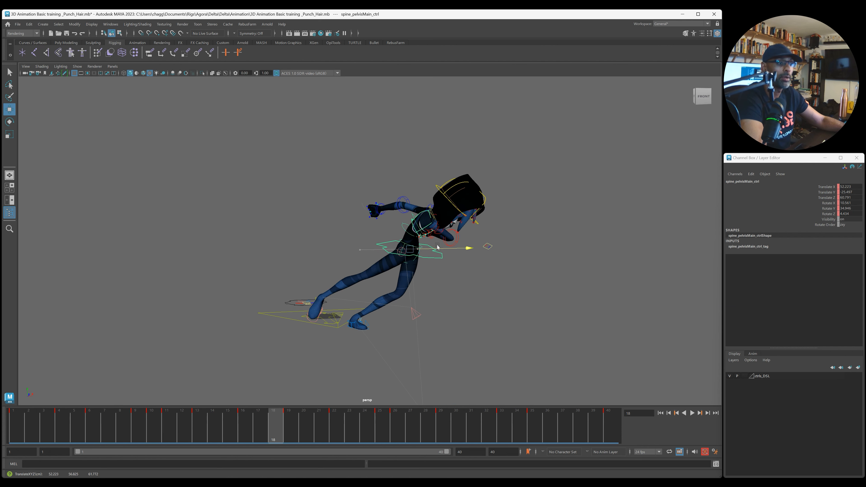
pyautogui.moveTo(275, 424); pyautogui.dragTo(197, 425)
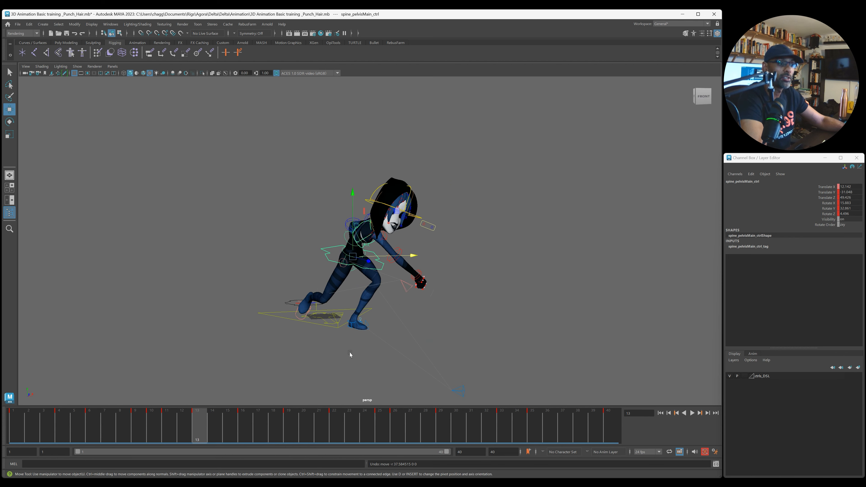
pyautogui.hotkey('alt', 'v')
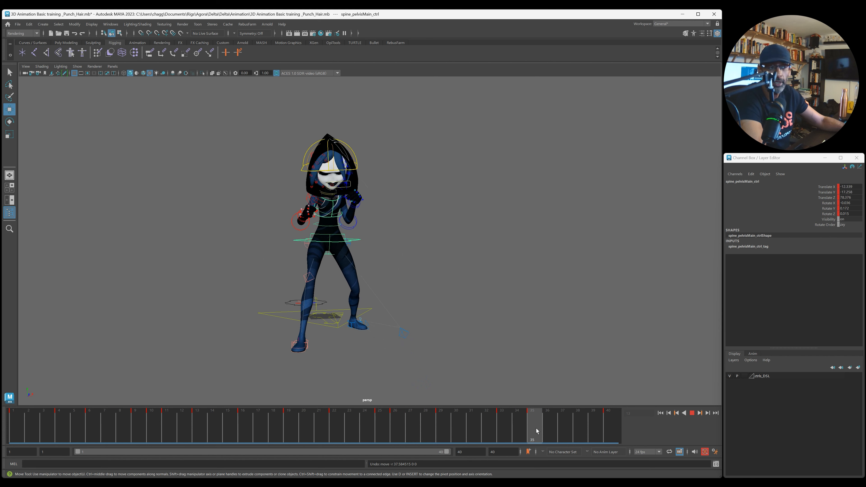
pyautogui.moveTo(393, 440); pyautogui.dragTo(502, 447)
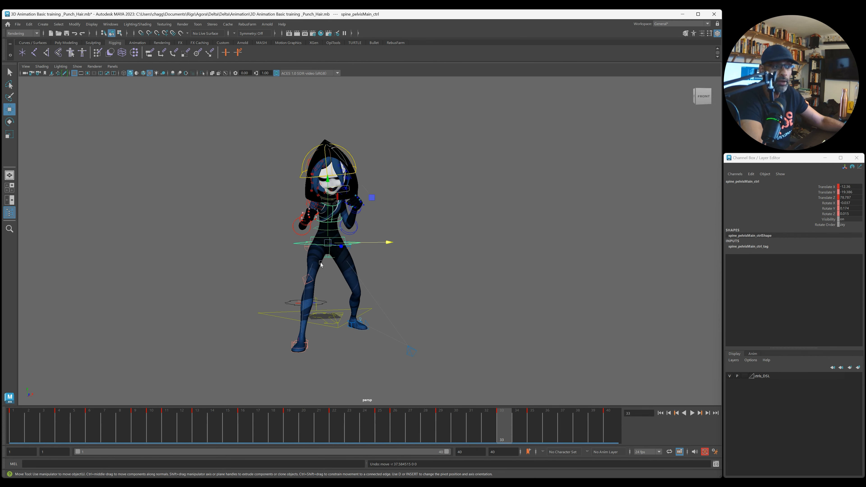
# Step: Switch to the Animation menu set and create an editable motion trail for spine_pelvisMain_ctrl
pyautogui.click(35, 33)
pyautogui.click(35, 55)
pyautogui.click(176, 24)
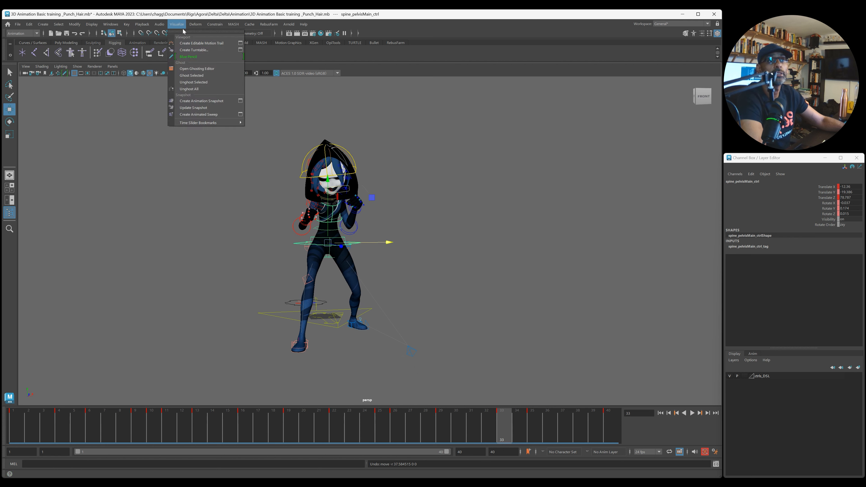
pyautogui.click(191, 48)
# Step: Nudge spine_pelvisMain_ctrl sideways in the front view at frame 35 to a Translate X of -12.856
pyautogui.press('space')
pyautogui.press('space')
pyautogui.moveTo(371, 270); pyautogui.dragTo(369, 270)
pyautogui.press('.')
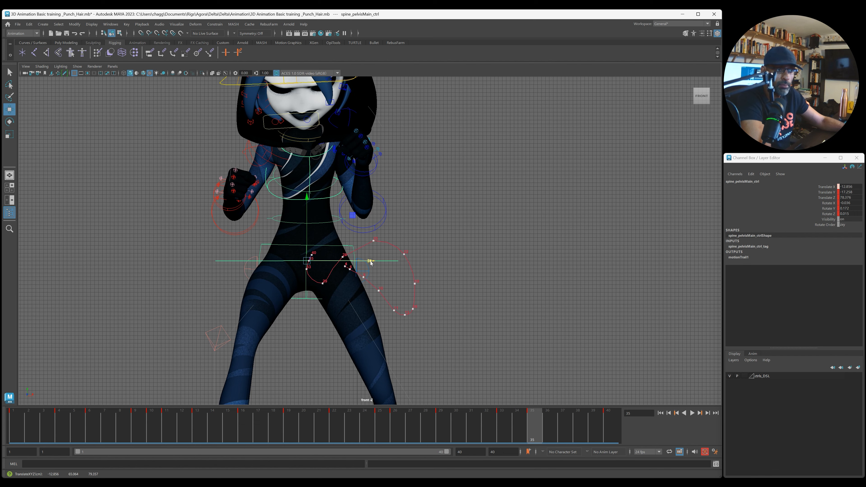
pyautogui.press('.')
# Step: Inspect the pelvis motion trail in the perspective view and delete the trail
pyautogui.press('space')
pyautogui.press('space')
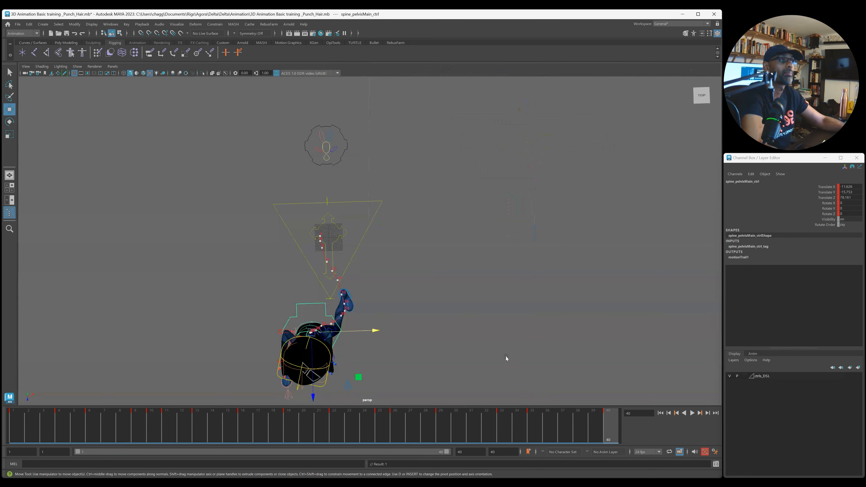
pyautogui.keyDown('alt'); pyautogui.moveTo(445, 314); pyautogui.dragTo(447, 290); pyautogui.keyUp('alt')
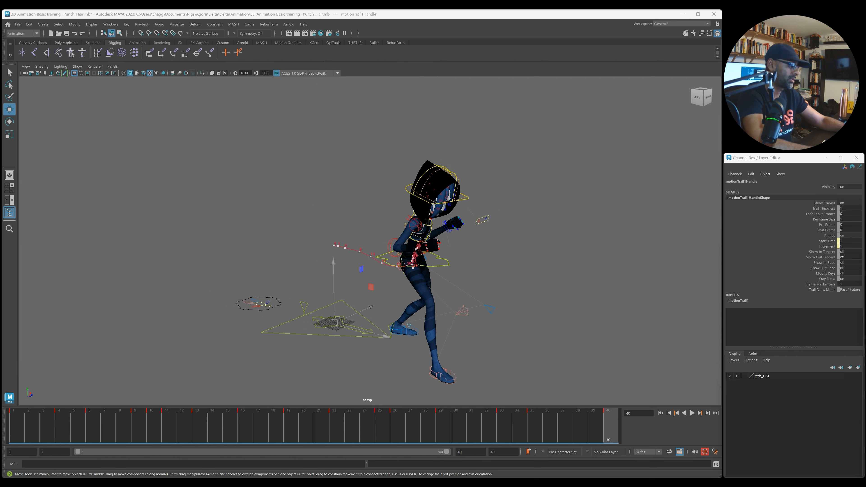
pyautogui.press('Delete')
# Step: Replay the punch and hide the rig's control curves in the viewport
pyautogui.hotkey('alt', 'v')
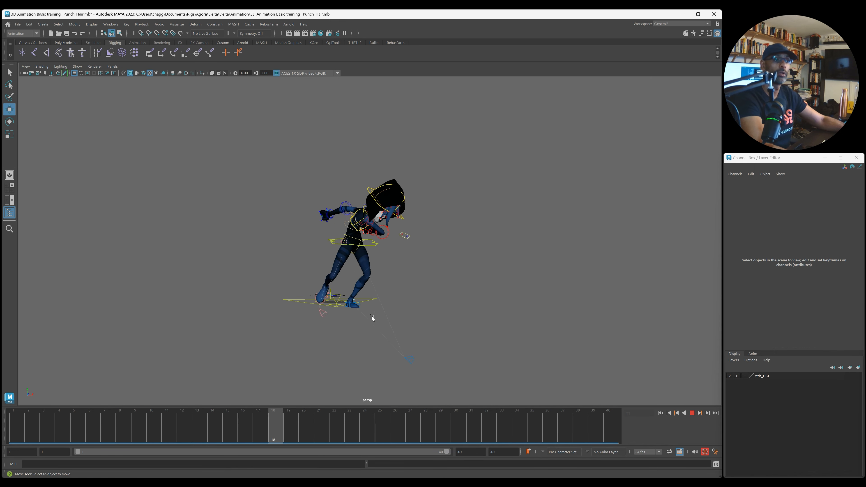
pyautogui.keyDown('alt'); pyautogui.moveTo(373, 315); pyautogui.dragTo(517, 323, button='right'); pyautogui.keyUp('alt')
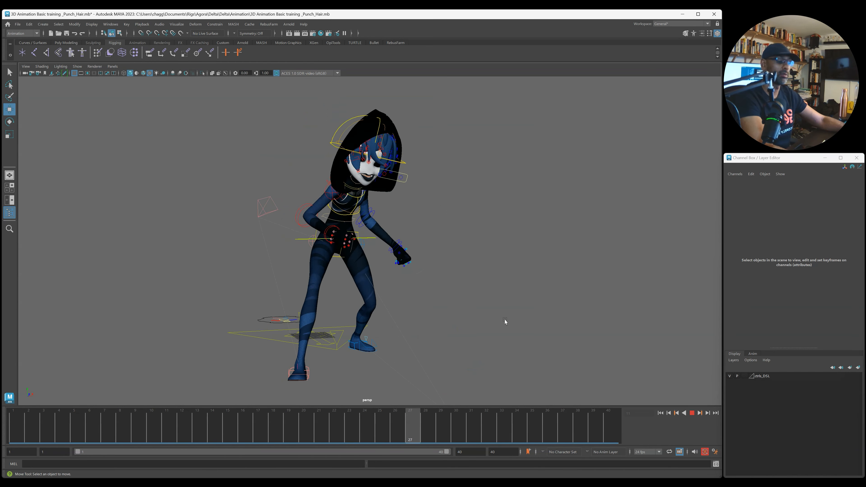
pyautogui.hotkey('alt', 'v')
pyautogui.hotkey('alt', '1')
pyautogui.click(452, 349)
# Step: Play the punch animation without the rig controls and review the full motion, including the hair swing
pyautogui.hotkey('alt', 'v')
pyautogui.keyDown('alt'); pyautogui.moveTo(517, 311); pyautogui.dragTo(471, 307); pyautogui.keyUp('alt')
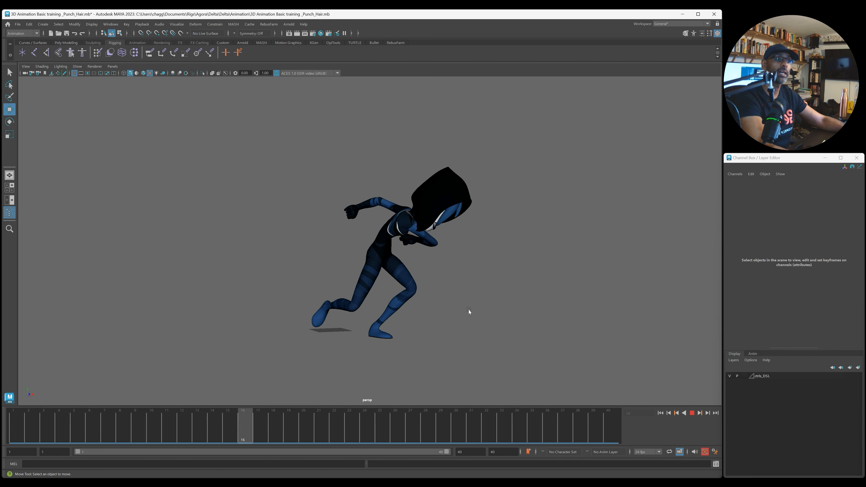
pyautogui.hotkey('alt', 'v')
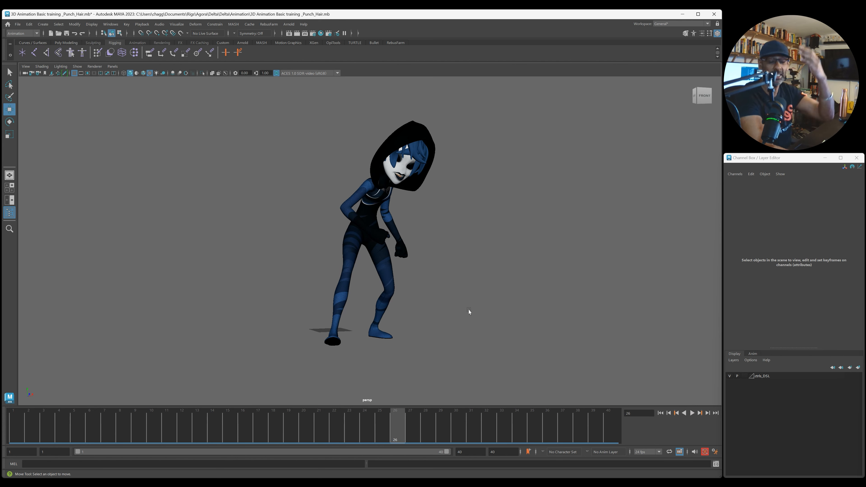
pyautogui.hotkey('alt', 'v')
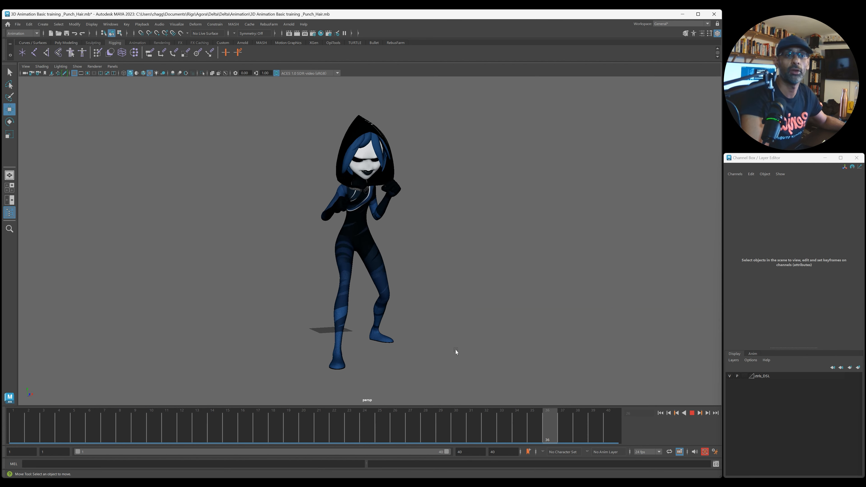
pyautogui.hotkey('alt', 'v')
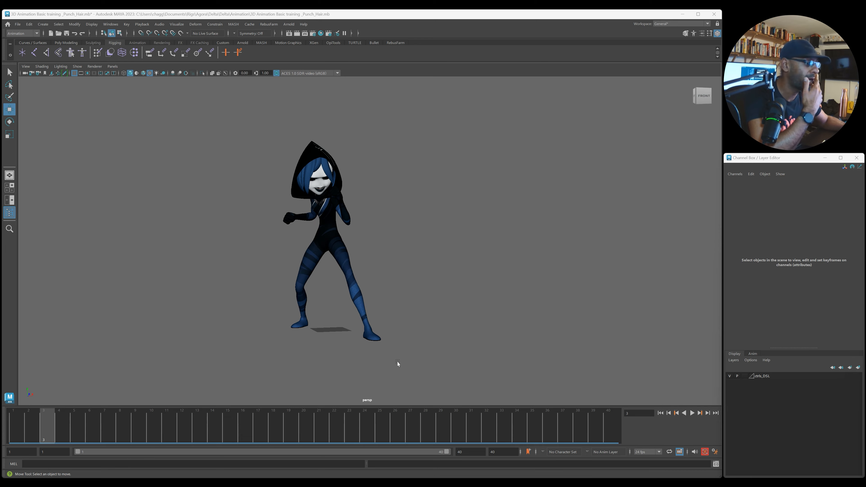
# Step: Switch to the Trello course board in the browser and read the "4.0 - Principles Of Animation" card's full description
pyautogui.moveTo(485, 98); pyautogui.dragTo(389, 120)
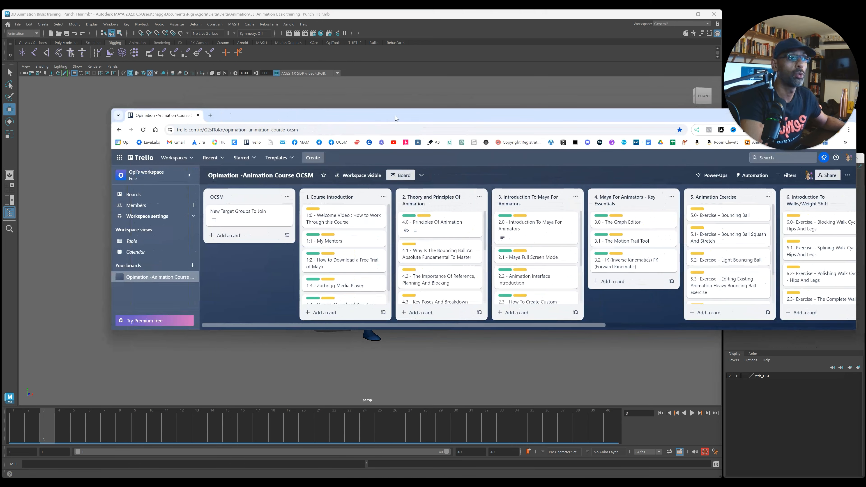
pyautogui.doubleClick(392, 120)
pyautogui.moveTo(105, 367); pyautogui.dragTo(85, 382)
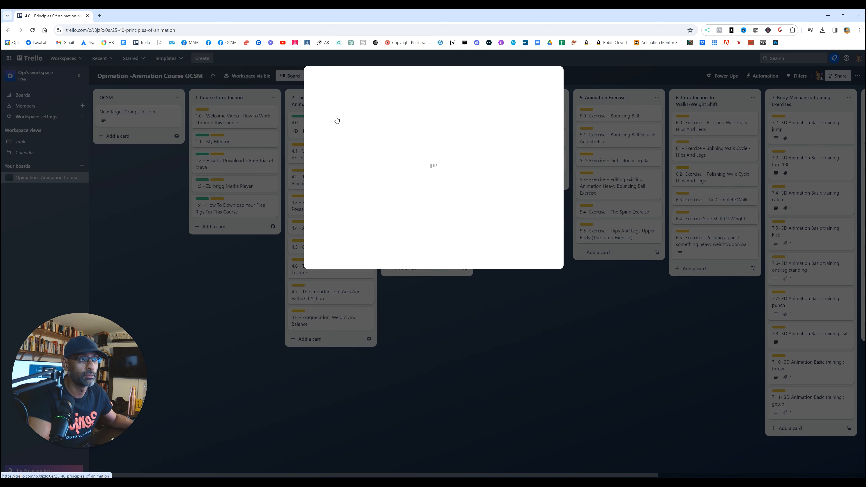
pyautogui.click(294, 121)
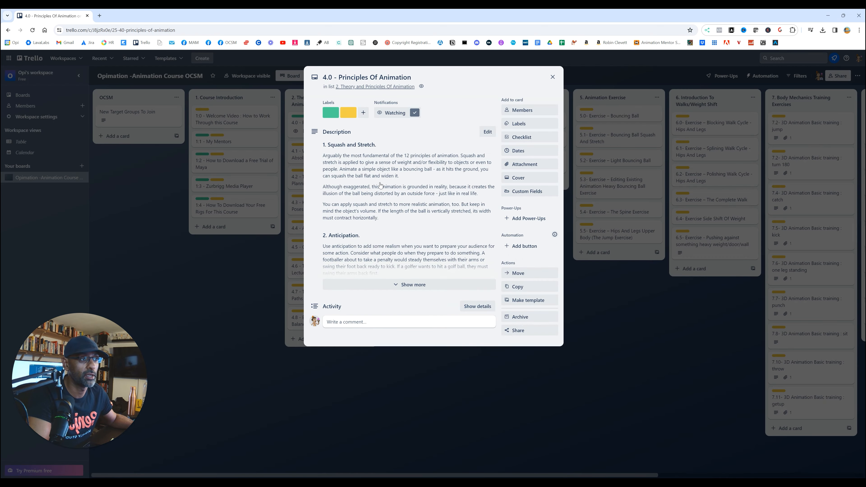
pyautogui.click(383, 211)
pyautogui.scroll(-15, 420, 196)
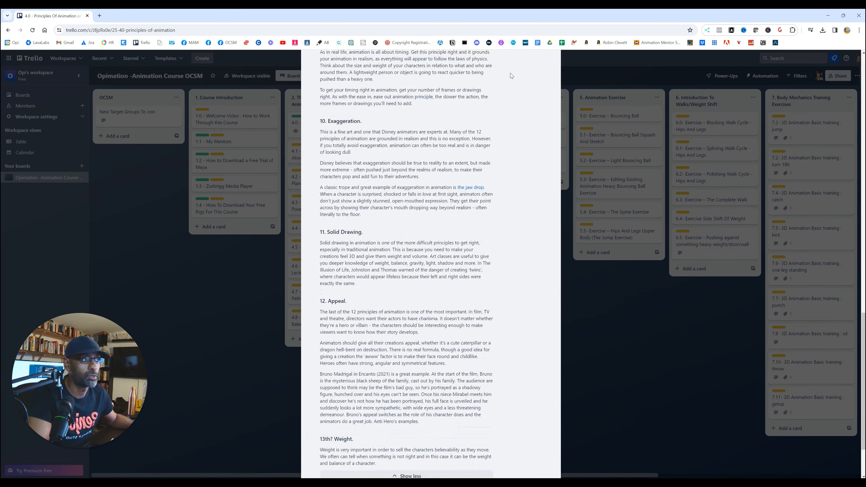
pyautogui.press('Escape')
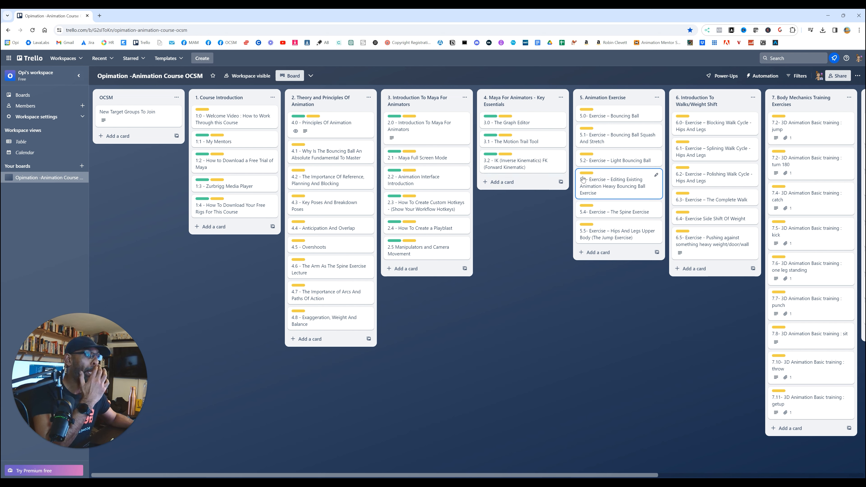
# Step: Look through the board's remaining lists up to list 9 on showreels and job applications, and return to Maya
pyautogui.moveTo(443, 475); pyautogui.dragTo(649, 475)
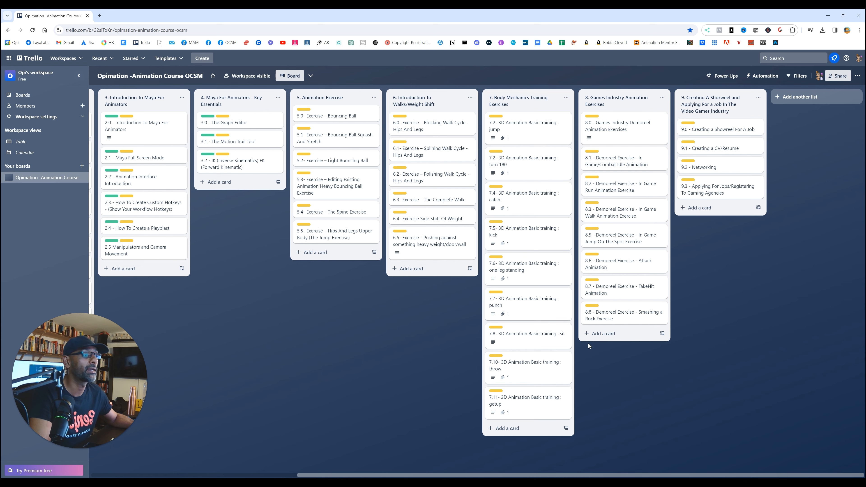
pyautogui.moveTo(374, 475); pyautogui.dragTo(167, 467)
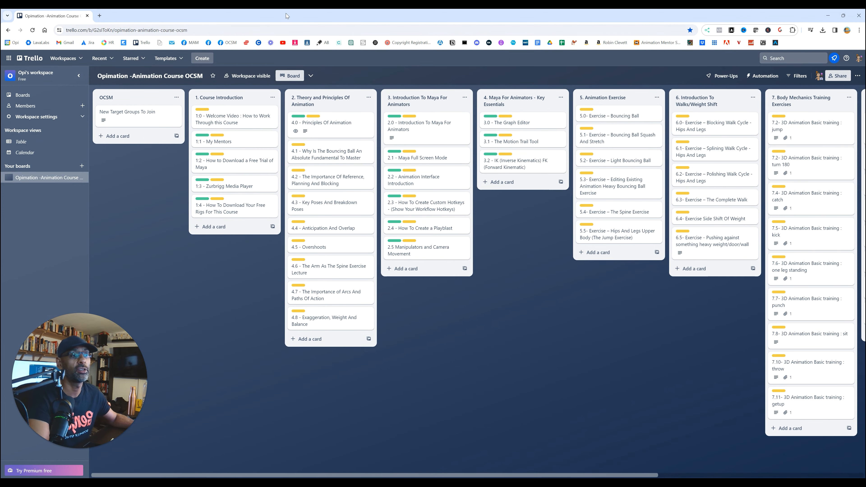
pyautogui.moveTo(289, 16); pyautogui.dragTo(865, 195)
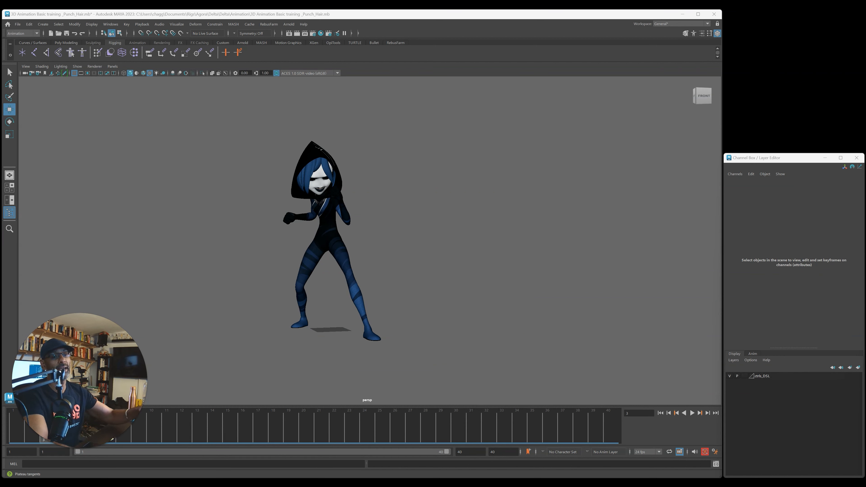